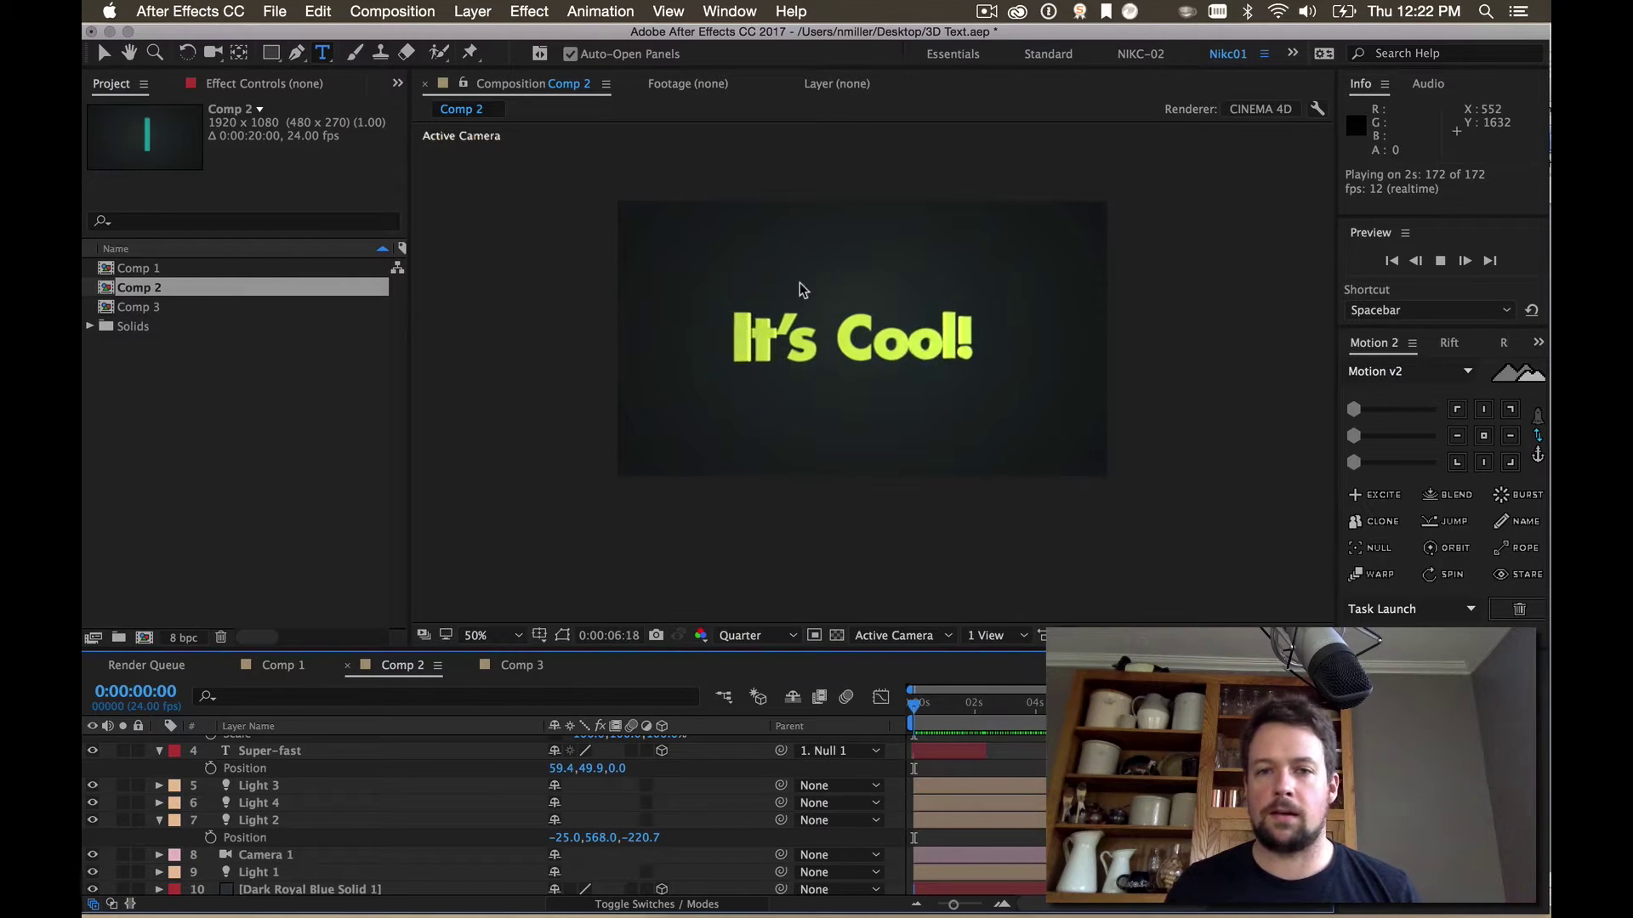
Switch to Comp 3, preview it, and inspect the Super Cool layer
left_click(493, 668)
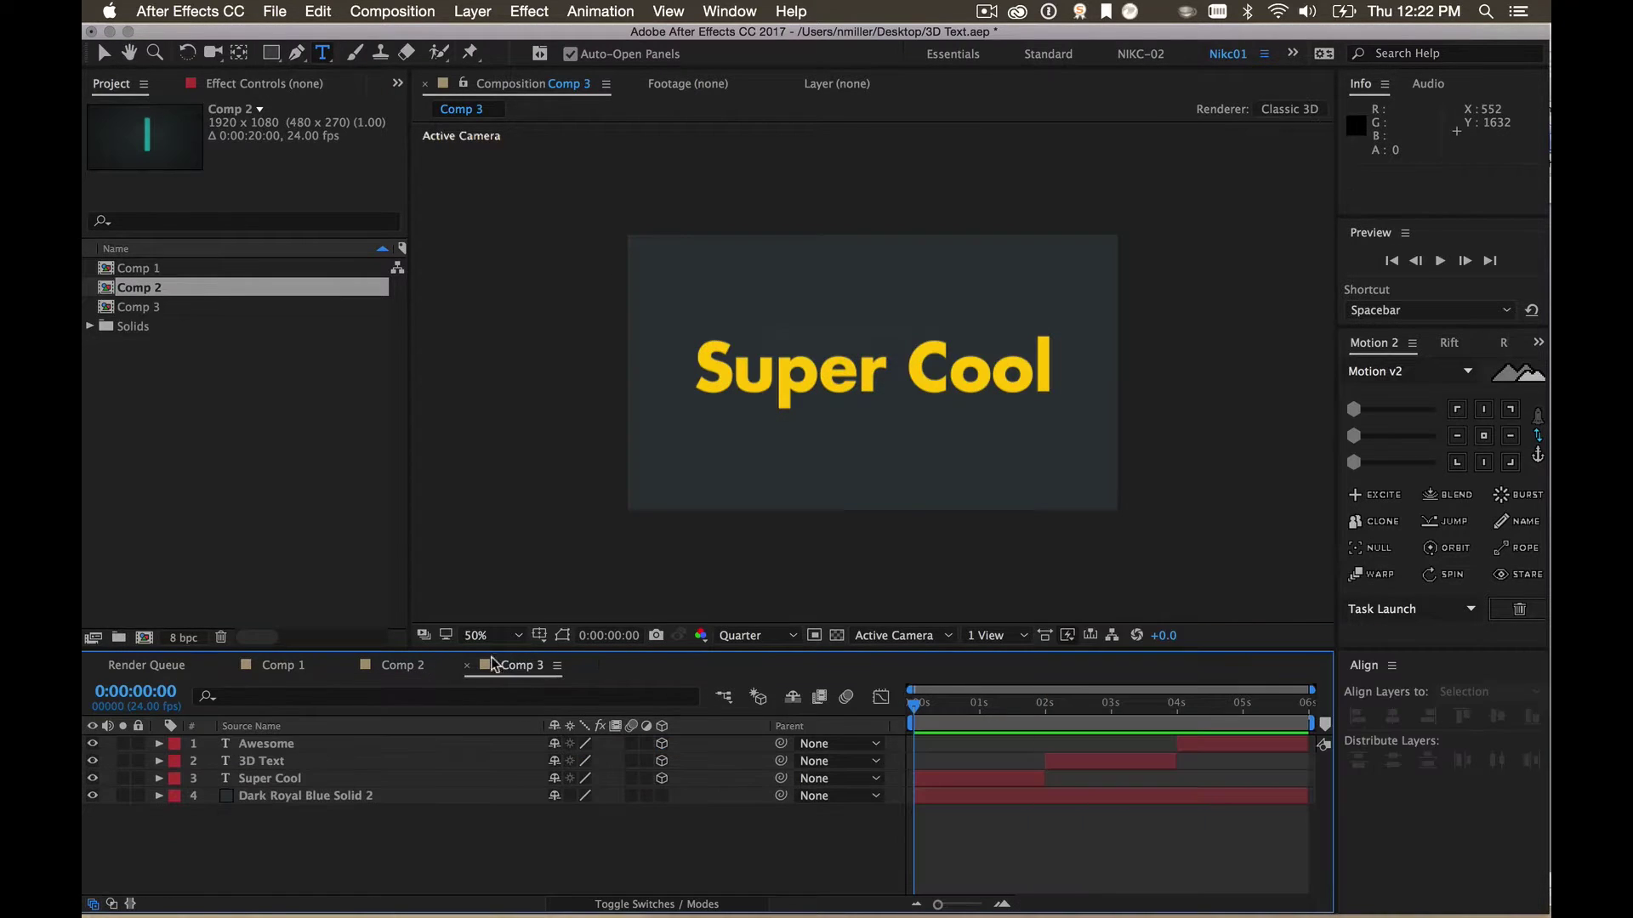
key("space")
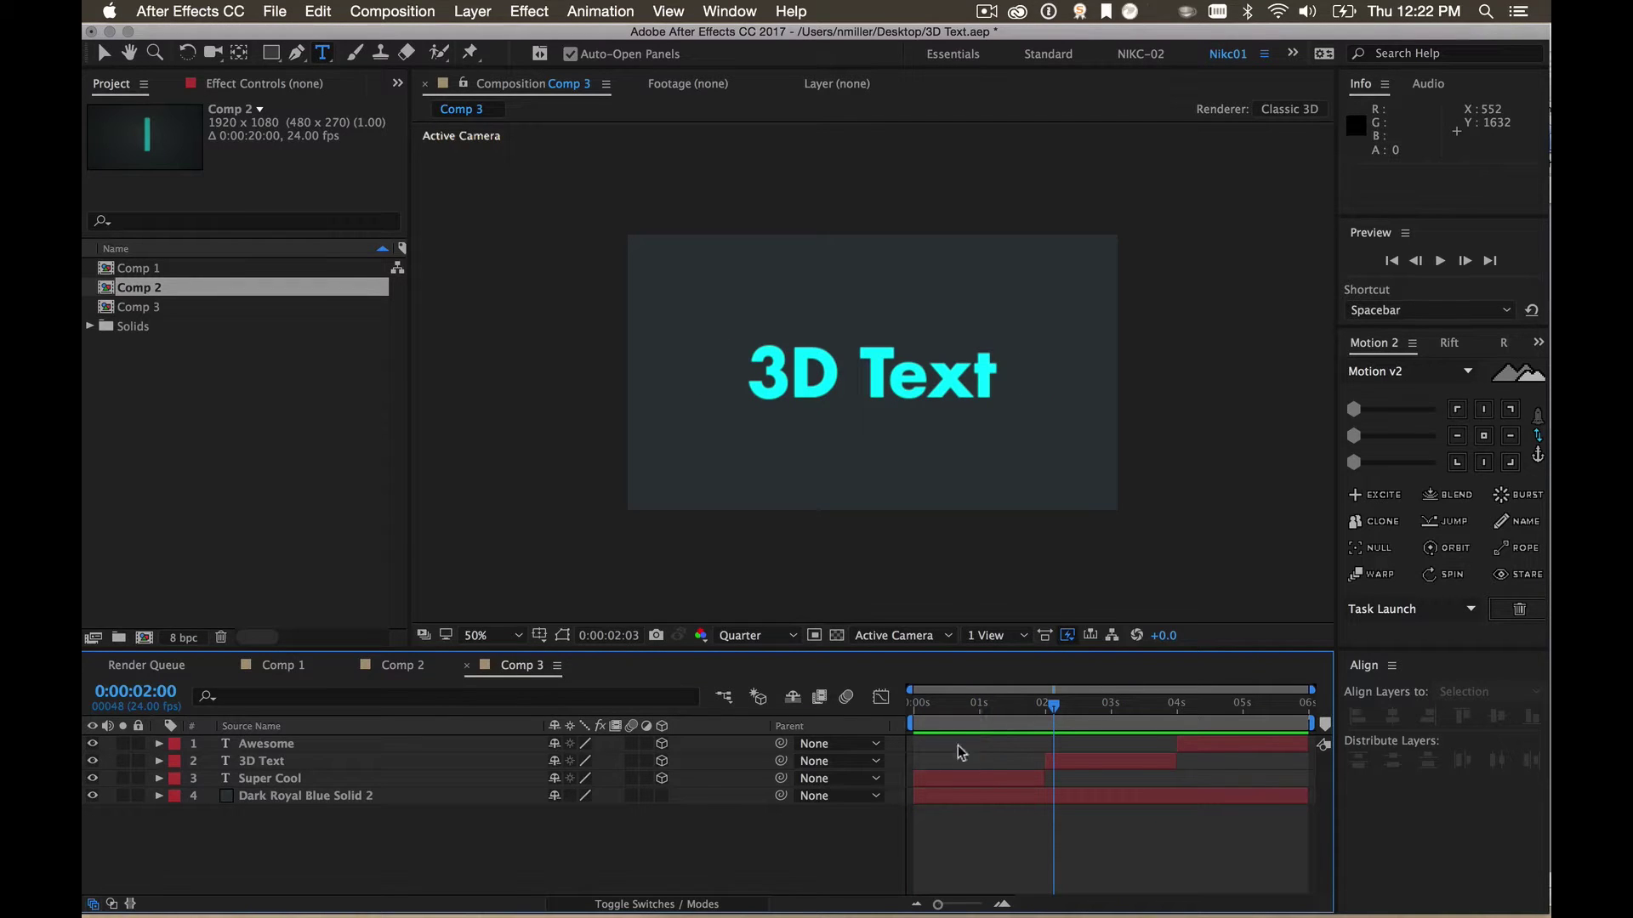
left_click_drag(965, 705, 981, 704)
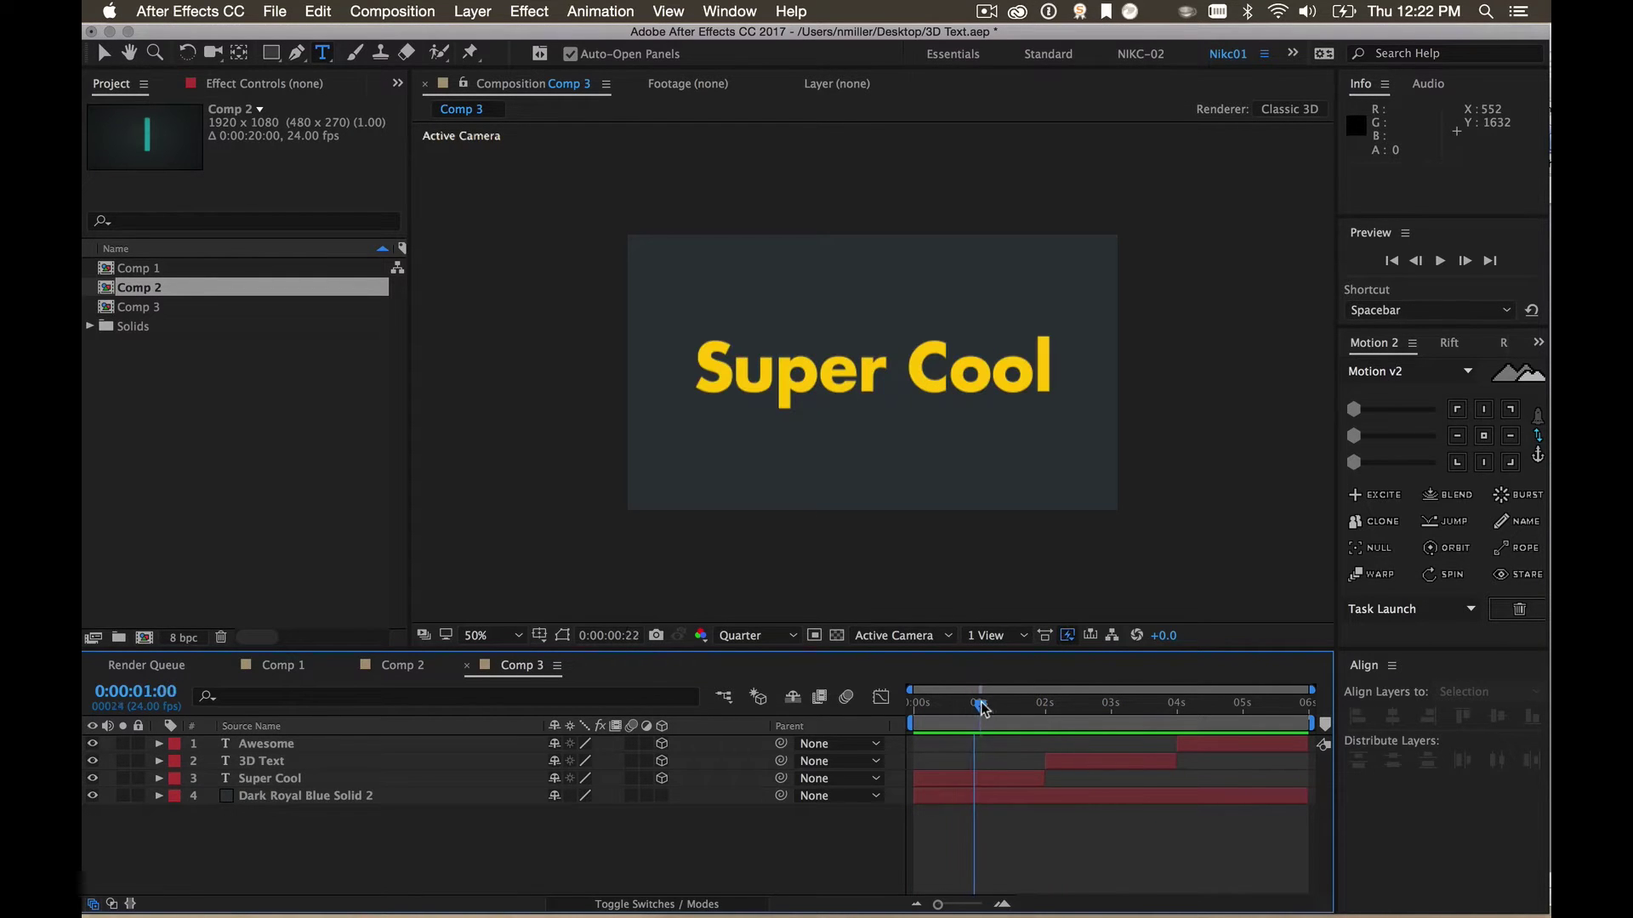
left_click(988, 780)
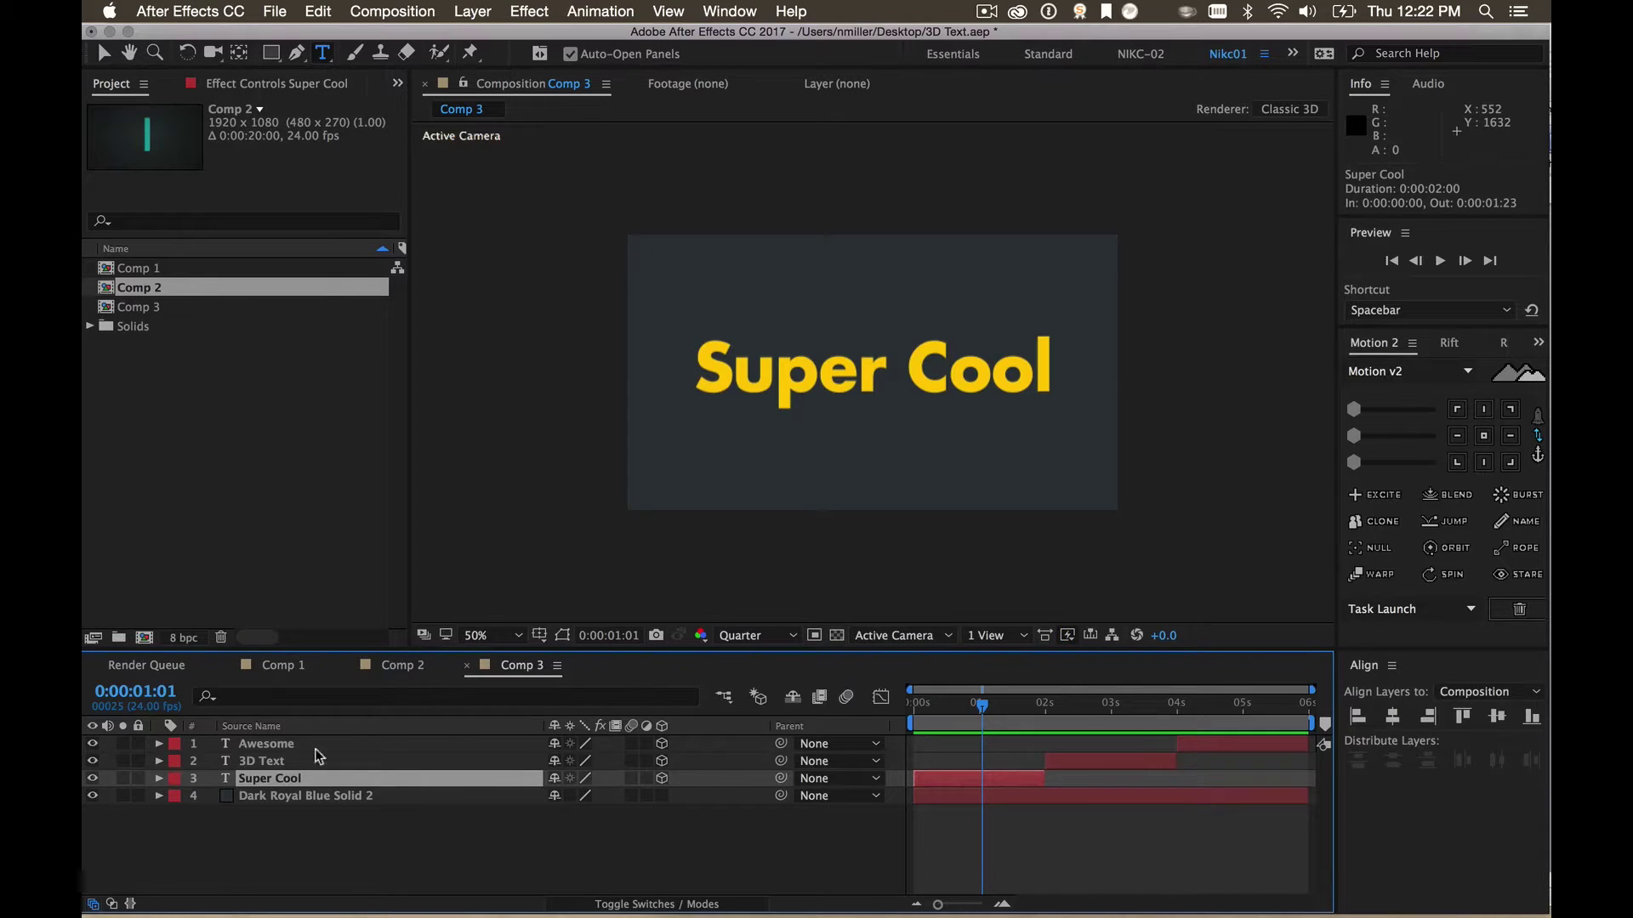
left_click(557, 650)
left_click(519, 866)
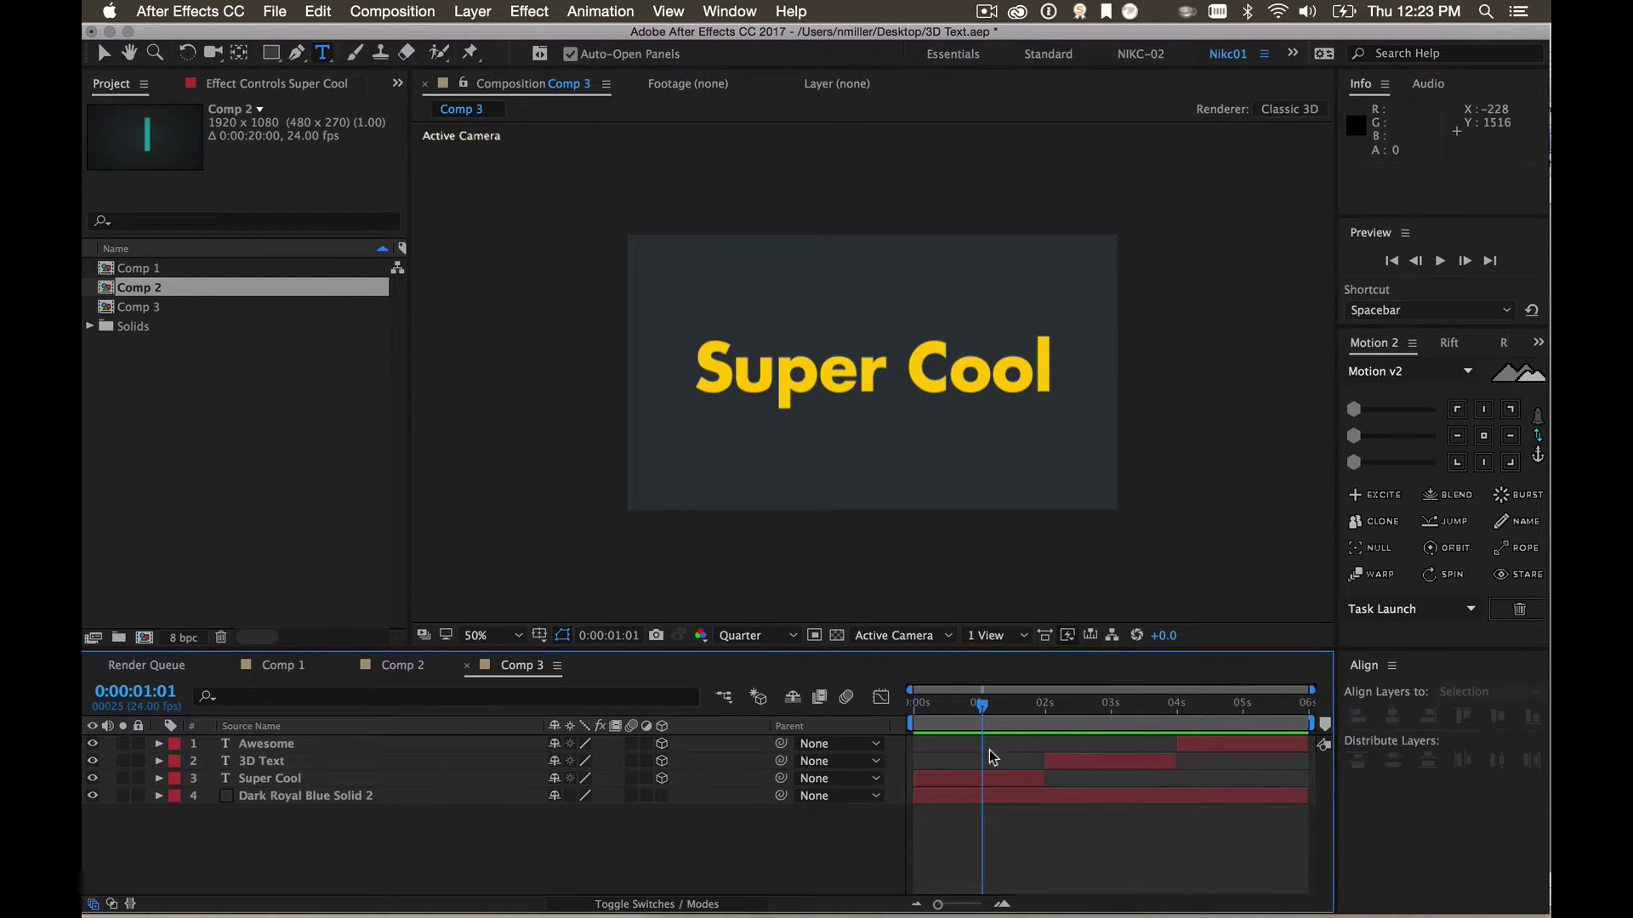
left_click(985, 780)
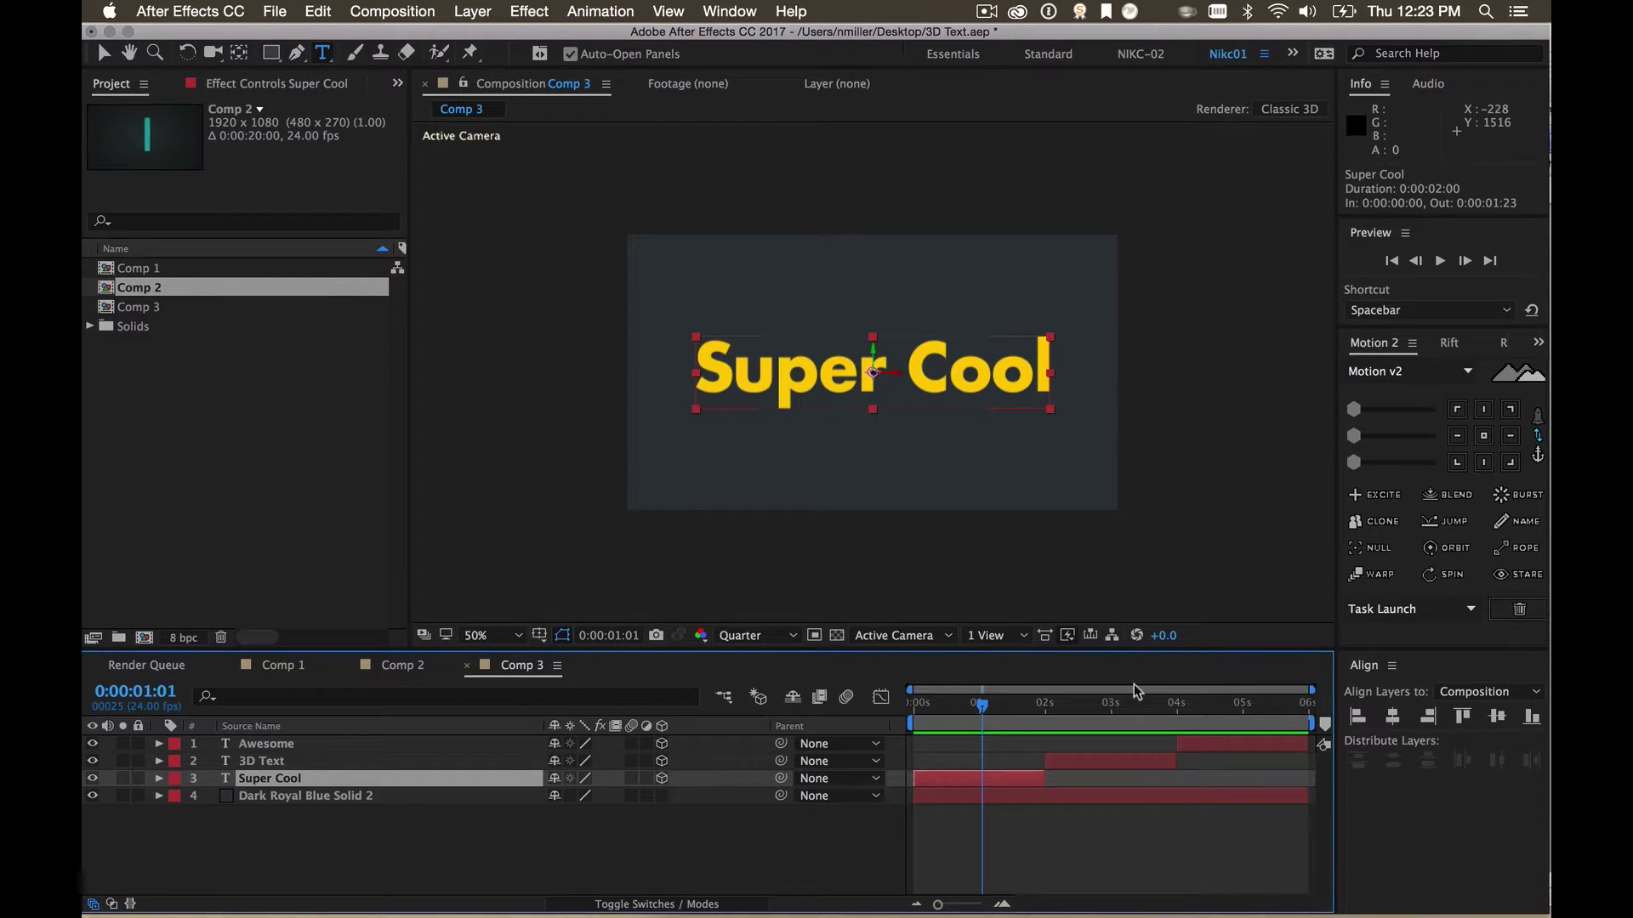
Inspect the 3D Text layer, then return the playhead to 0:00
left_click(1097, 712)
left_click(1113, 761)
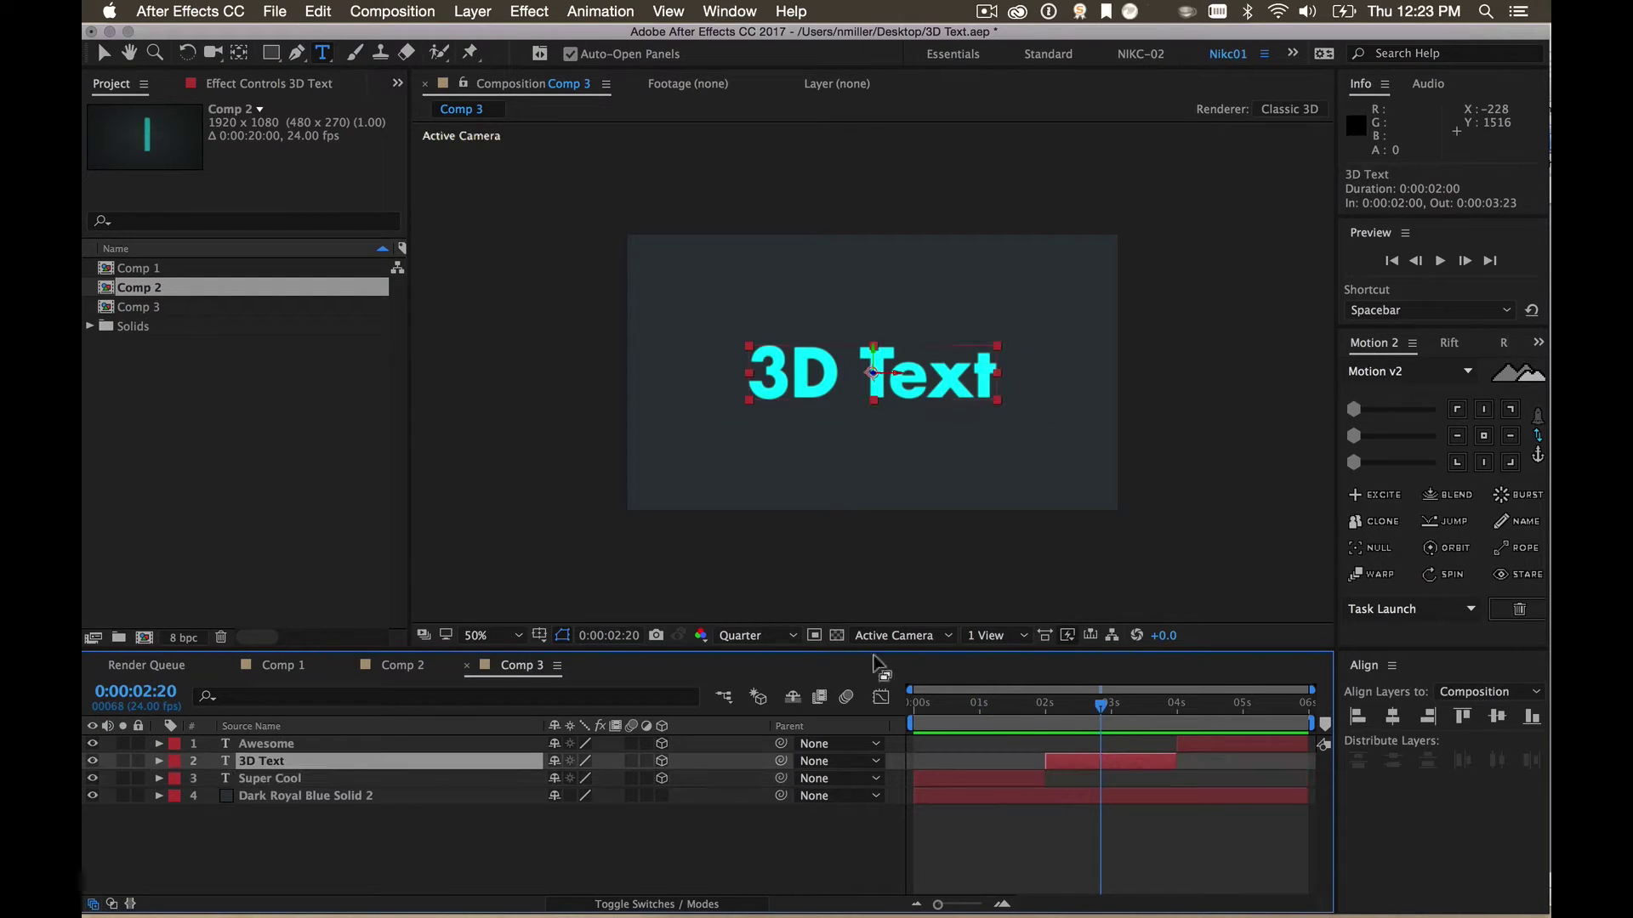
left_click(539, 635)
left_click(802, 836)
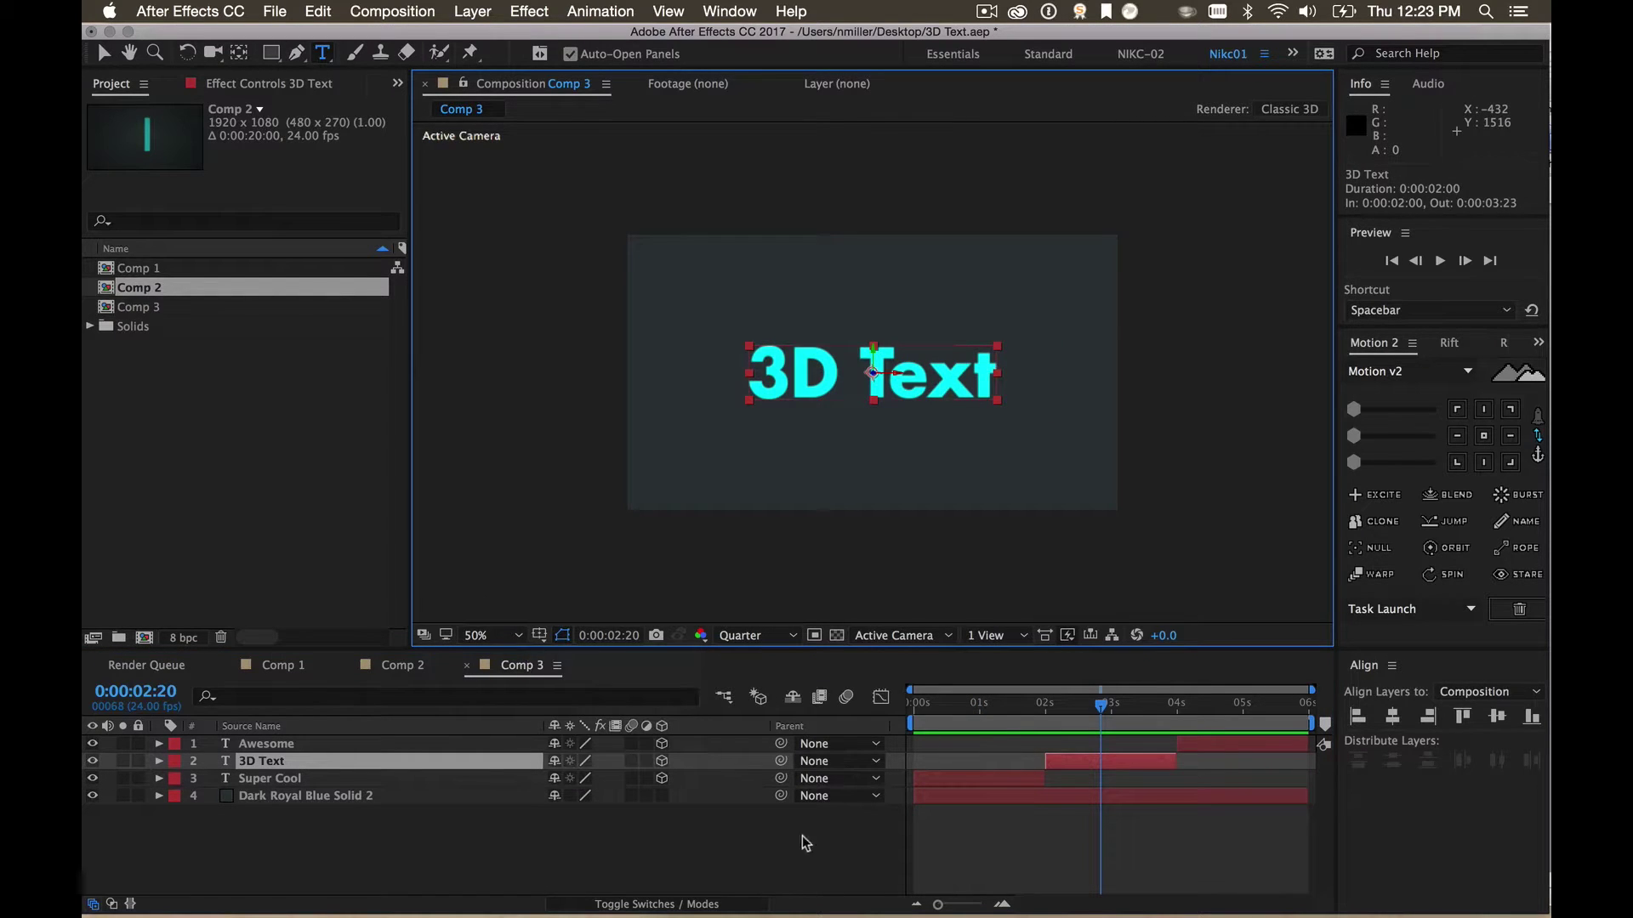
left_click_drag(1229, 710, 1029, 724)
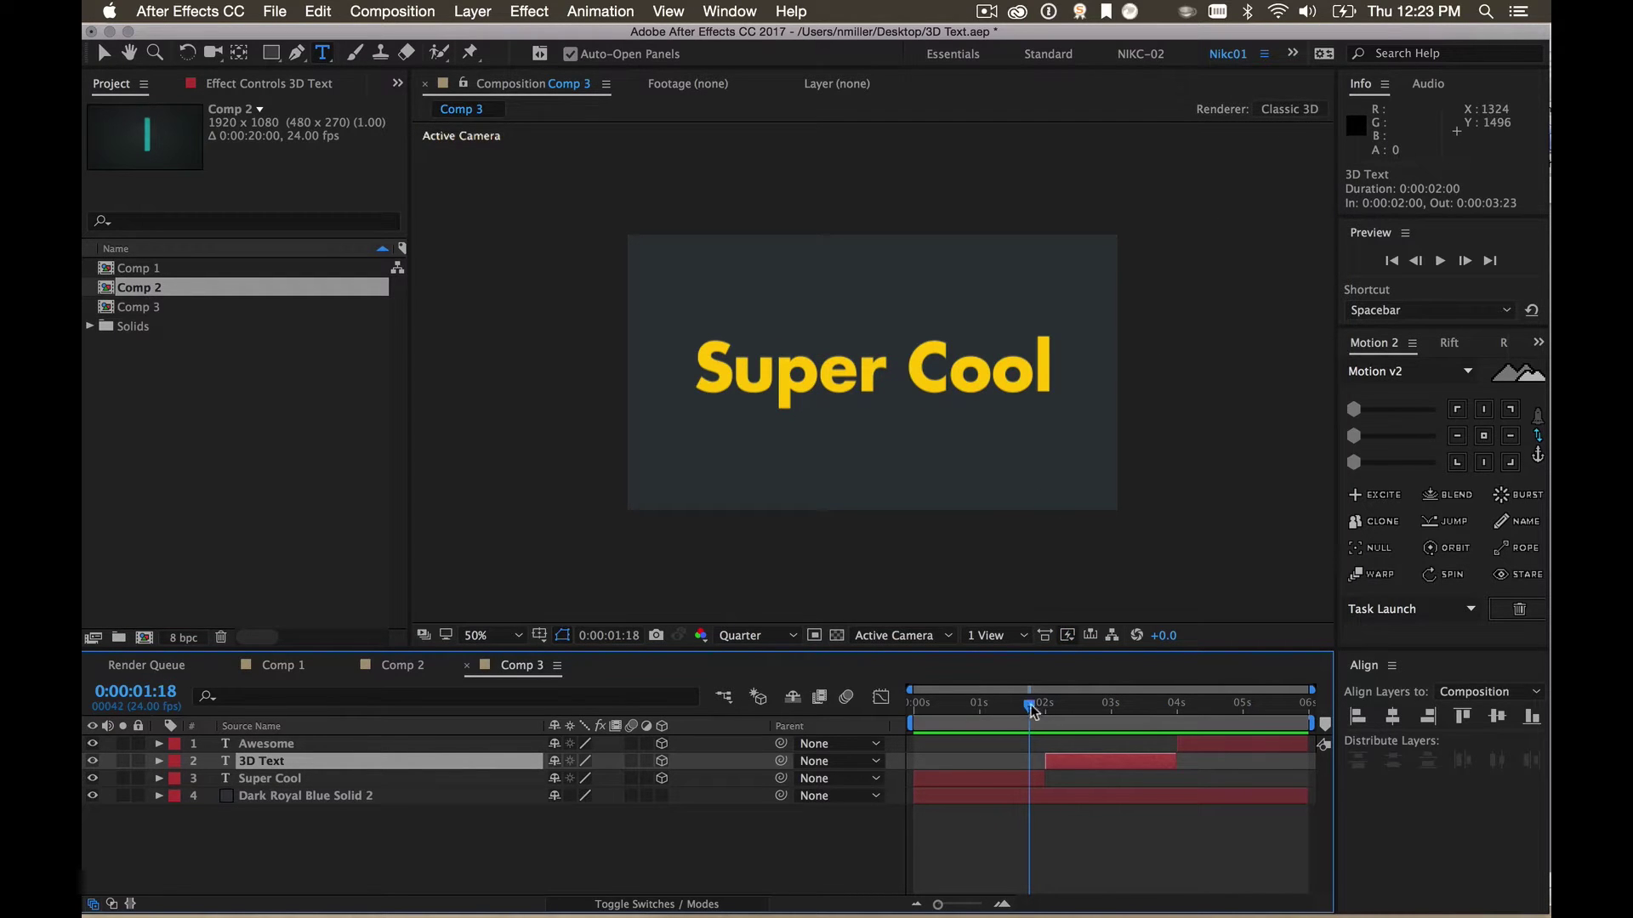
left_click_drag(1032, 711, 917, 721)
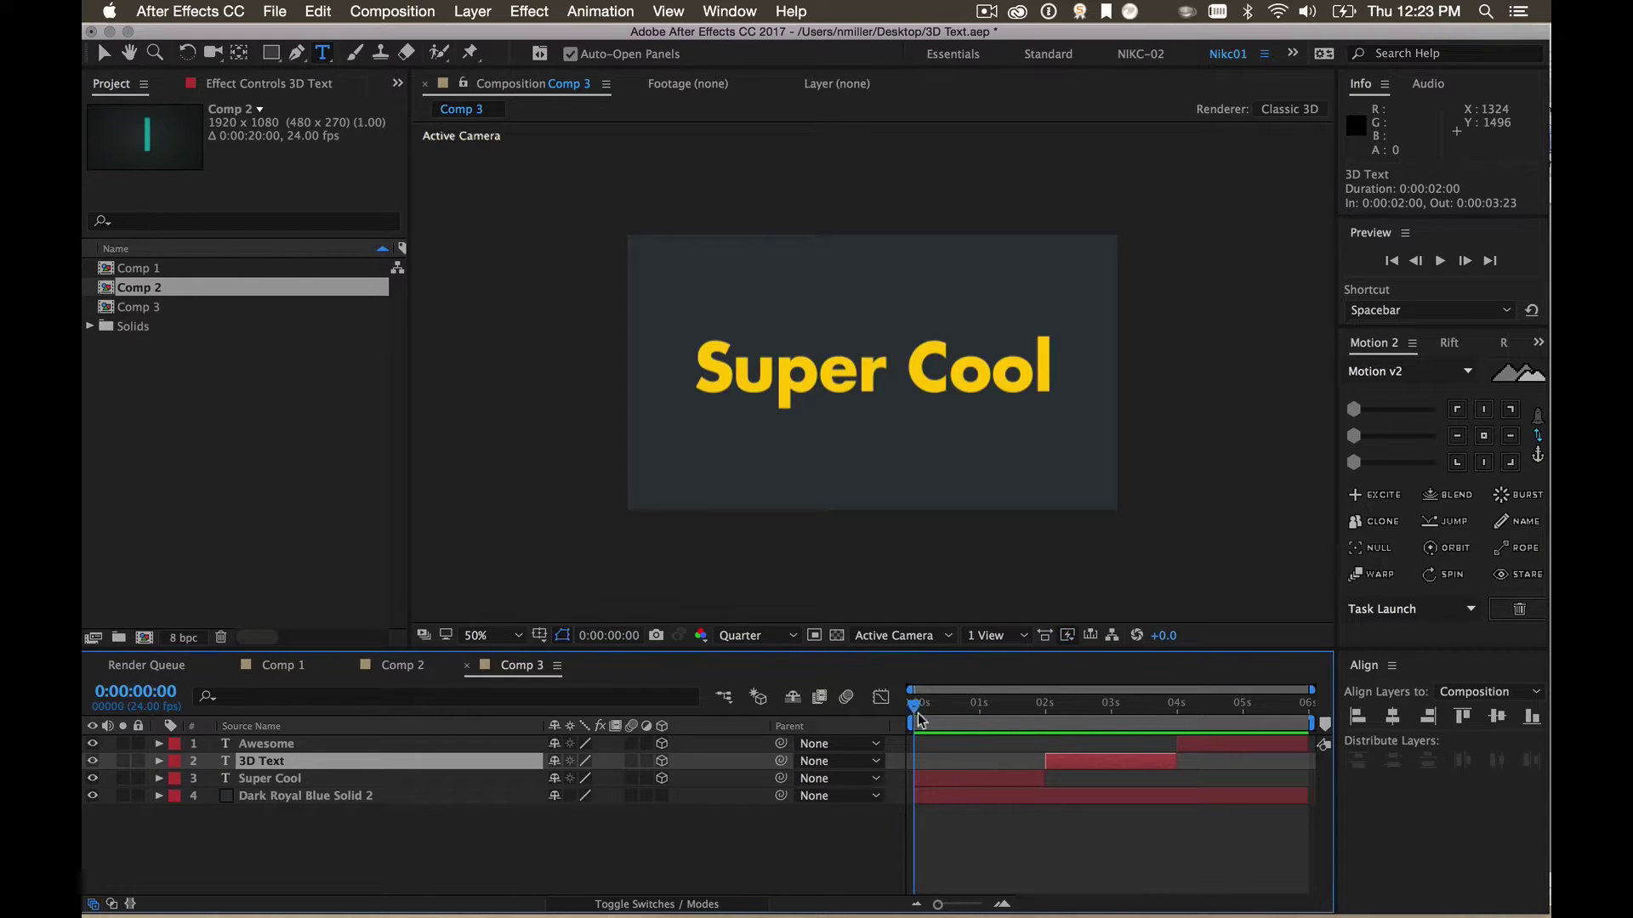
left_click(280, 852)
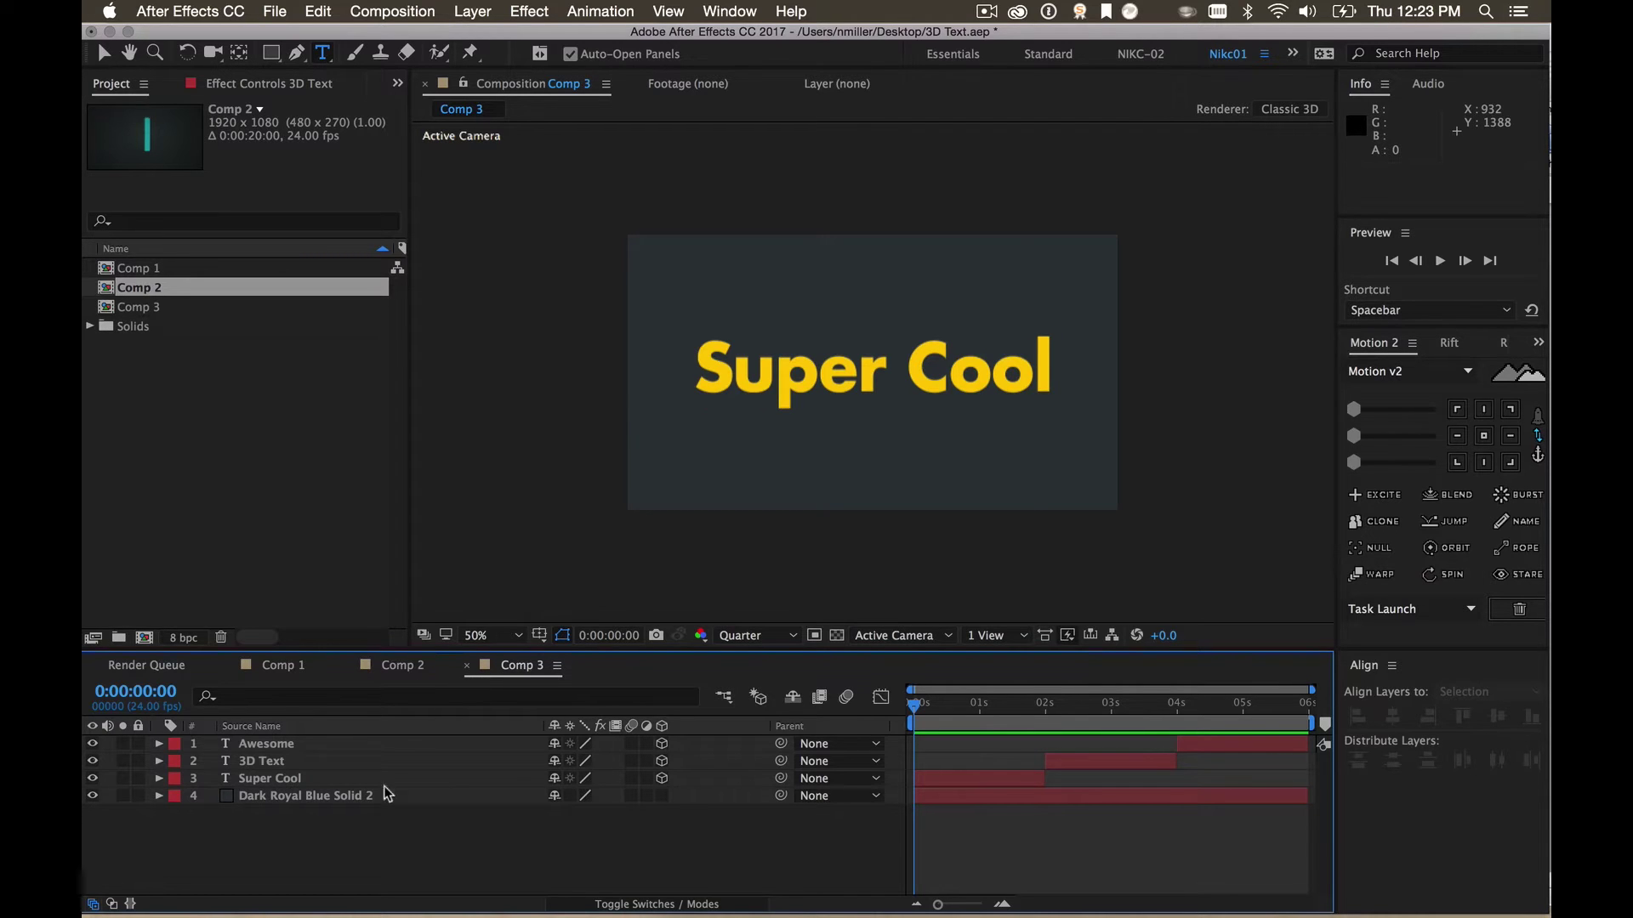
Add a null object, Null 3, with its anchor and position centred in the comp
left_click(472, 16)
mouse_move(480, 37)
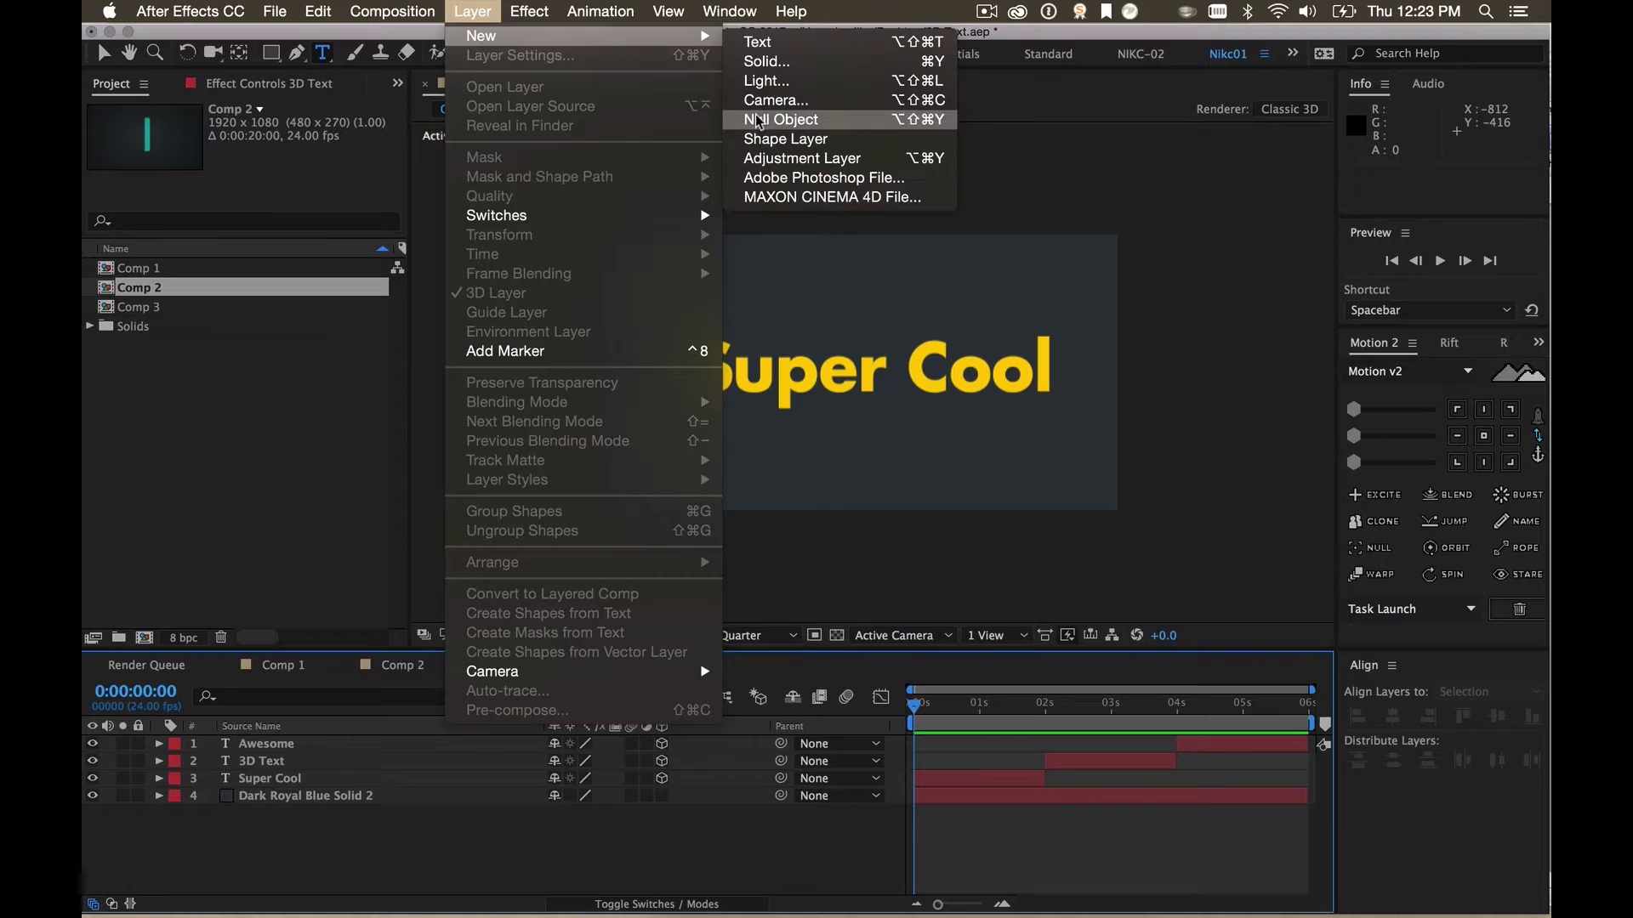
left_click(756, 119)
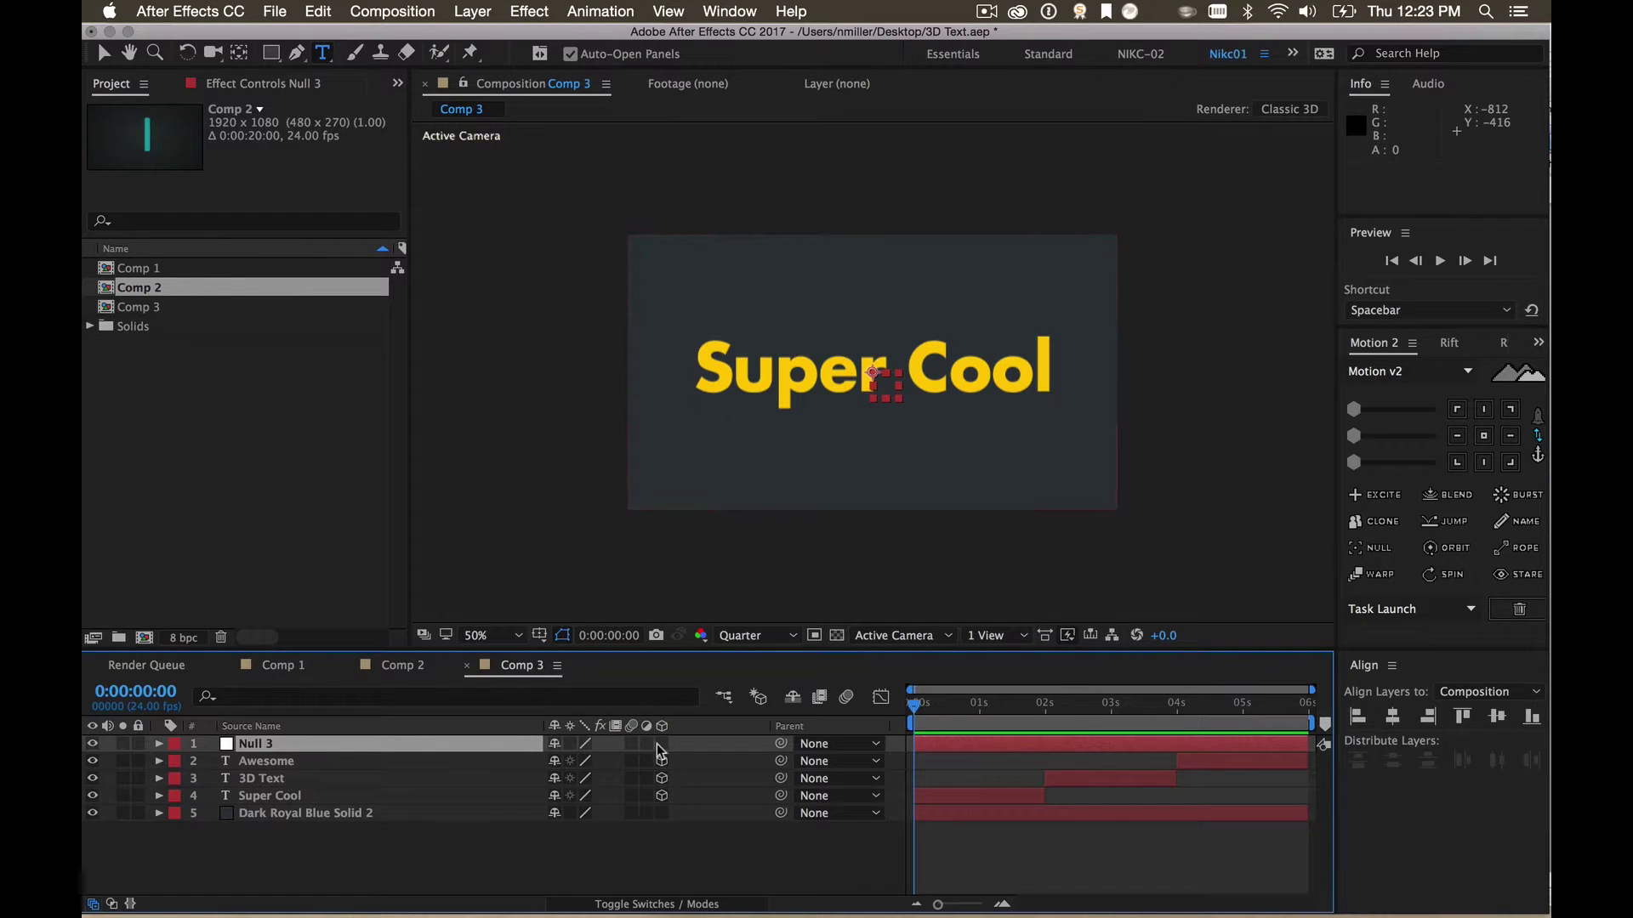
left_click(661, 744)
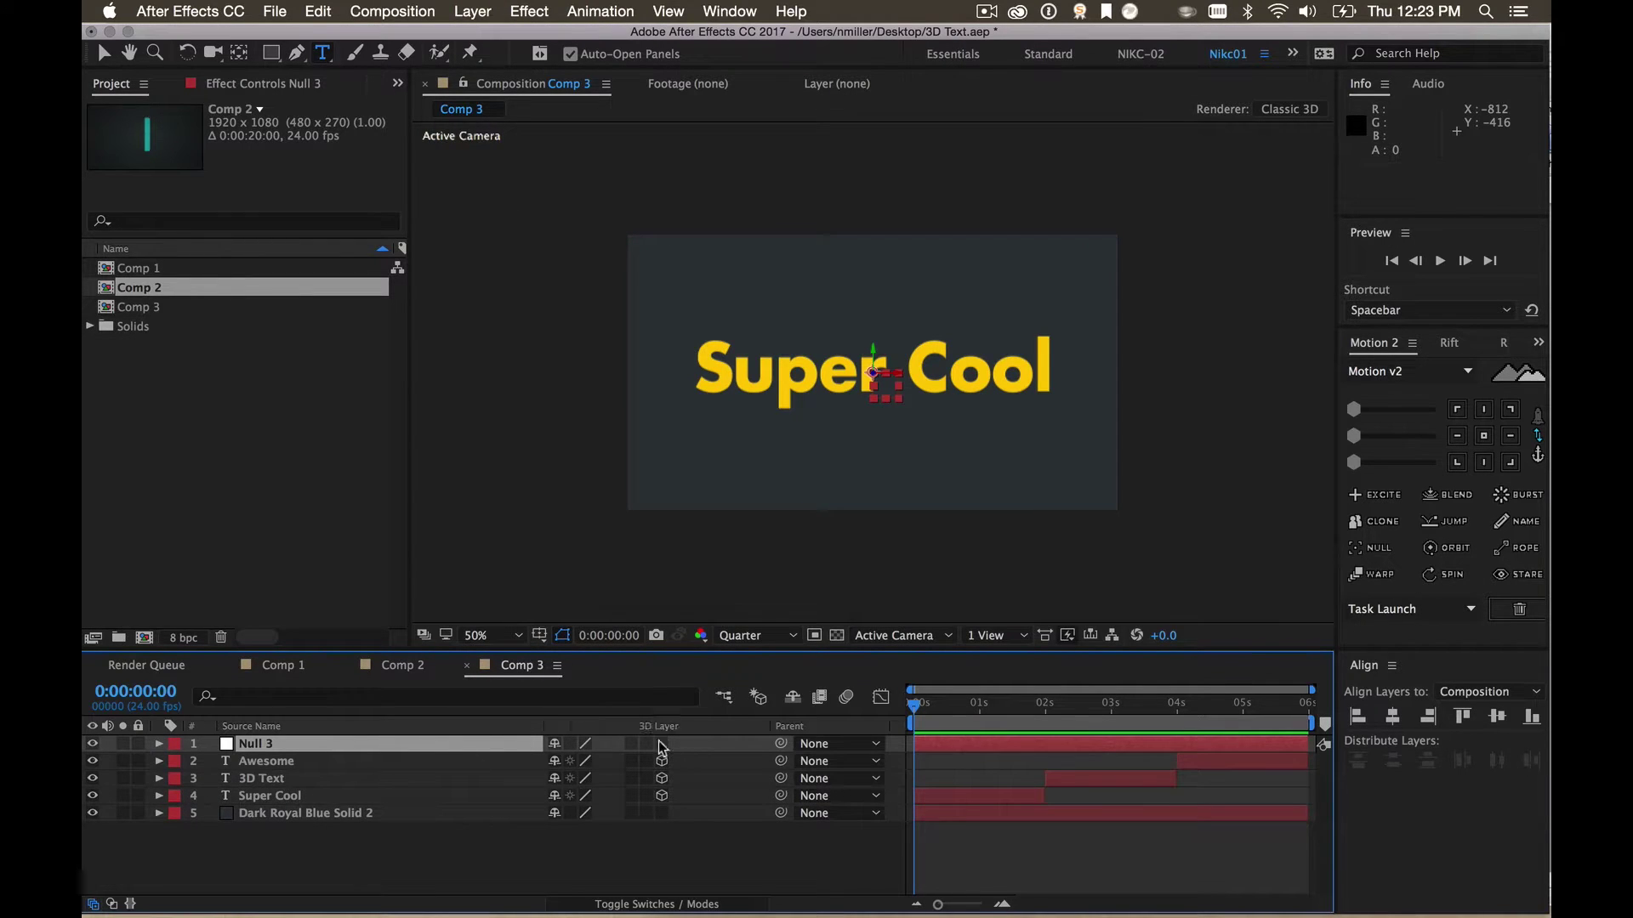
left_click(260, 744)
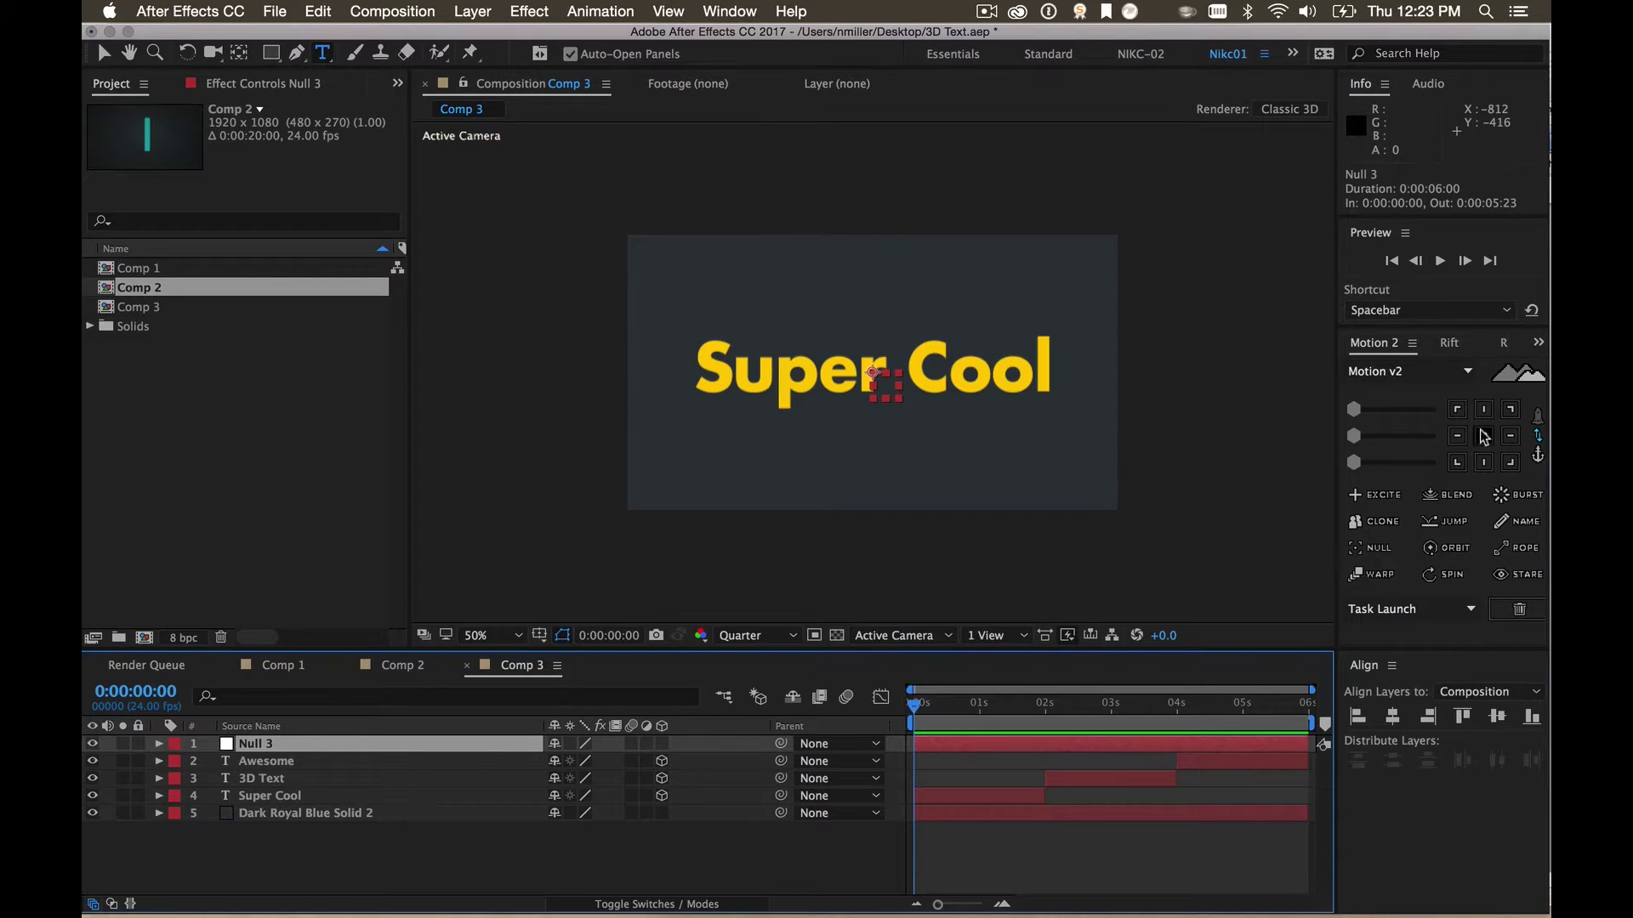
left_click(1483, 437)
left_click(1393, 718)
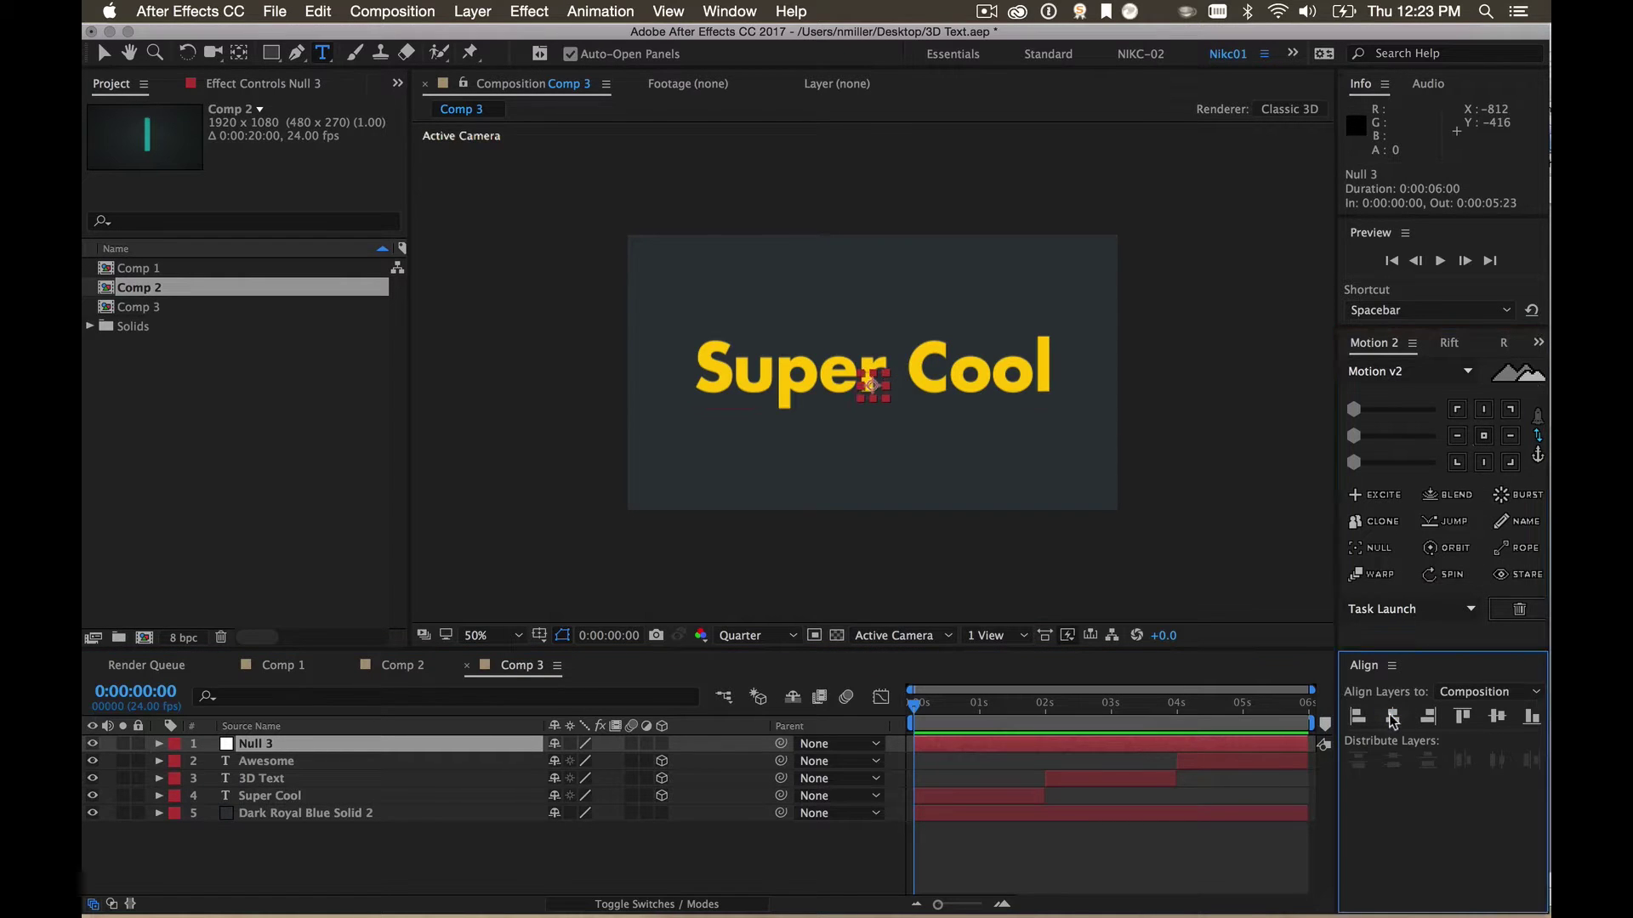
left_click(1501, 719)
Show the title/action safe guides and make Null 3 a 3D layer
left_click(538, 636)
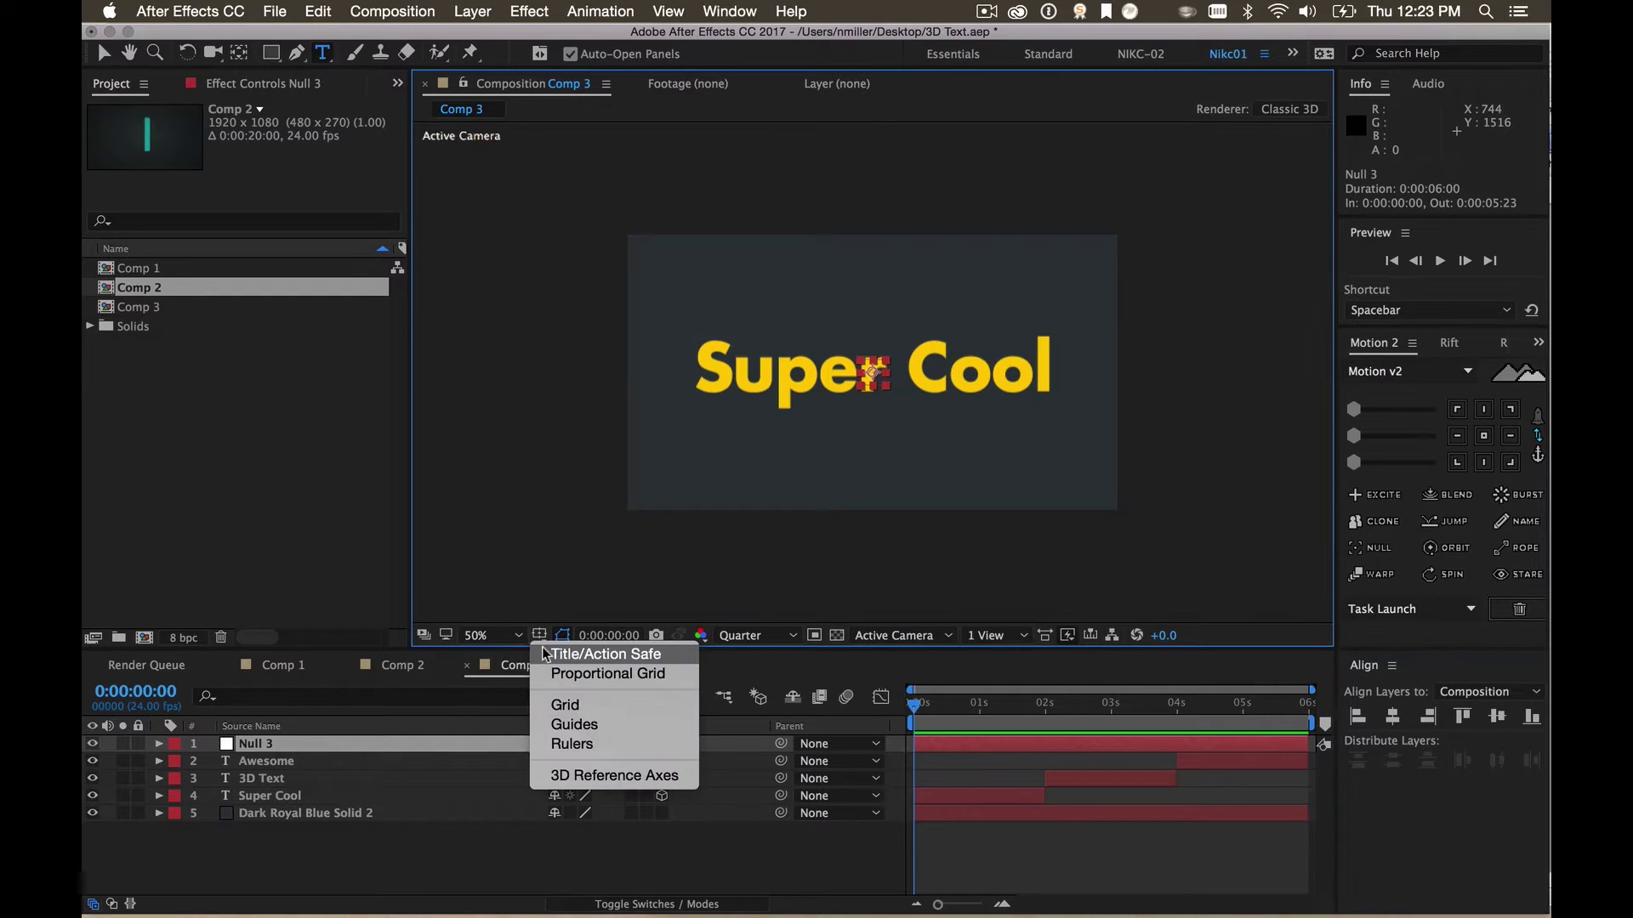
left_click(553, 655)
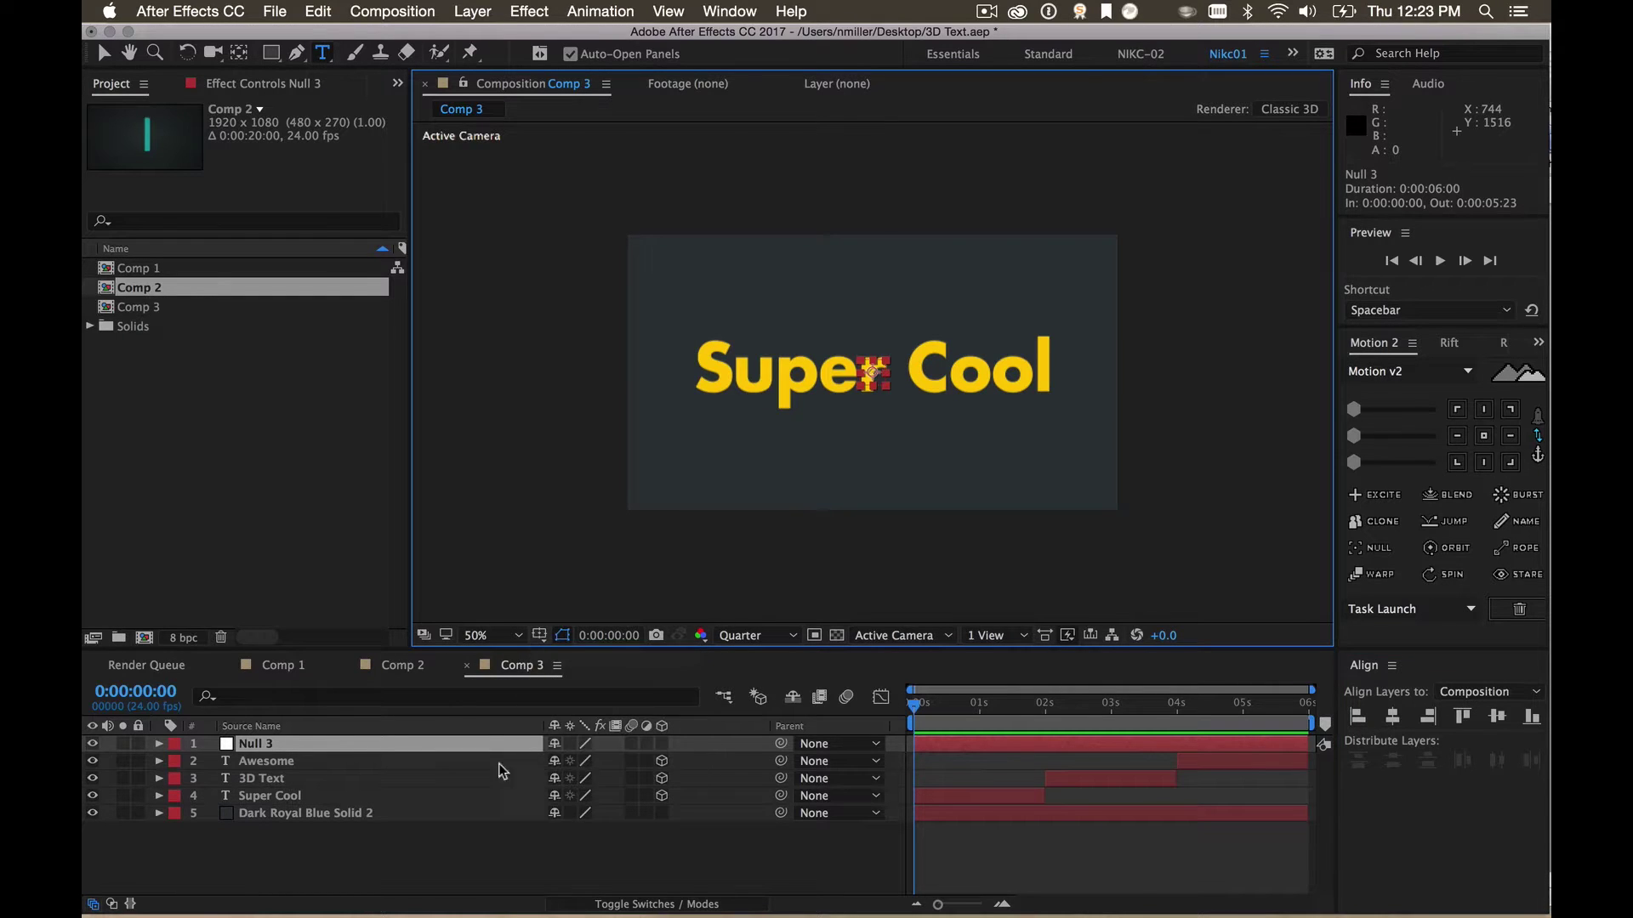
left_click(401, 866)
left_click(253, 747)
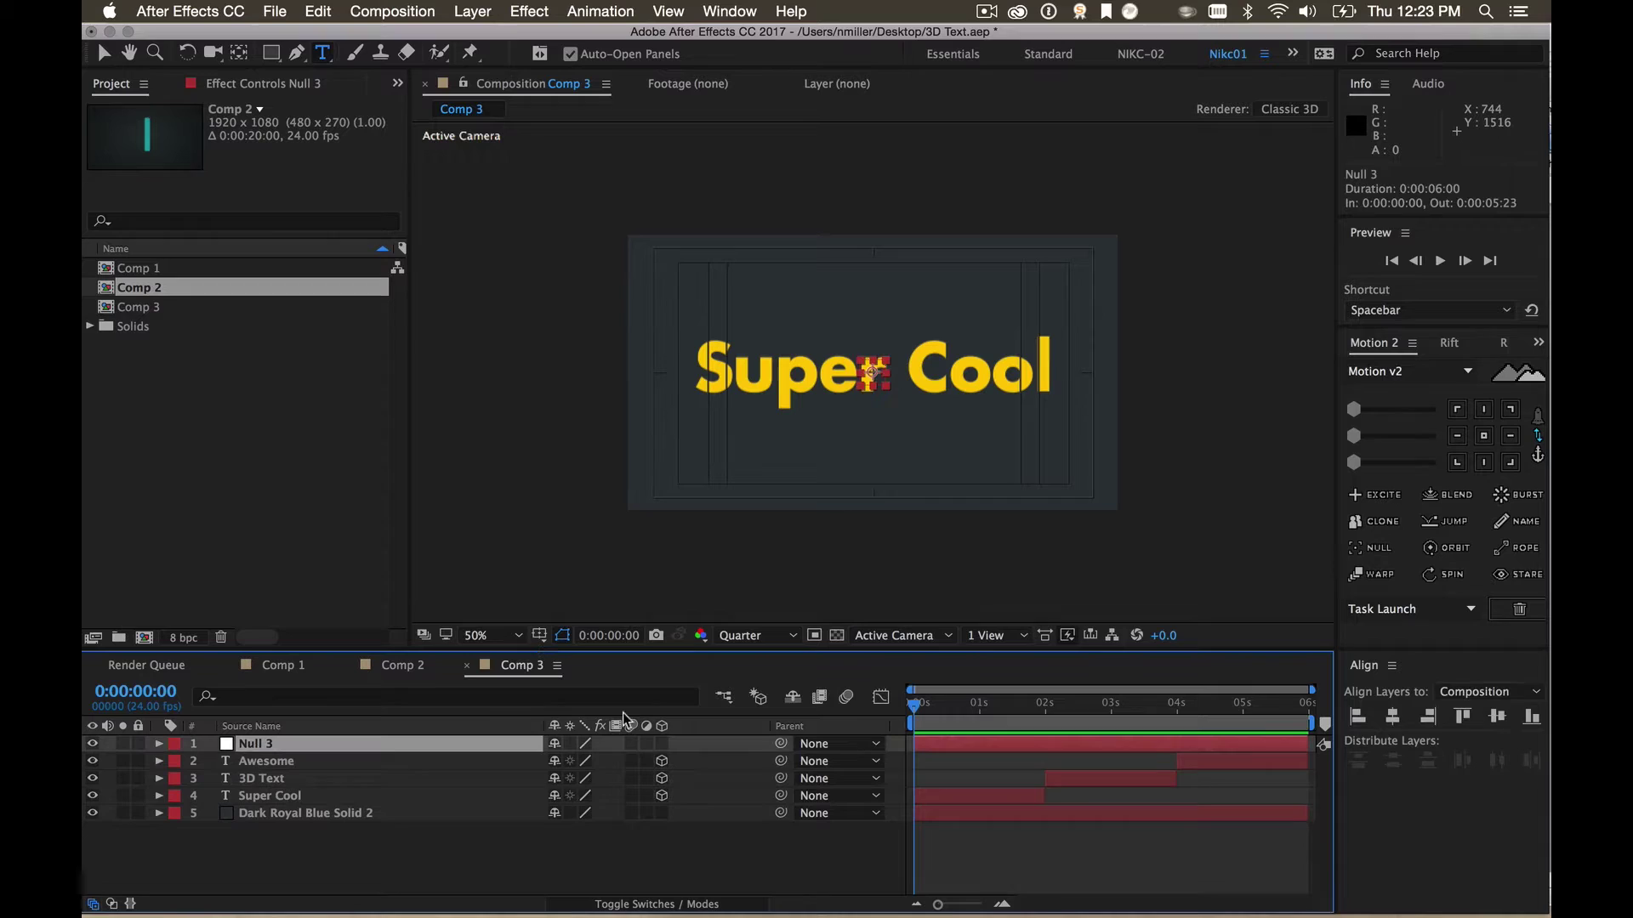
left_click(661, 743)
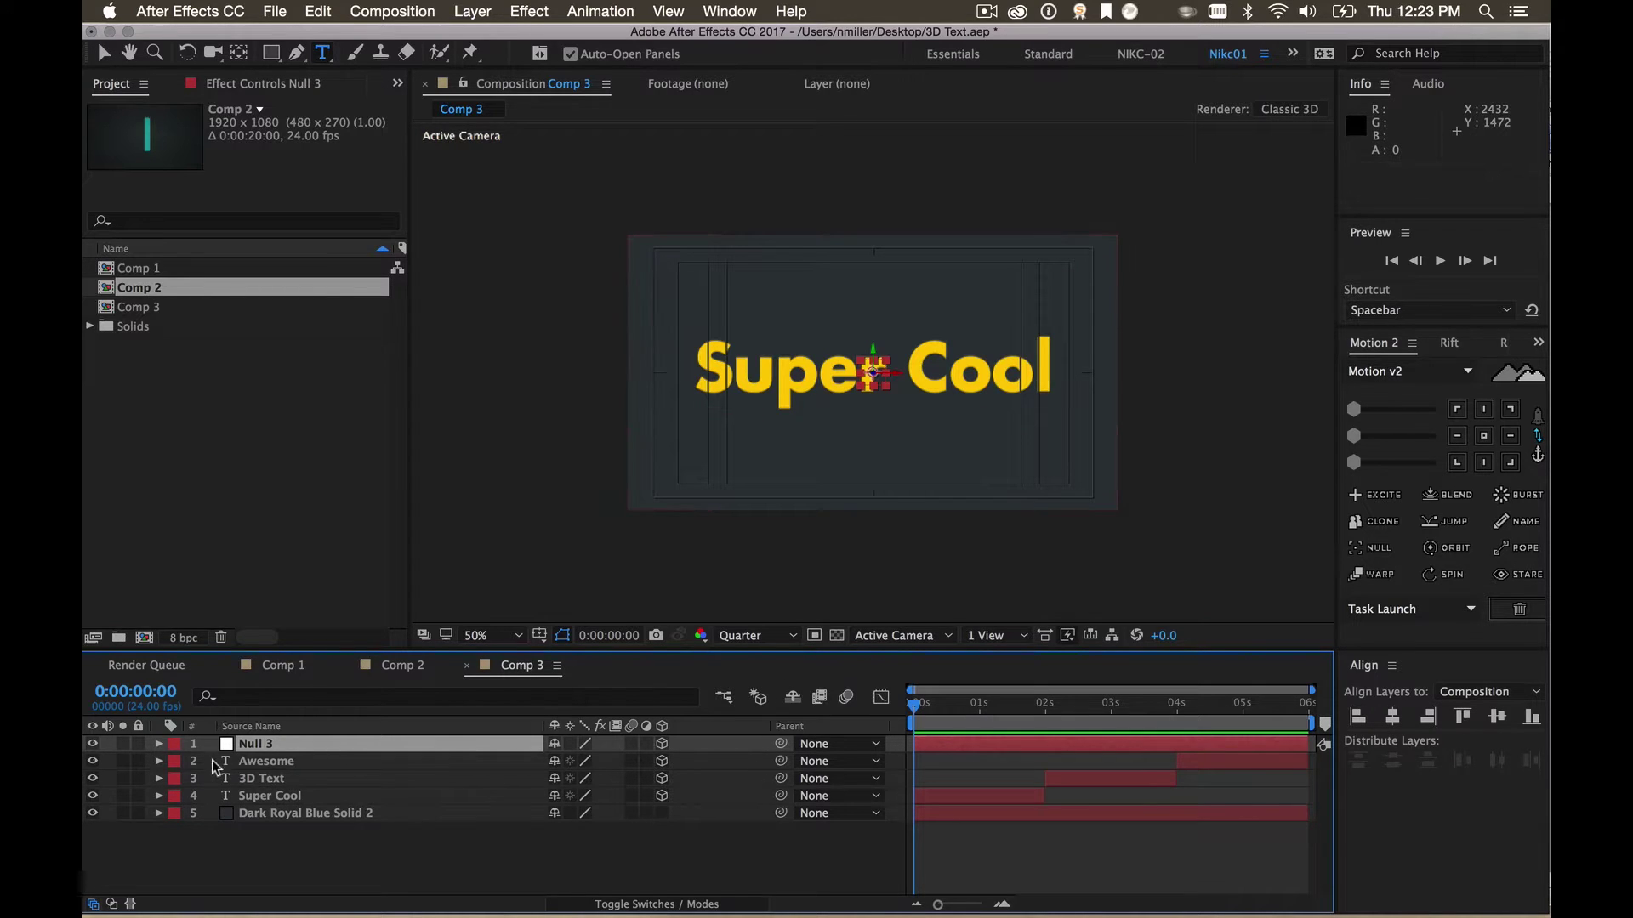
Pick-whip Awesome, 3D Text and Super Cool to Null 3, then expand Null 3 at 1:15
left_click(264, 762)
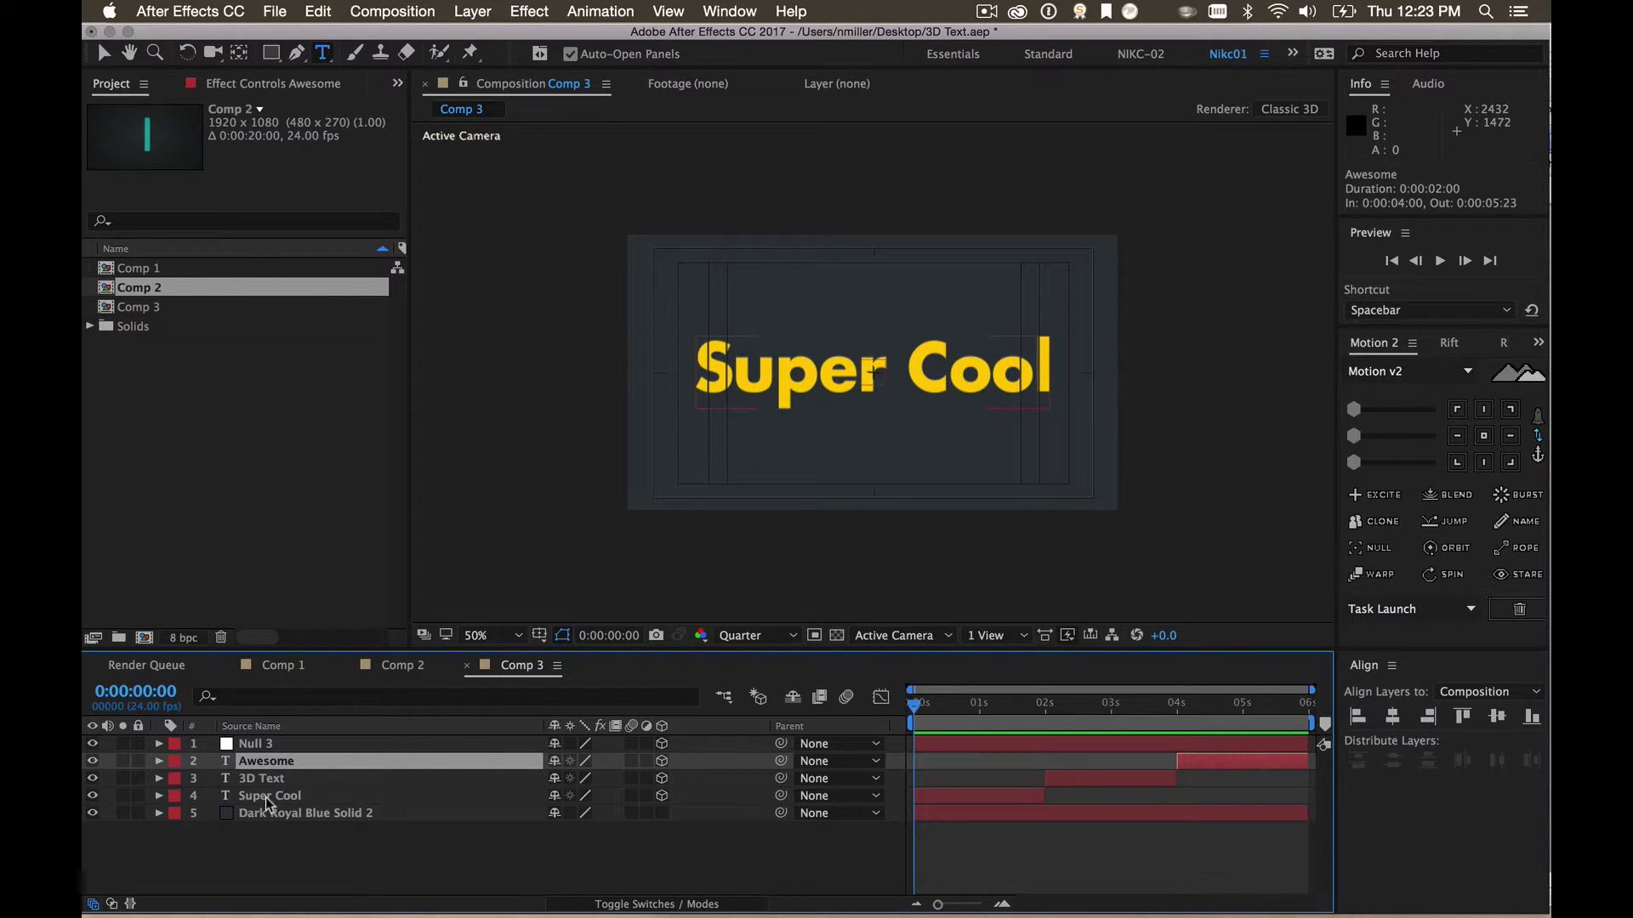
left_click(268, 799)
left_click(264, 765, "shift")
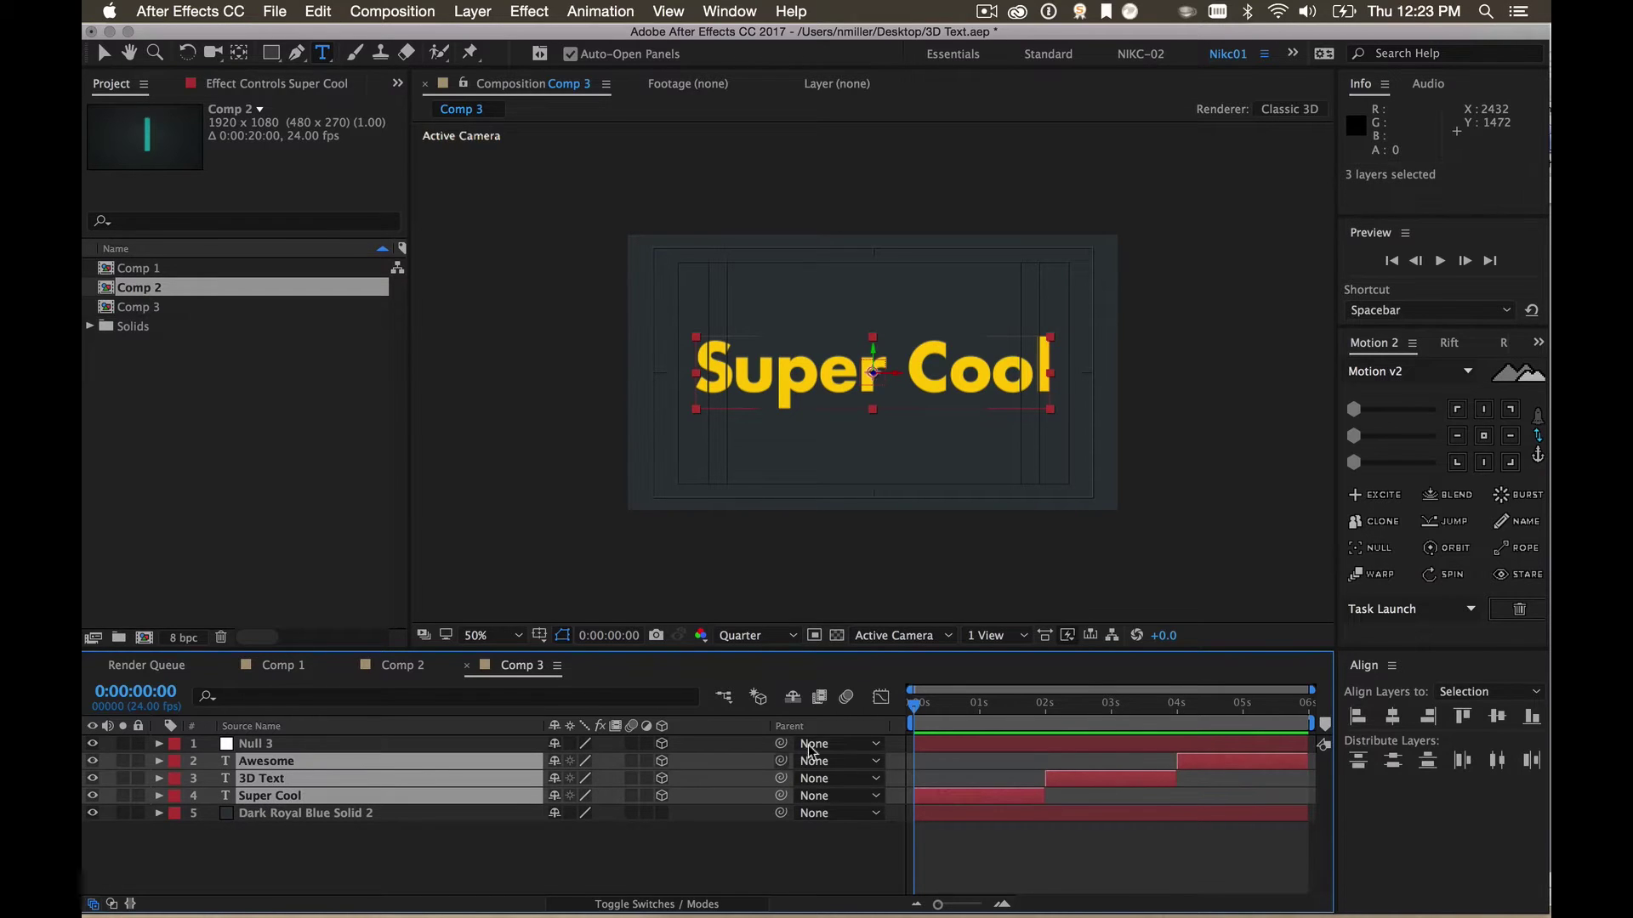
left_click_drag(782, 796, 263, 744)
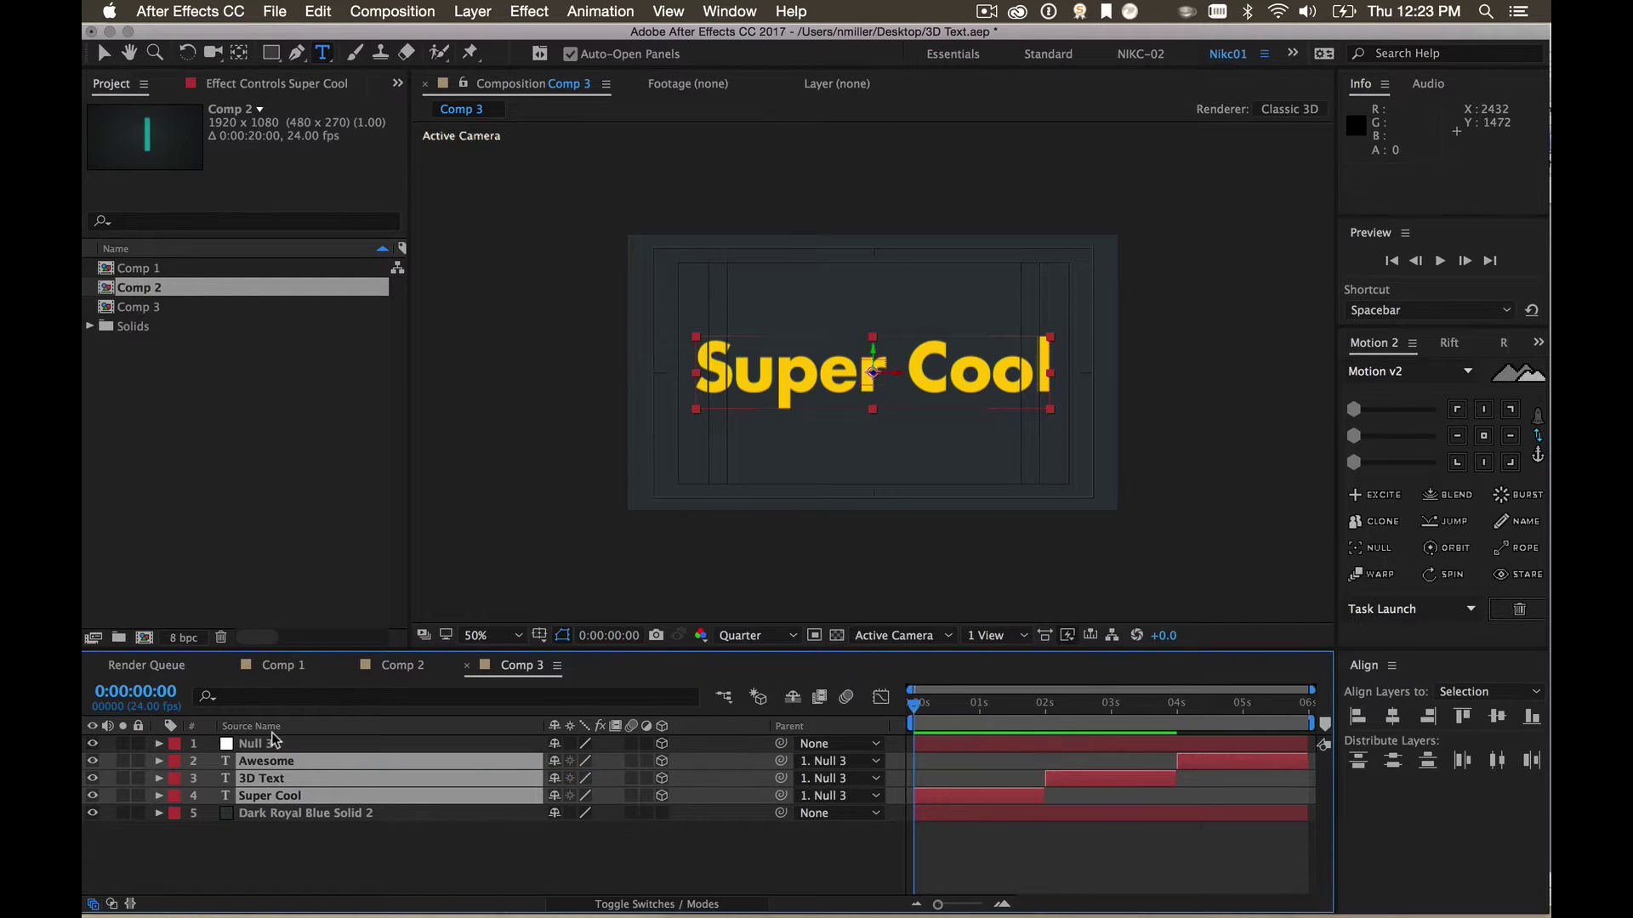
left_click_drag(1019, 702, 1023, 725)
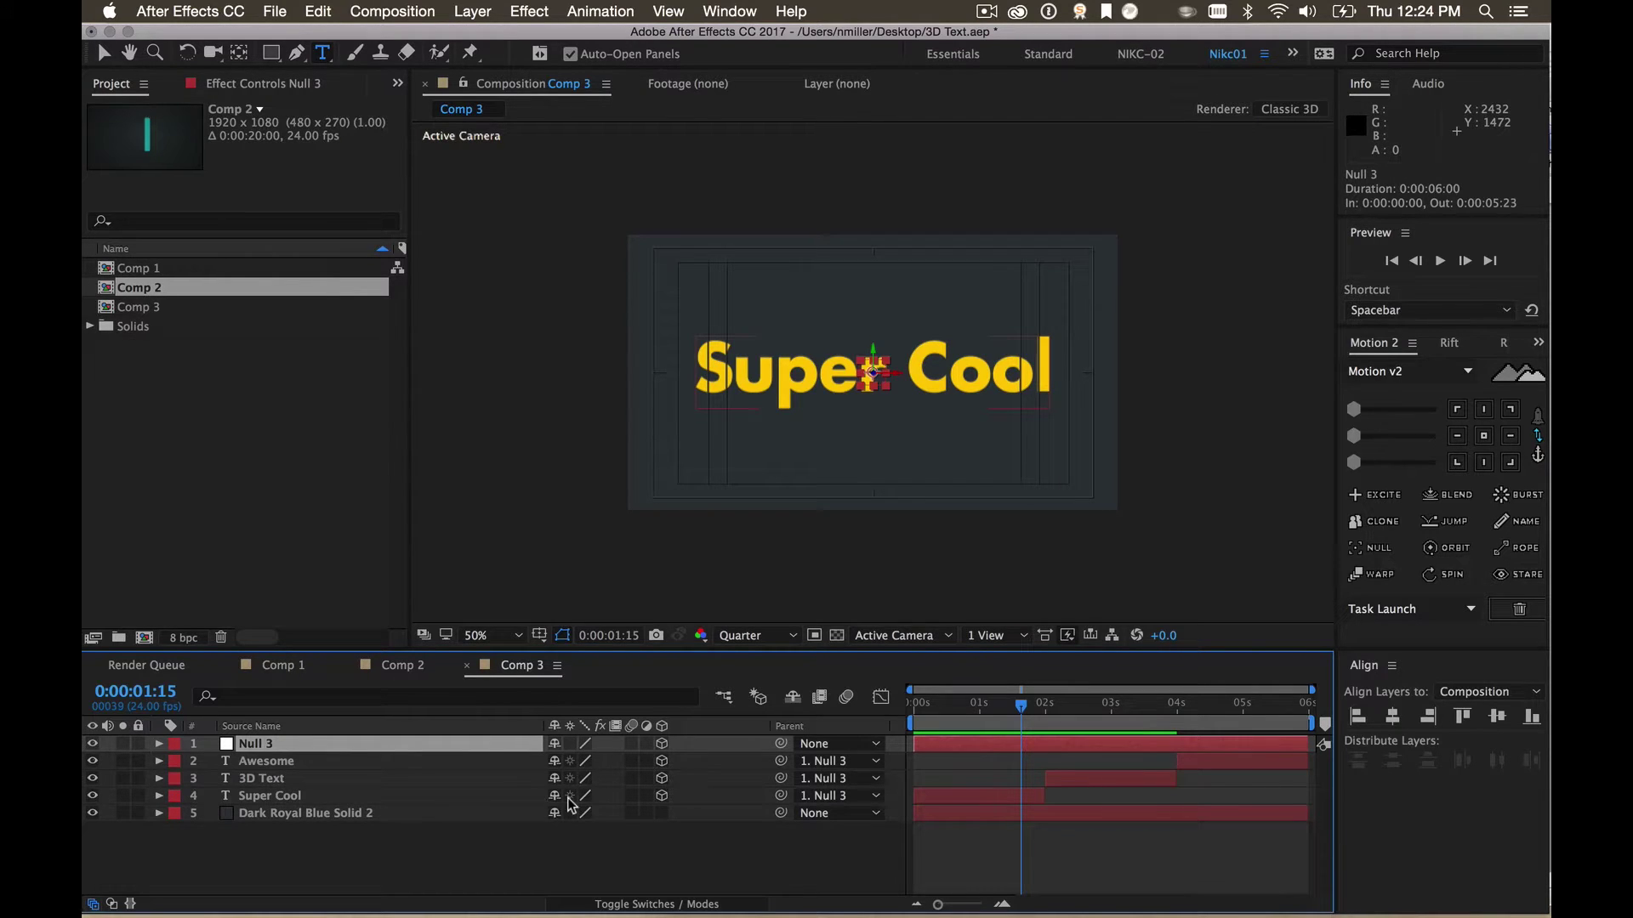
left_click(159, 745)
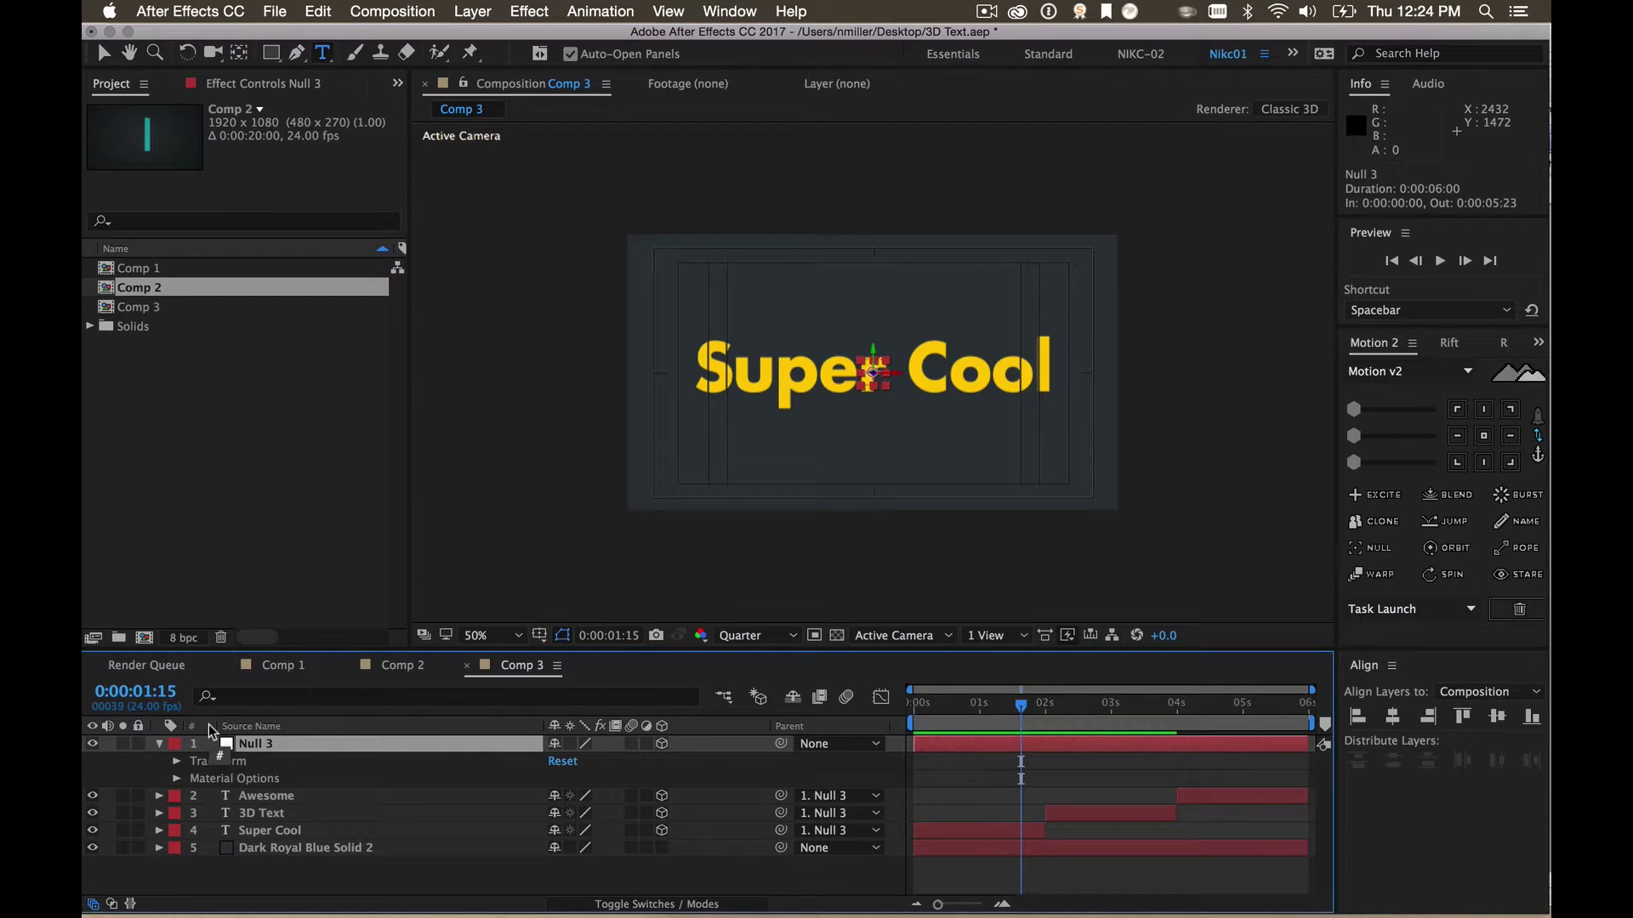
Key Null 3's Y Rotation at 0° at 1:18 and 180° ten frames later
left_click(147, 766)
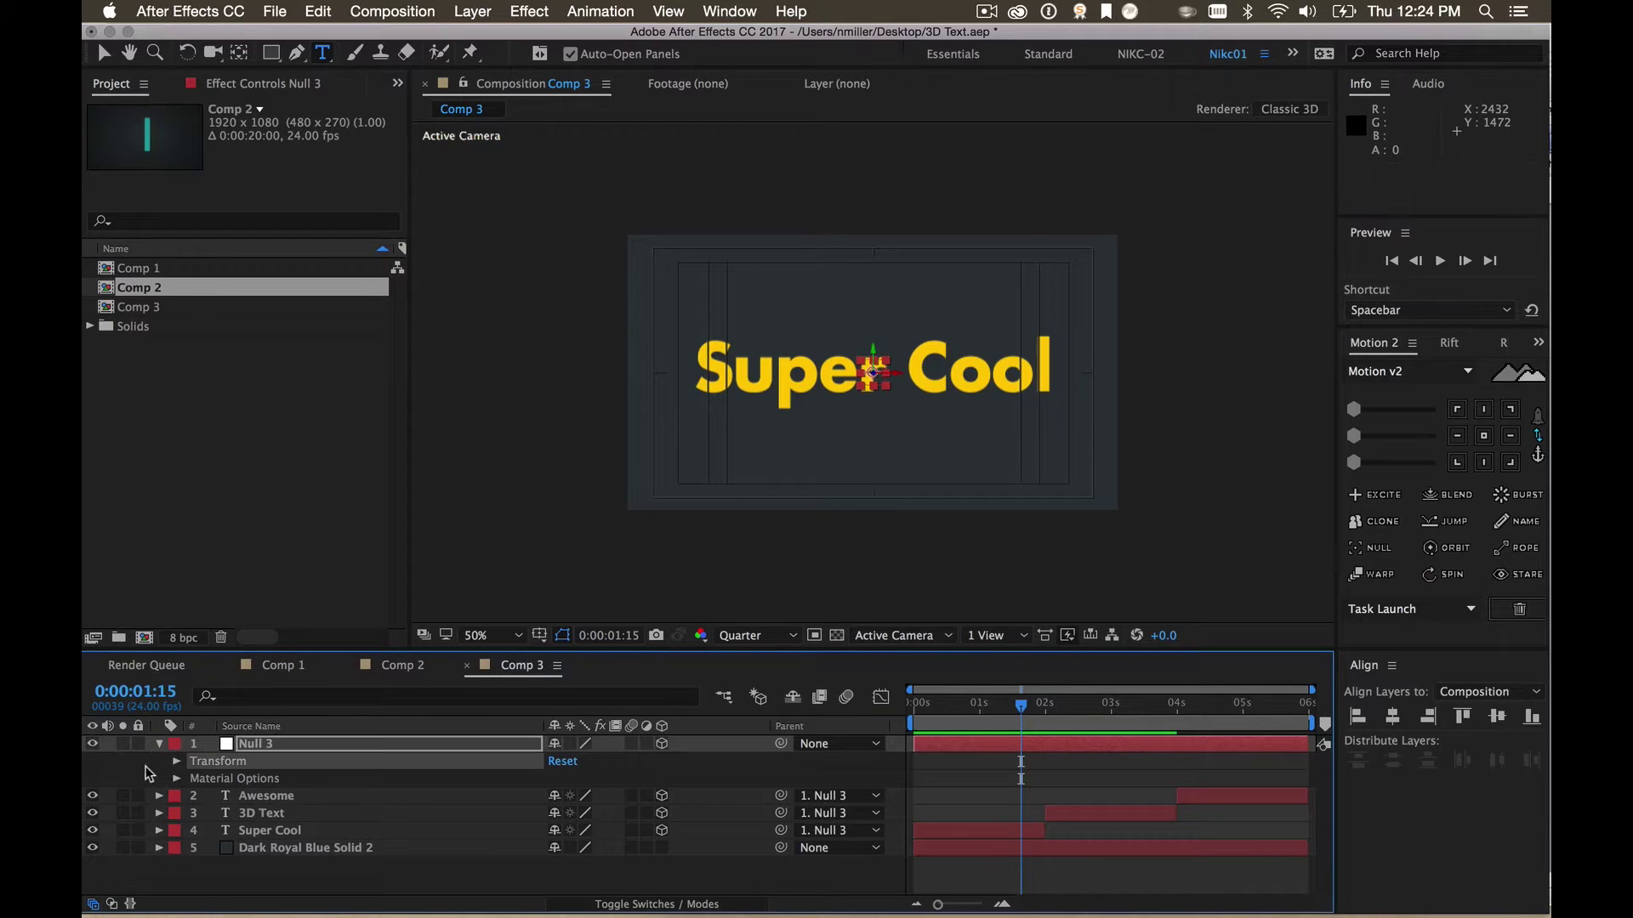
left_click(1029, 709)
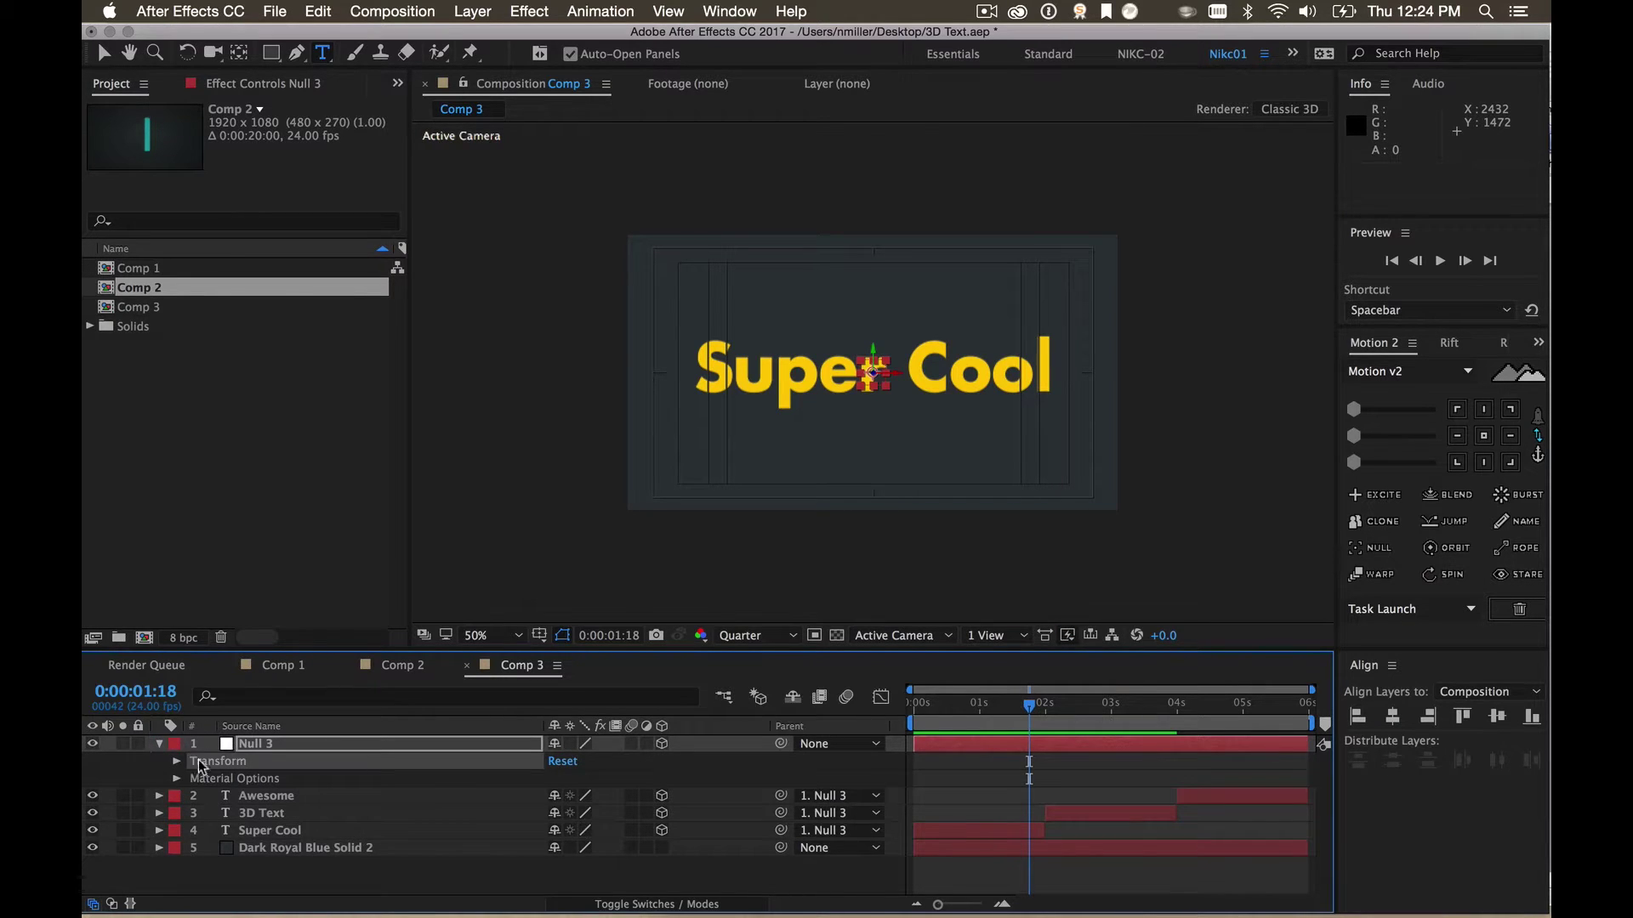
left_click(246, 747)
key("r")
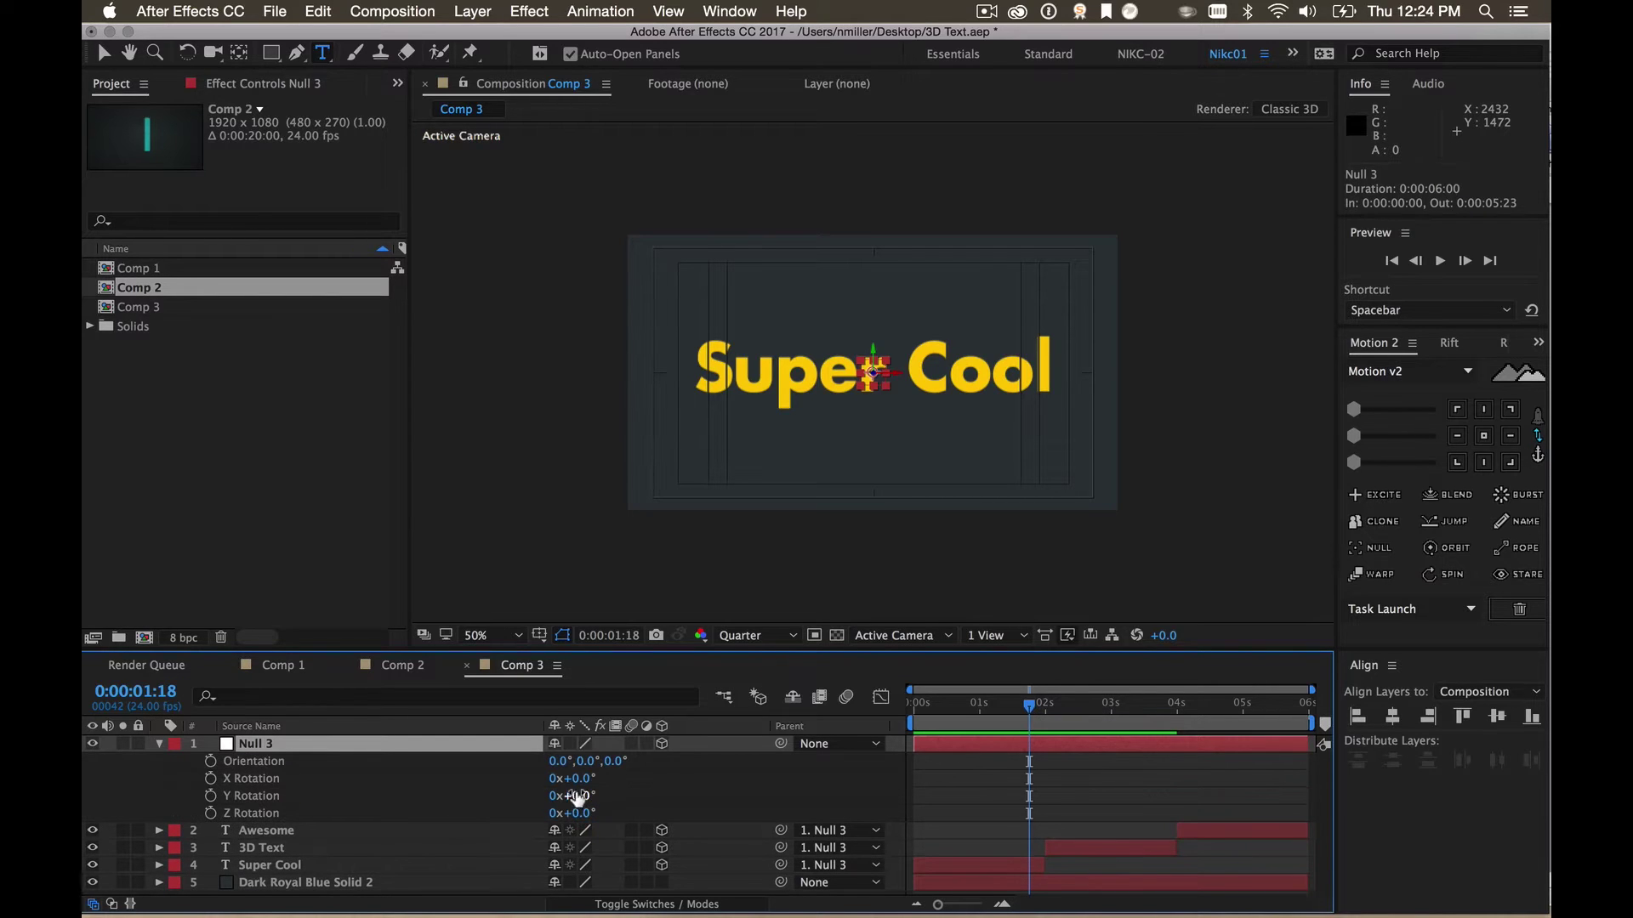
left_click_drag(577, 796, 527, 778)
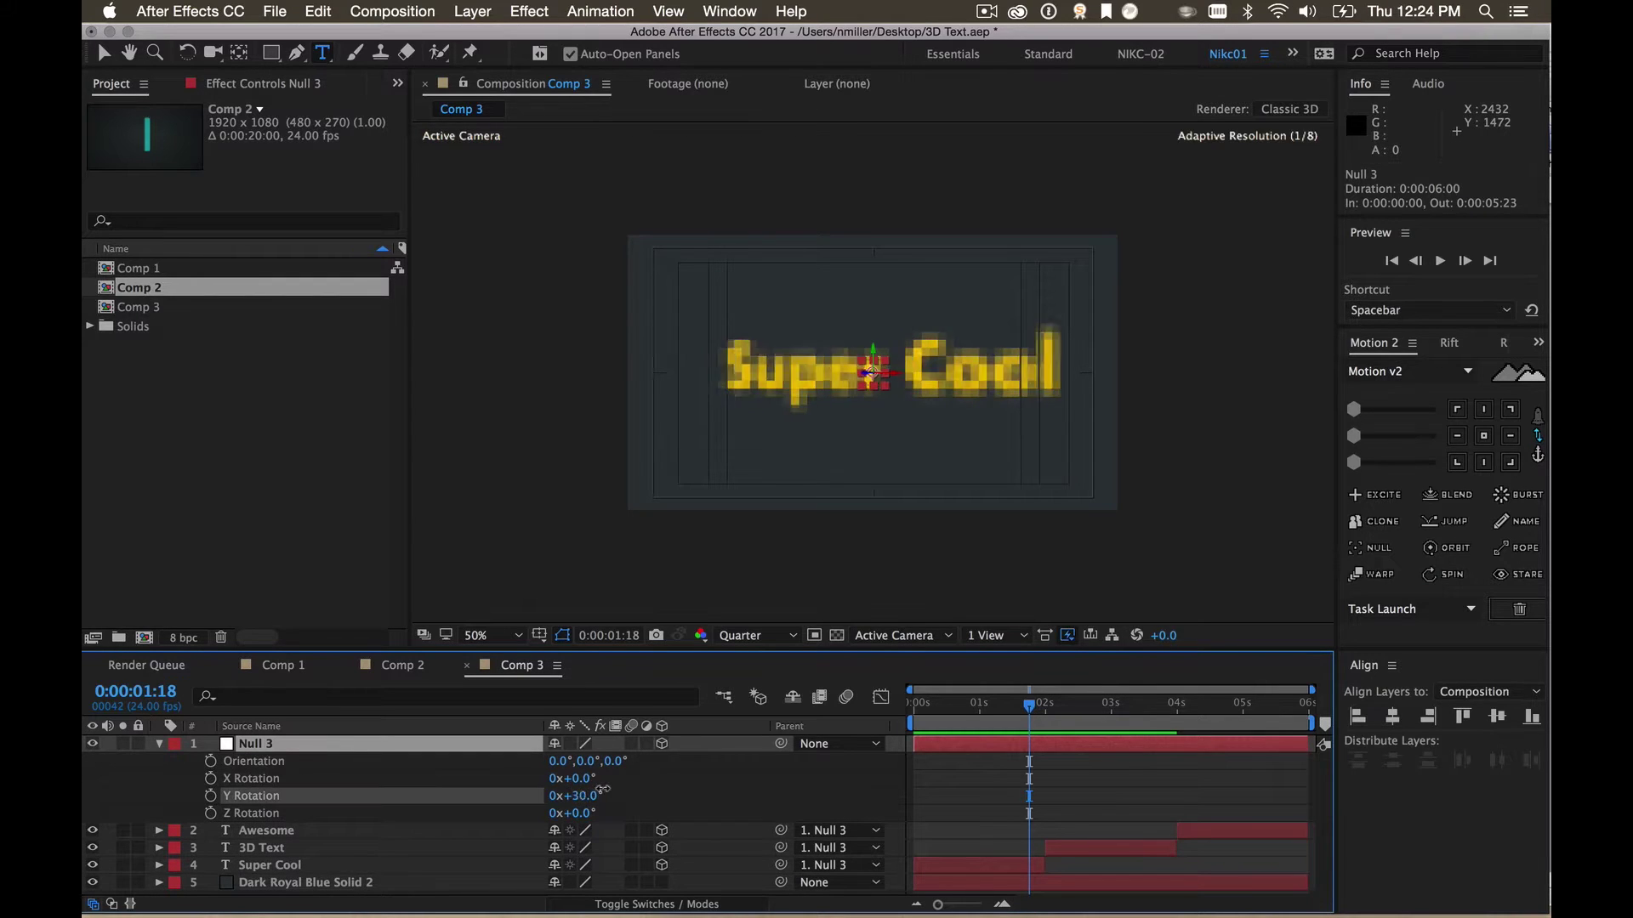
key("ctrl+z")
left_click(210, 795)
key("shift+Page_Down")
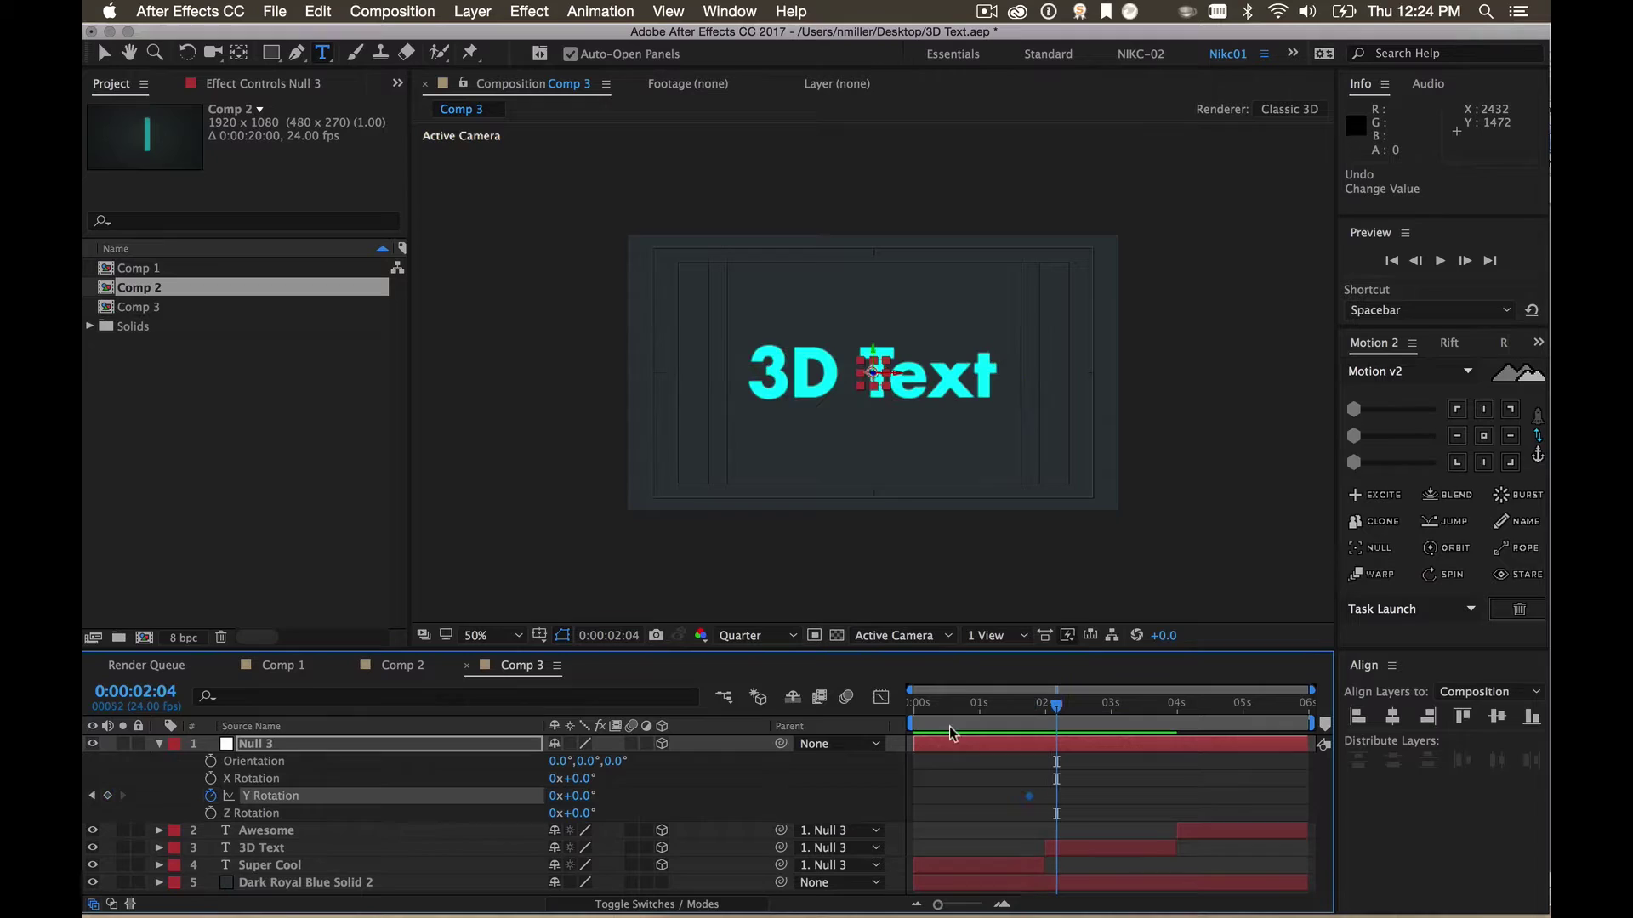
left_click(579, 795)
type("18")
key("Return")
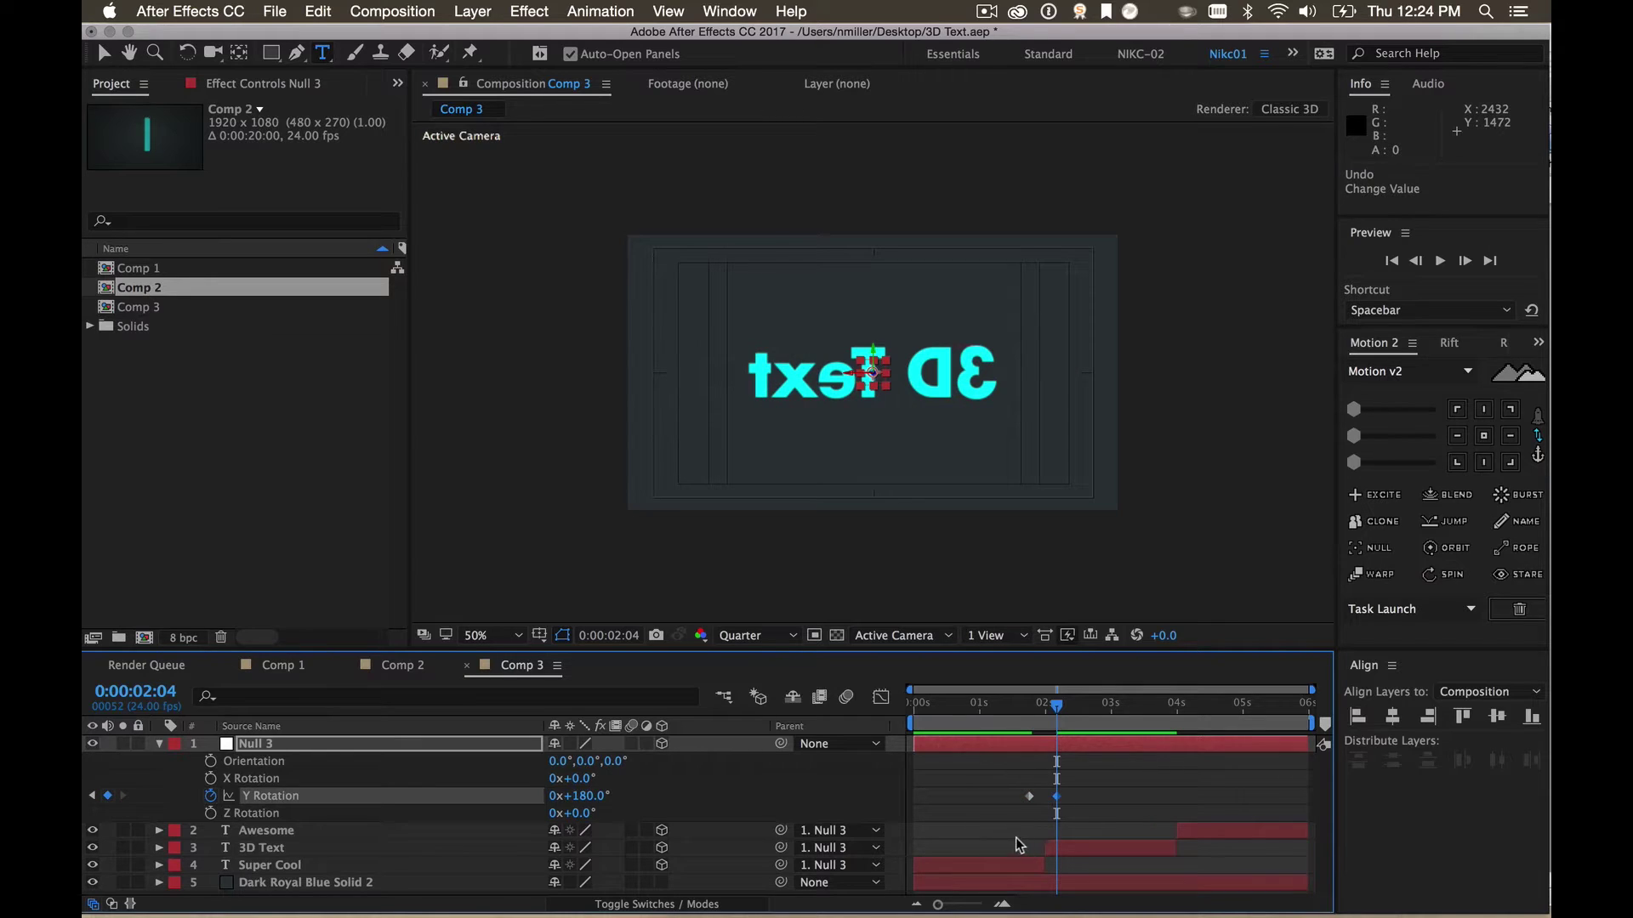
mouse_move(1022, 728)
left_mouse_down()
mouse_move(1057, 706)
mouse_move(1016, 710)
mouse_move(1067, 704)
mouse_move(1026, 709)
left_mouse_up()
key("space")
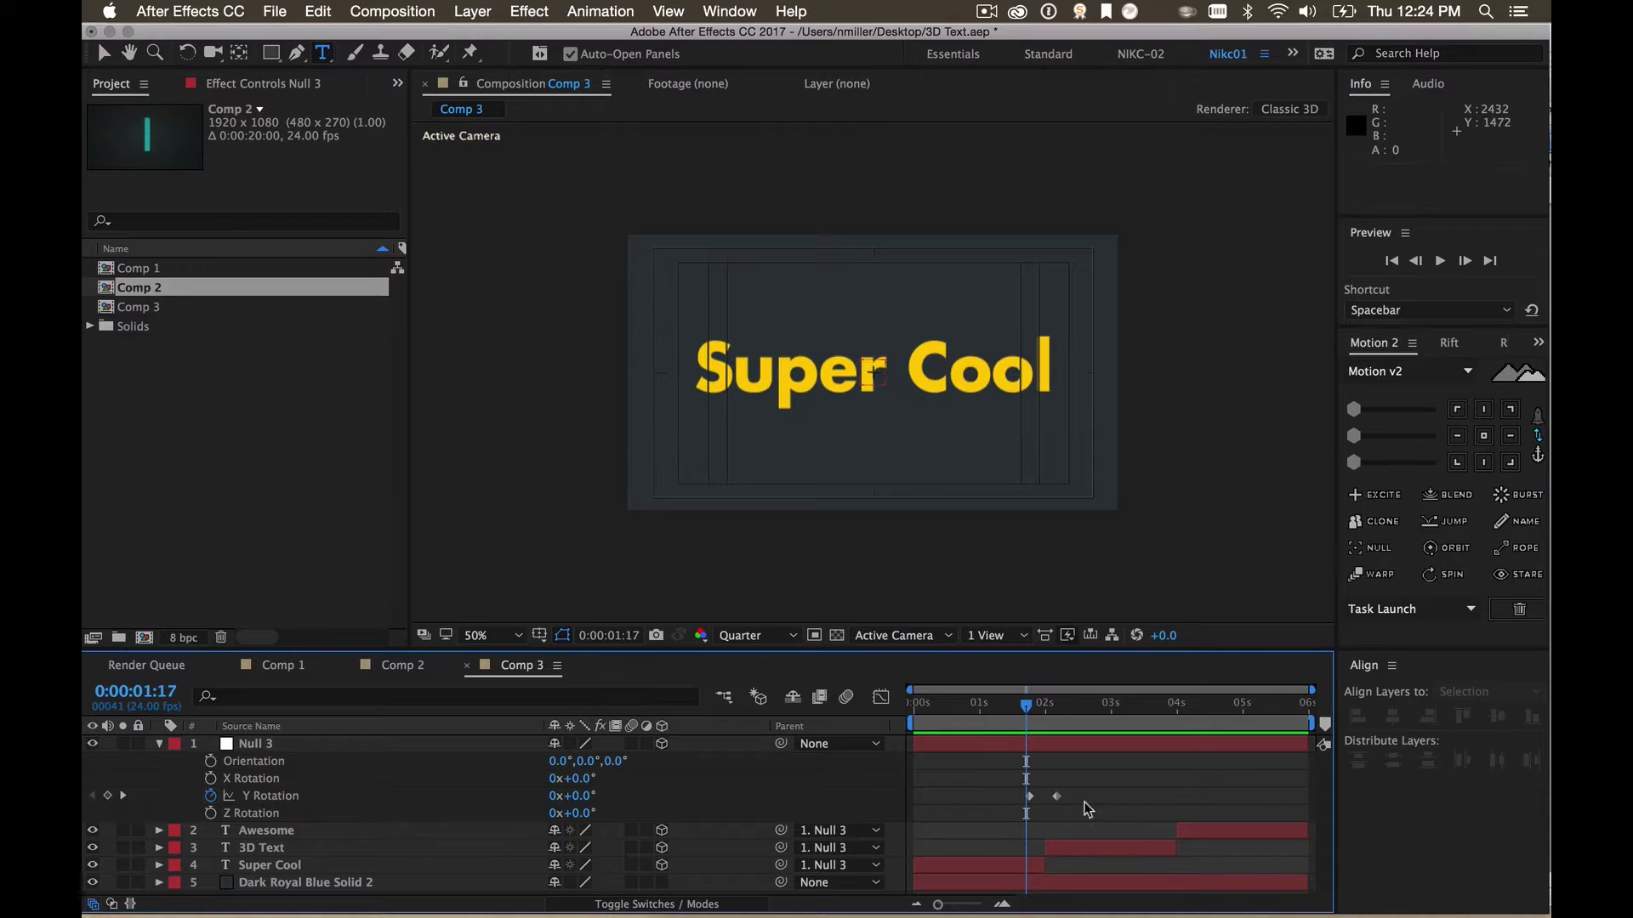
Move the 180° keyframe to 2:04 and add a 180° hold keyframe at 3:18
left_click_drag(1084, 799, 1039, 807)
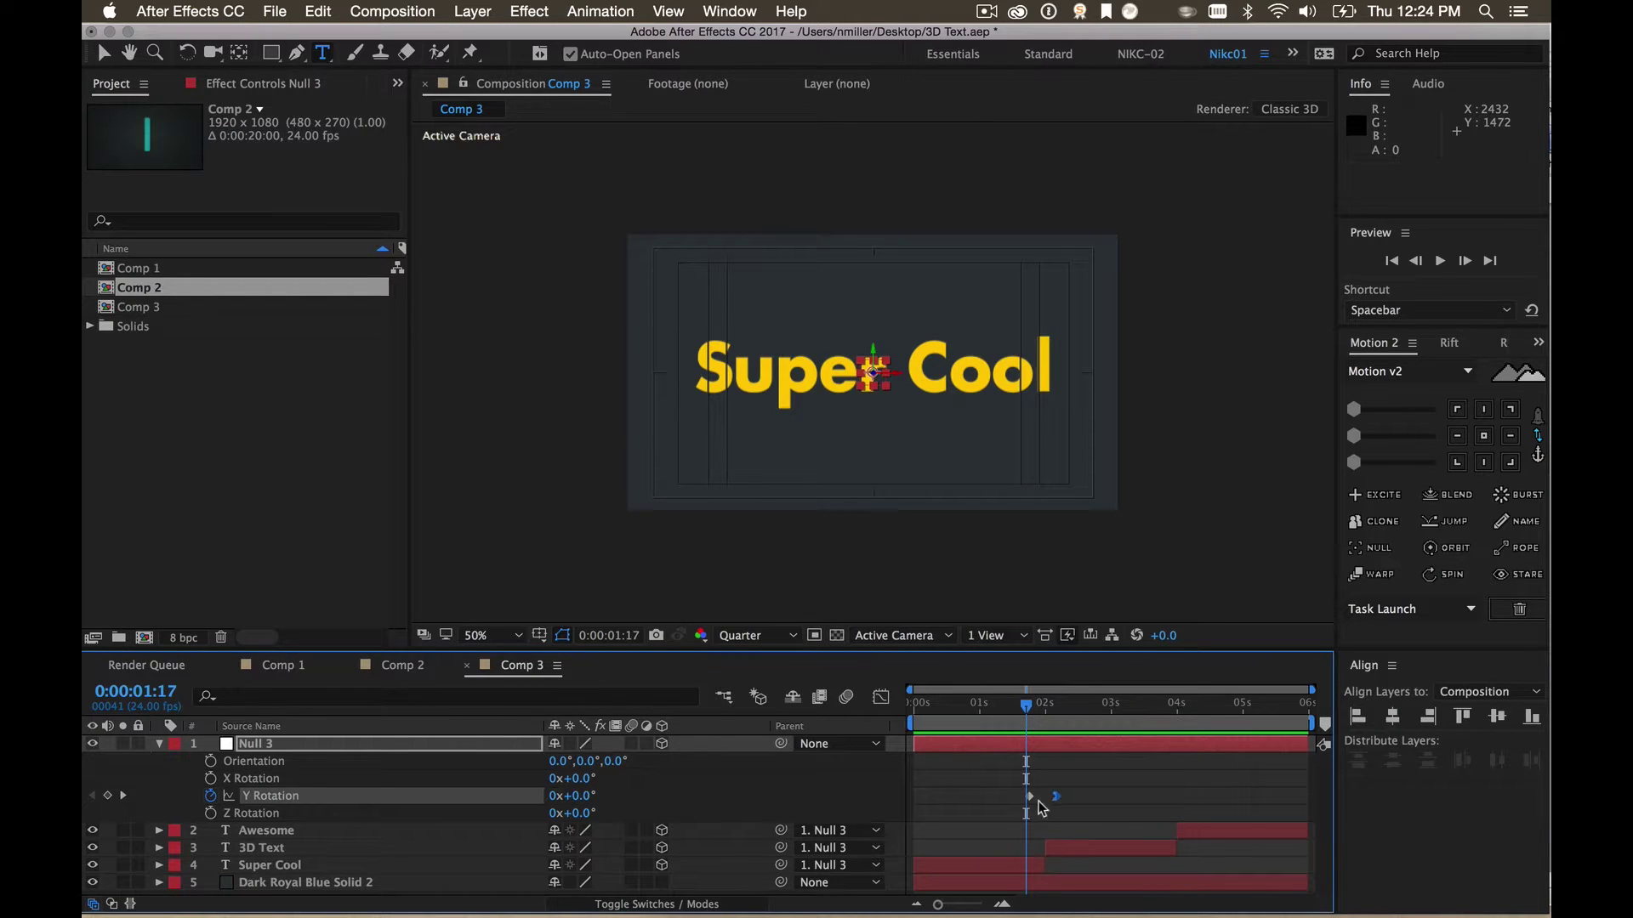
key("space")
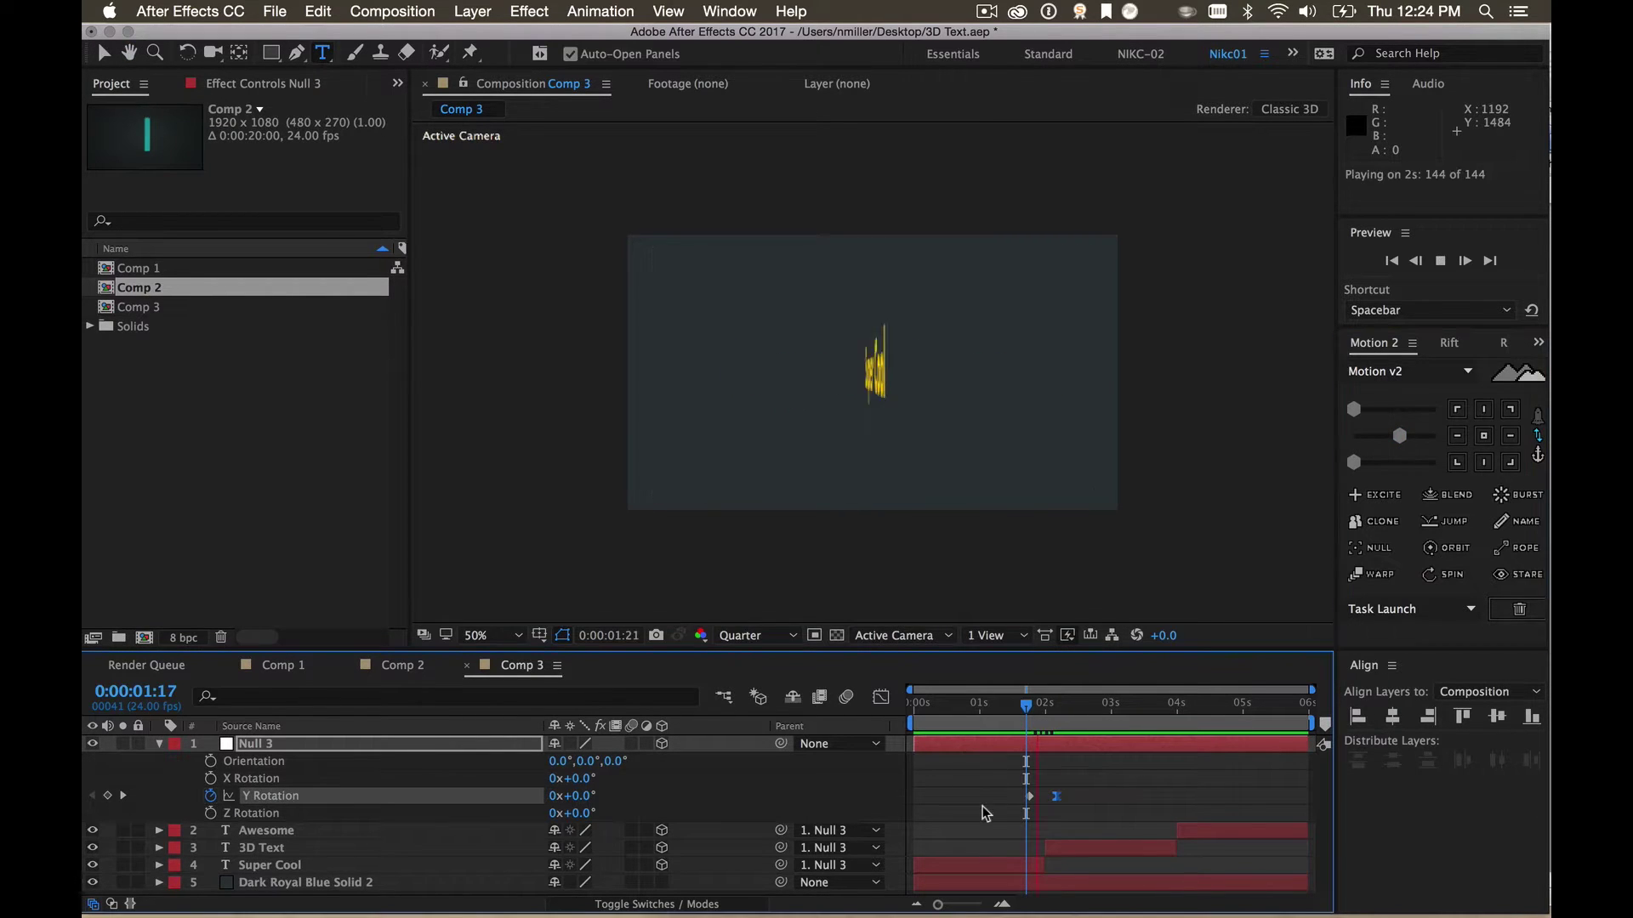
left_click_drag(1024, 712, 1045, 712)
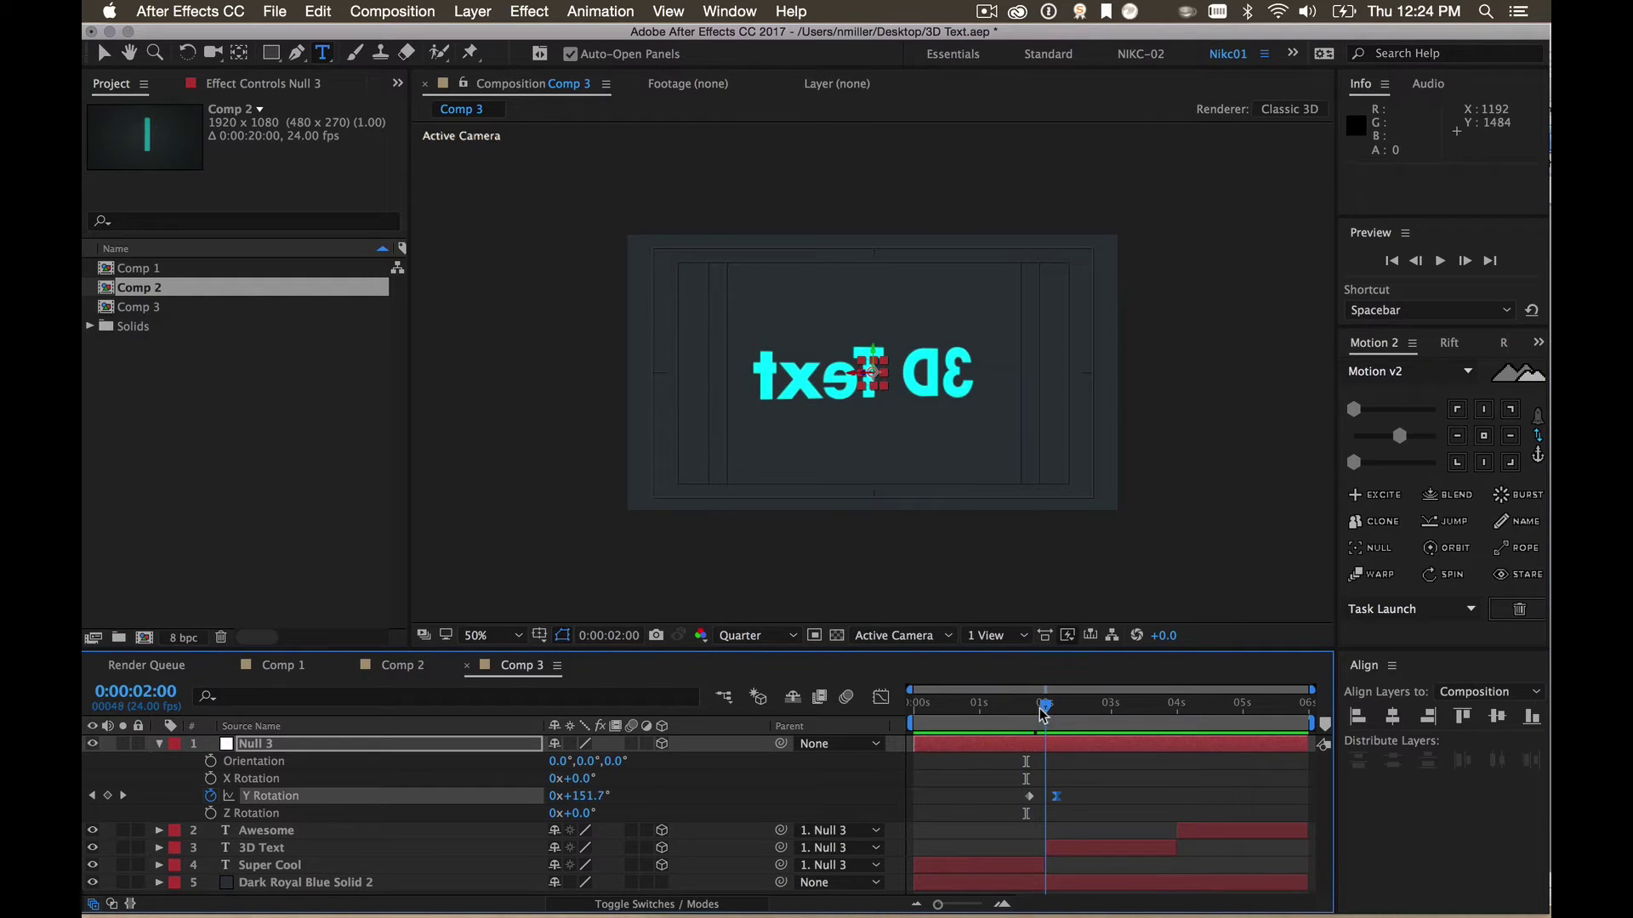
left_click_drag(1055, 796, 1080, 798)
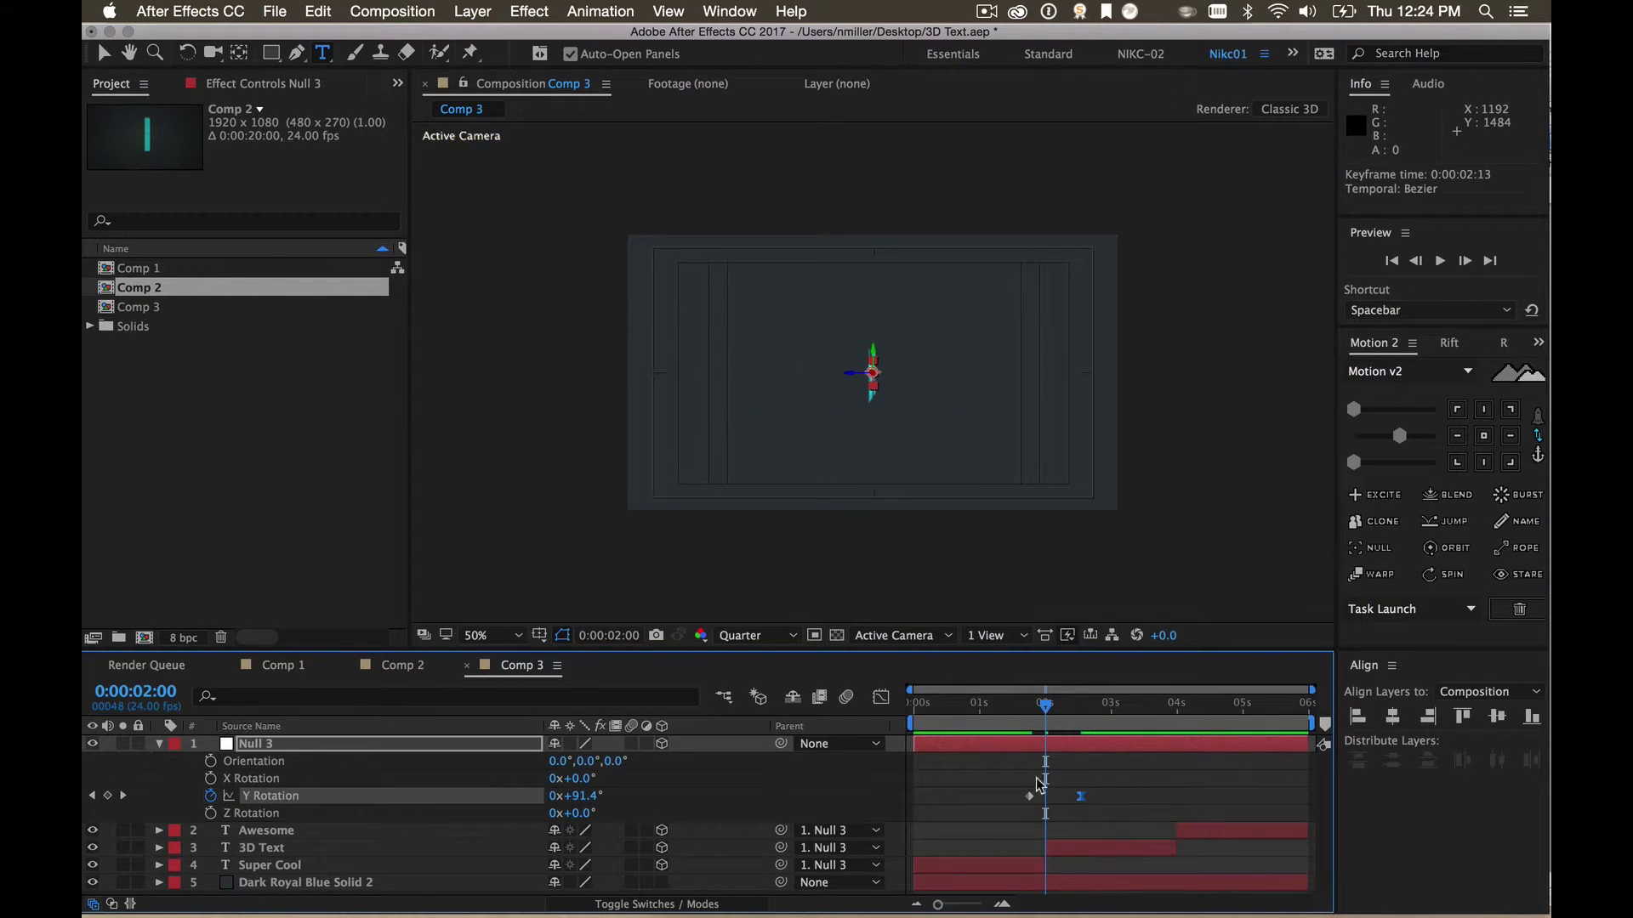
left_click(1020, 710)
key("space")
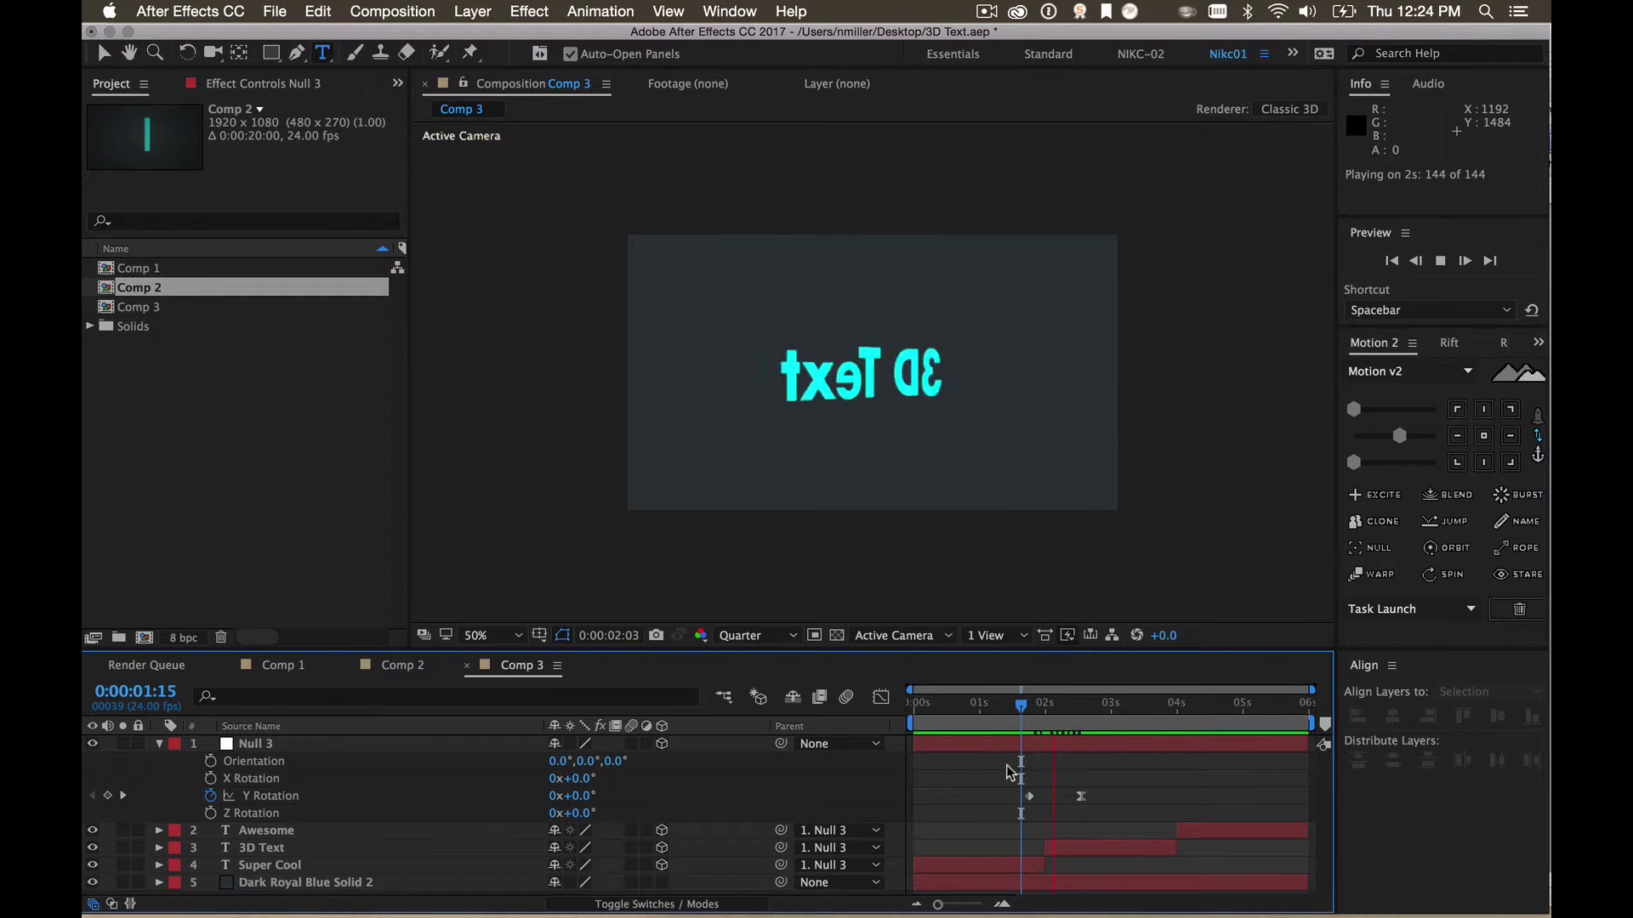
left_click(1145, 710)
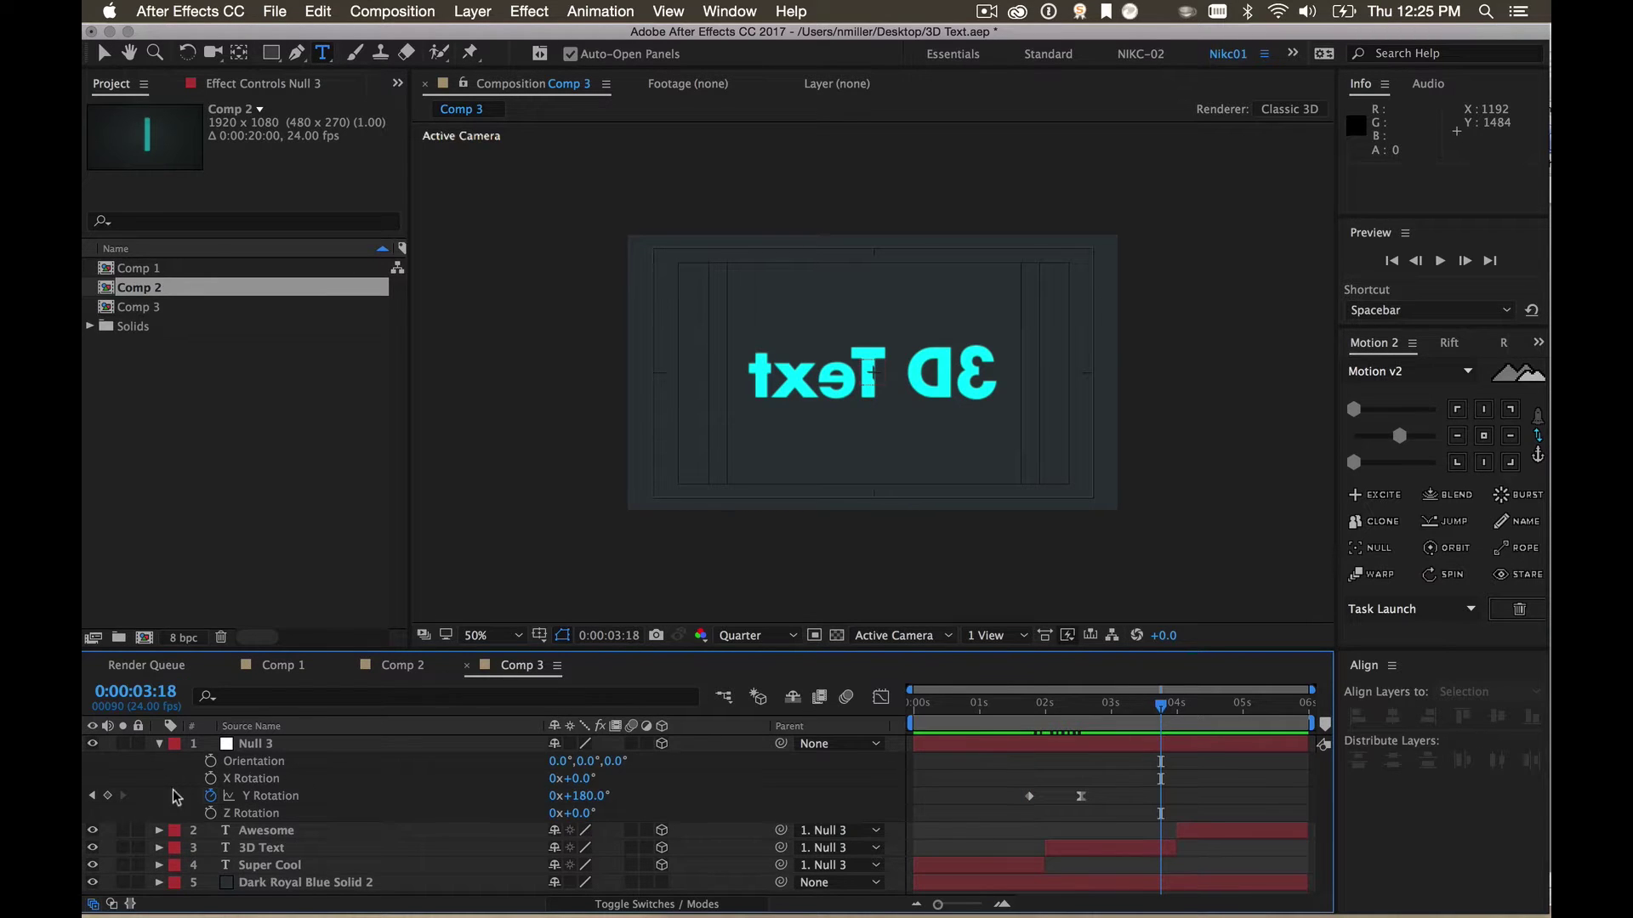
left_click(109, 795)
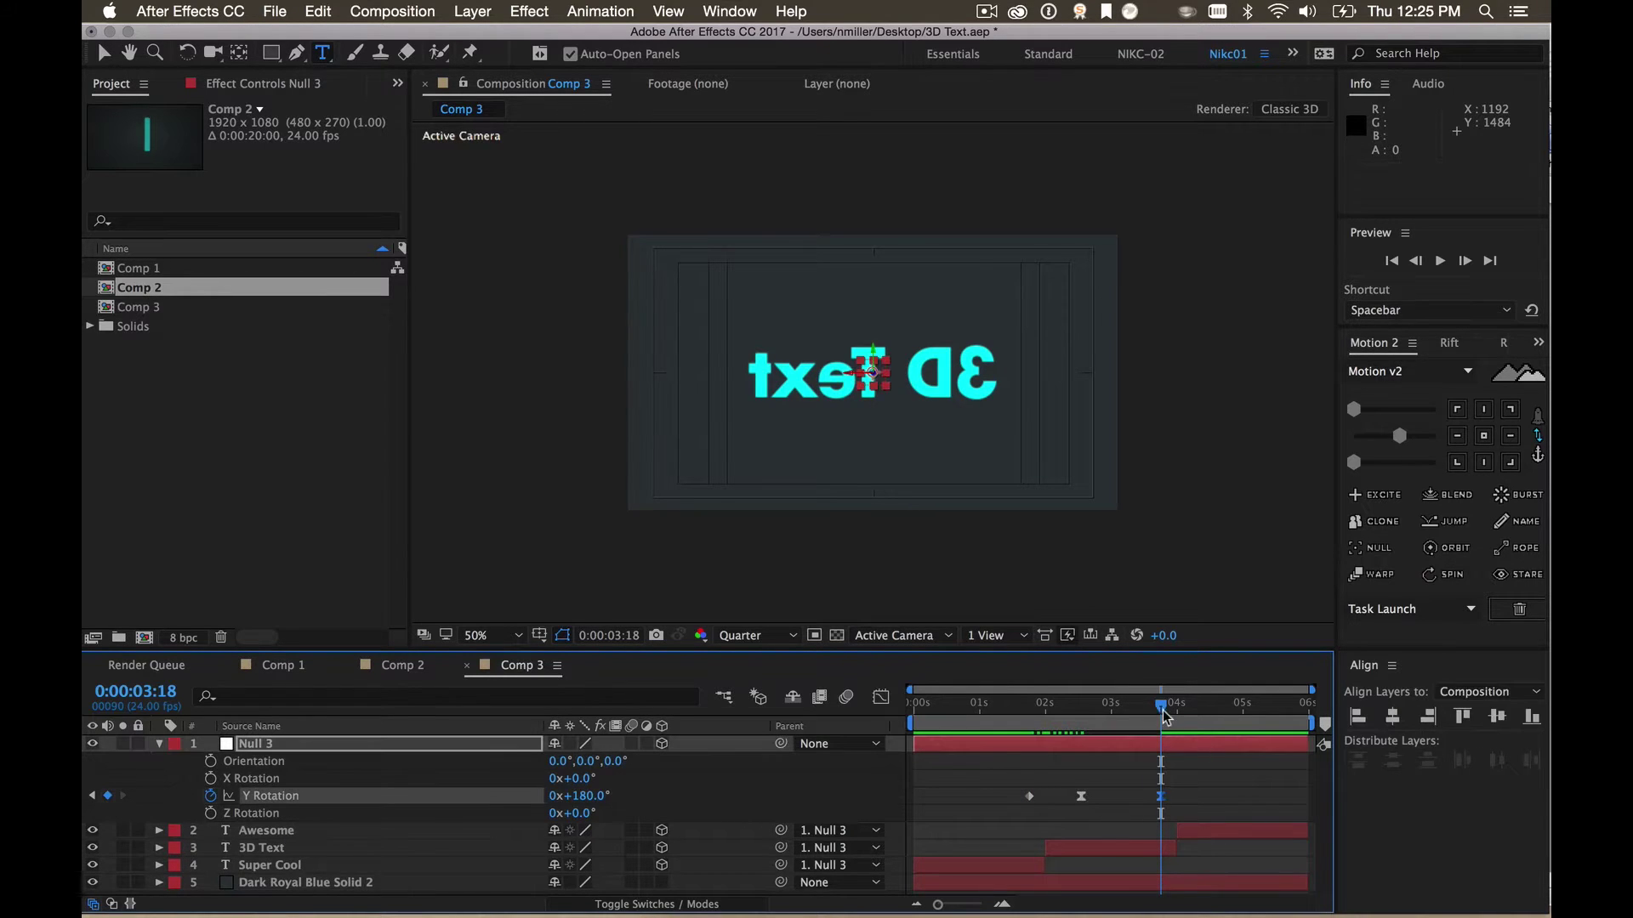
Add a 0° Y Rotation keyframe after 3:18 so the titles spin back to Awesome
left_click_drag(1170, 723, 1194, 713)
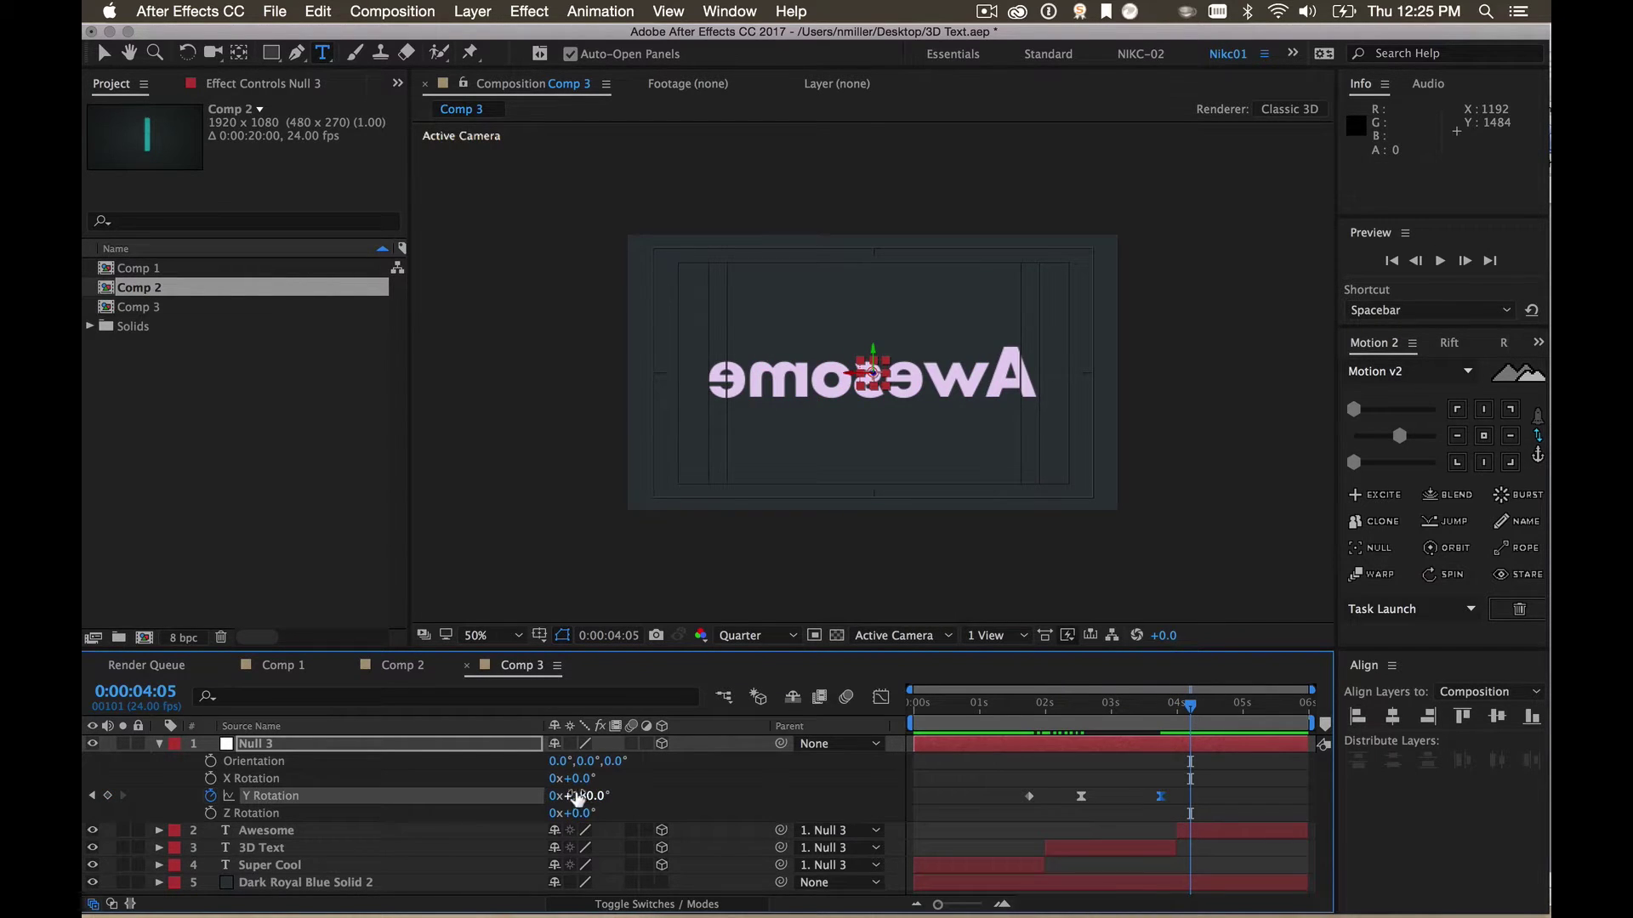
left_click_drag(570, 792, 548, 792)
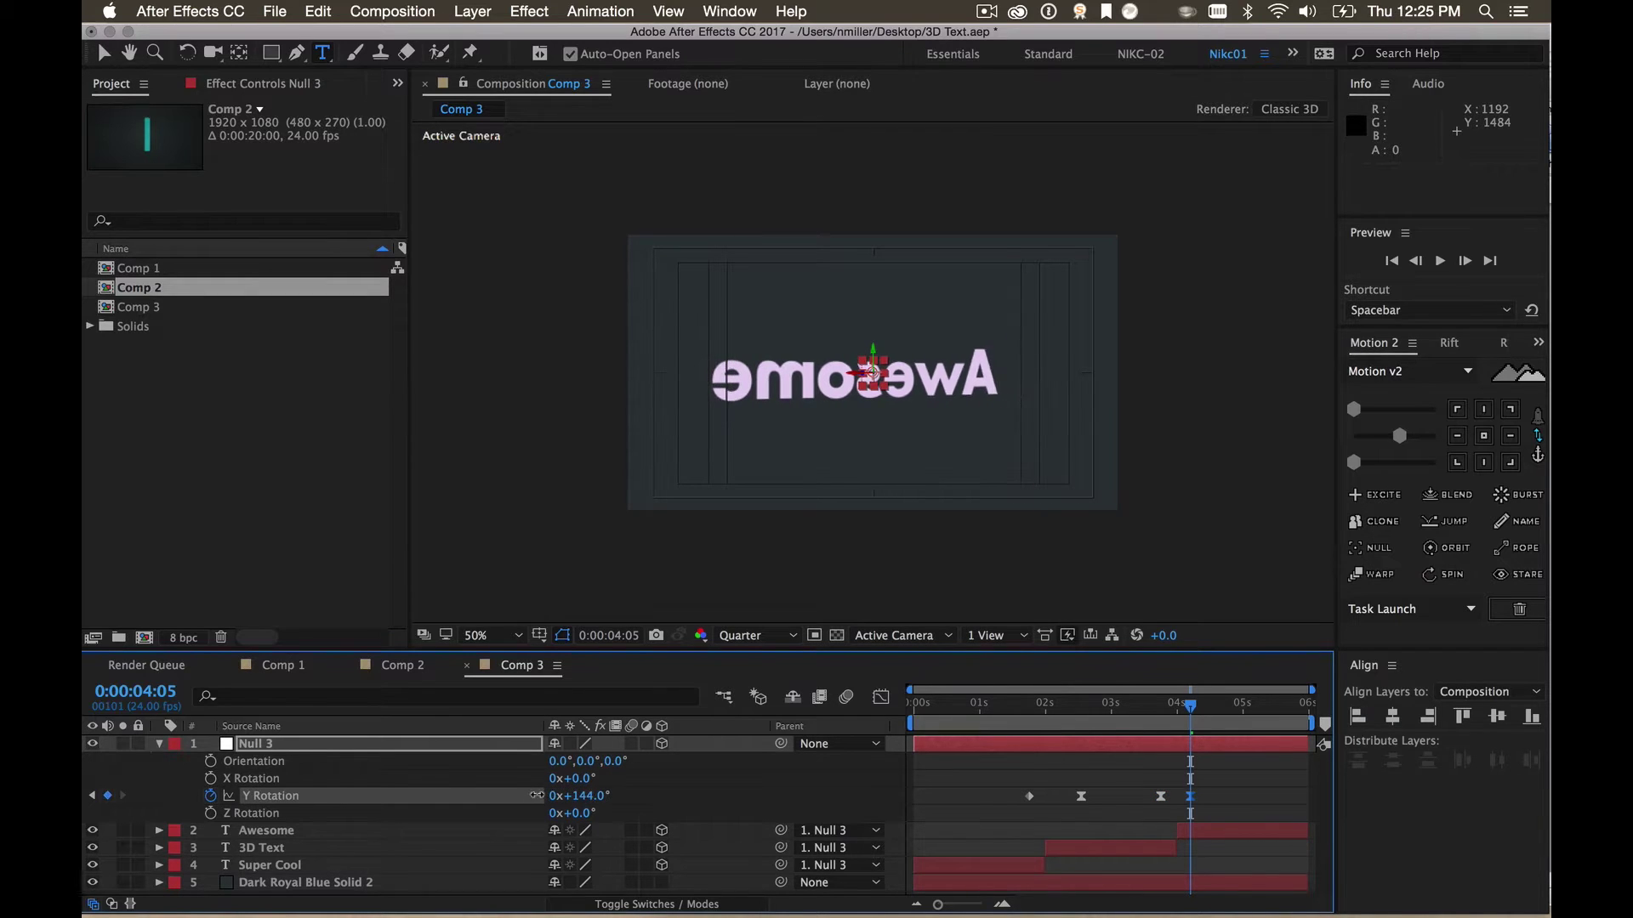
left_click(570, 795)
type("0")
key("Return")
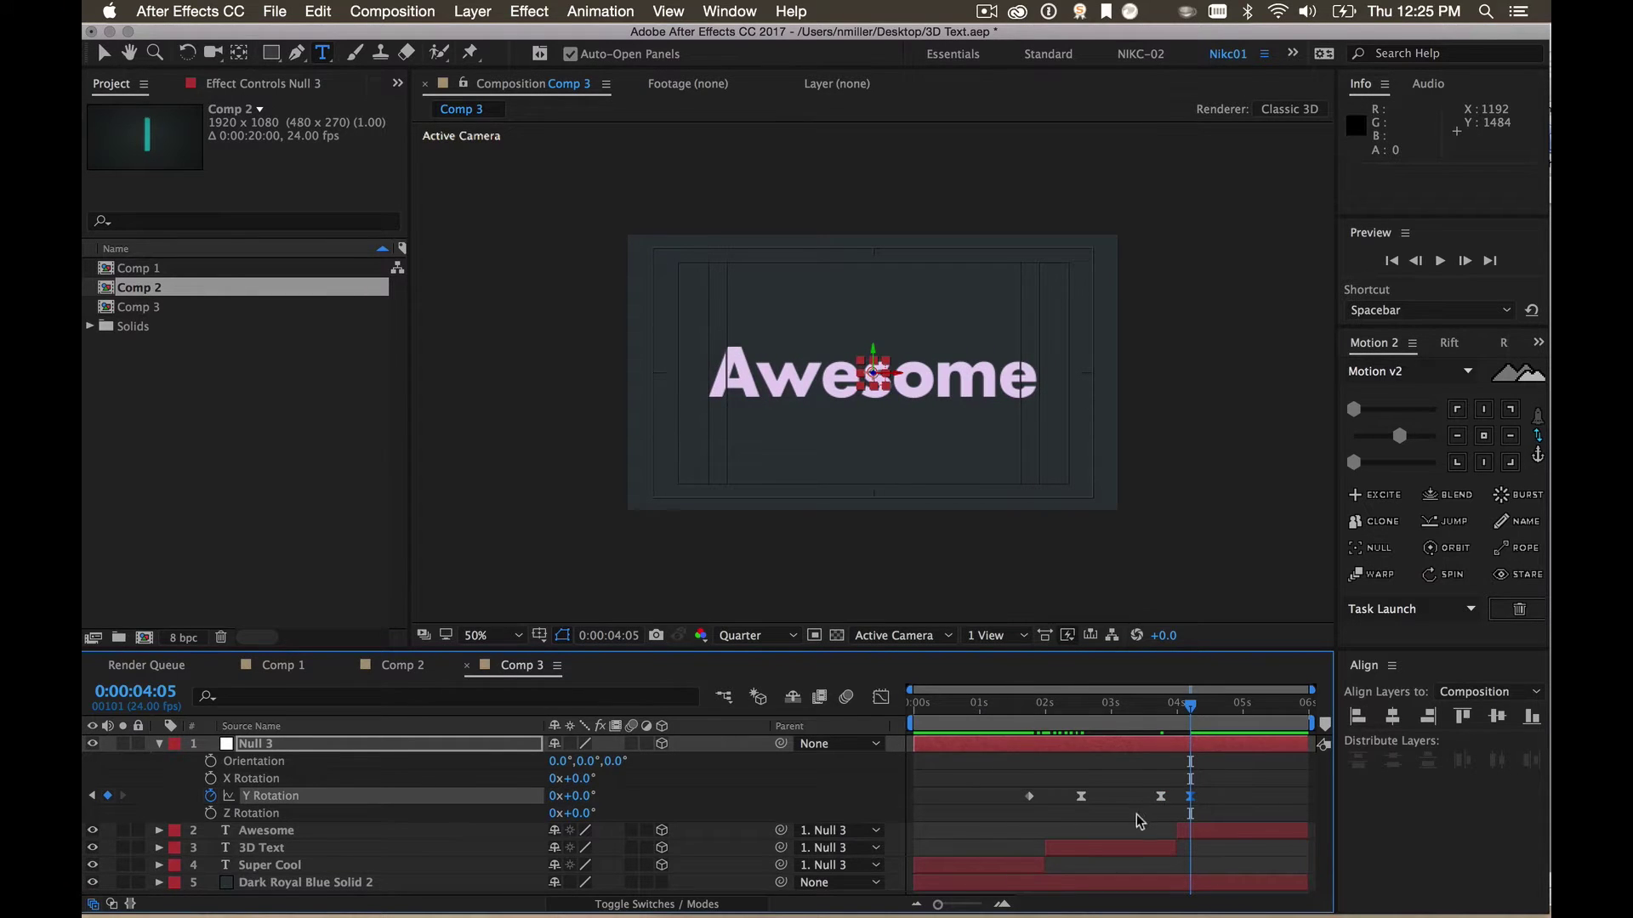
left_click(1137, 814)
left_click(1160, 796)
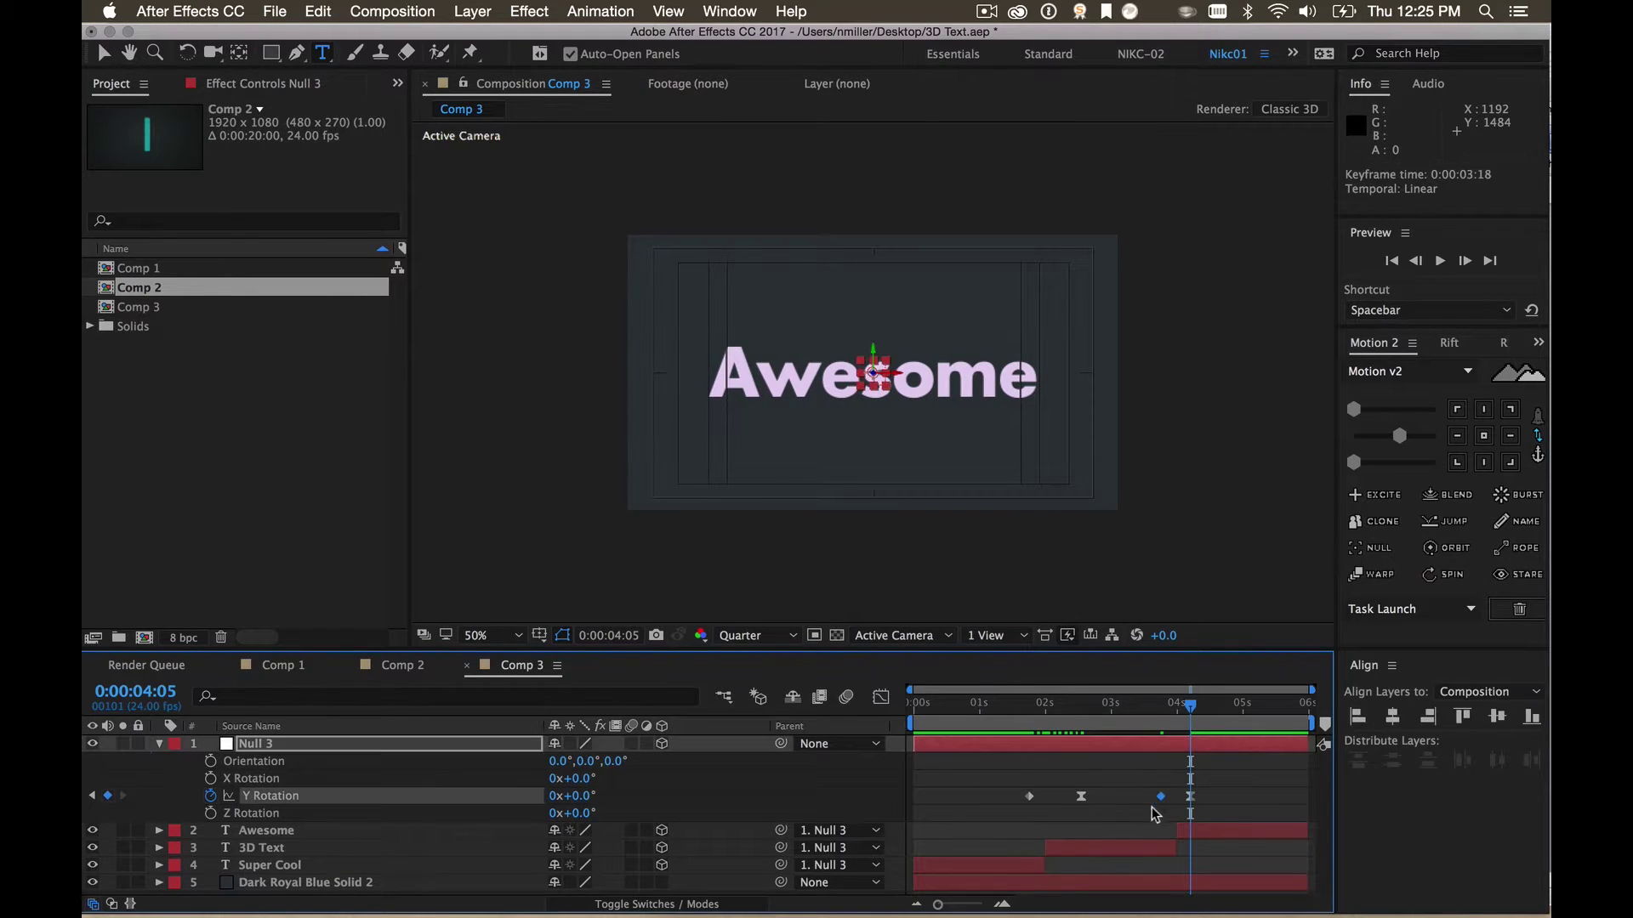
left_click(1153, 705)
key("space")
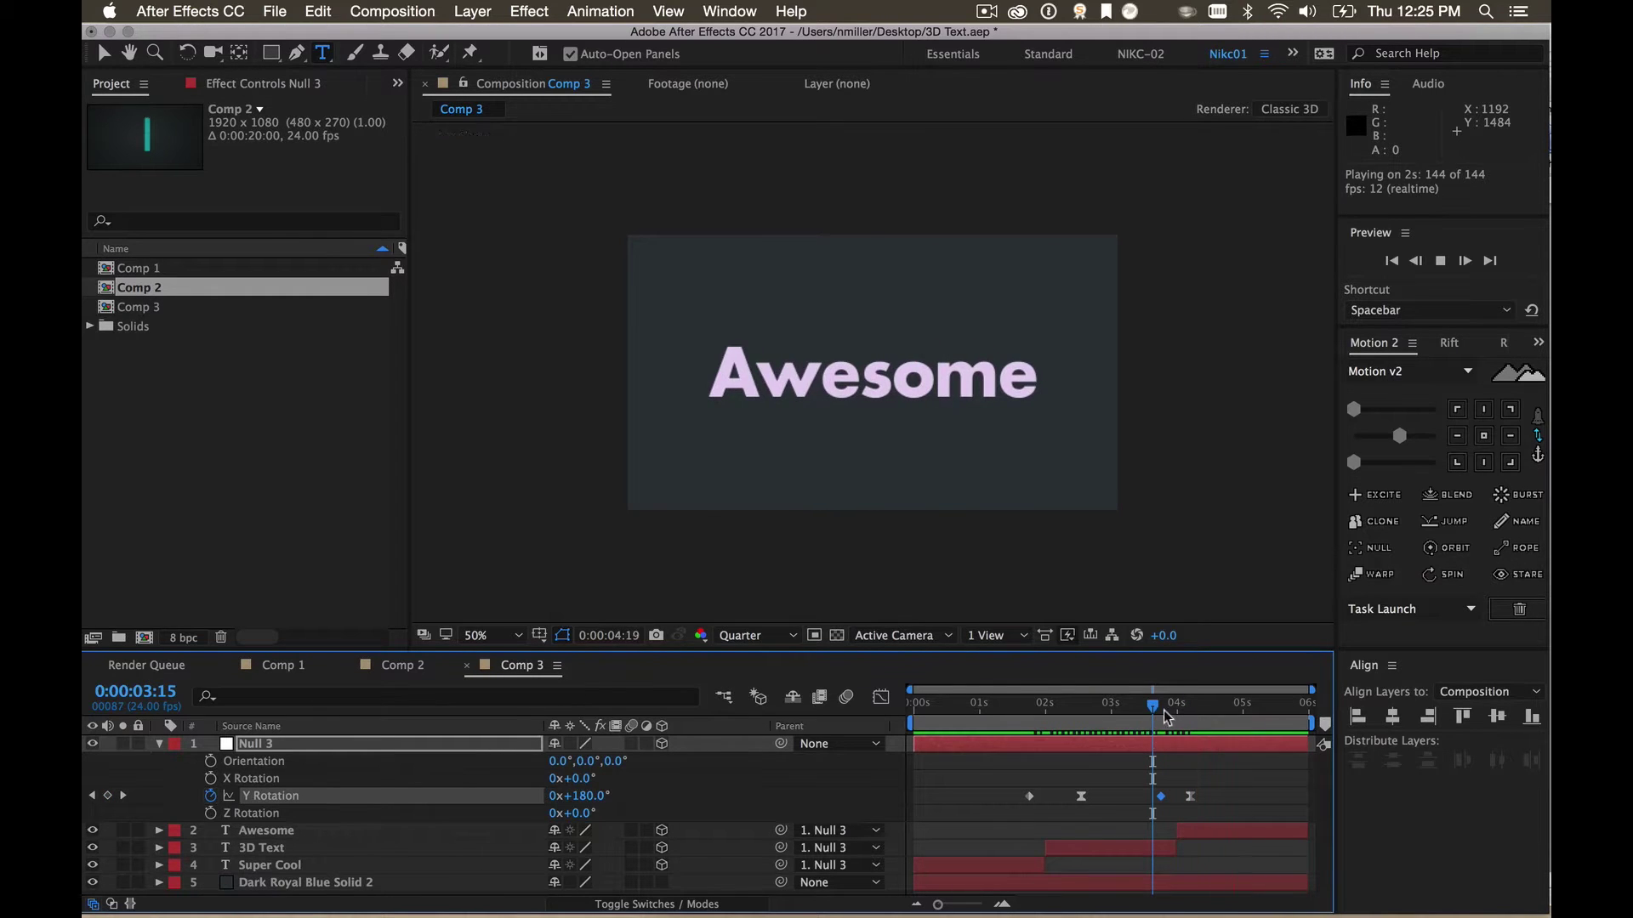
left_click_drag(1163, 716, 1179, 716)
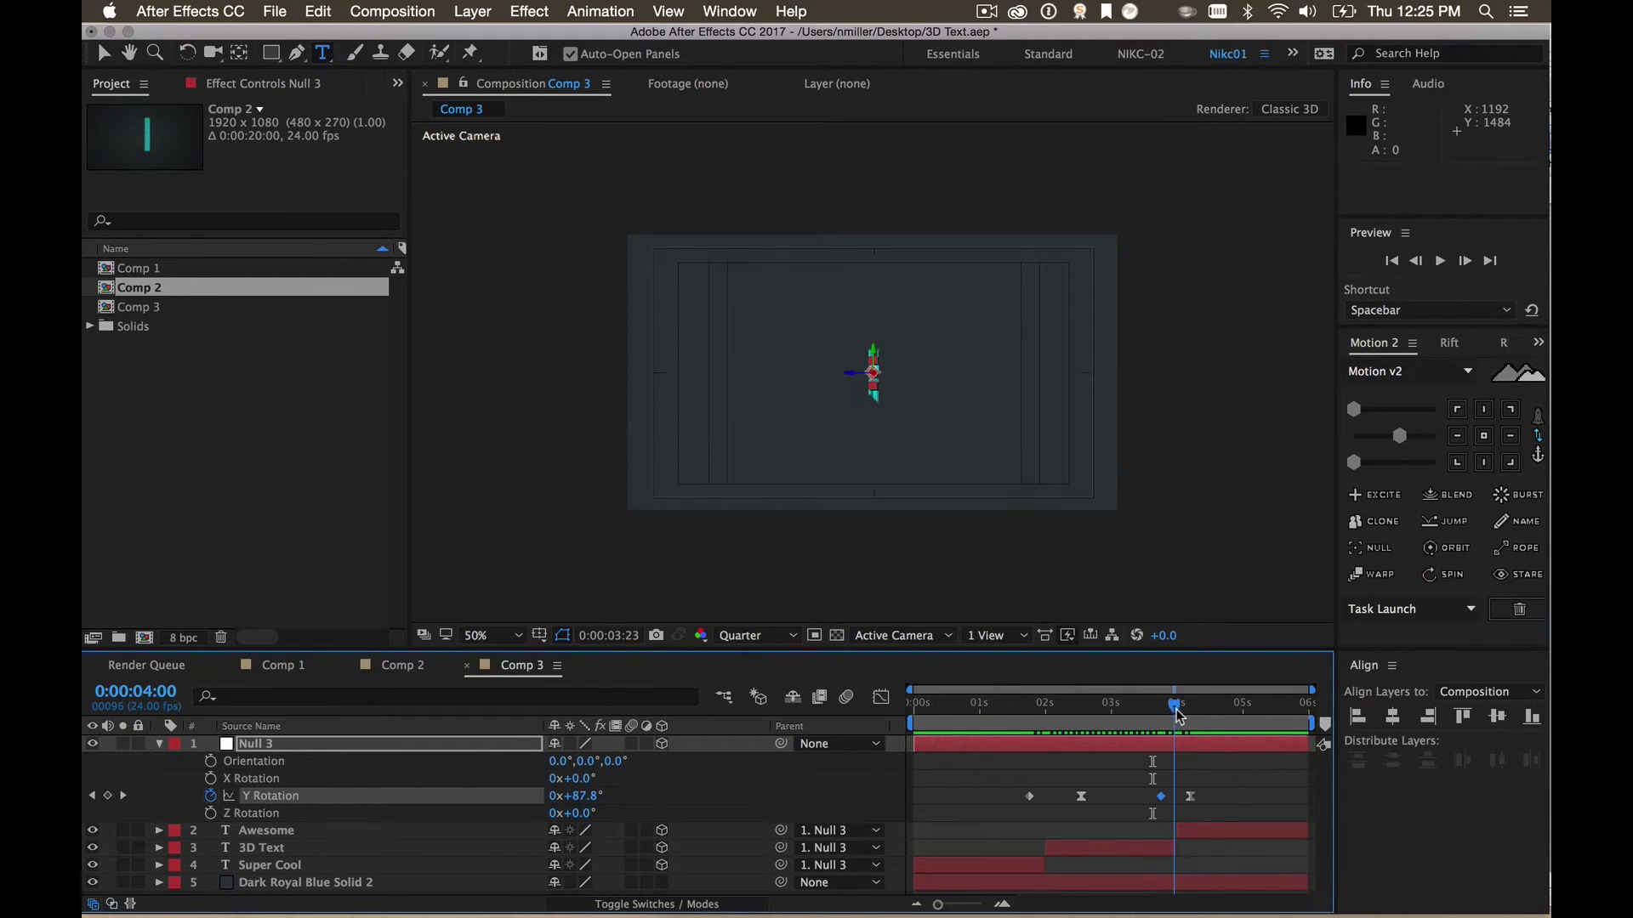
Push the final 0° keyframe later to 4:16 and preview the full spin
left_click_drag(1189, 797, 1197, 804)
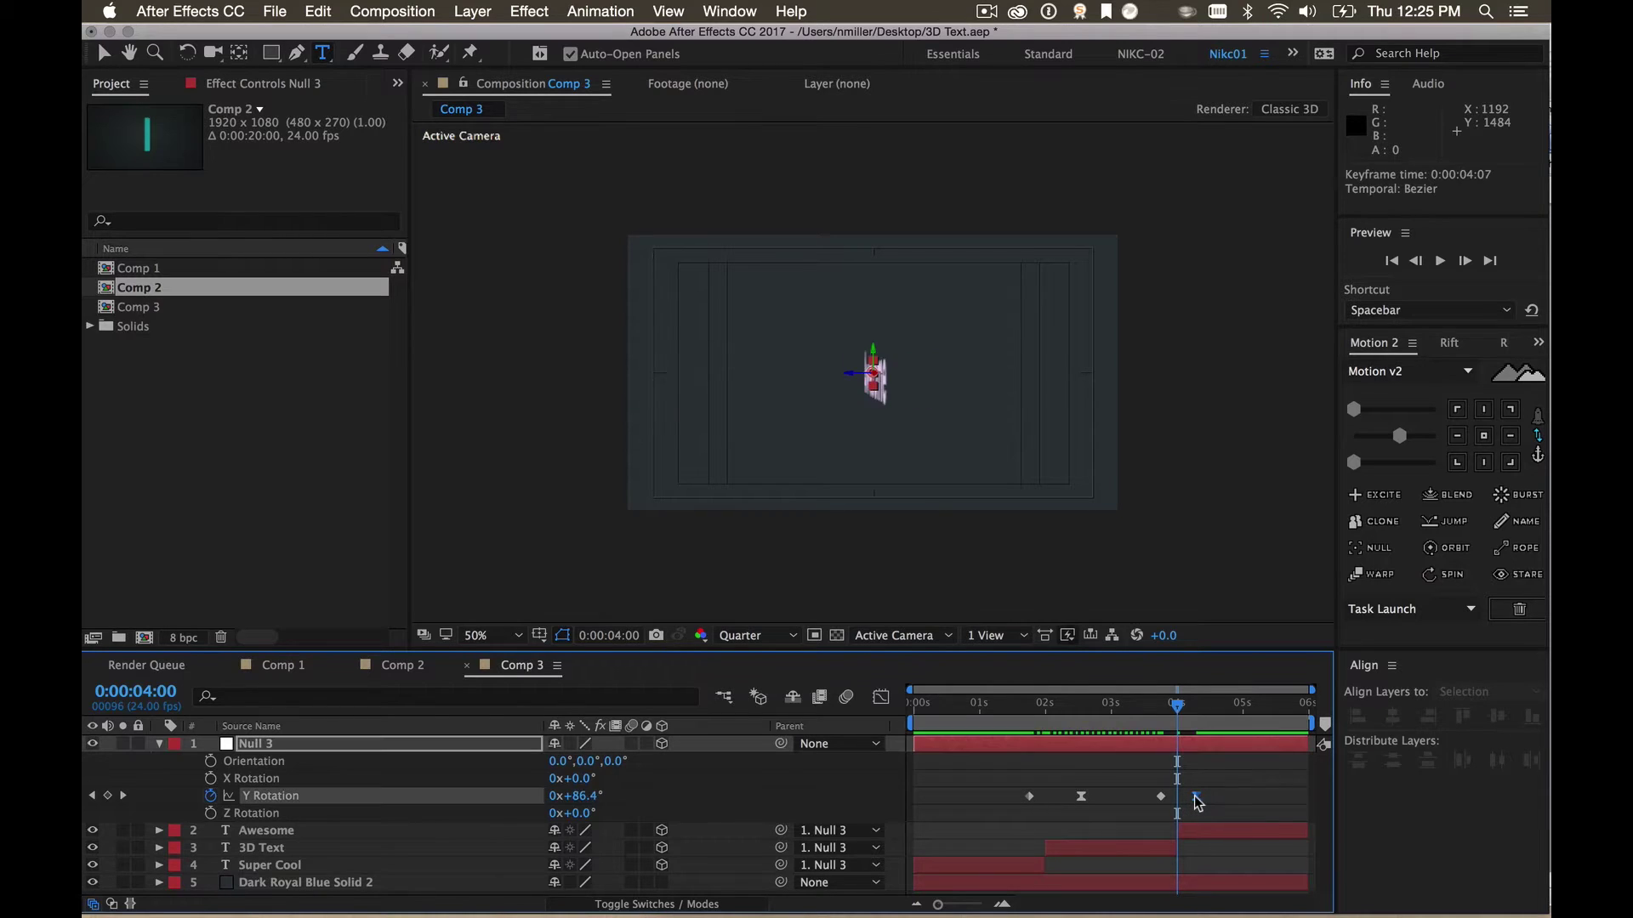
left_click(1158, 797)
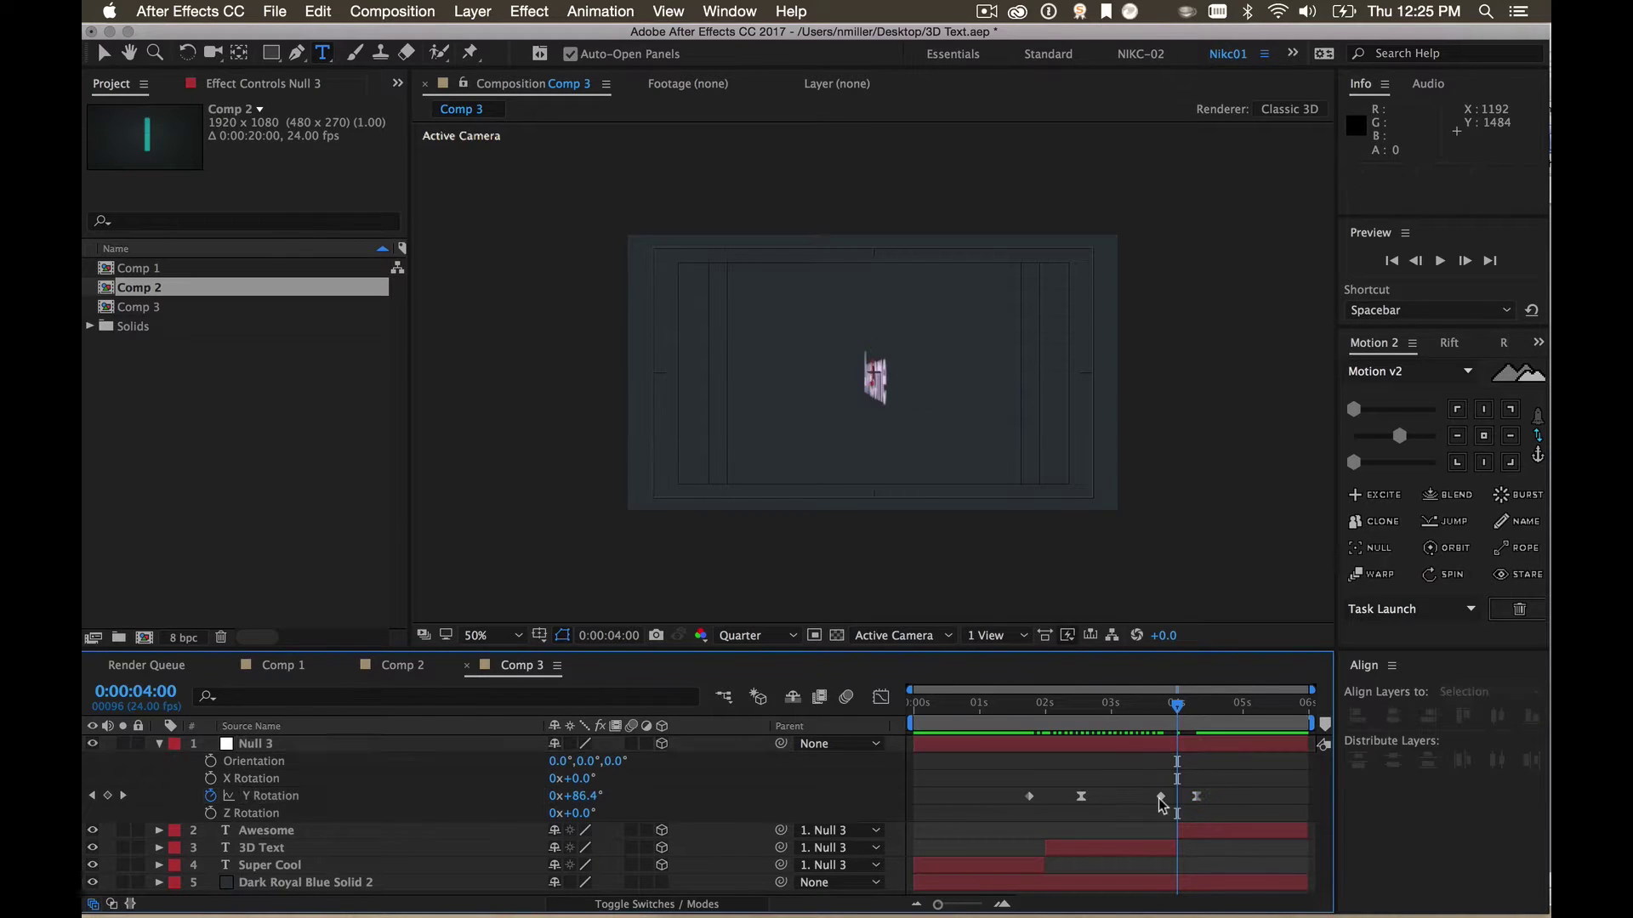
left_click(965, 711)
key("space")
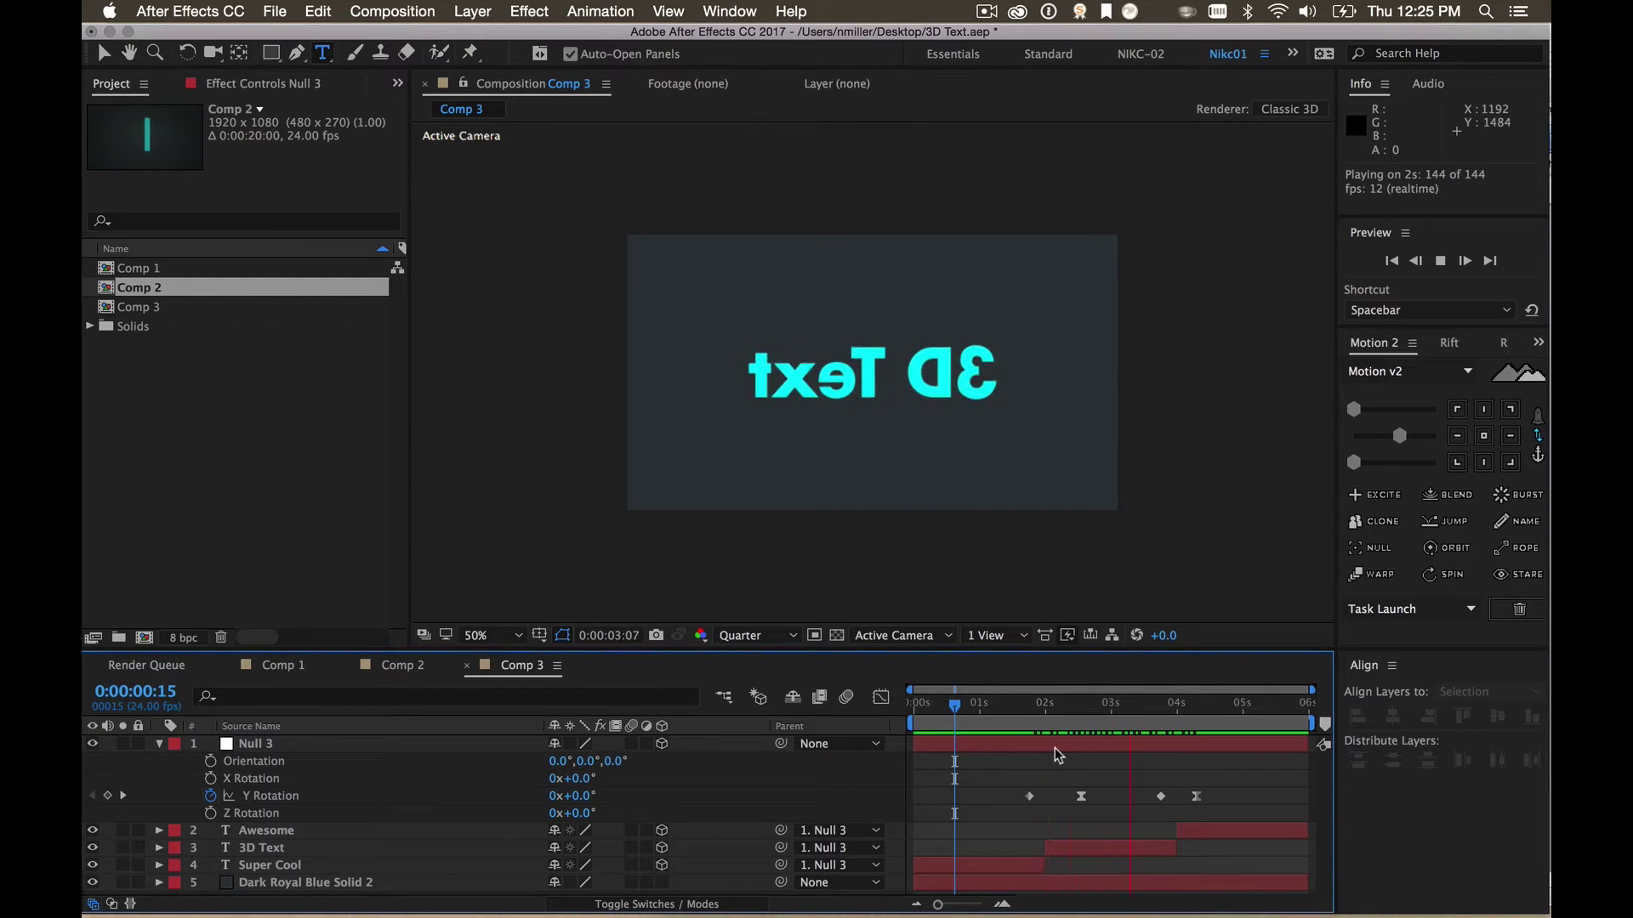
left_click(1181, 704)
left_click(1195, 797)
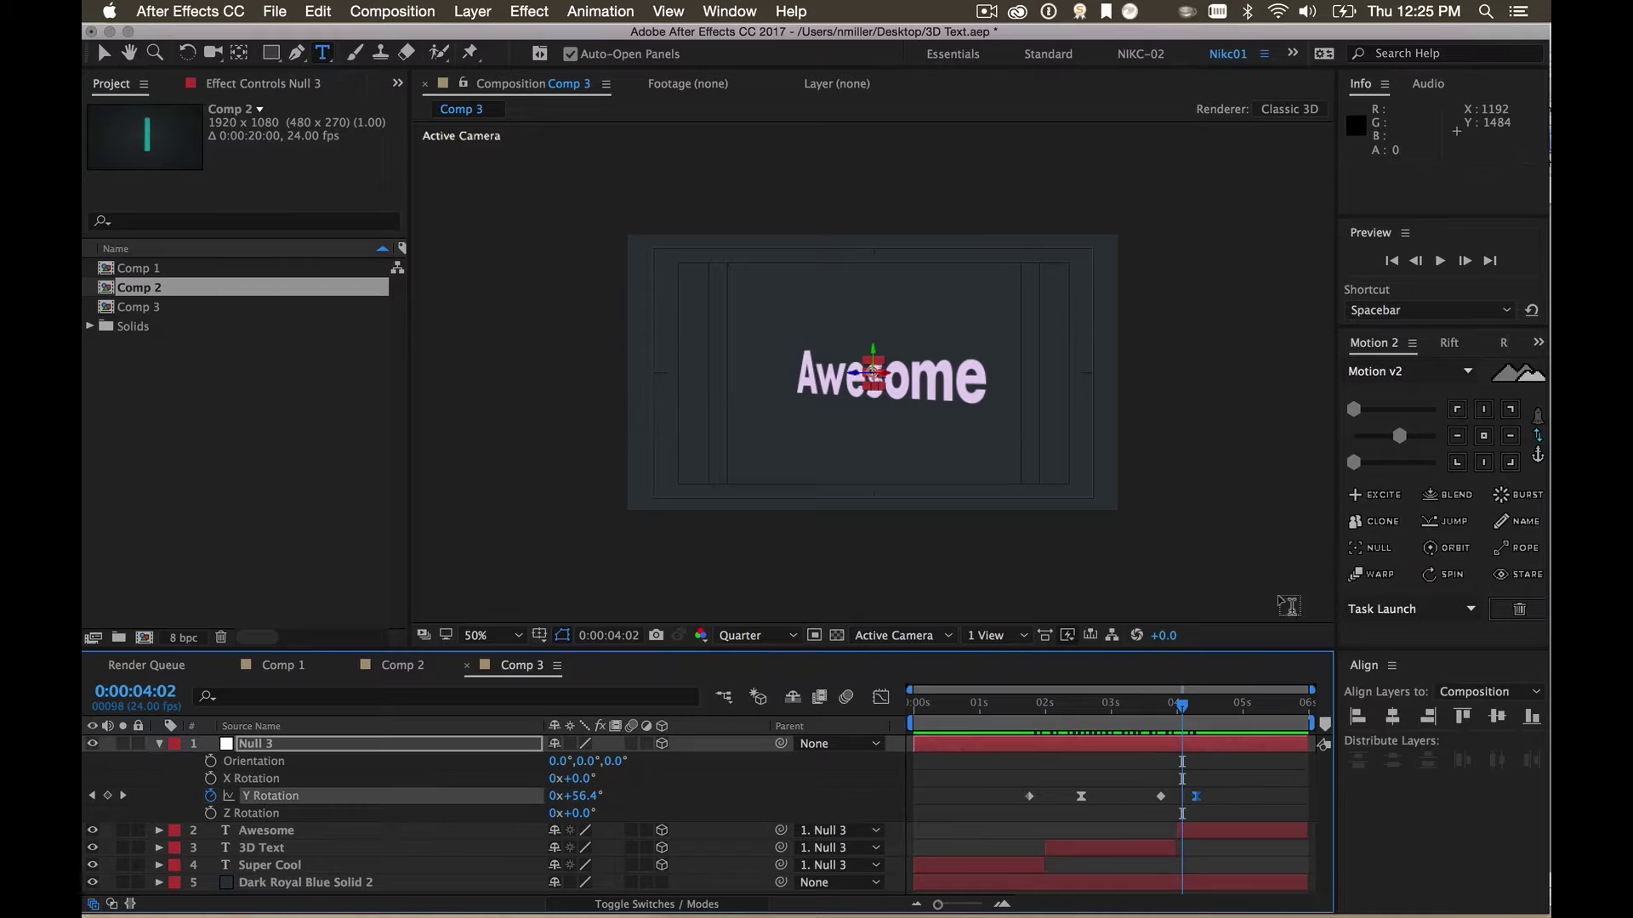
left_click(1404, 441)
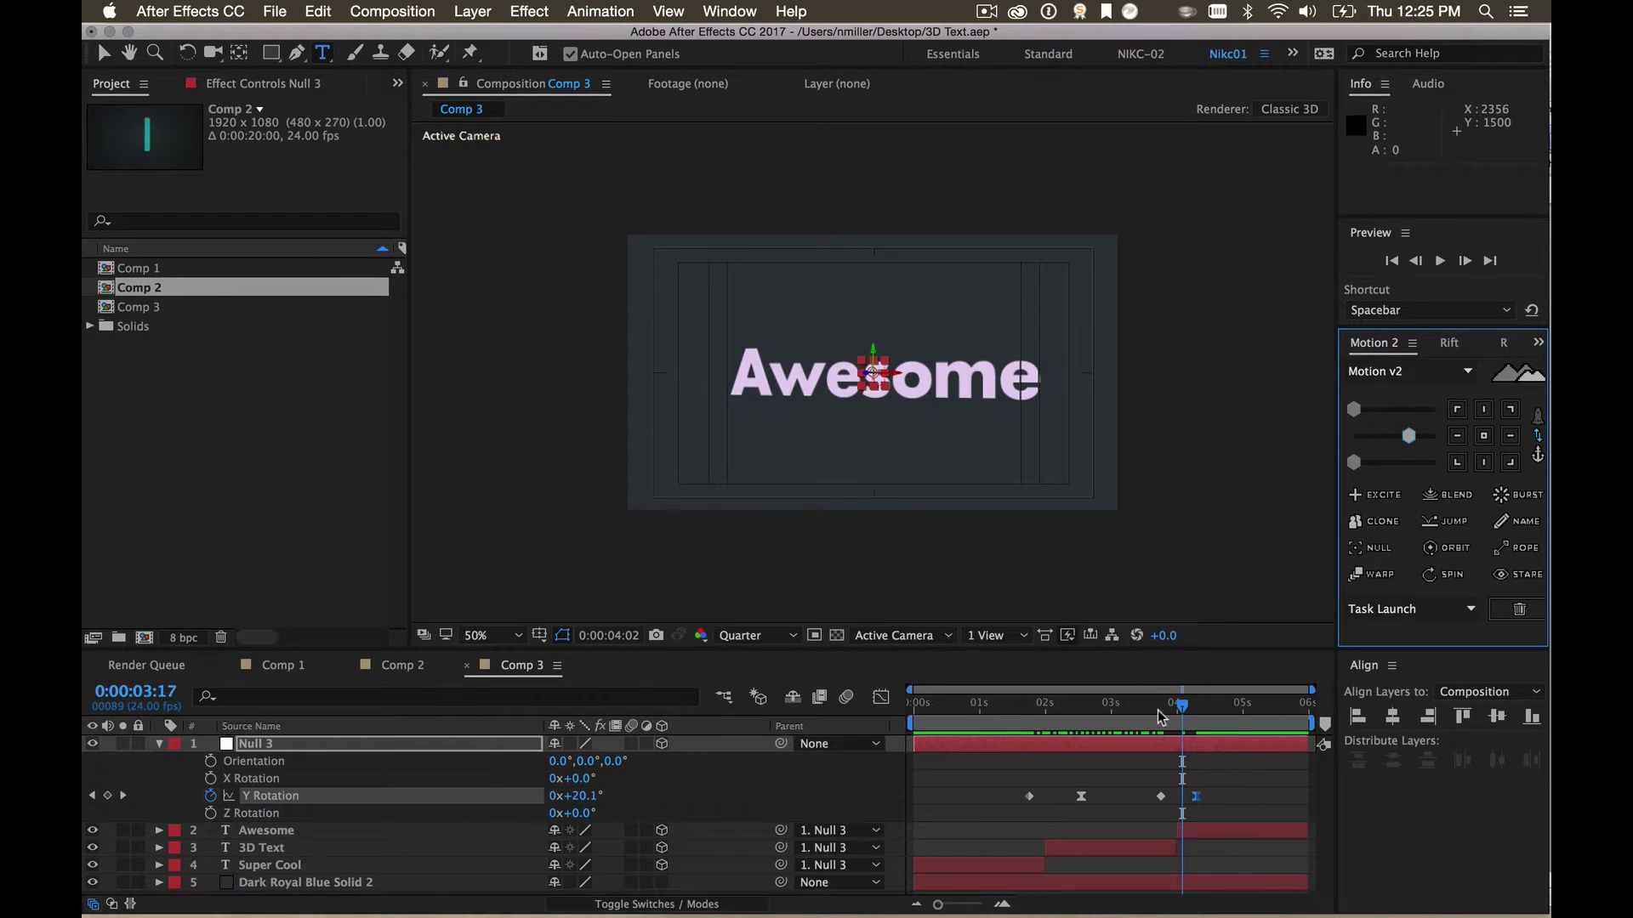
left_click_drag(1157, 717, 1178, 718)
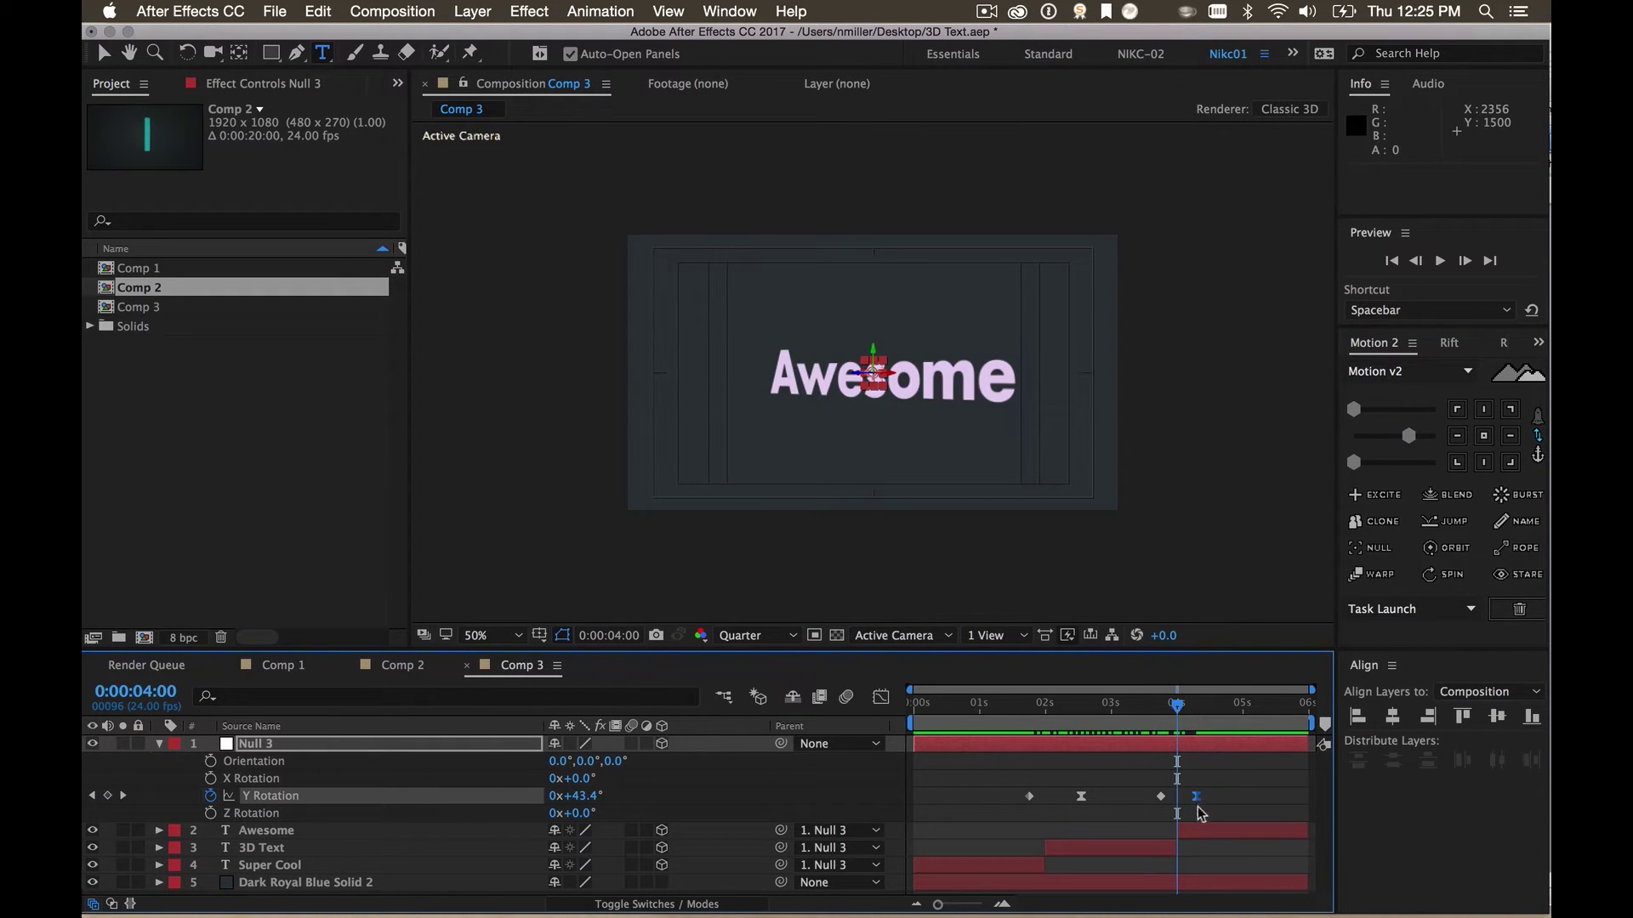
left_click_drag(1196, 797, 1210, 797)
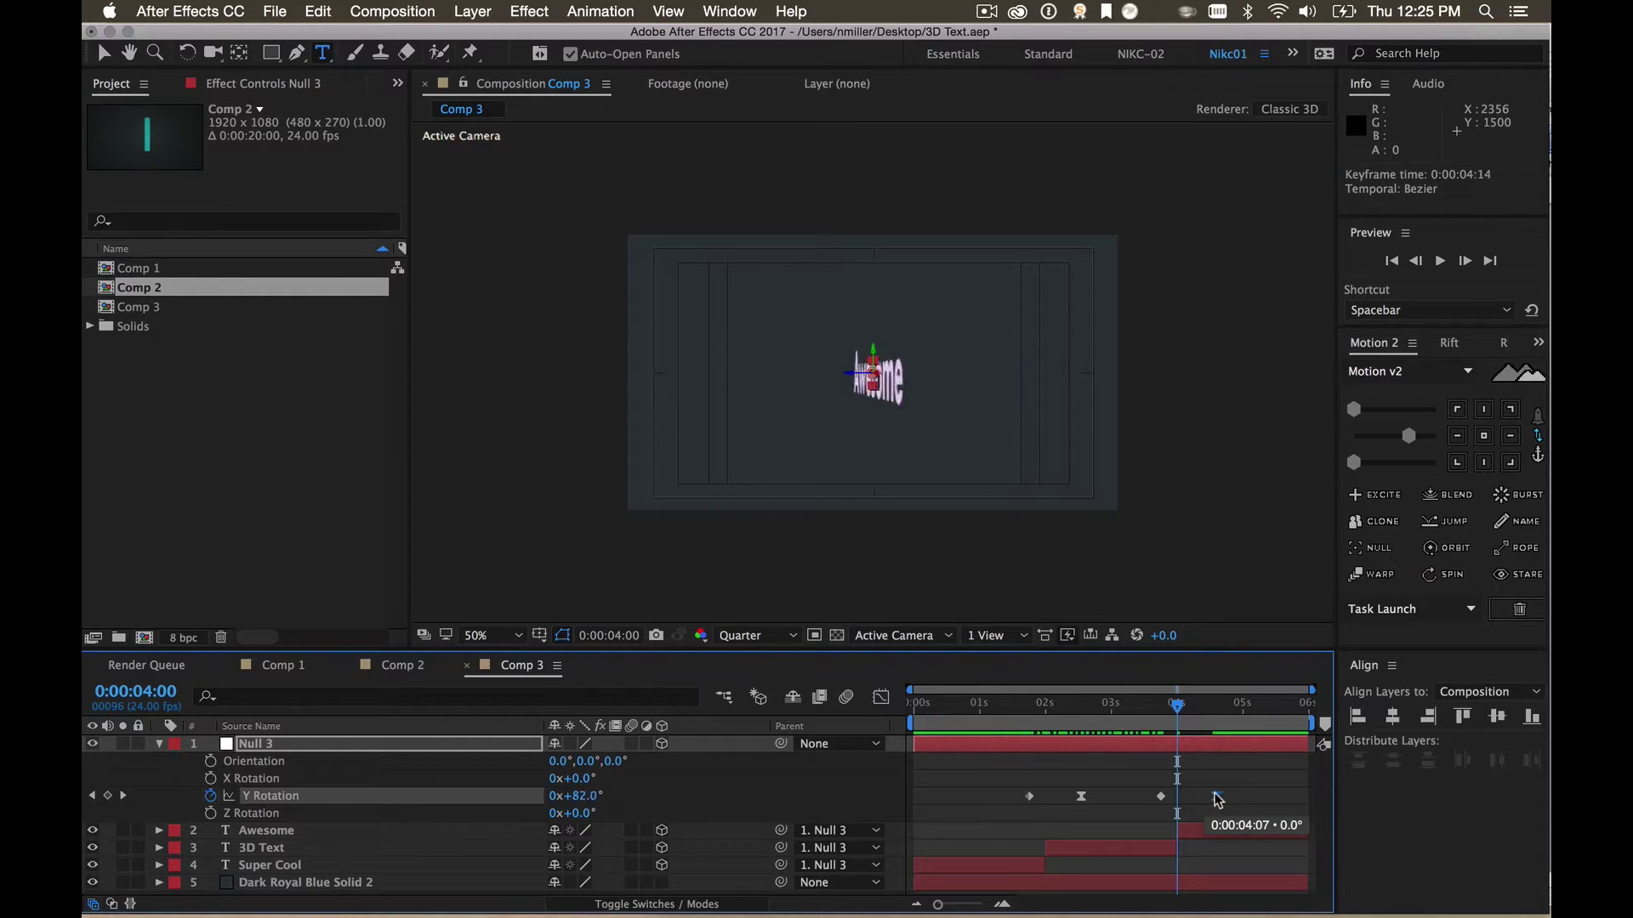
left_click_drag(1209, 799, 1220, 800)
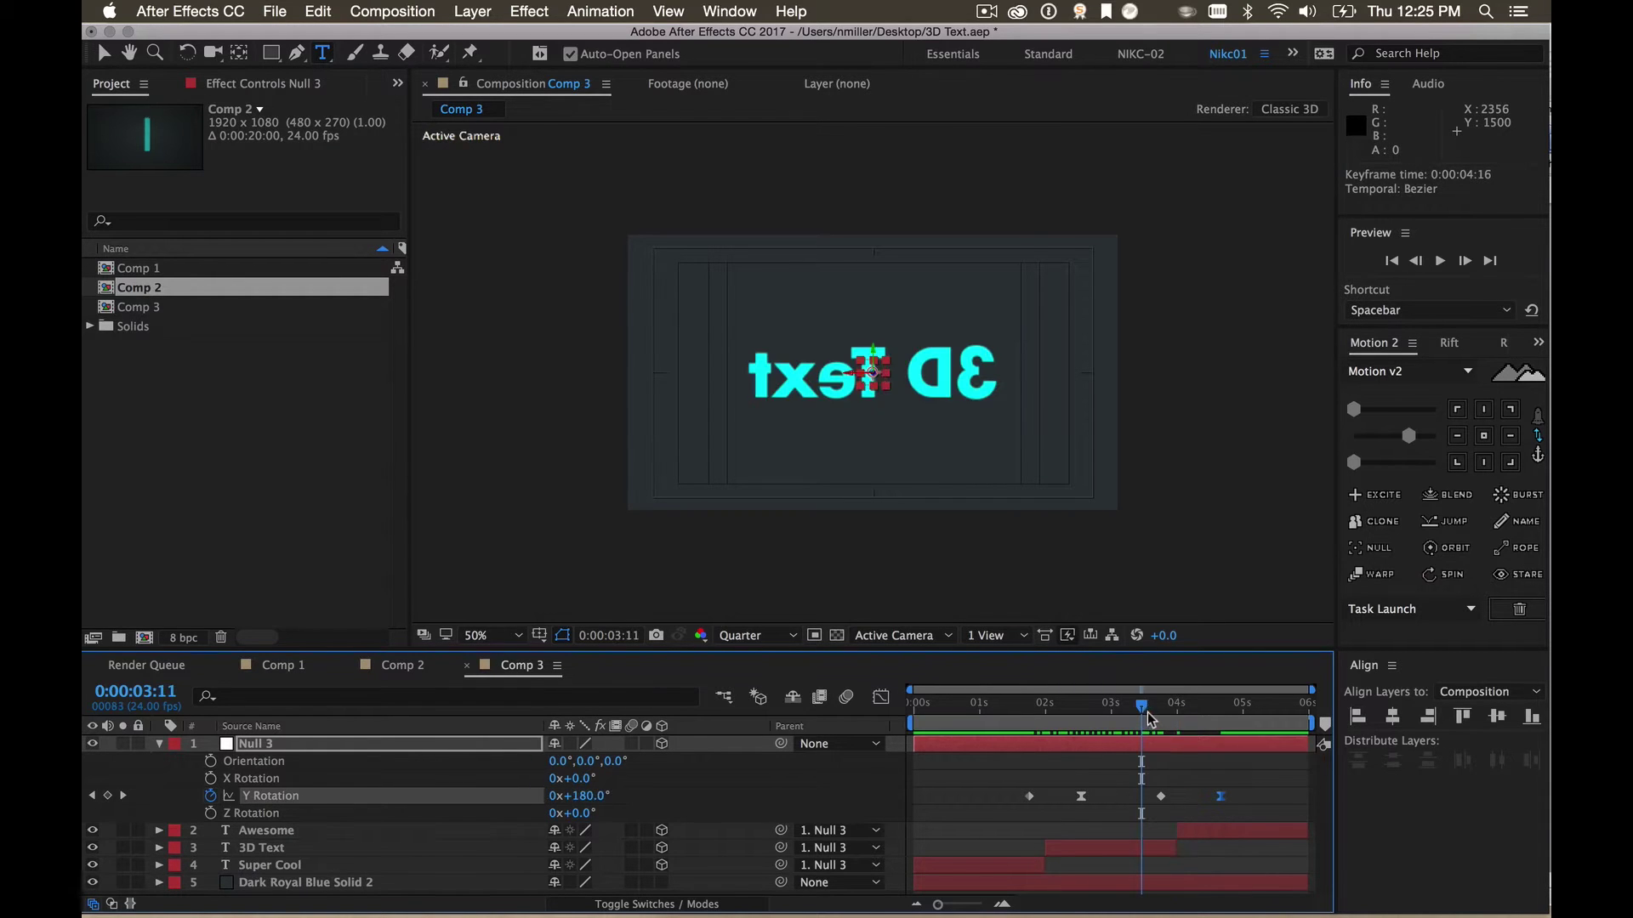
key("space")
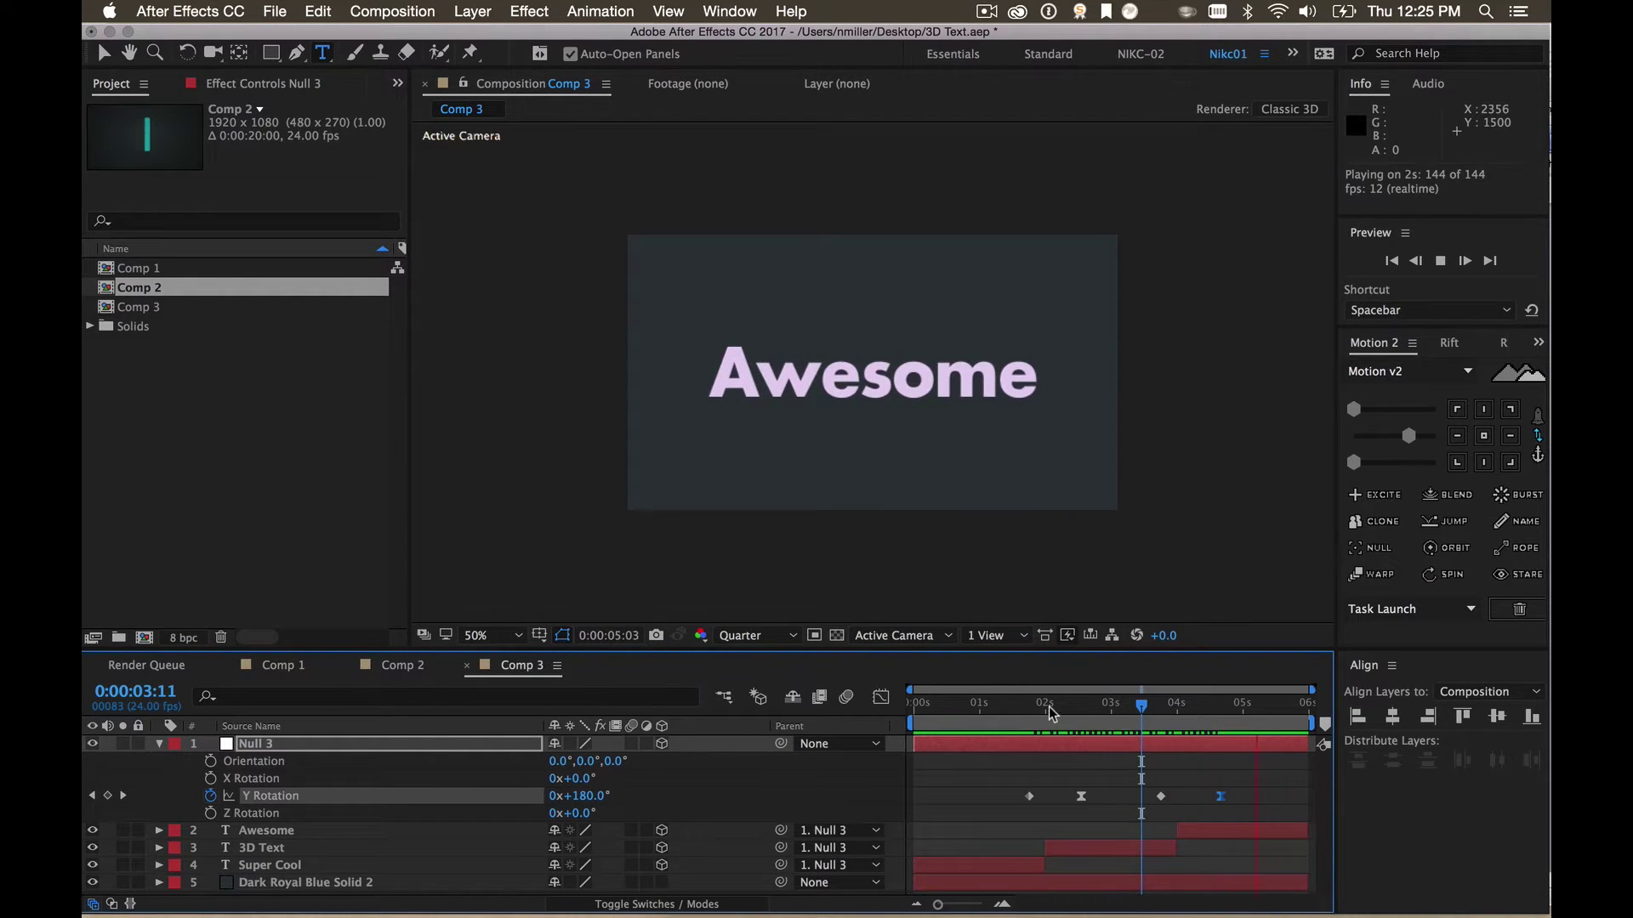
key("space")
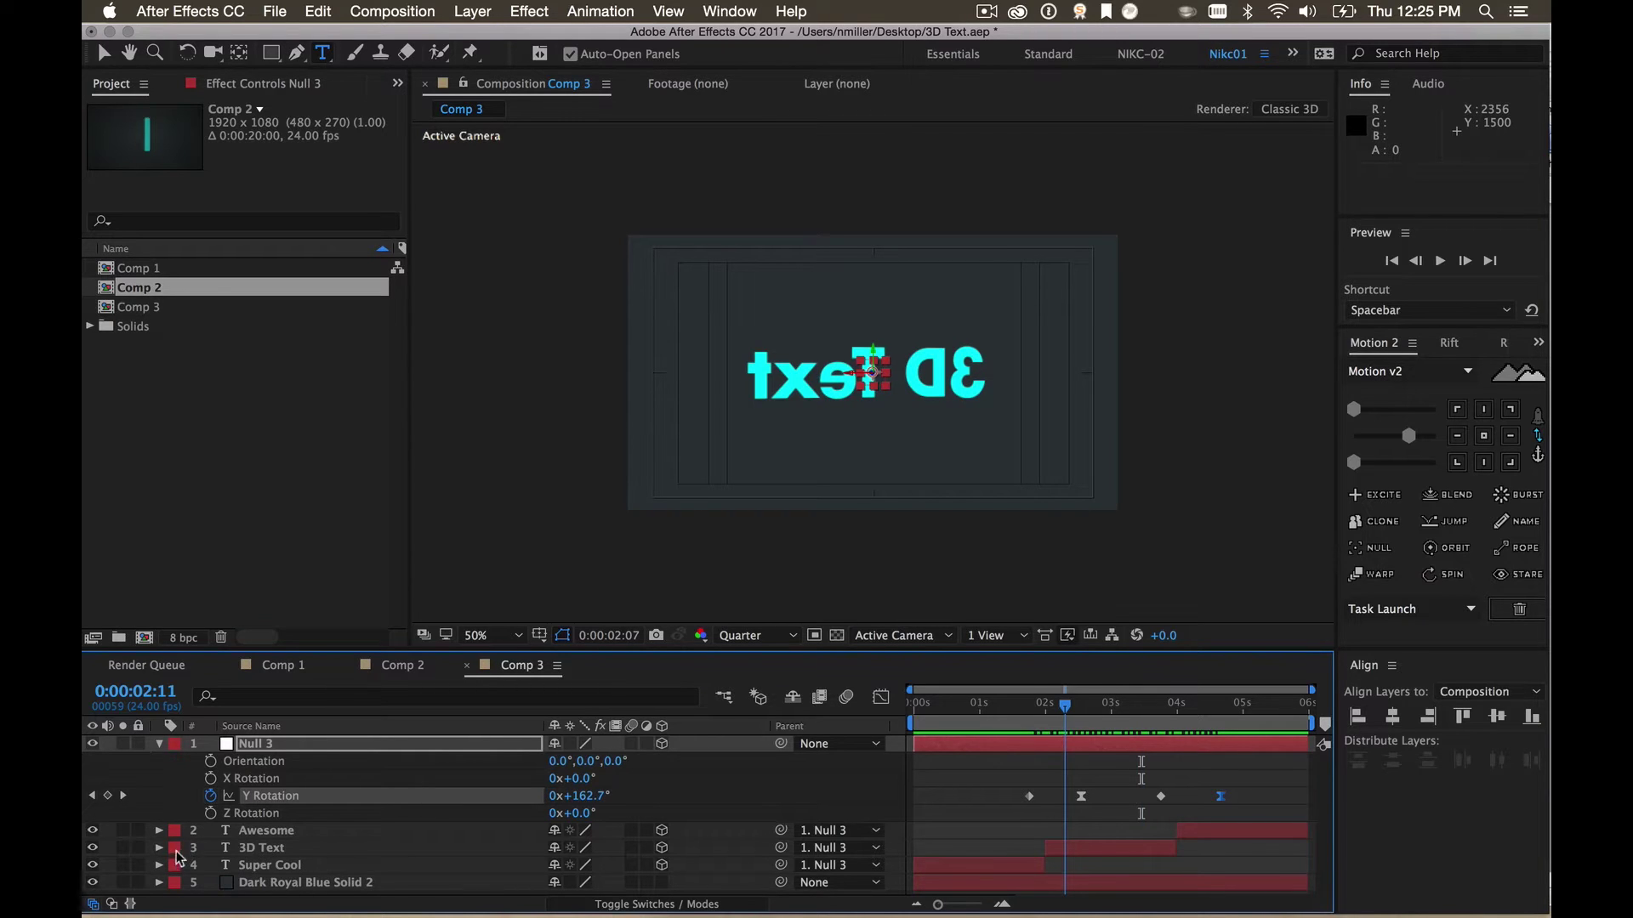
left_click(238, 849)
left_click(158, 849)
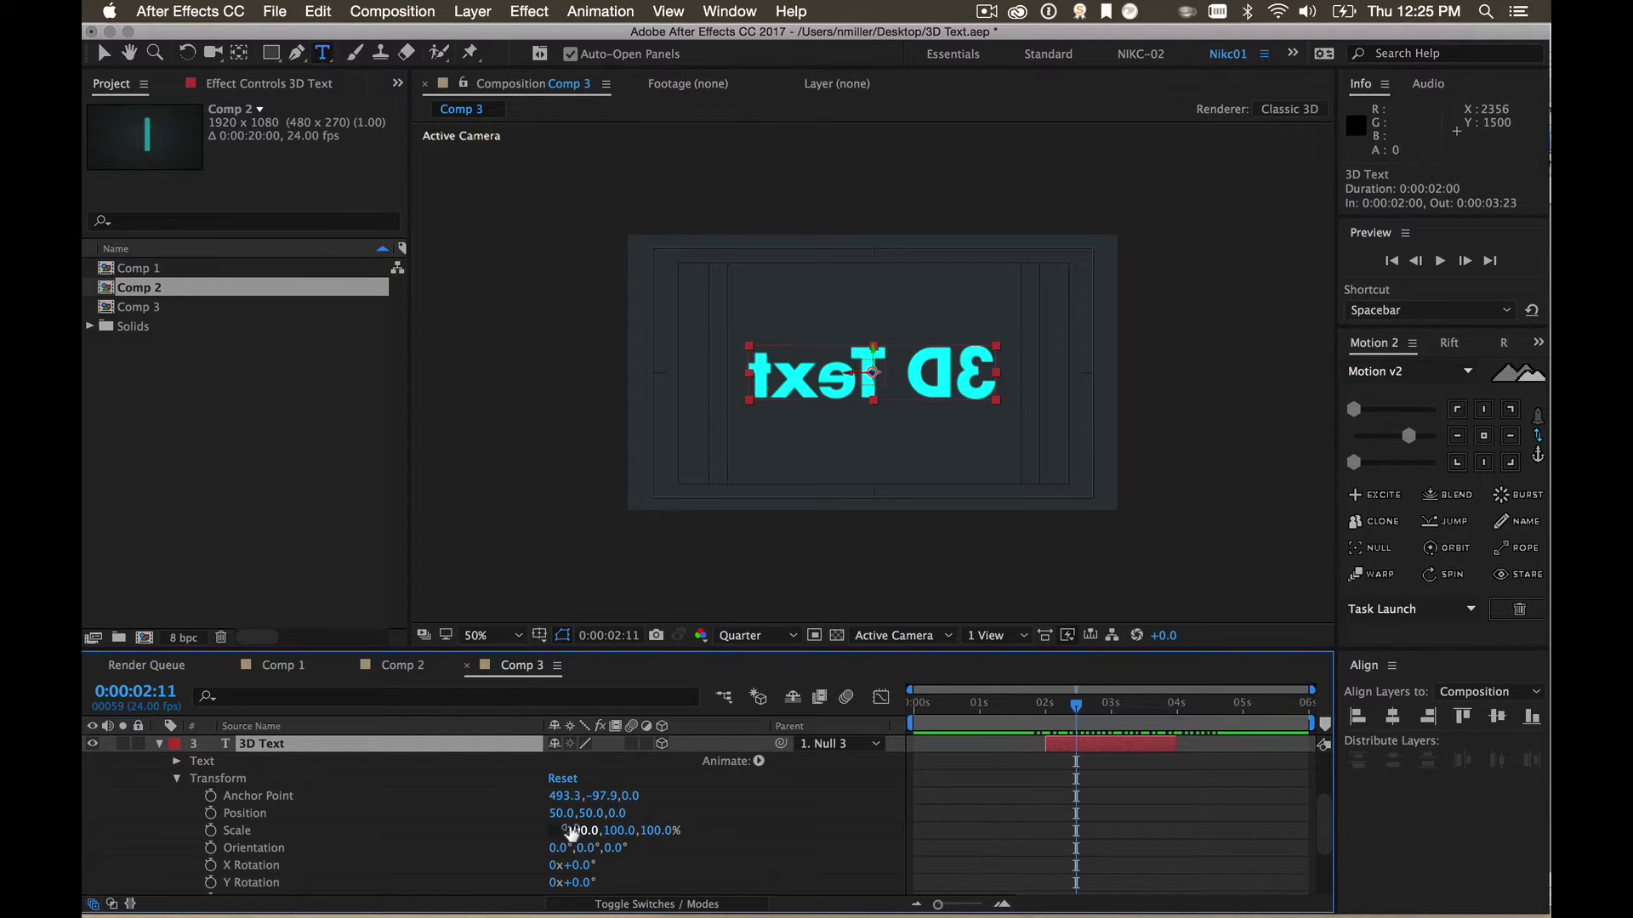
left_click(580, 830)
type("-100")
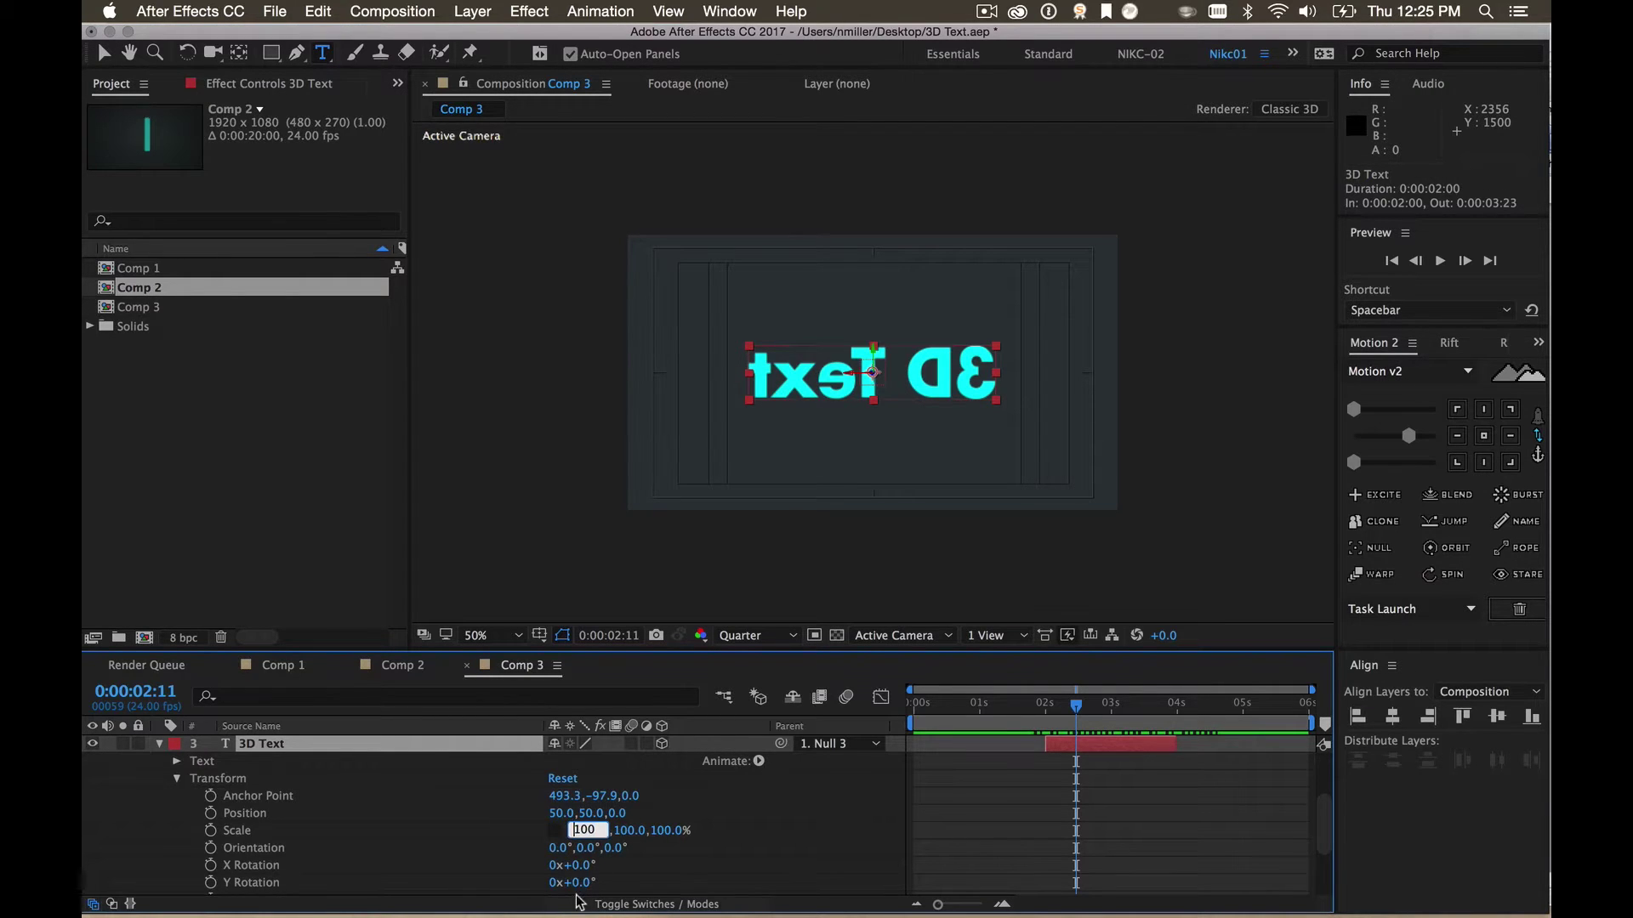
left_click(724, 815)
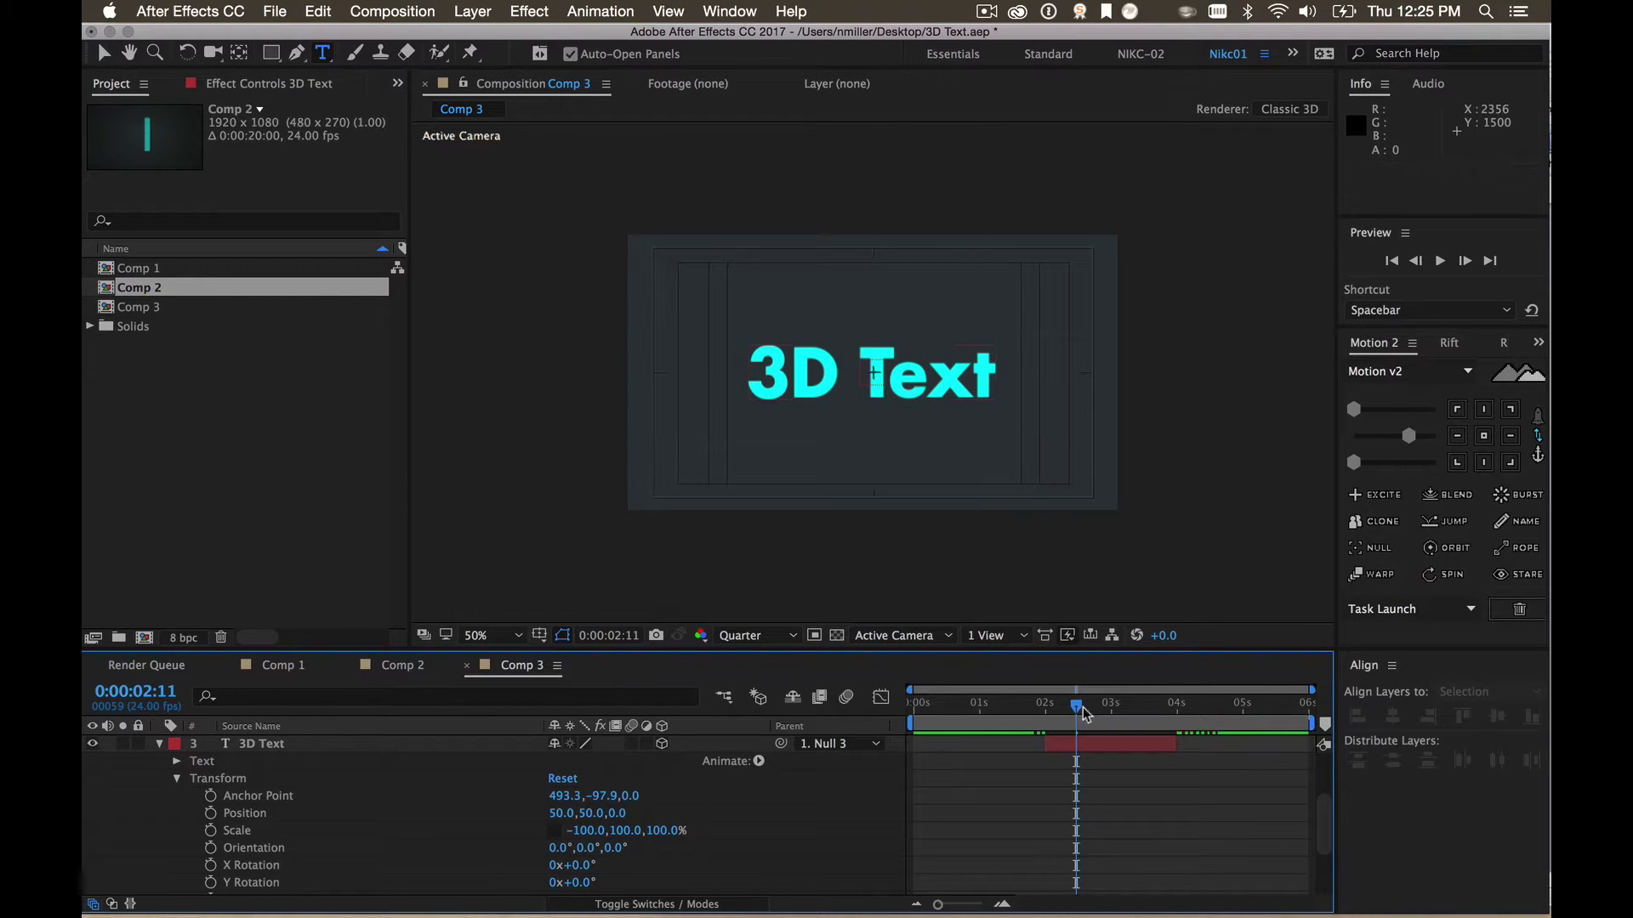
left_click_drag(1059, 702, 1011, 704)
key("space")
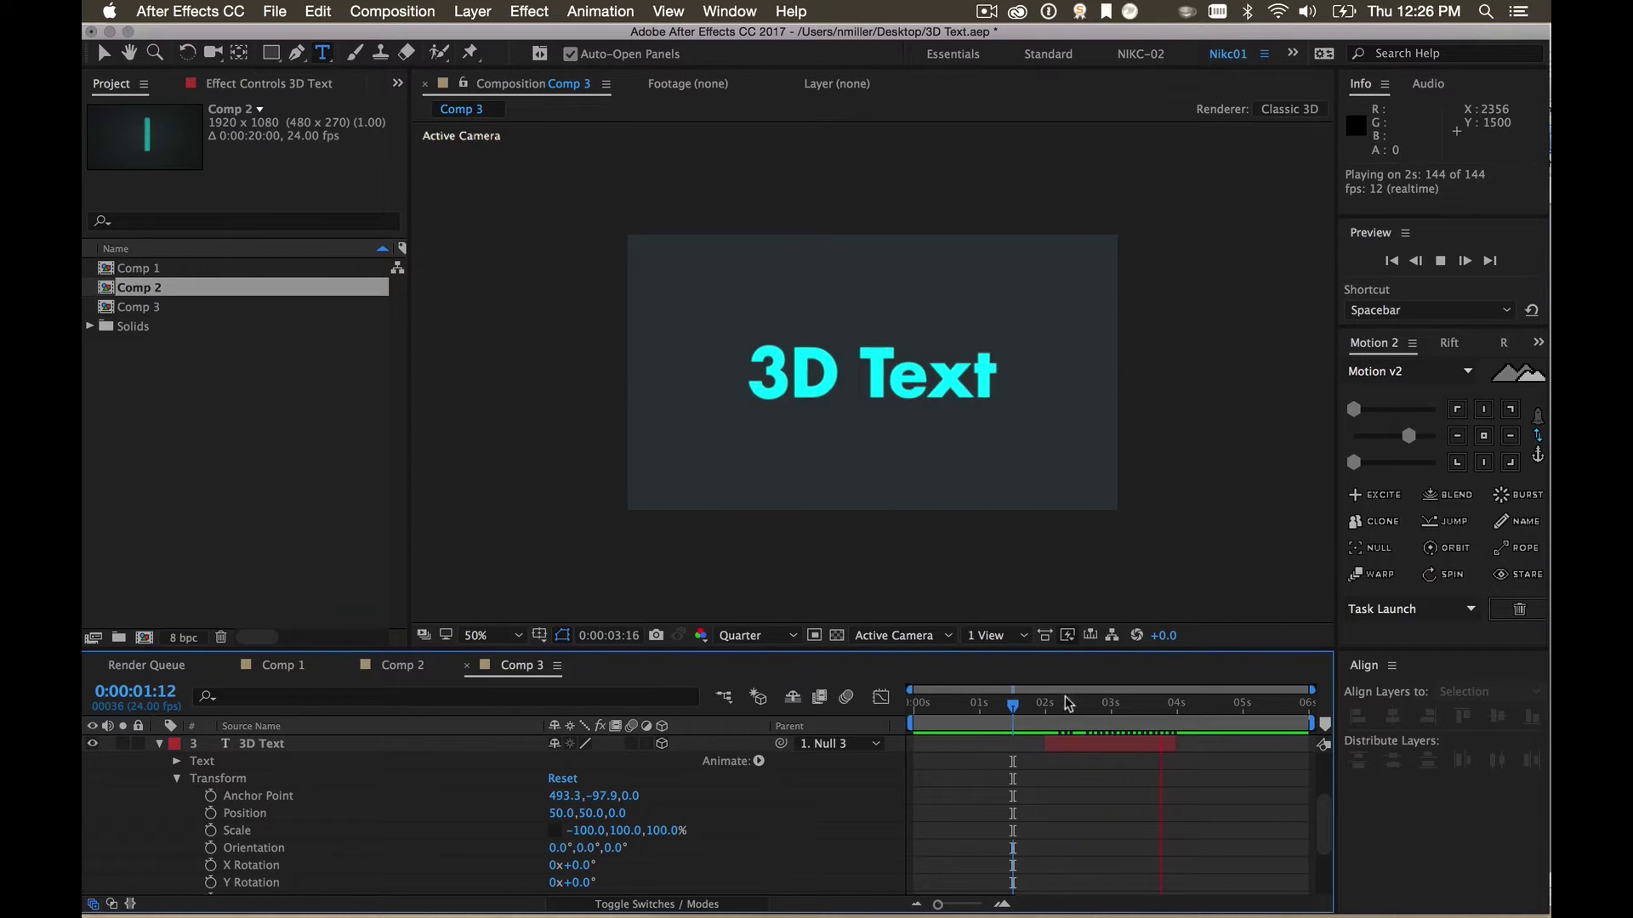
left_click(1137, 704)
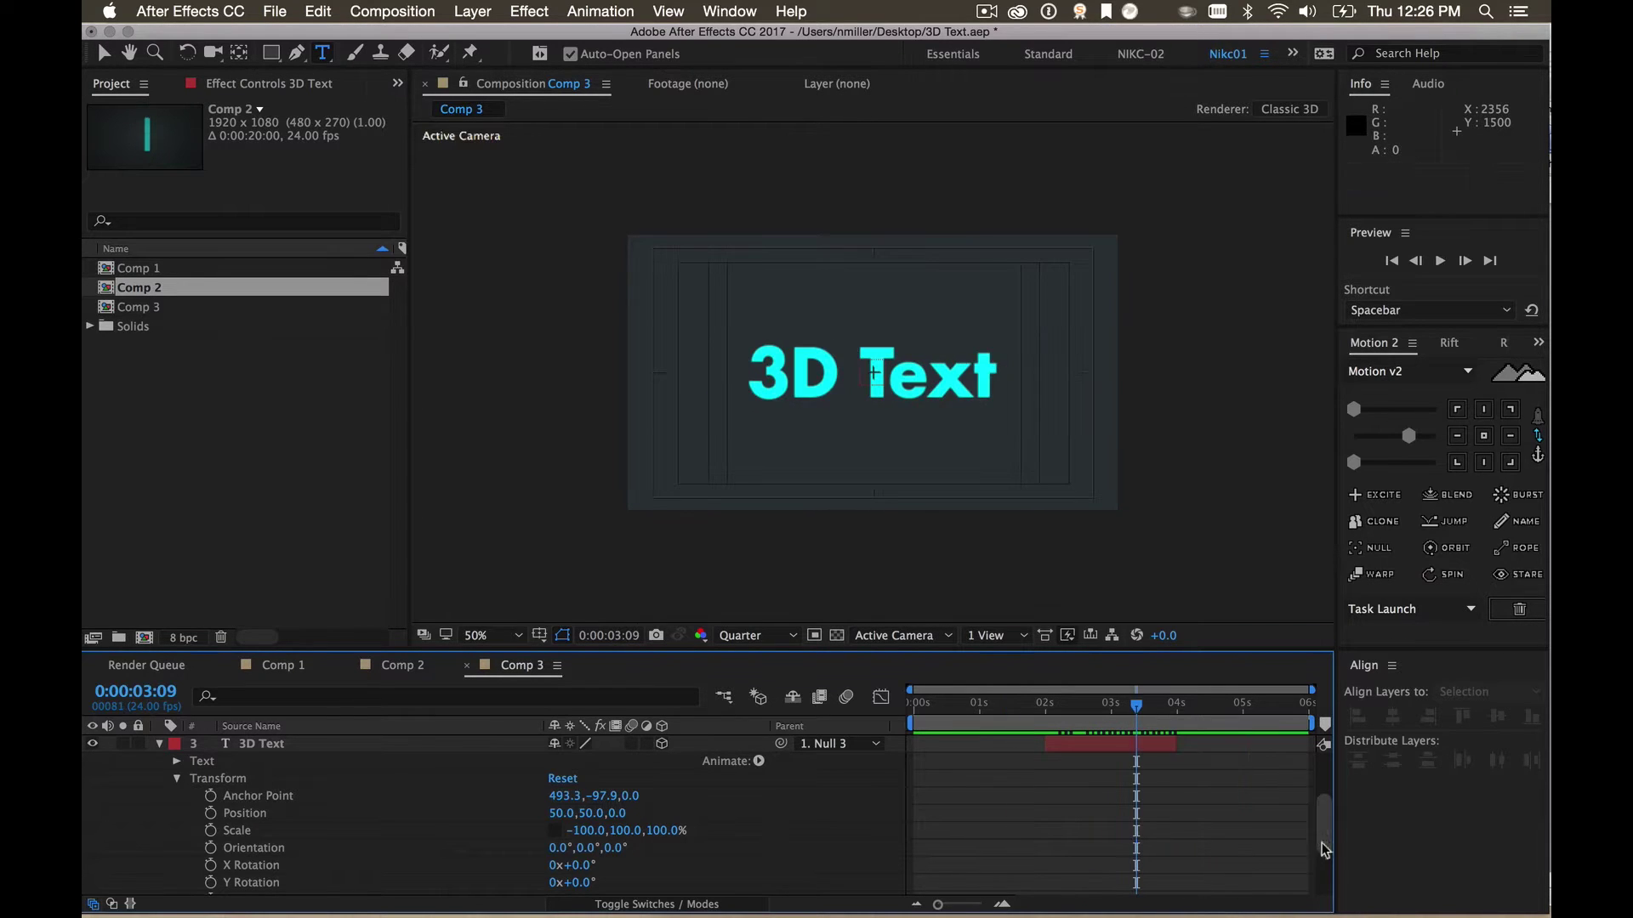
scroll(1322, 844, "up", 5)
left_click_drag(1039, 704, 1065, 704)
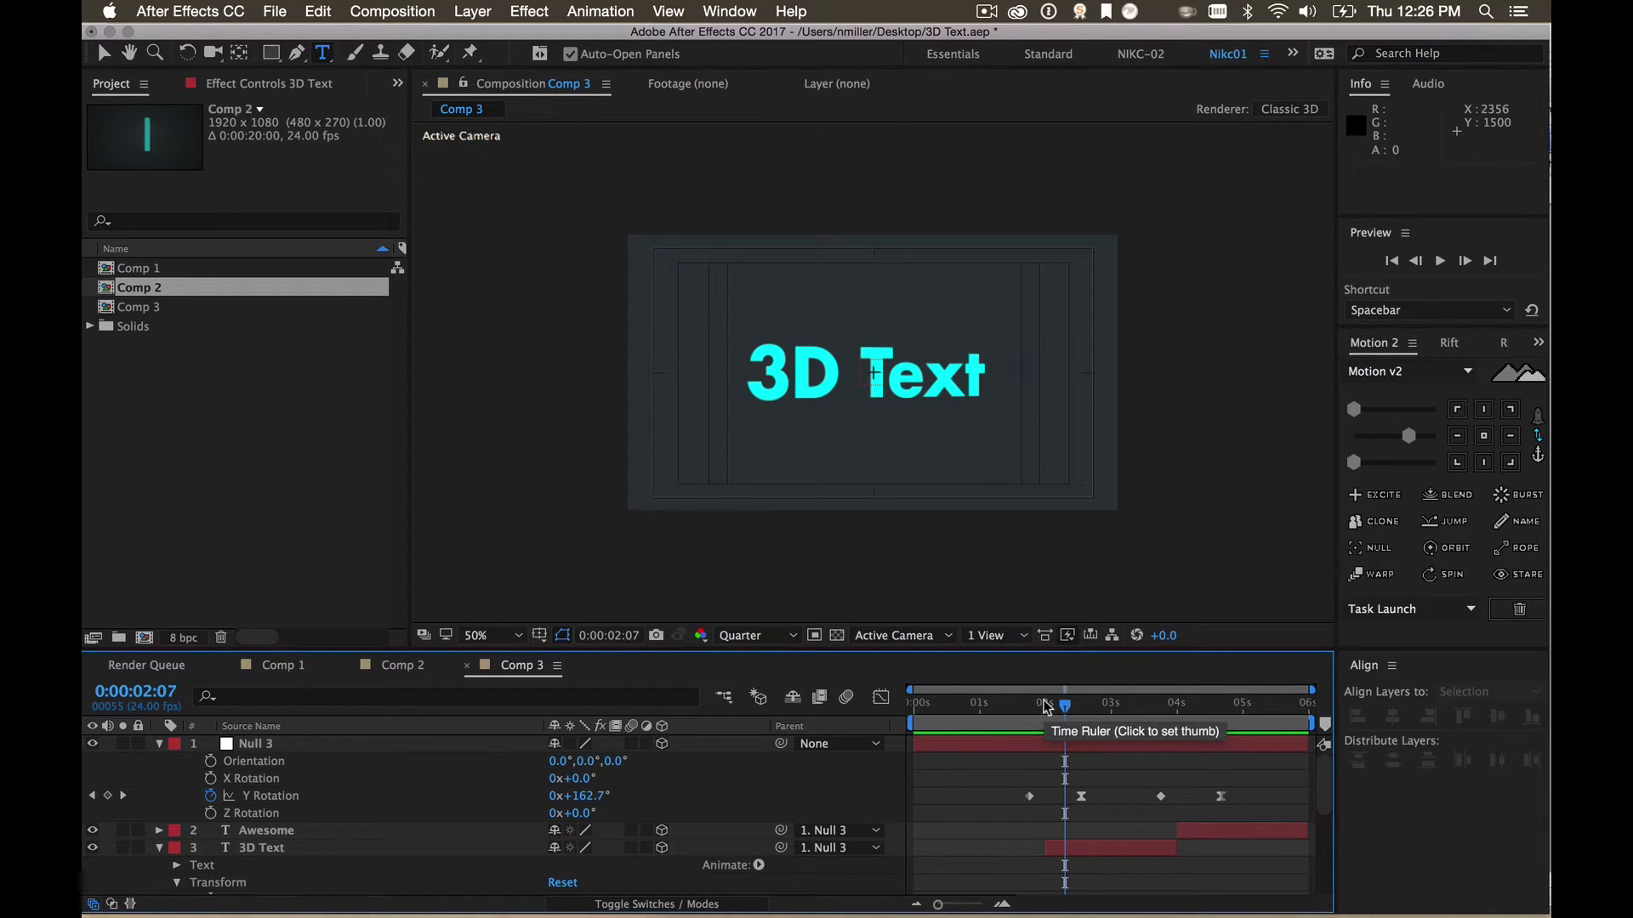
mouse_move(1045, 705)
left_mouse_down()
mouse_move(1070, 705)
mouse_move(1005, 689)
left_mouse_up()
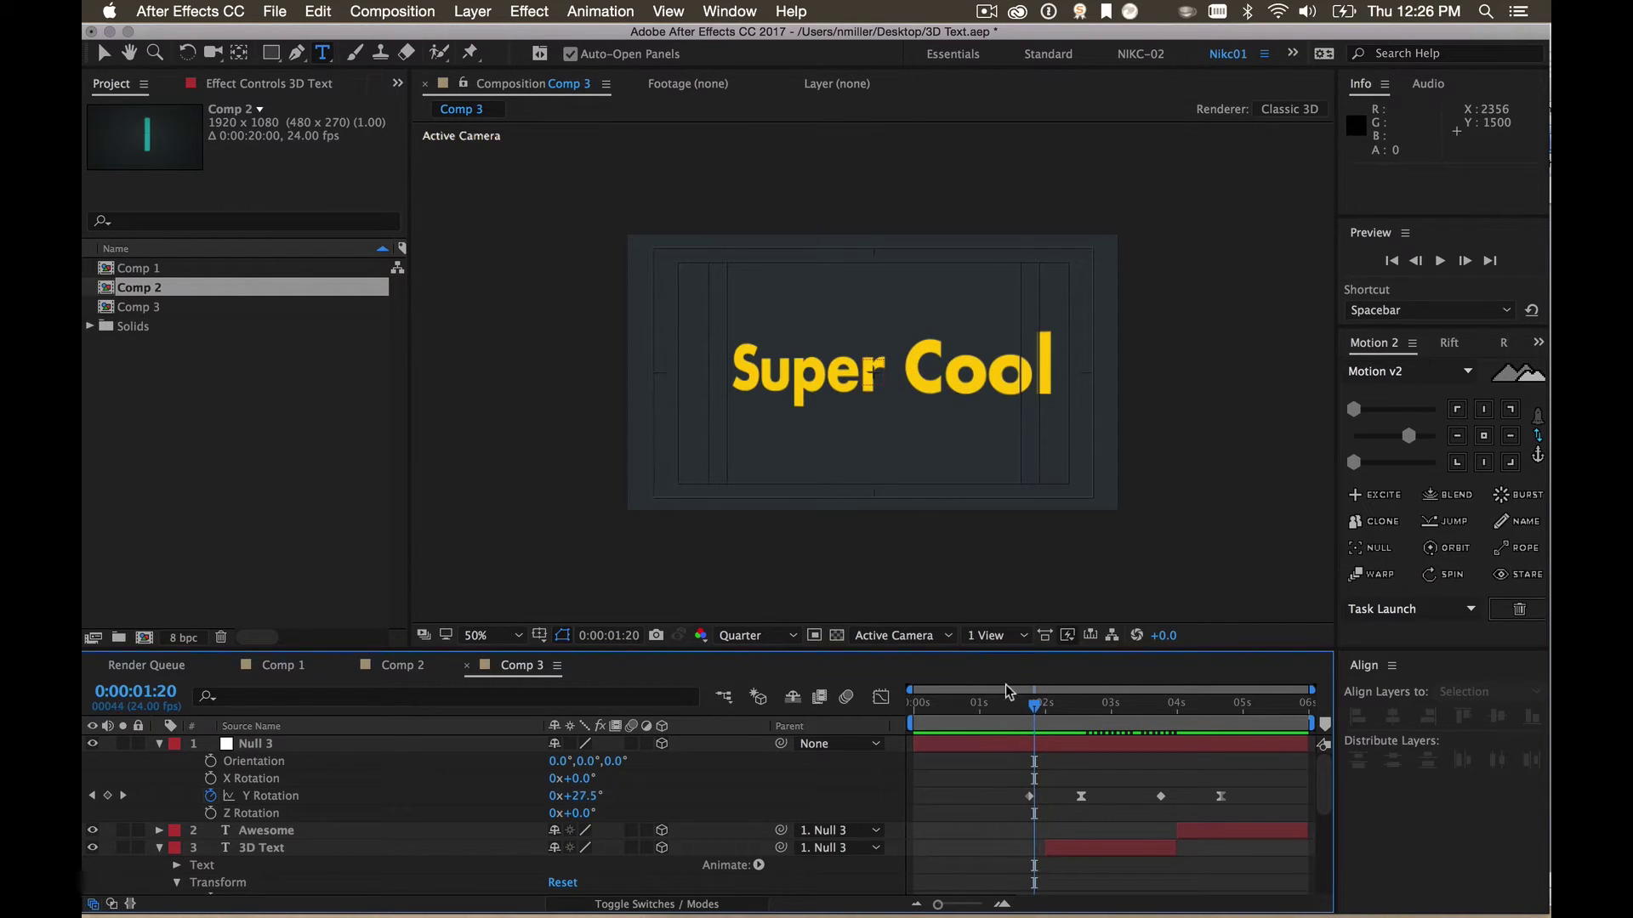
Collapse the layers and set up a new two-node Camera 1 with the 15mm preset
left_click_drag(1005, 689, 921, 703)
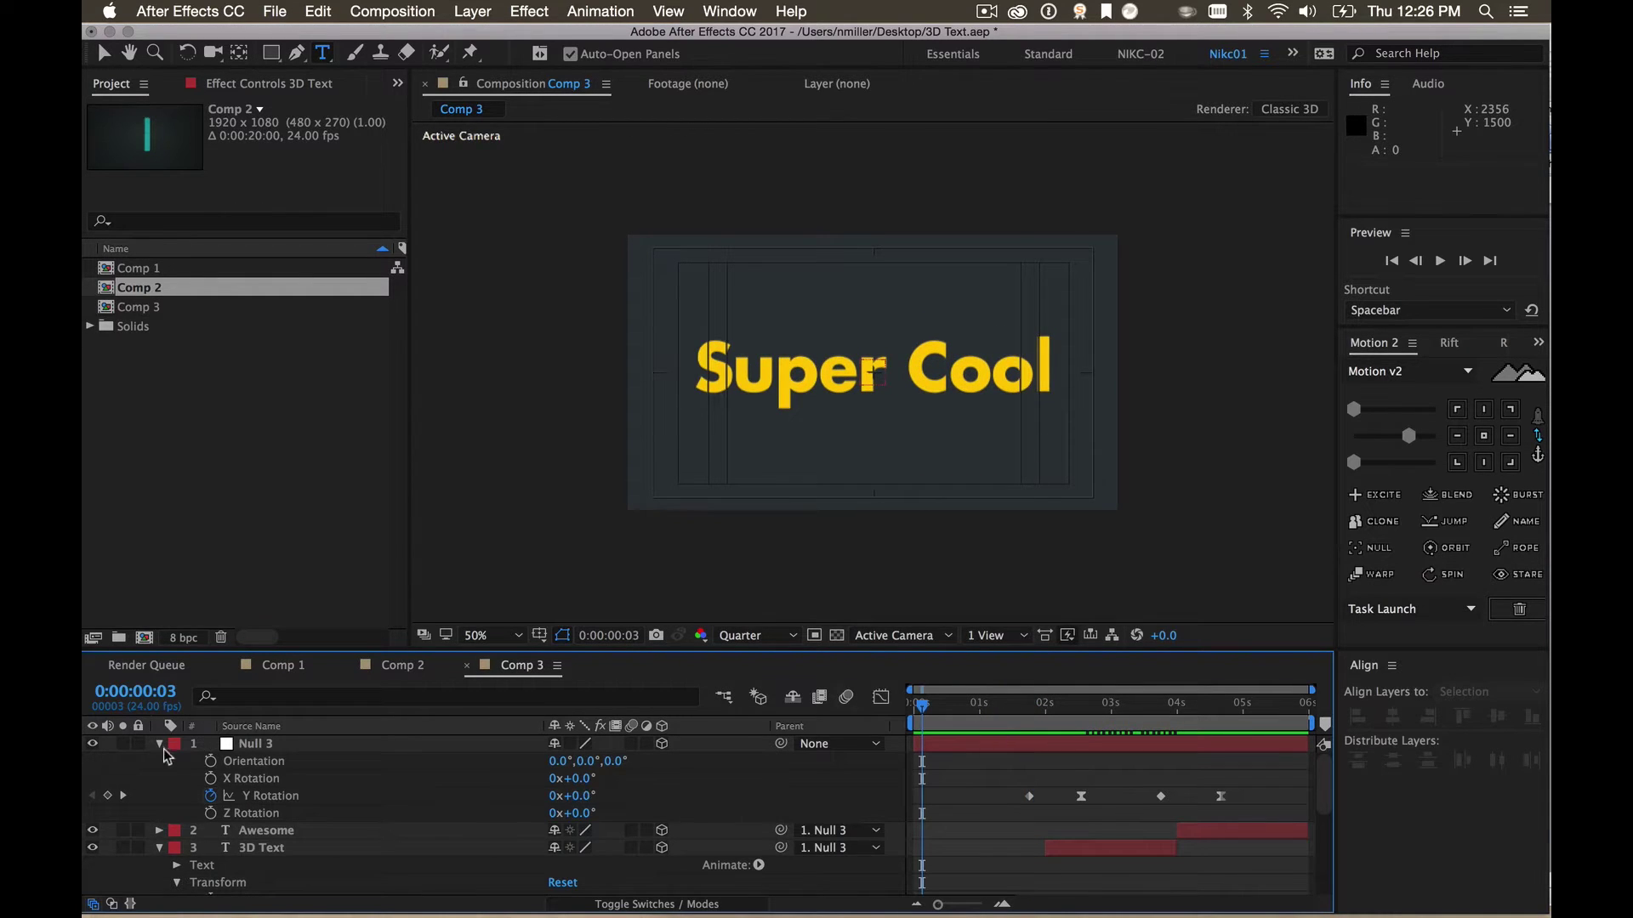
left_click(160, 744)
left_click(160, 778)
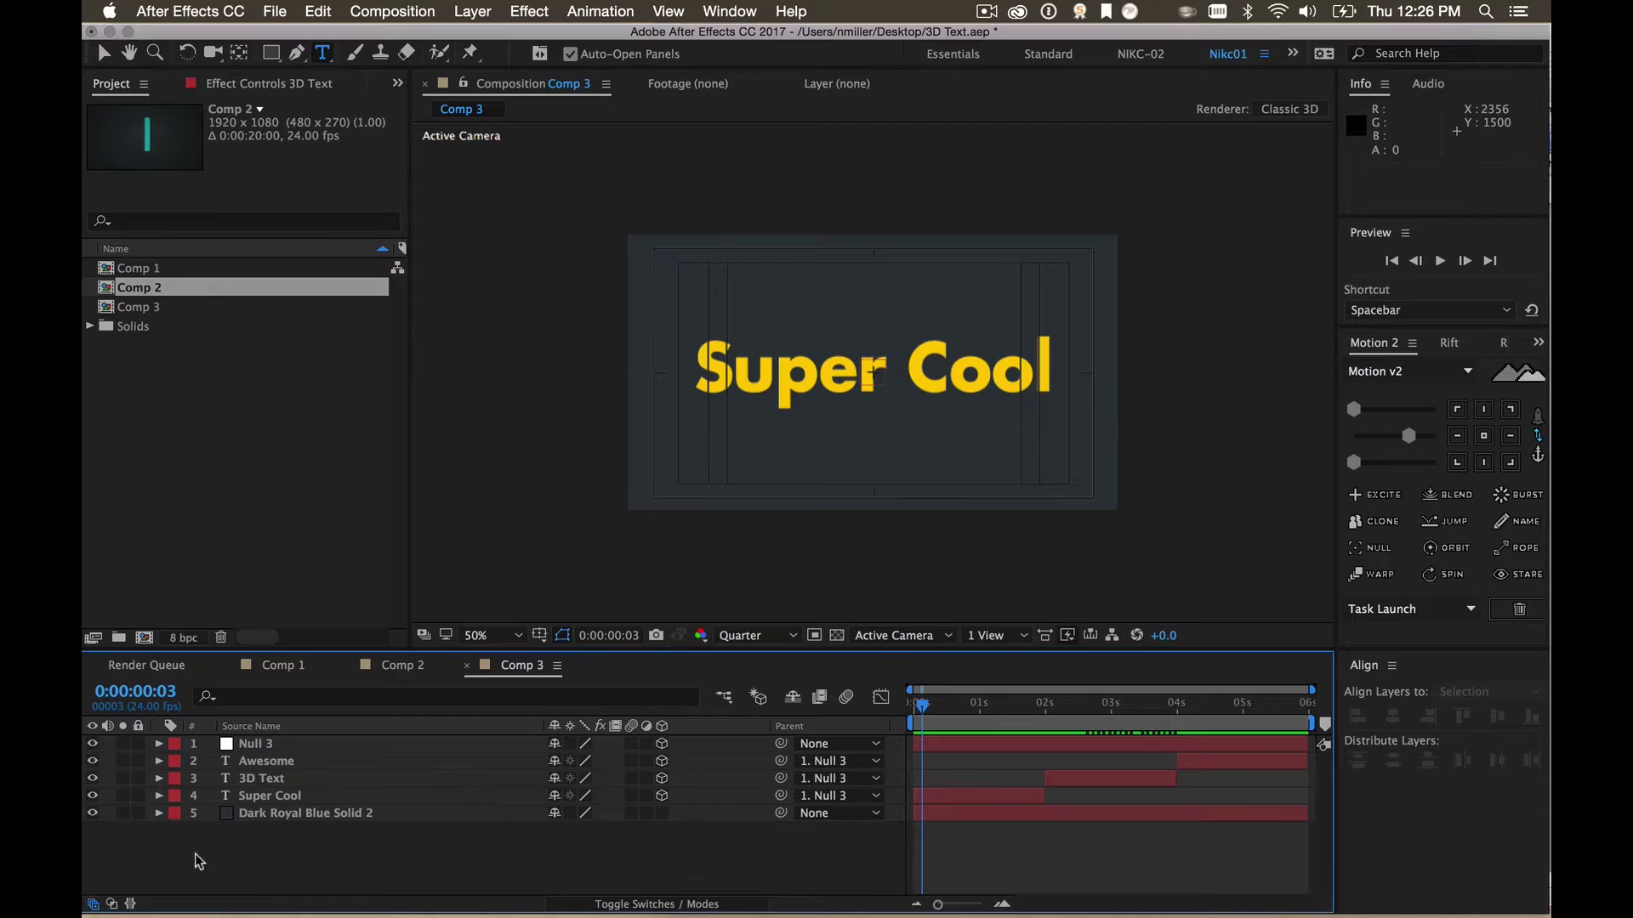
left_click(473, 11)
mouse_move(481, 36)
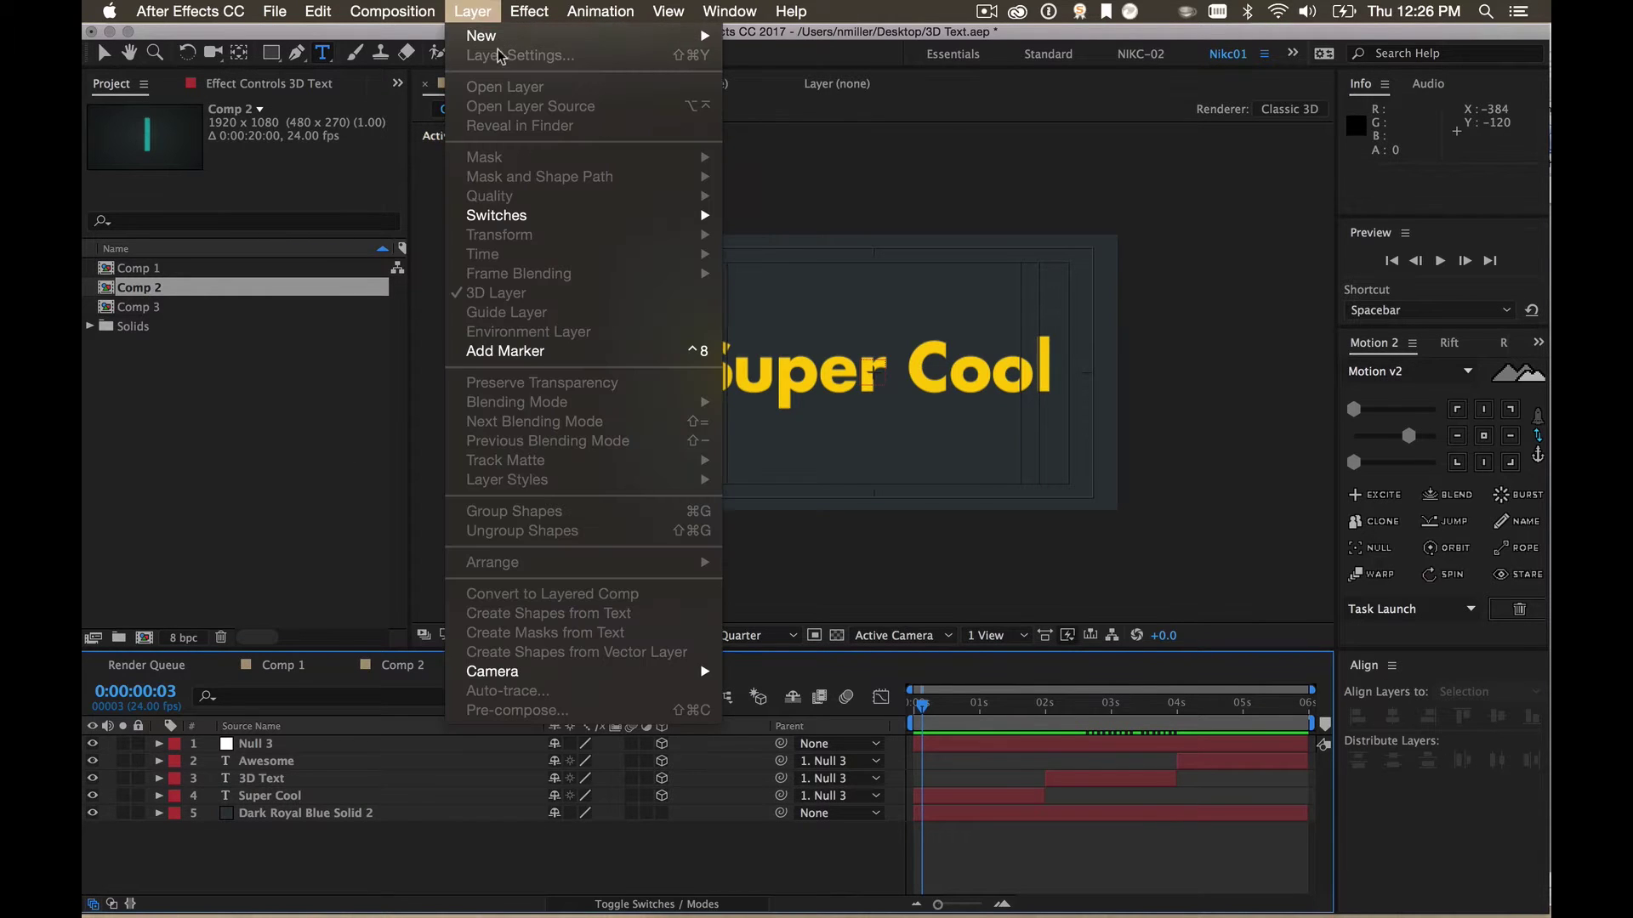
left_click(772, 101)
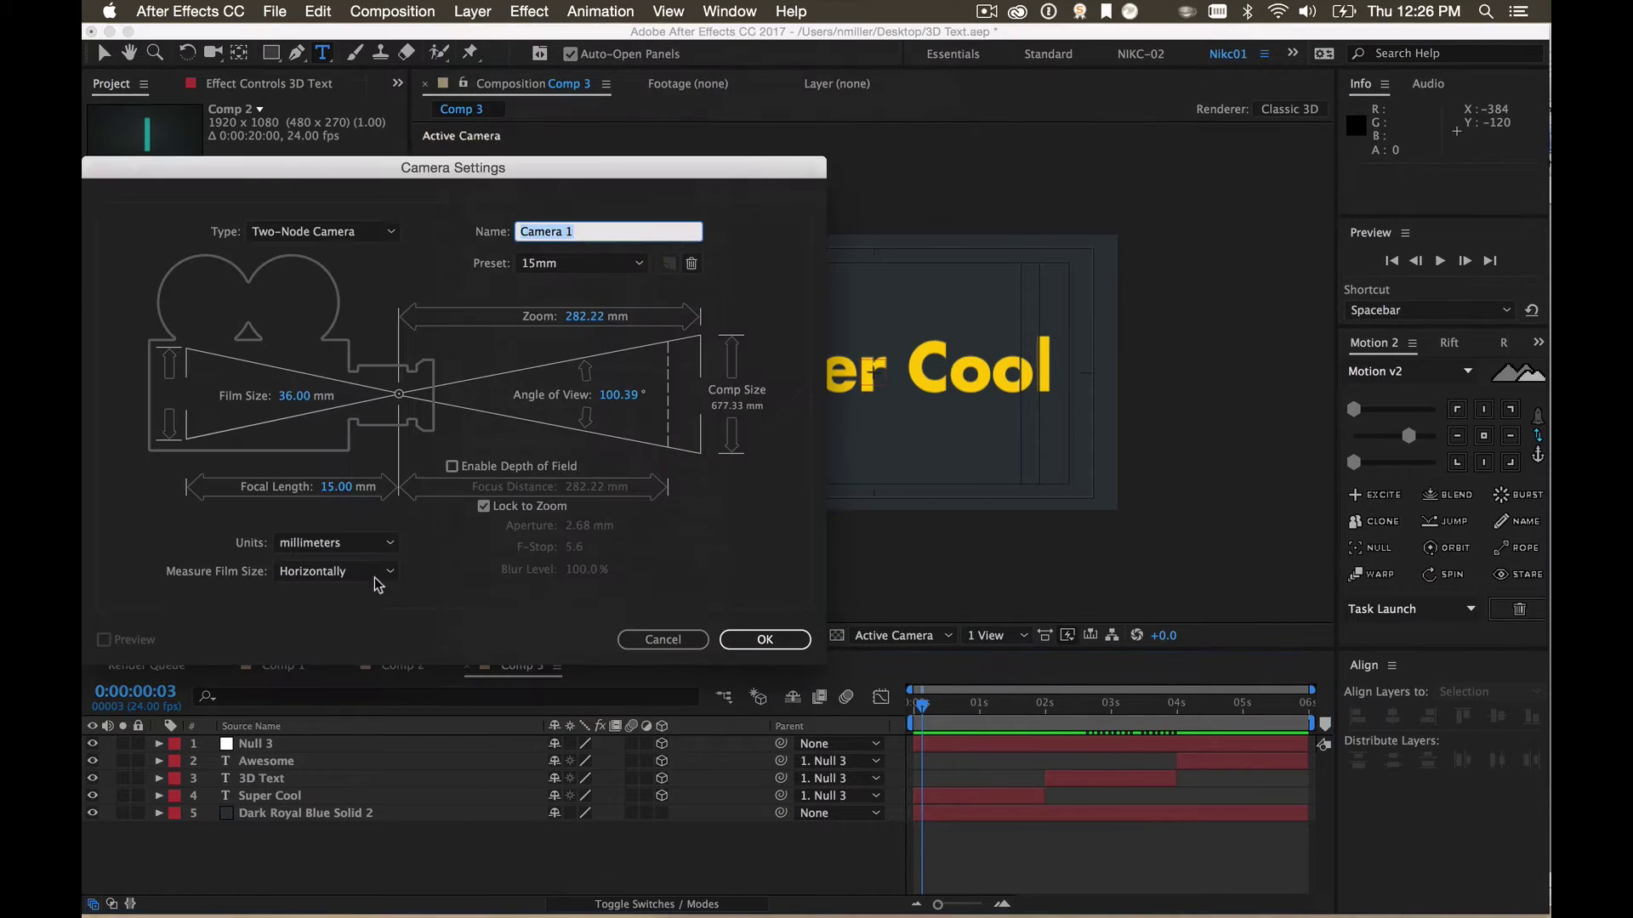
left_click(596, 262)
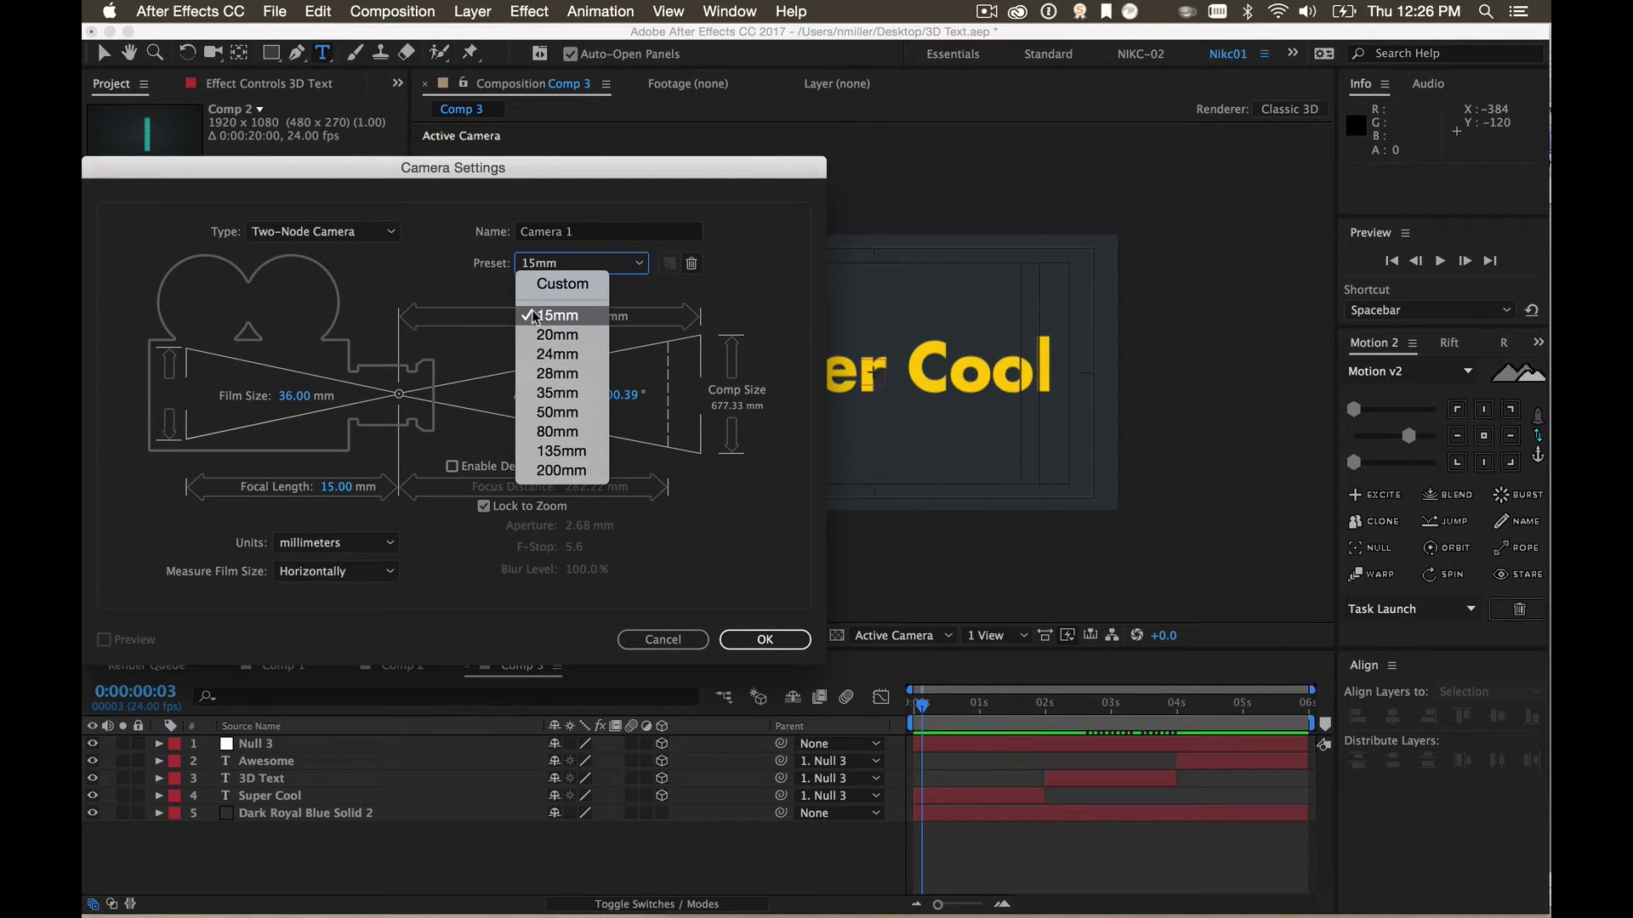
left_click(556, 412)
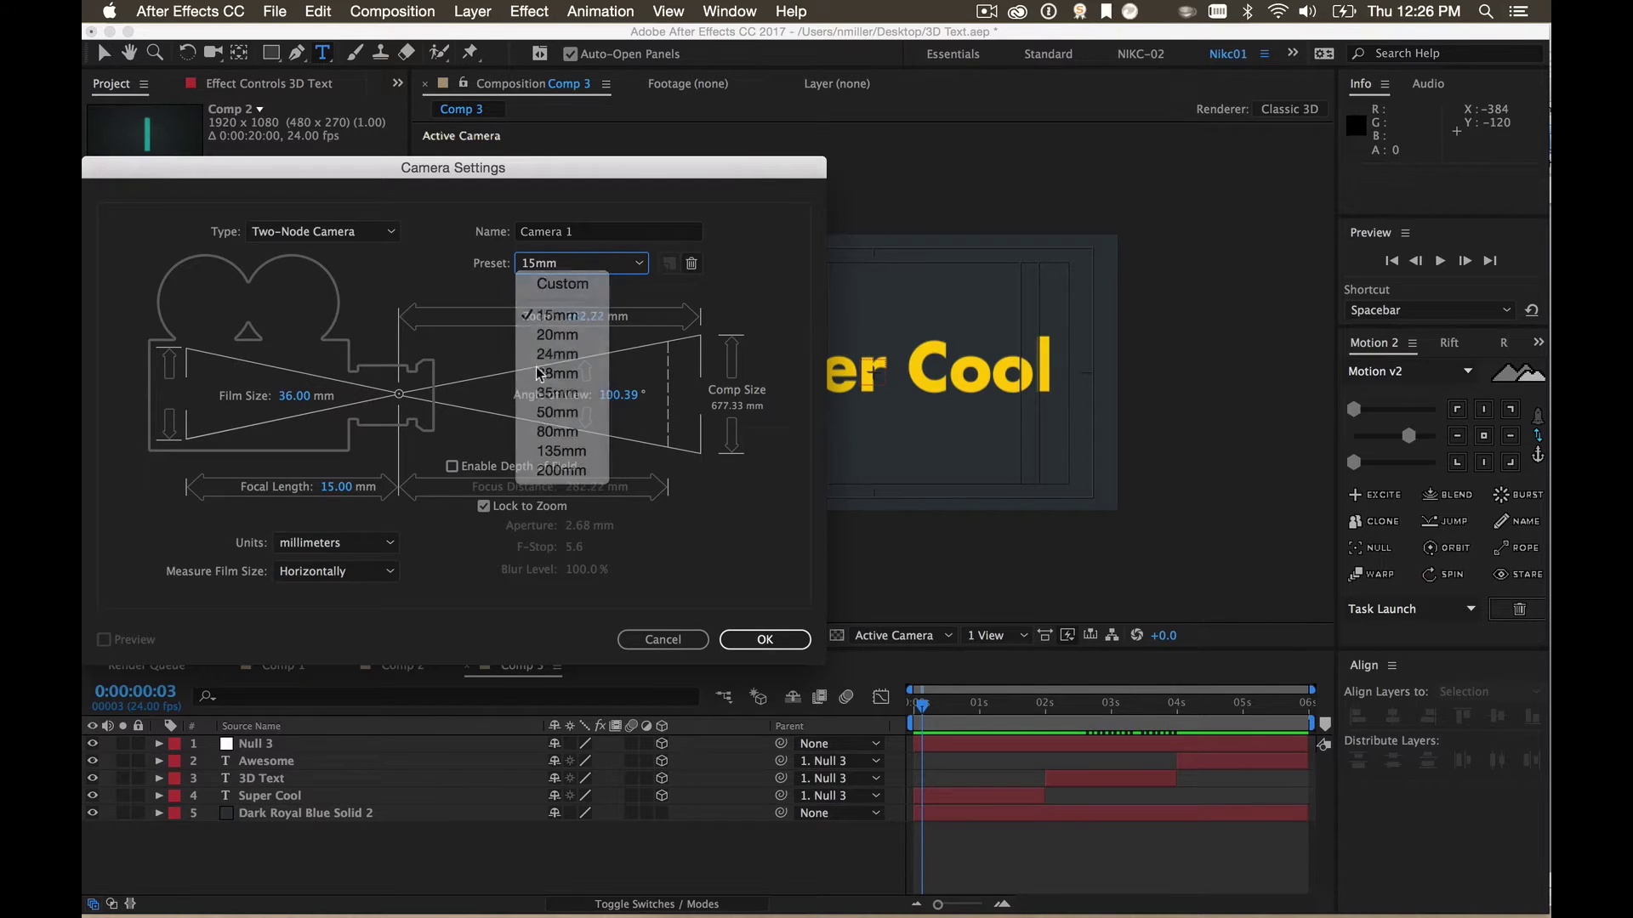
left_click(536, 264)
left_click(556, 315)
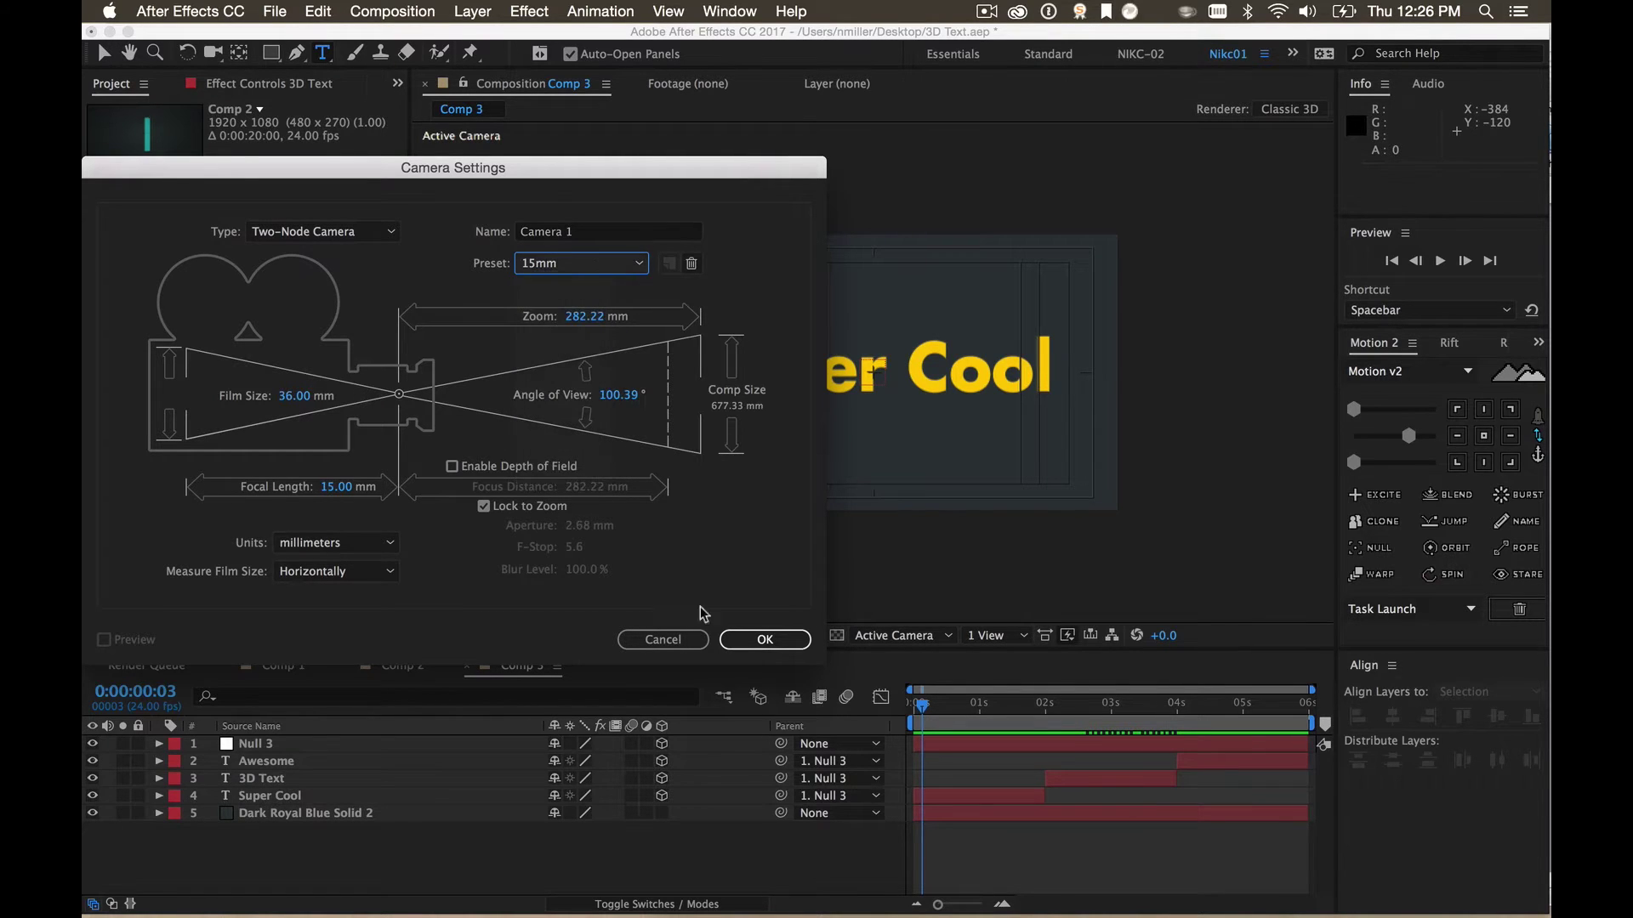
Confirm Camera 1 and preview the animation through the camera view
left_click(764, 641)
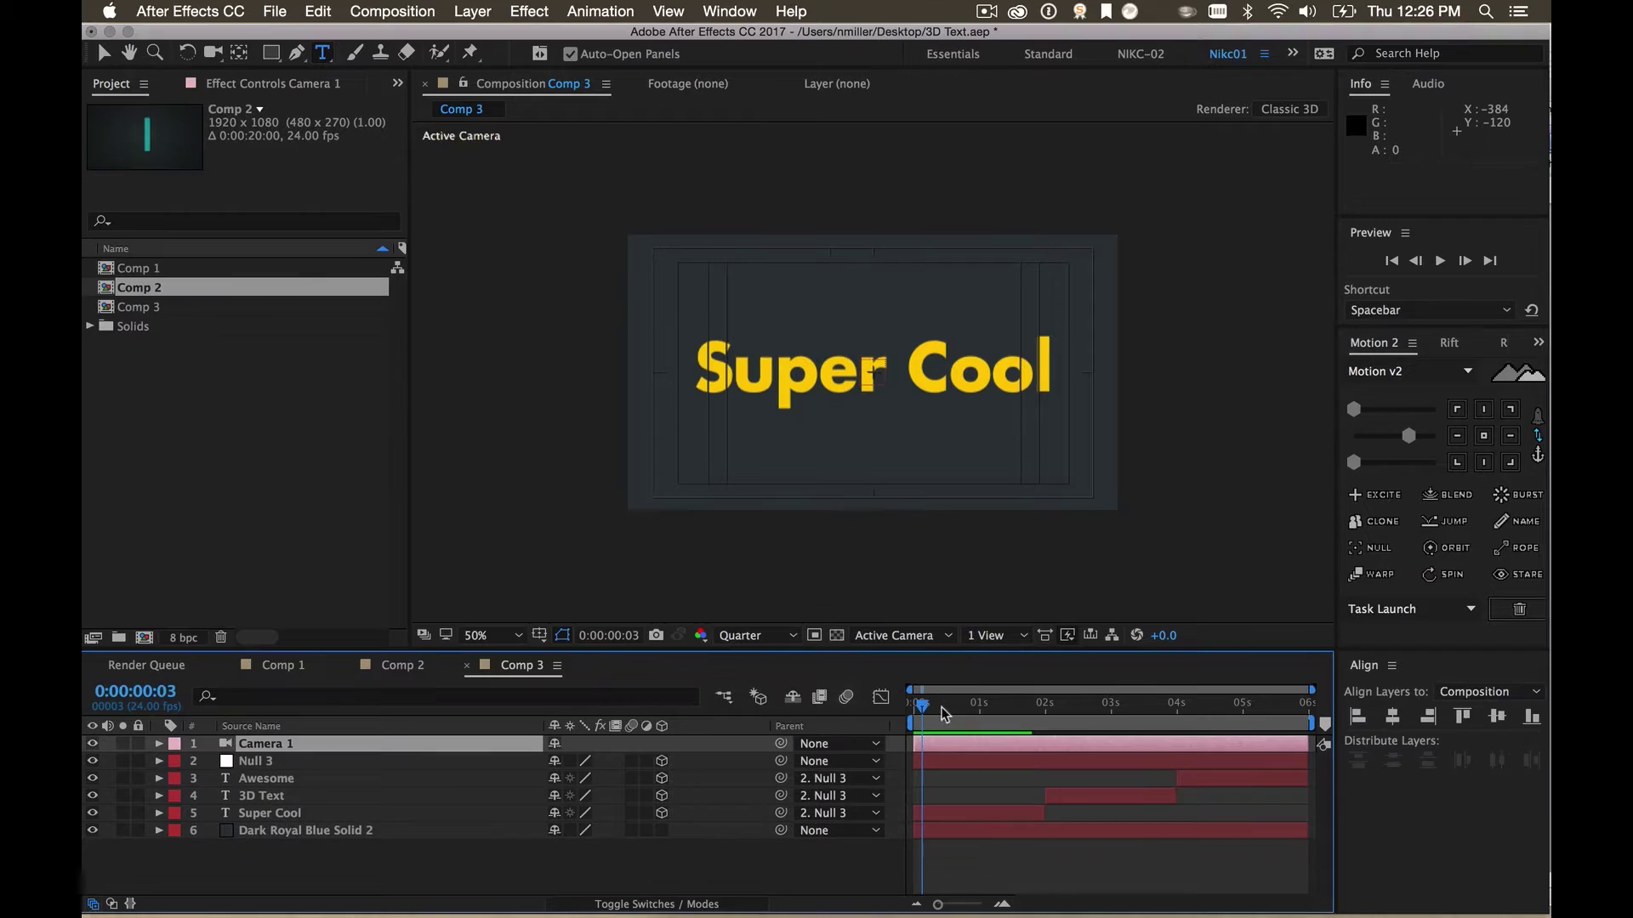
mouse_move(942, 708)
left_mouse_down()
mouse_move(1046, 702)
mouse_move(1013, 704)
left_mouse_up()
key("space")
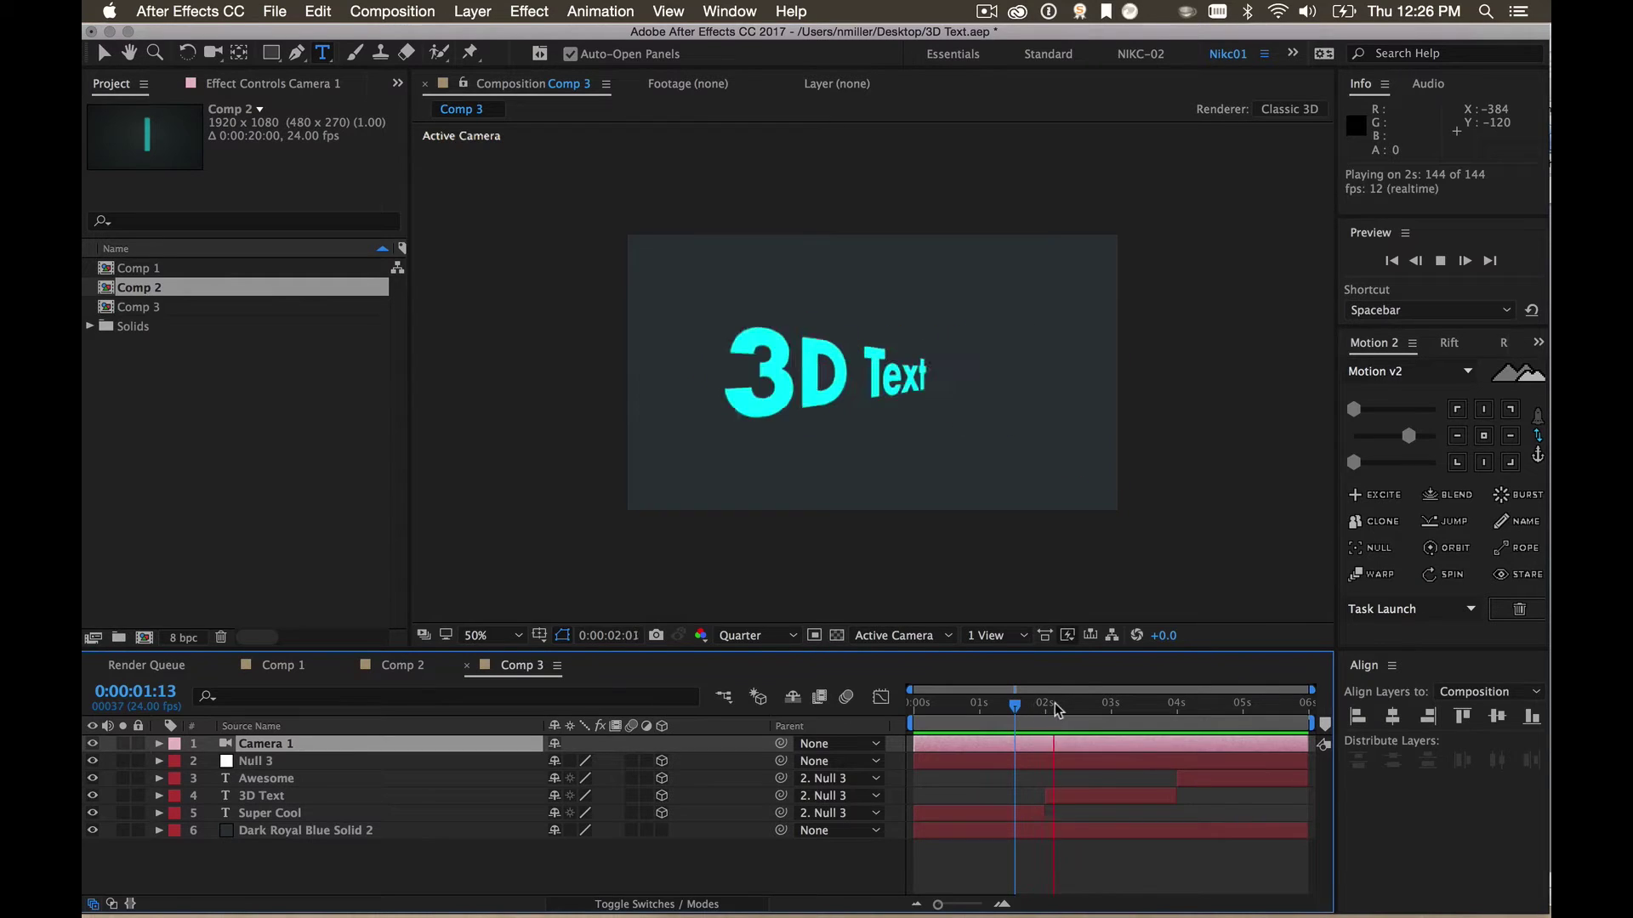
mouse_move(1067, 699)
left_mouse_down()
mouse_move(1184, 711)
mouse_move(1091, 747)
mouse_move(998, 717)
left_mouse_up()
Pull Camera 1's Z position back to about -1157 and check the text framing
left_click(270, 744)
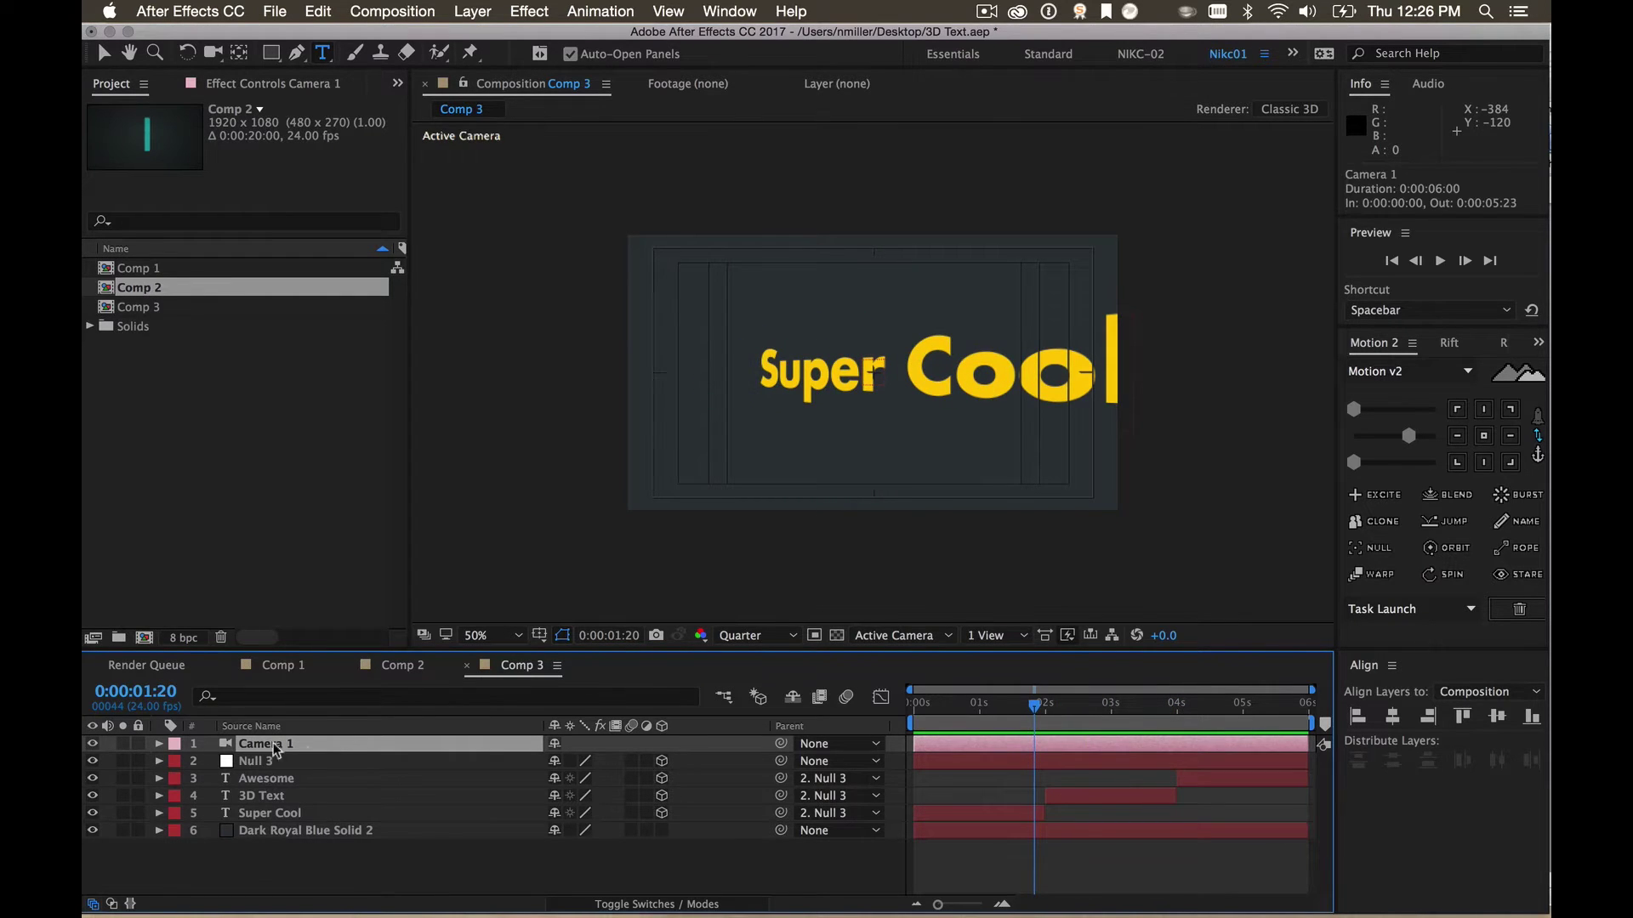
key("p")
mouse_move(665, 748)
left_mouse_down()
mouse_move(667, 772)
mouse_move(805, 724)
left_mouse_up()
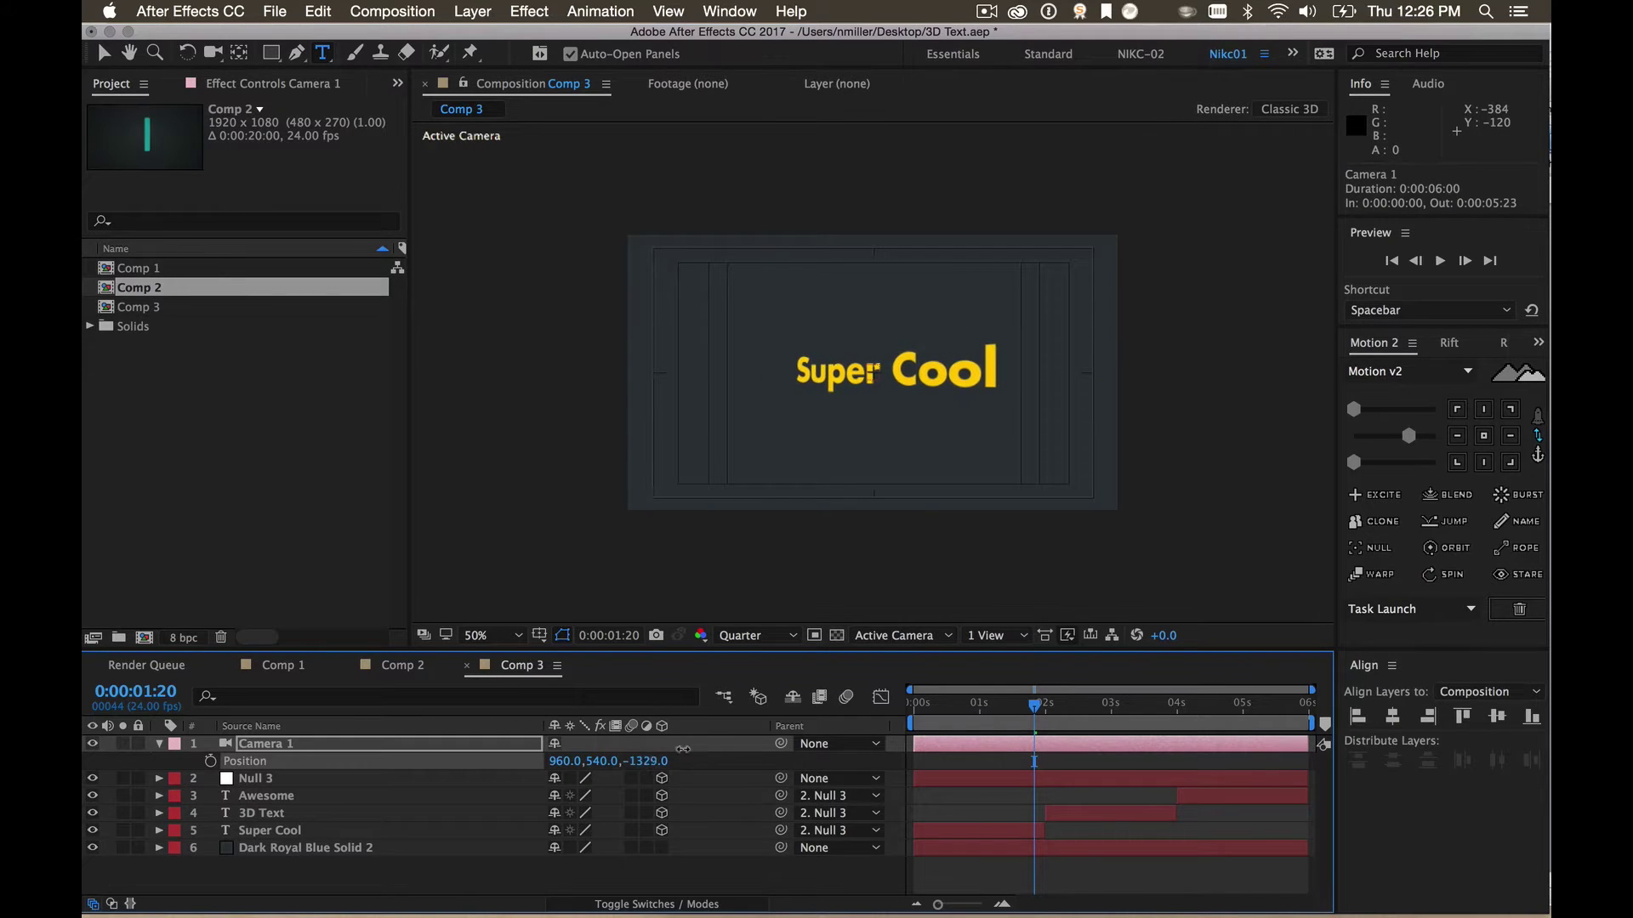
left_click_drag(1029, 708, 1077, 720)
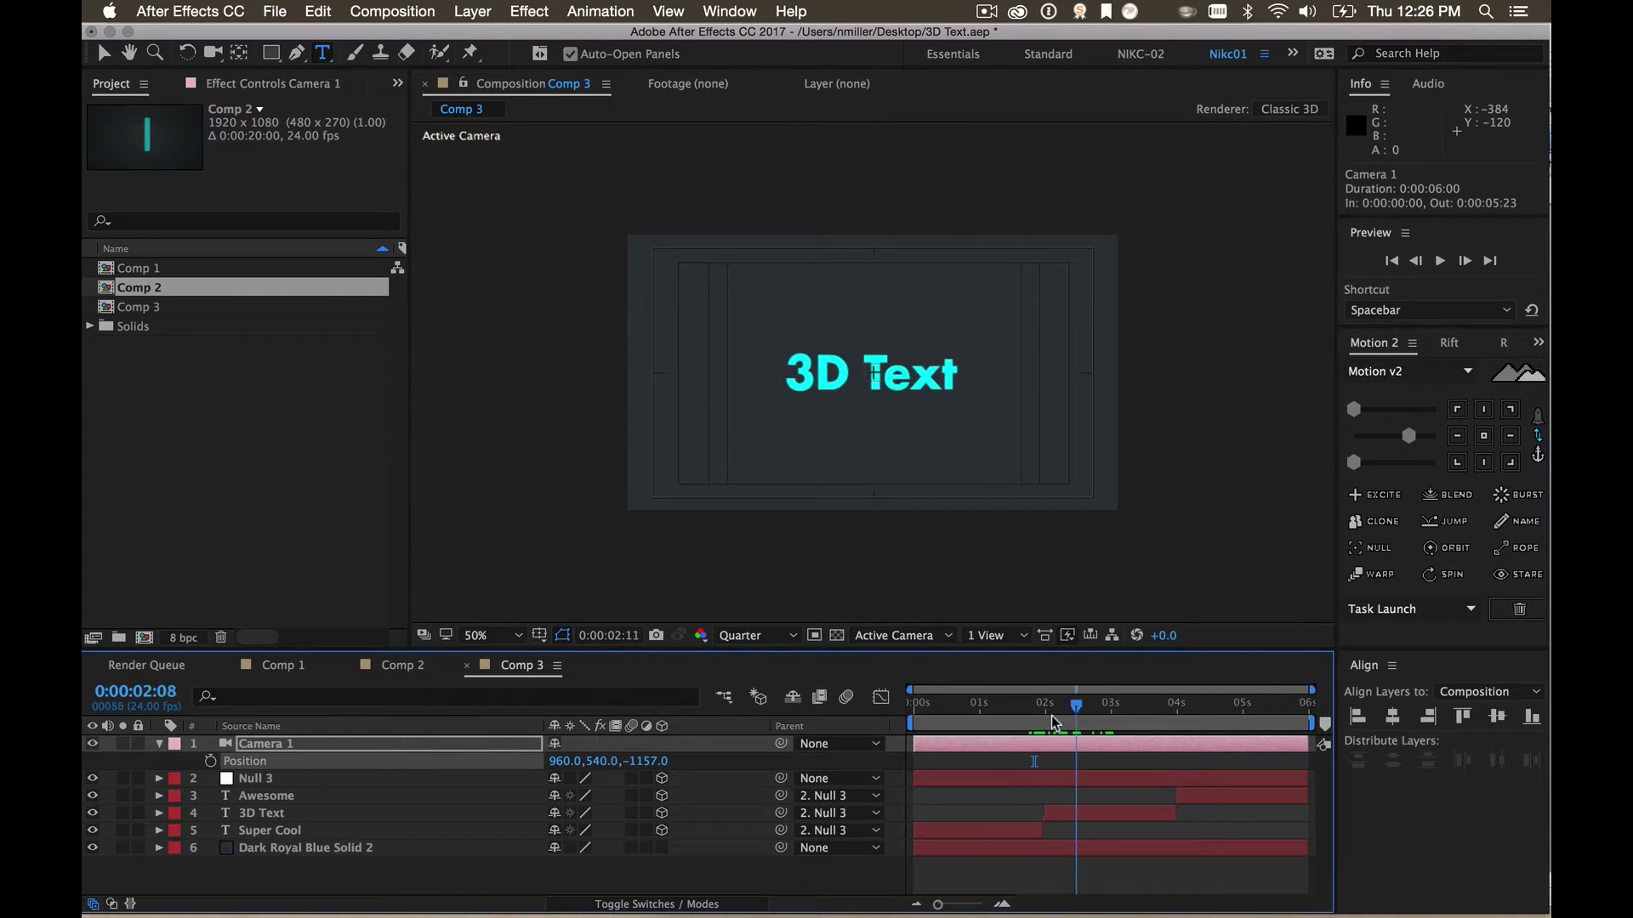
left_click_drag(1077, 719, 1102, 712)
left_click(942, 706)
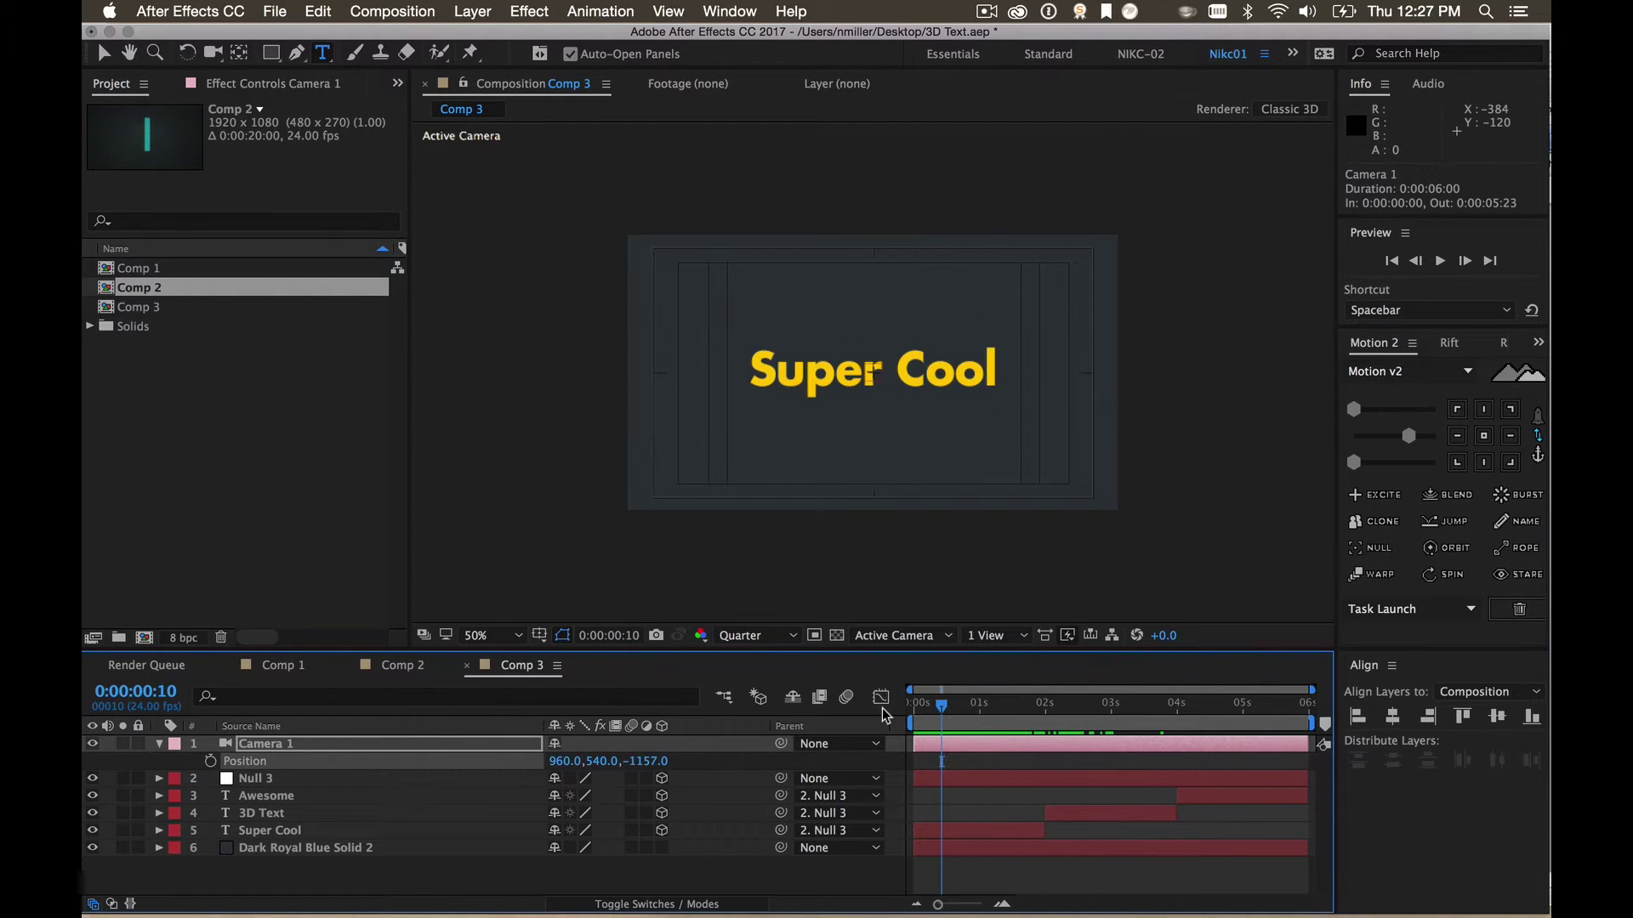
left_click(159, 744)
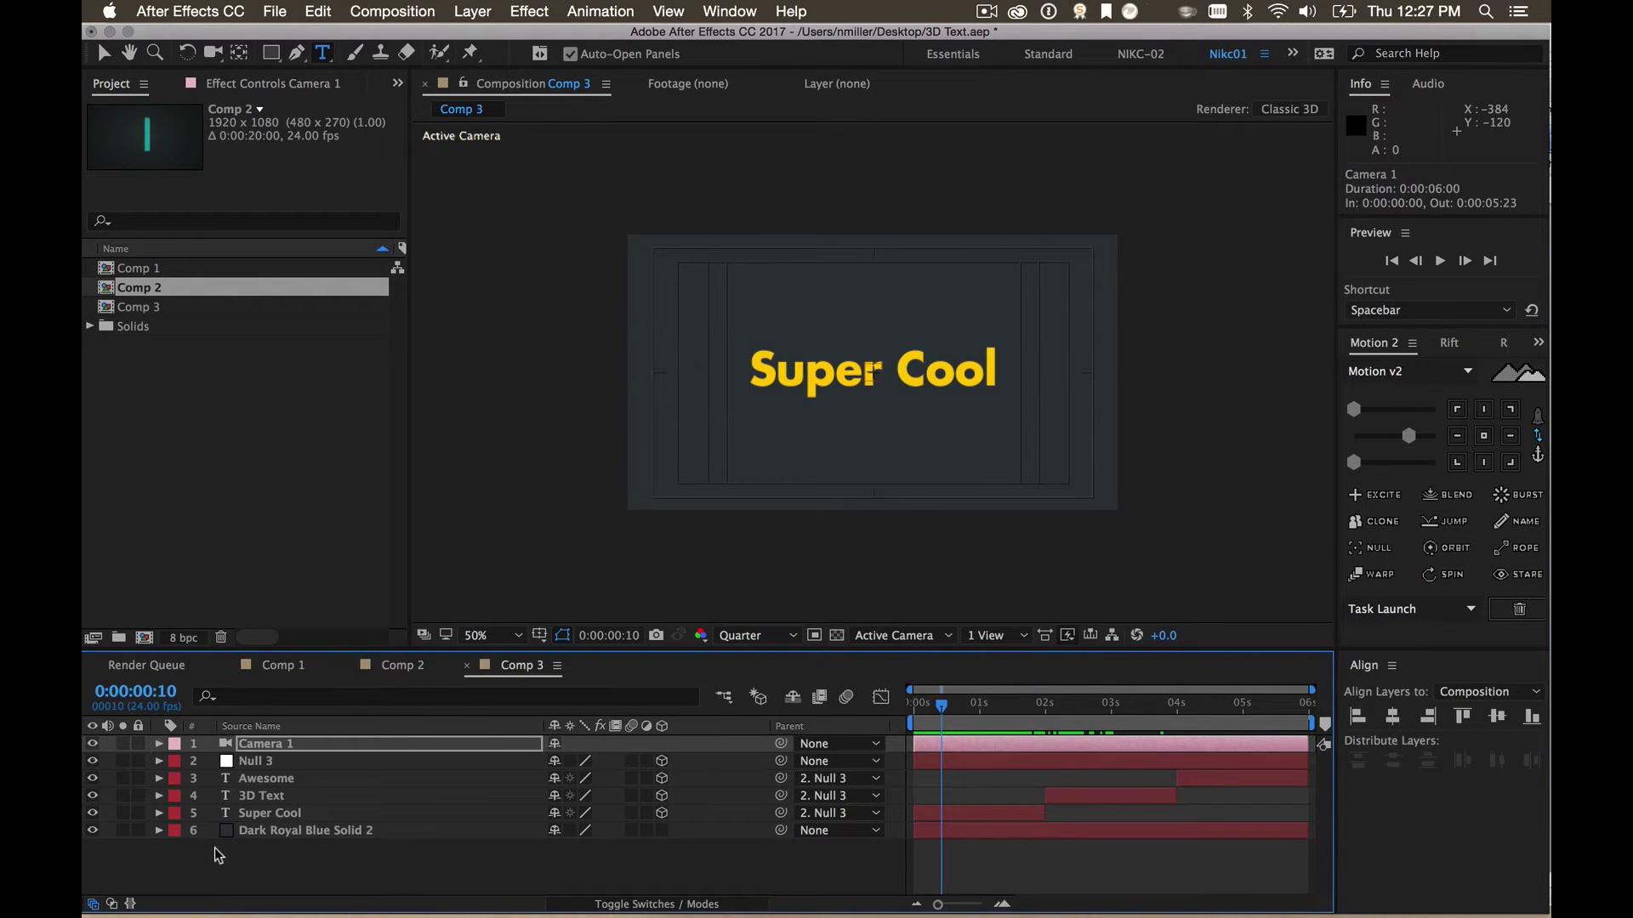
left_click(342, 719)
mouse_move(1011, 713)
left_mouse_down()
mouse_move(1037, 712)
mouse_move(1020, 719)
left_mouse_up()
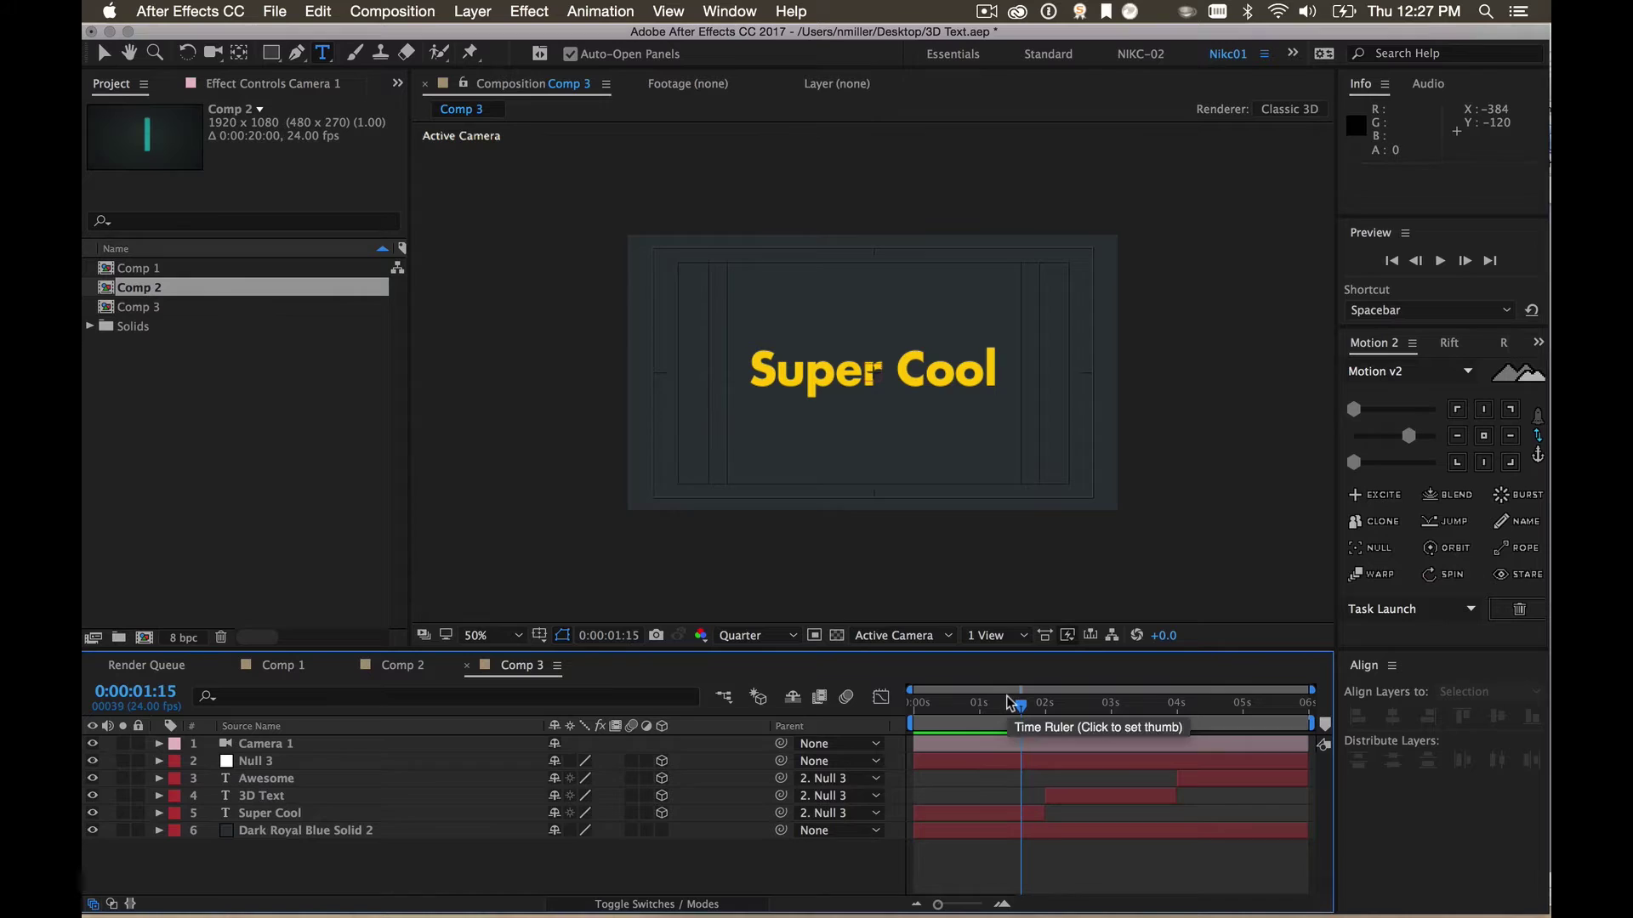
Change Comp 3's renderer from Classic 3D to CINEMA 4D and bring up its Options
left_click(1272, 112)
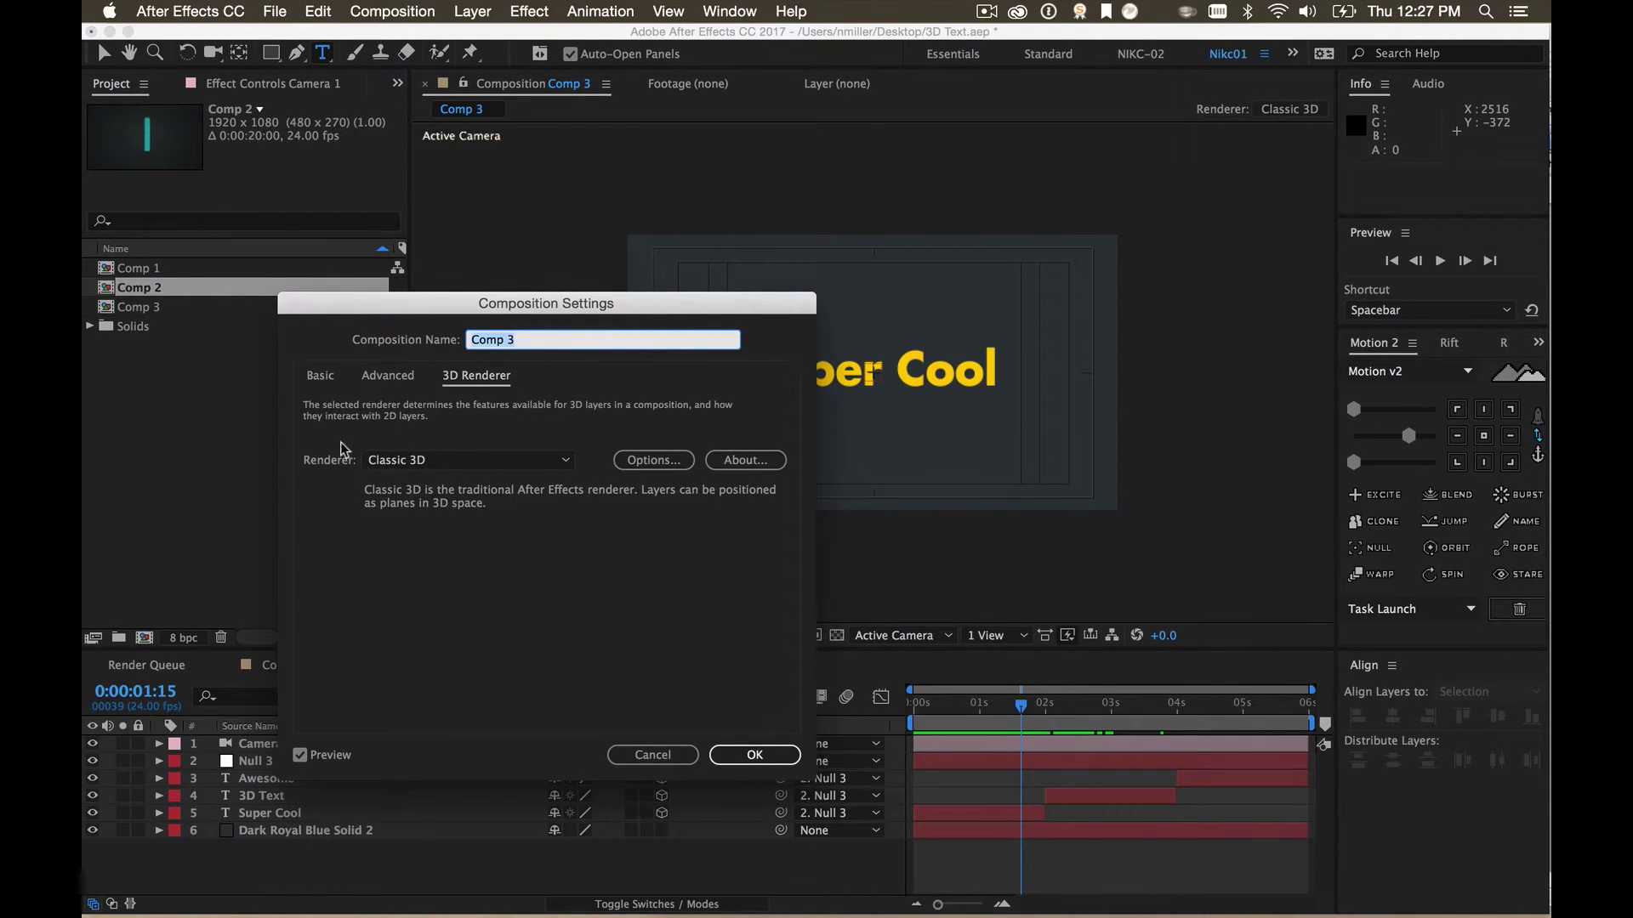
left_click(398, 462)
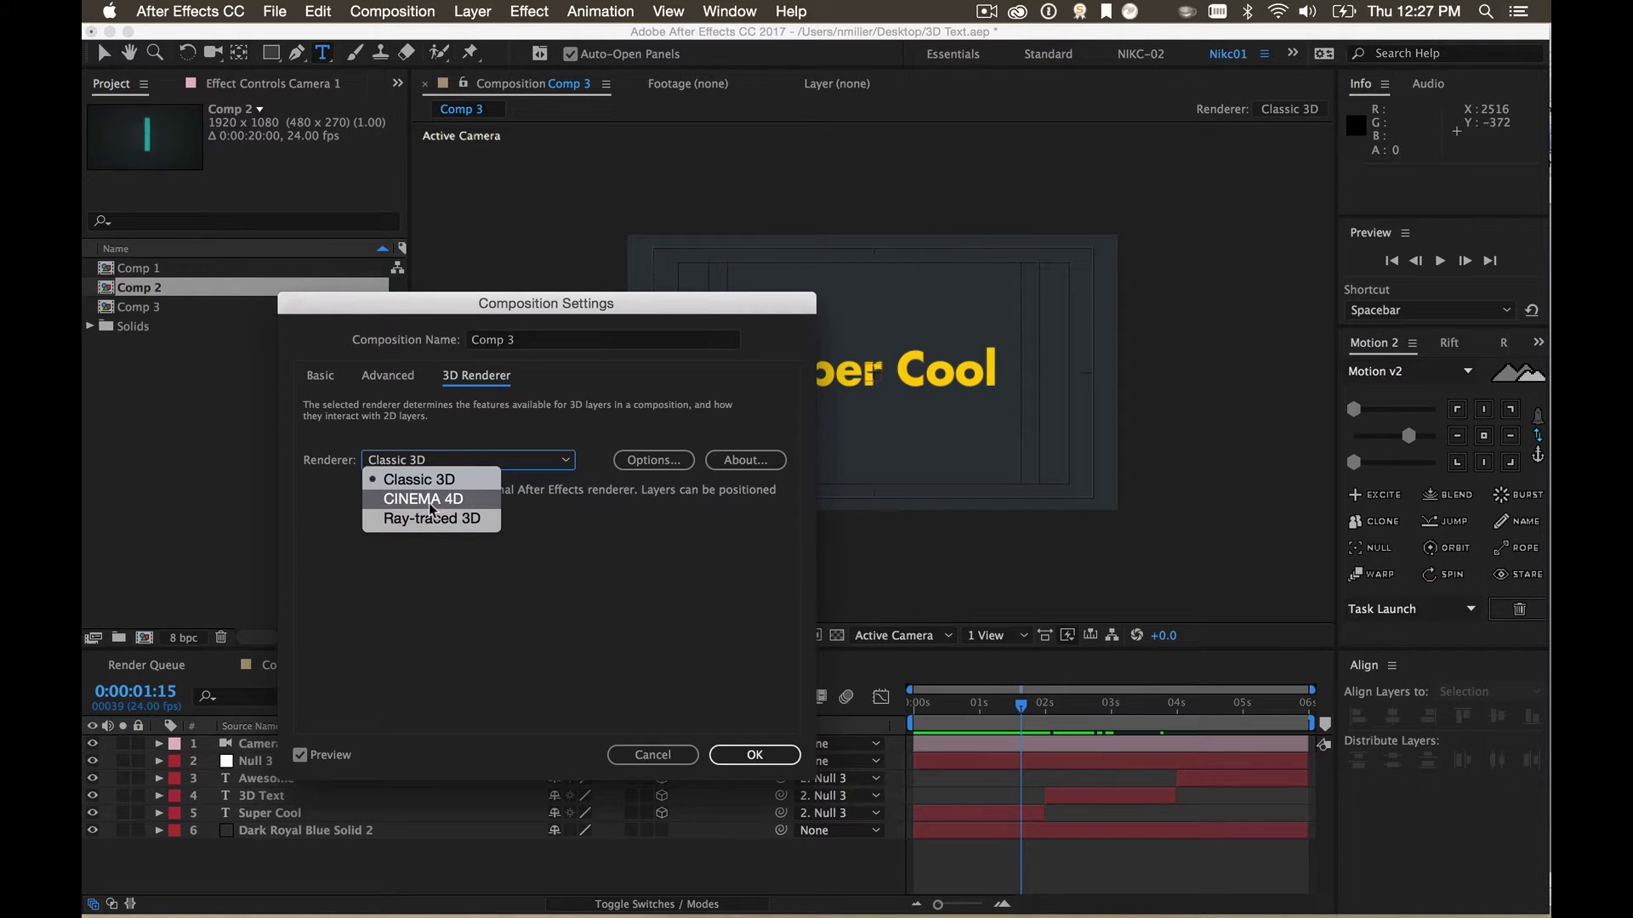
left_click(425, 501)
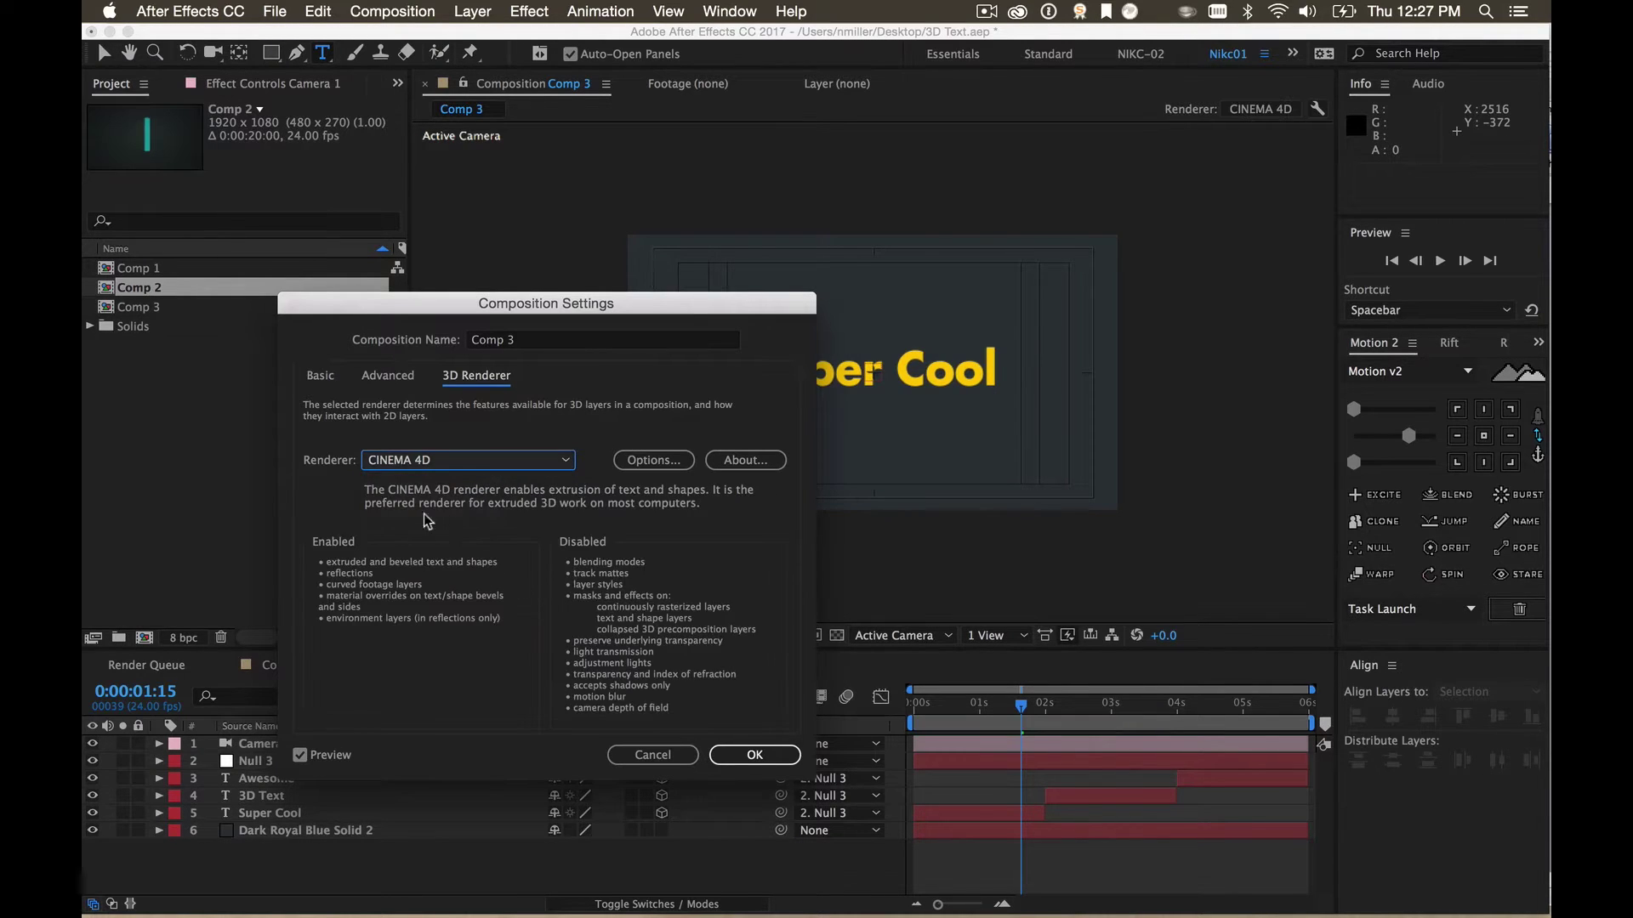
left_click(642, 454)
left_click(645, 461)
left_click(637, 460)
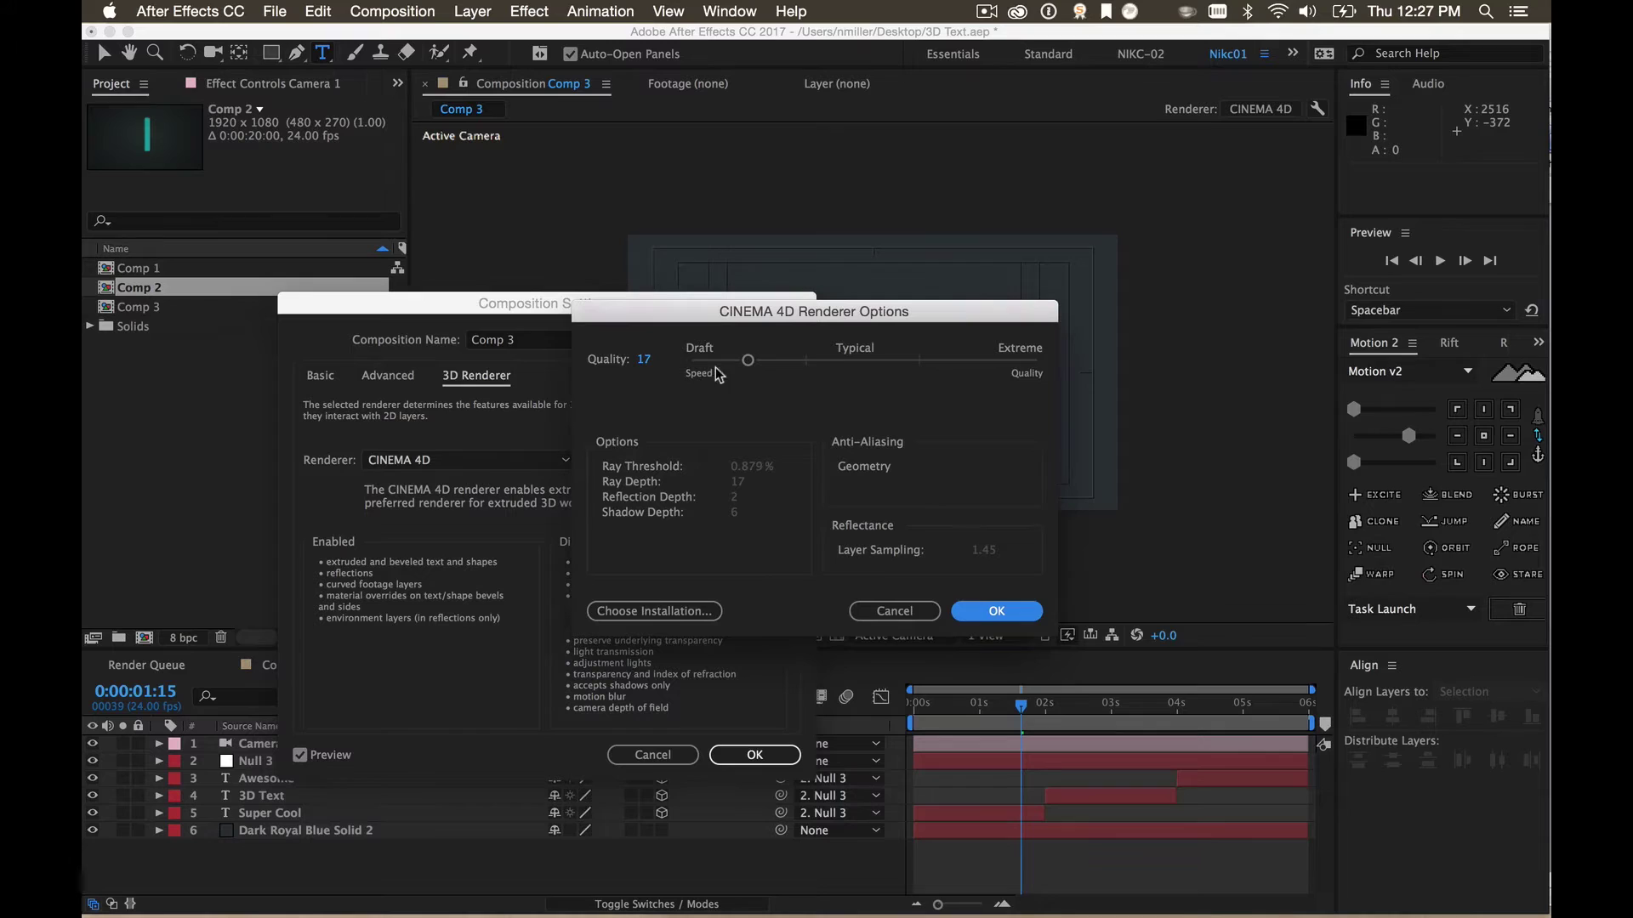
Raise the CINEMA 4D render quality from 17 to 20 and confirm it
left_click(891, 612)
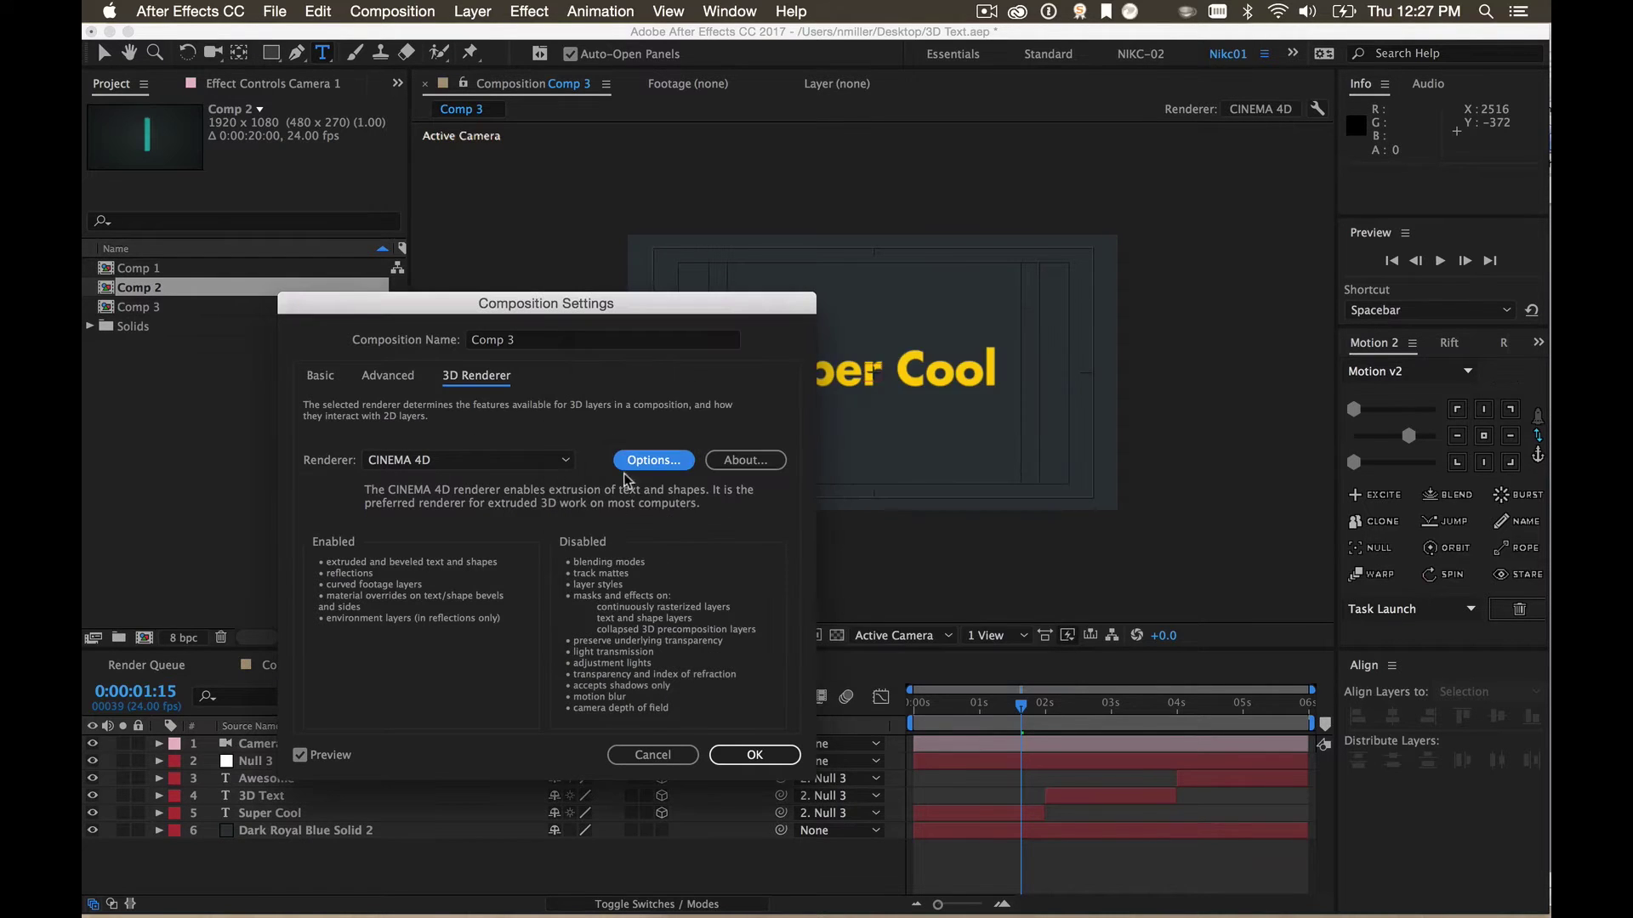
left_click(686, 462)
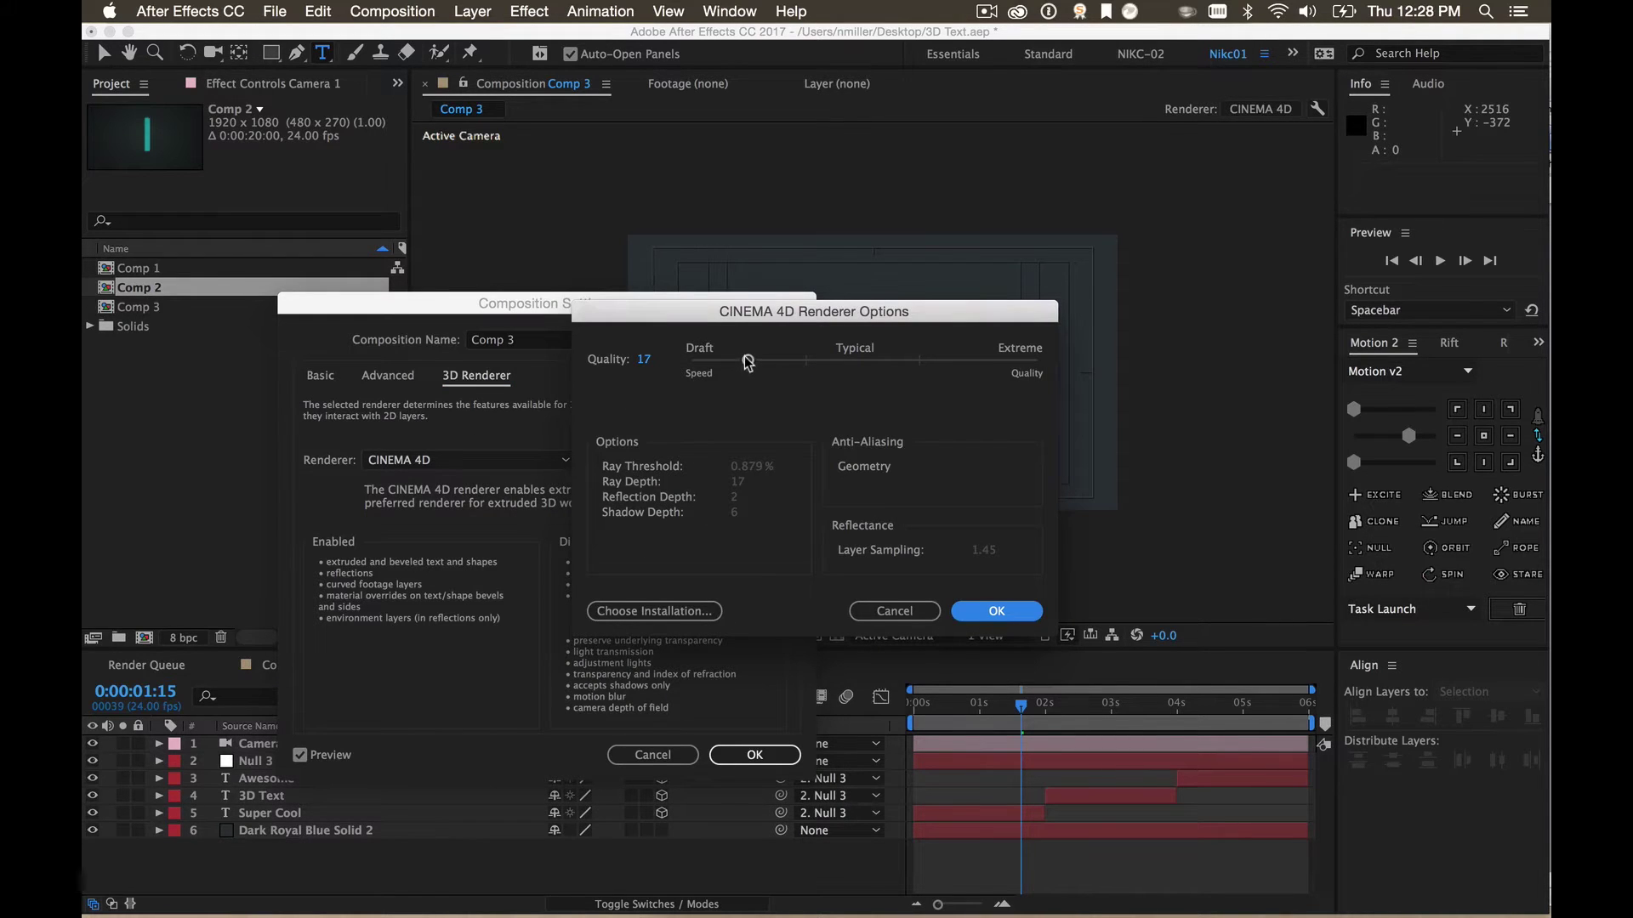
left_click_drag(747, 364, 754, 366)
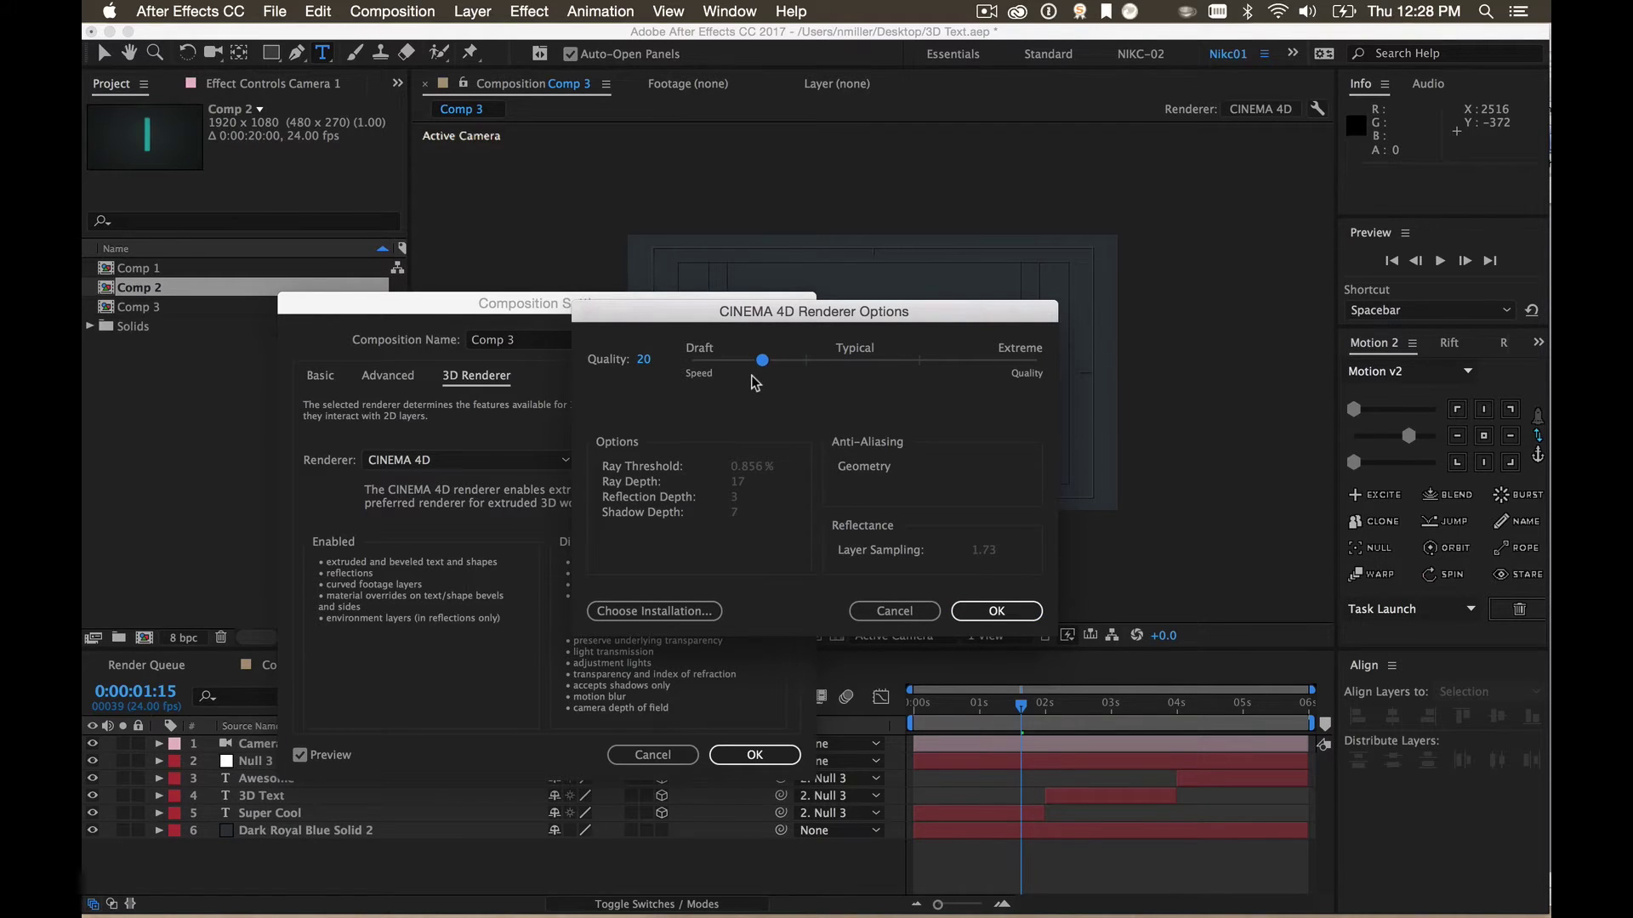
mouse_move(763, 361)
left_mouse_down()
mouse_move(728, 363)
mouse_move(748, 366)
left_mouse_up()
left_click(748, 363)
mouse_move(748, 365)
left_mouse_down()
mouse_move(985, 368)
mouse_move(762, 370)
left_mouse_up()
left_click(990, 612)
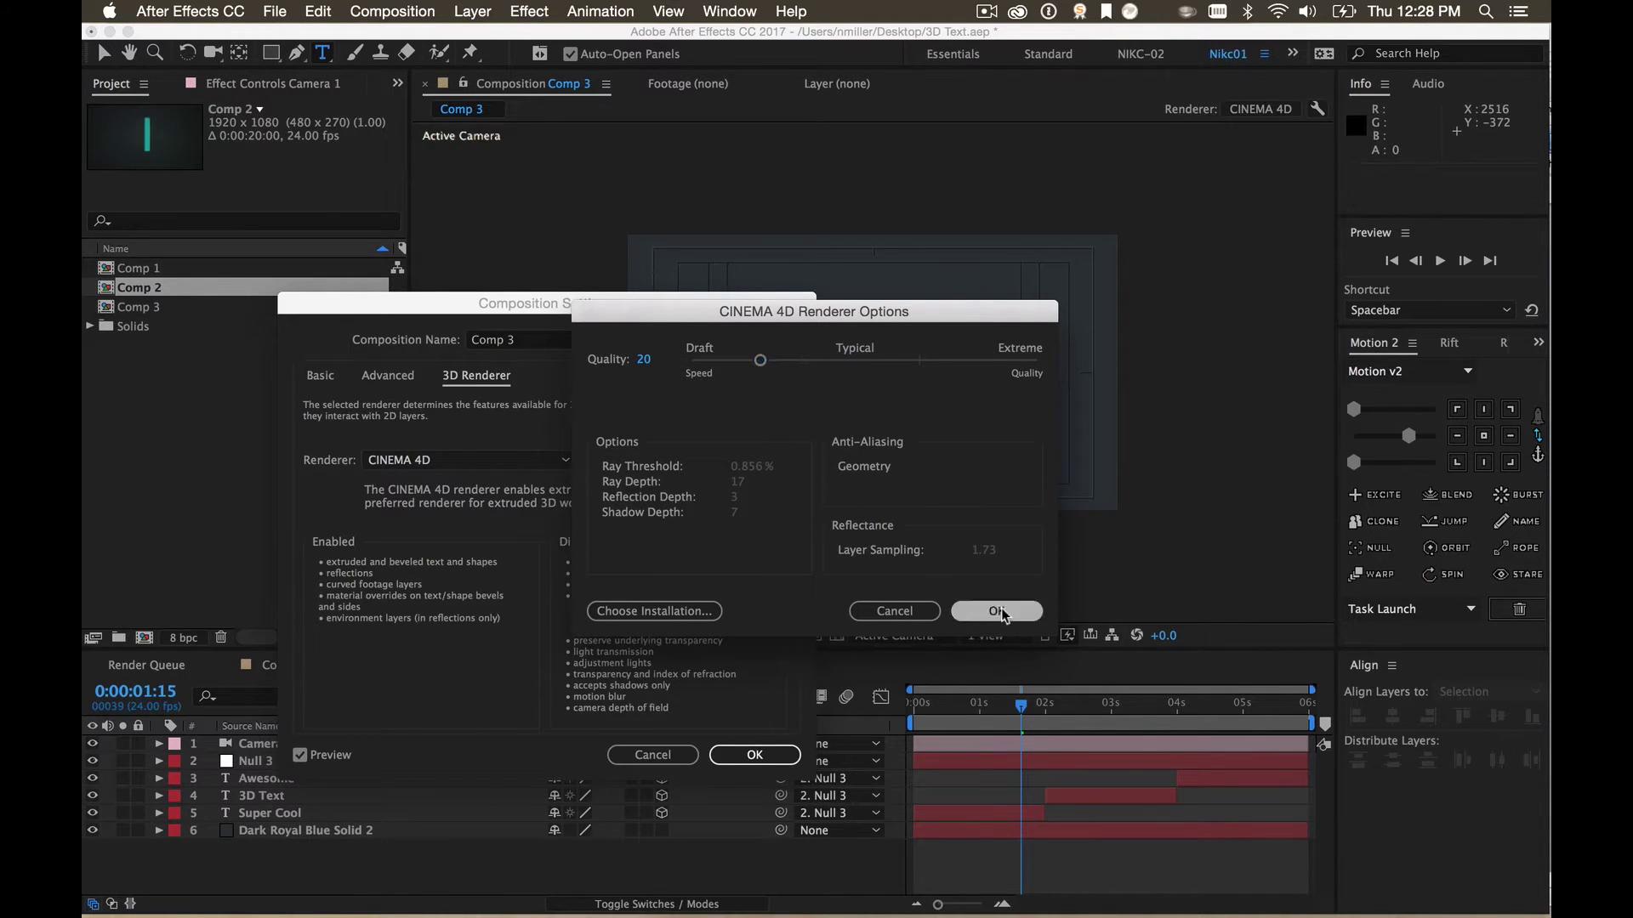
Accept the comp settings, scrub the spin, then expand Super Cool at 0:00:00:23
left_click(740, 754)
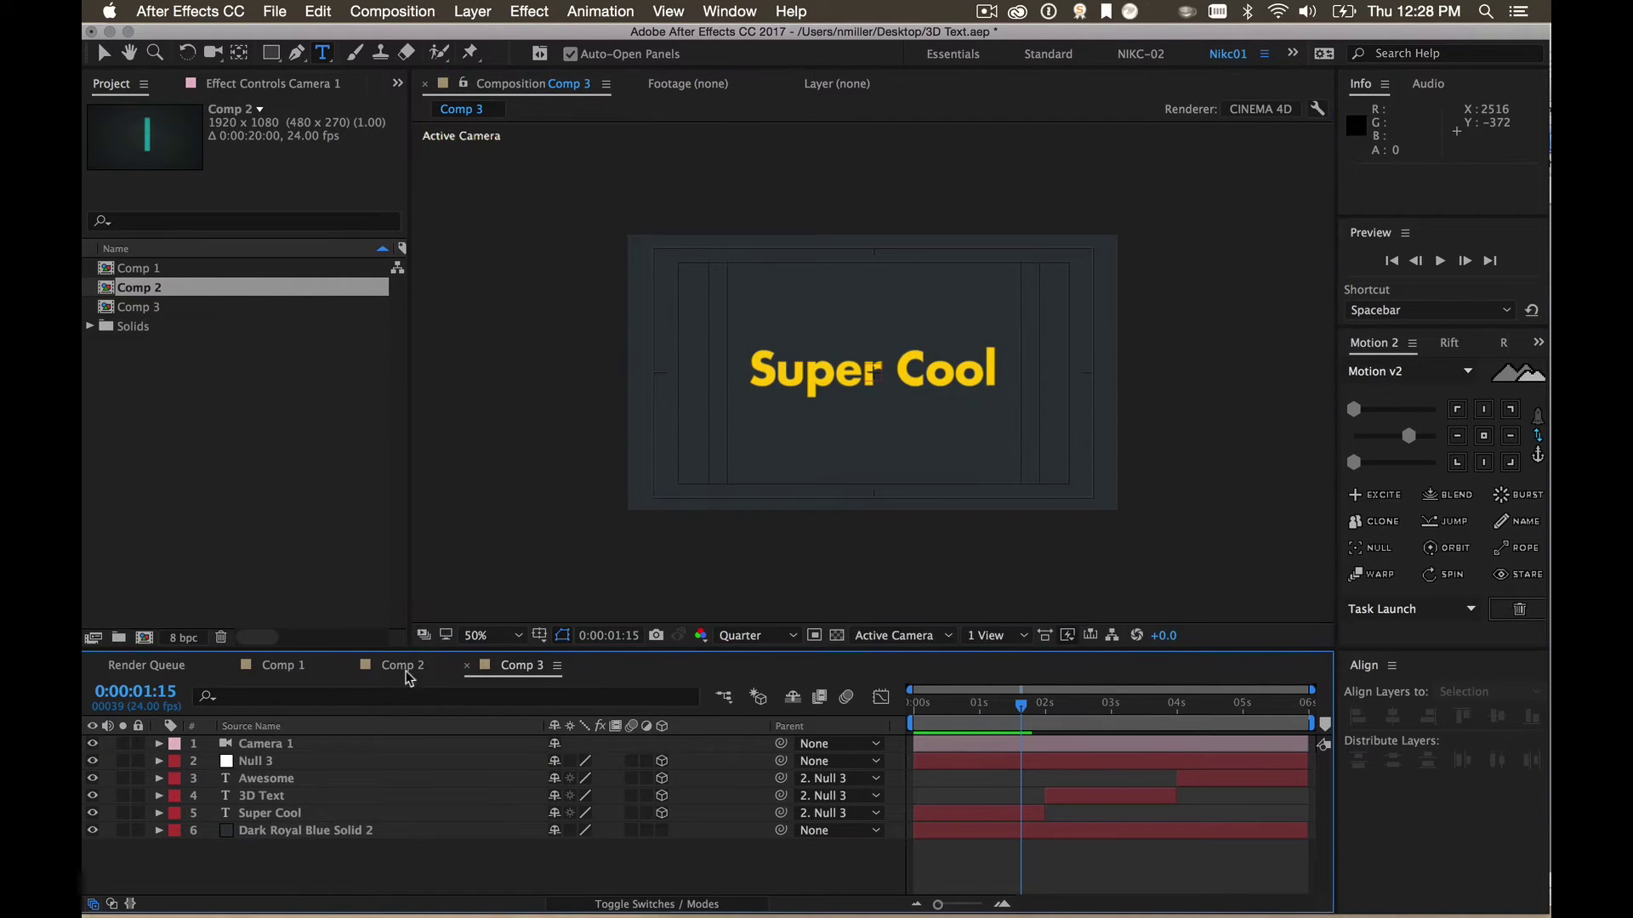
left_click(1027, 706)
left_click_drag(1035, 709, 1056, 706)
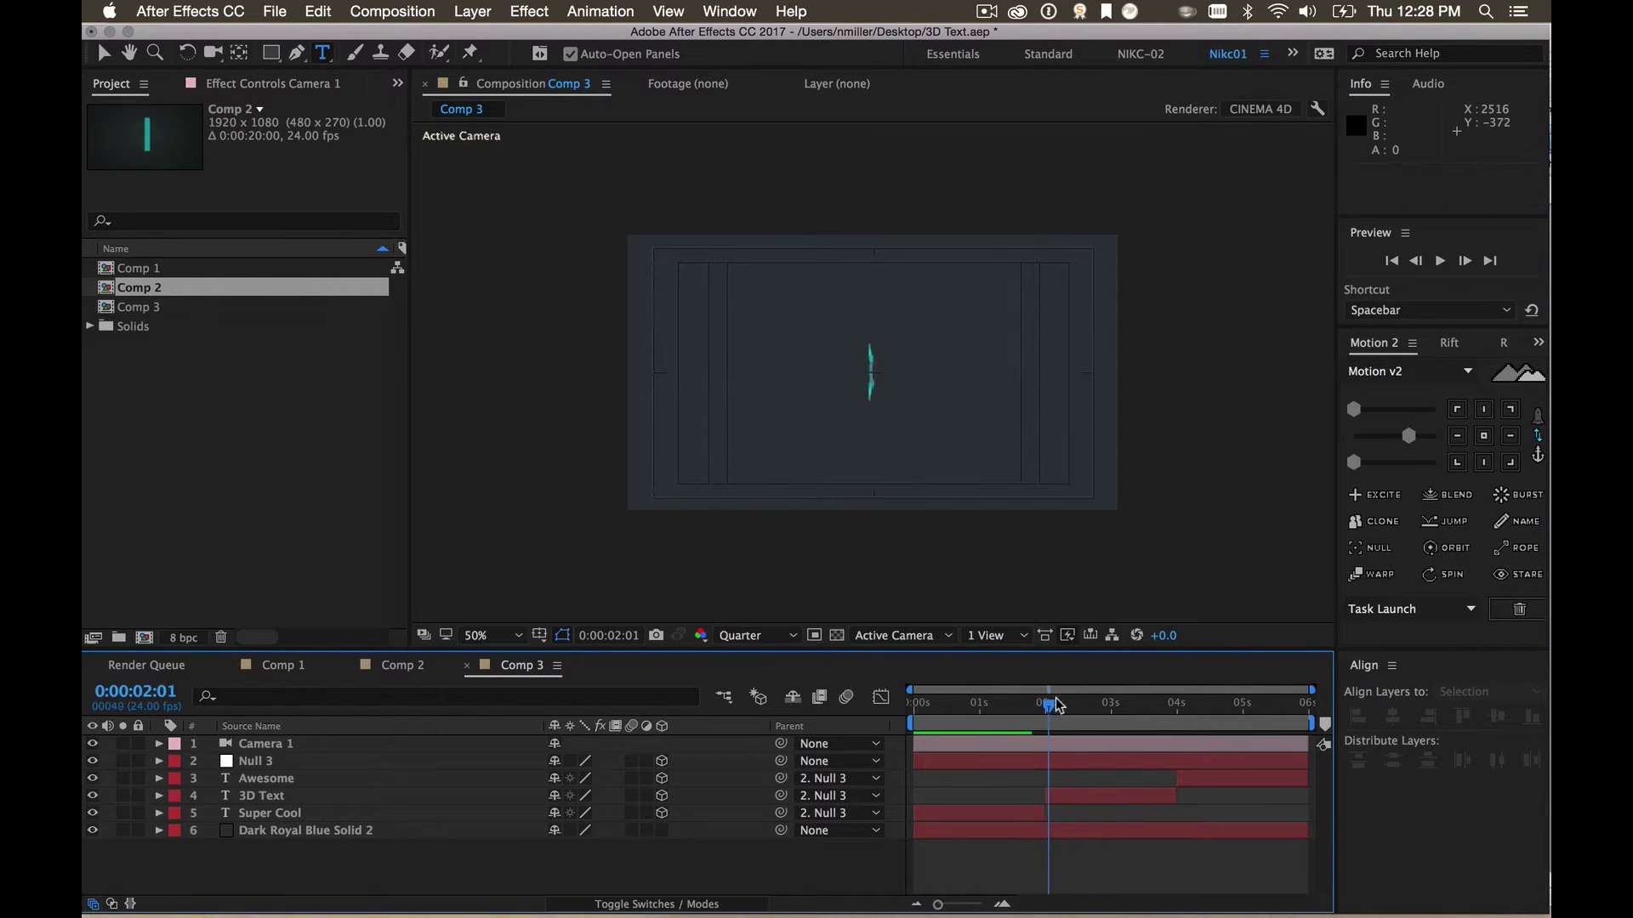
left_click(977, 703)
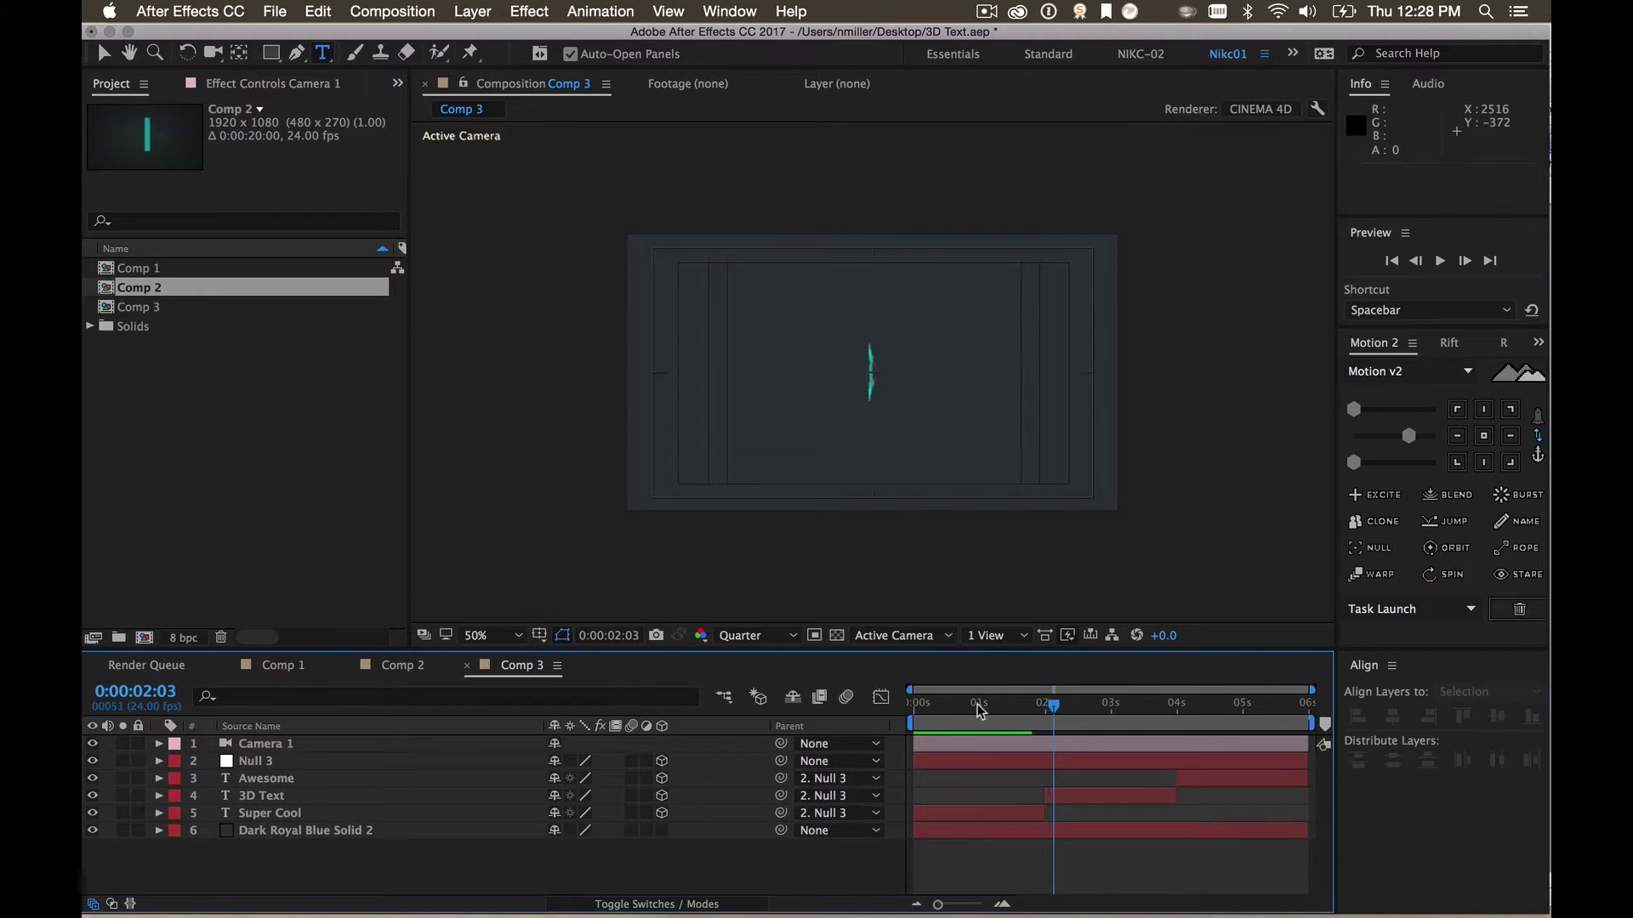
left_click(159, 814)
scroll(200, 797, "down", 2)
Set Super Cool's Extrusion Depth to 50 and scrub the spin to inspect the solid letters
left_click(177, 778)
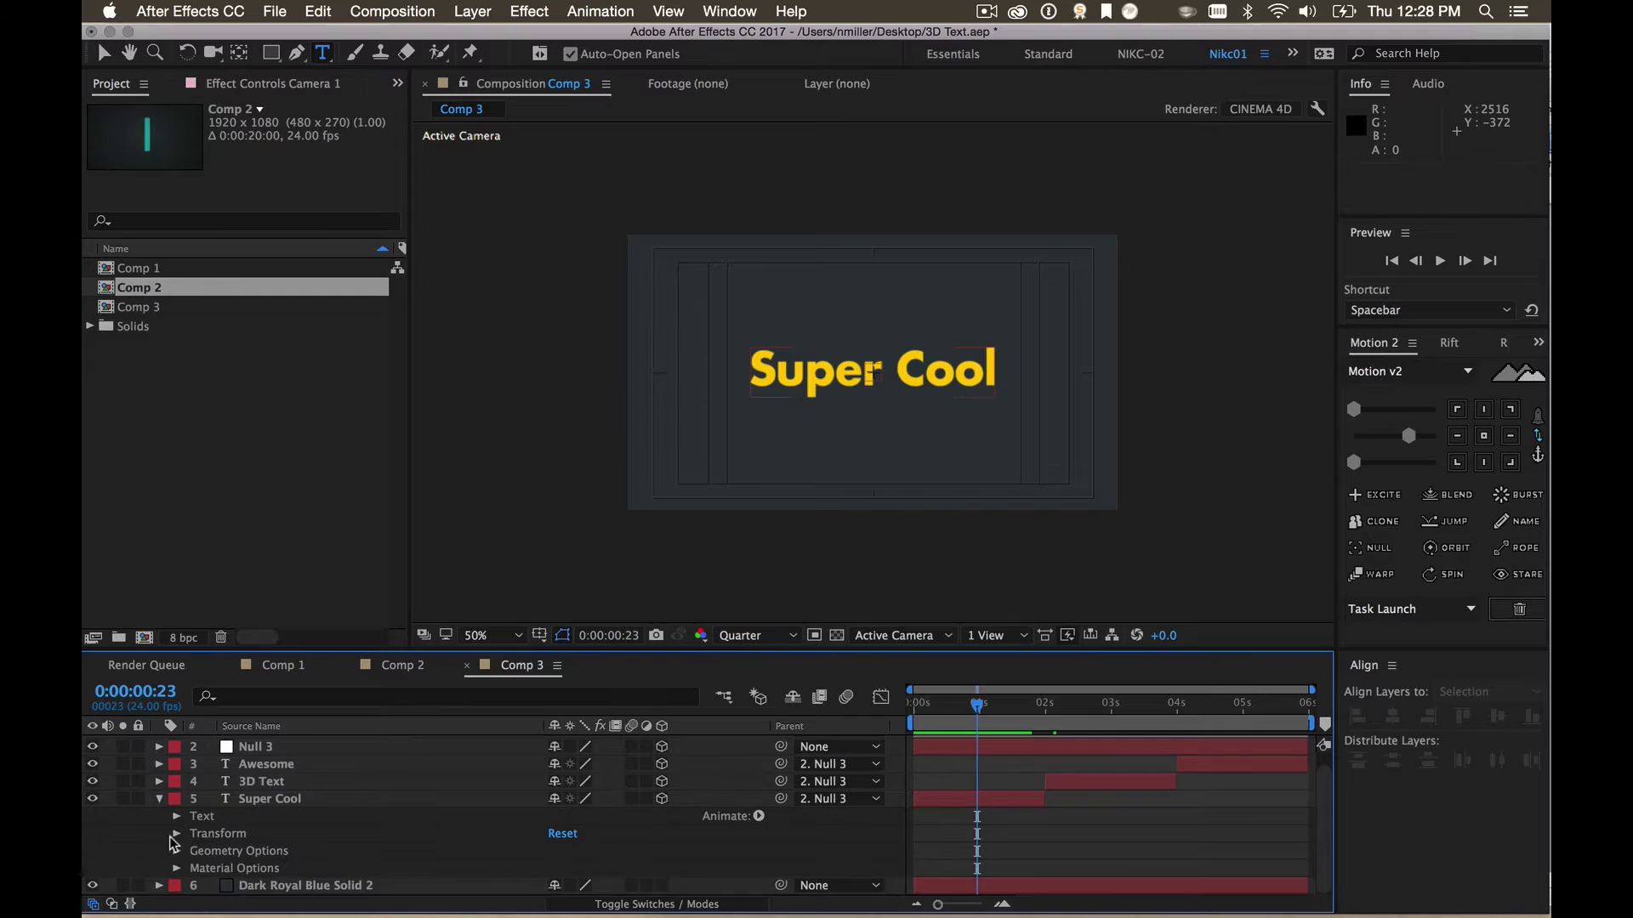
left_click(177, 868)
scroll(177, 790, "down", 3)
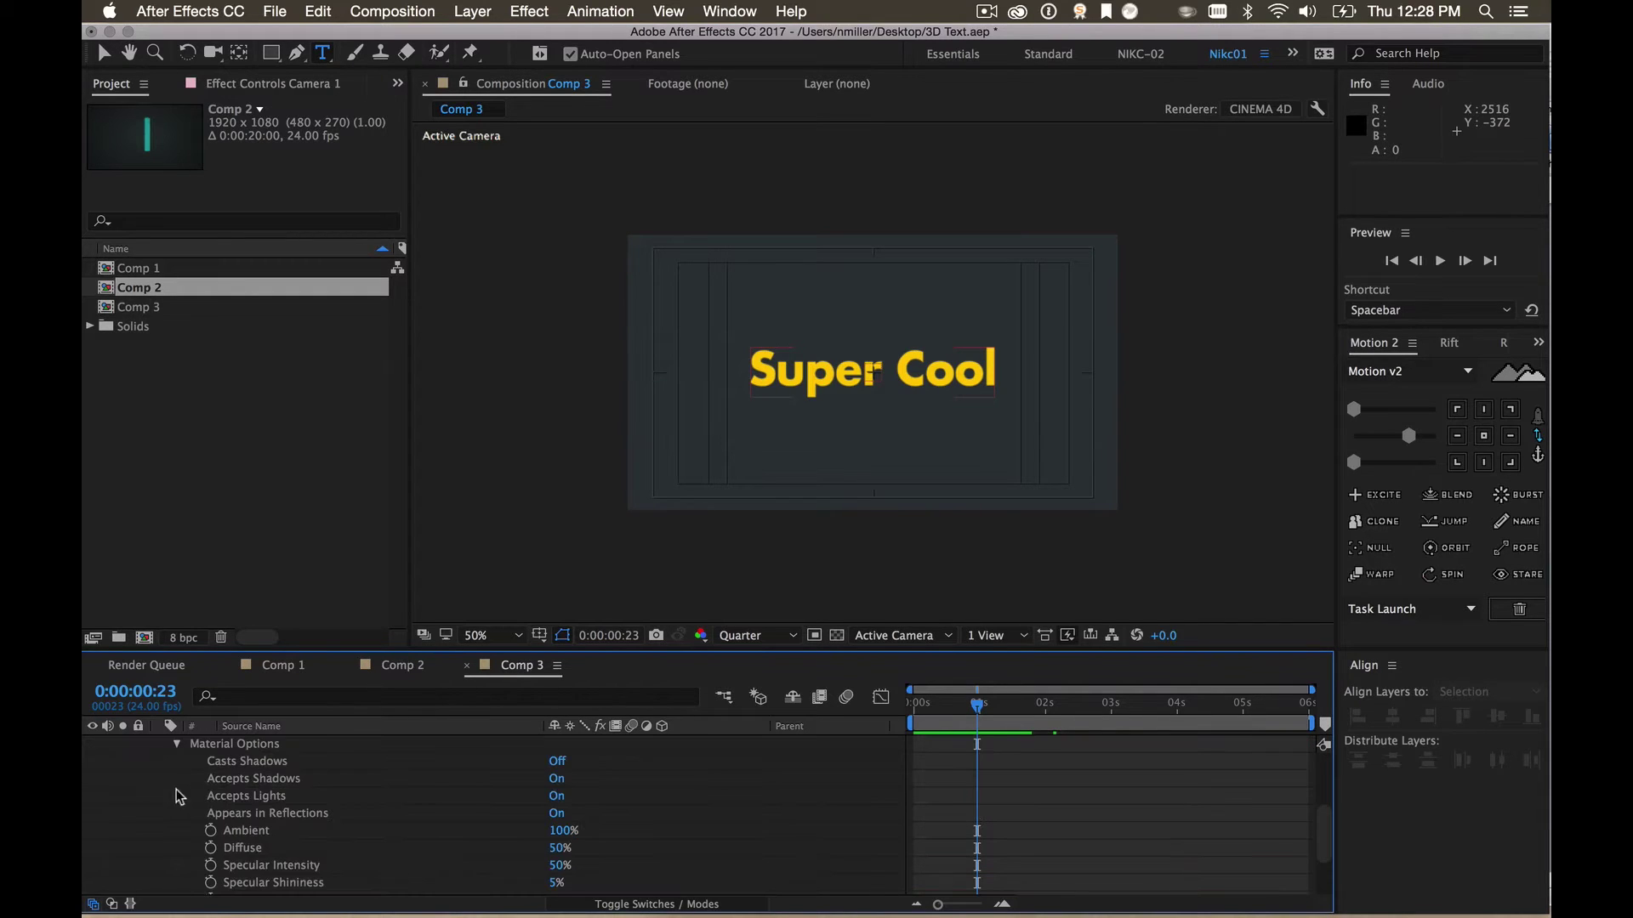
scroll(177, 770, "up", 4)
scroll(180, 874, "up", 1)
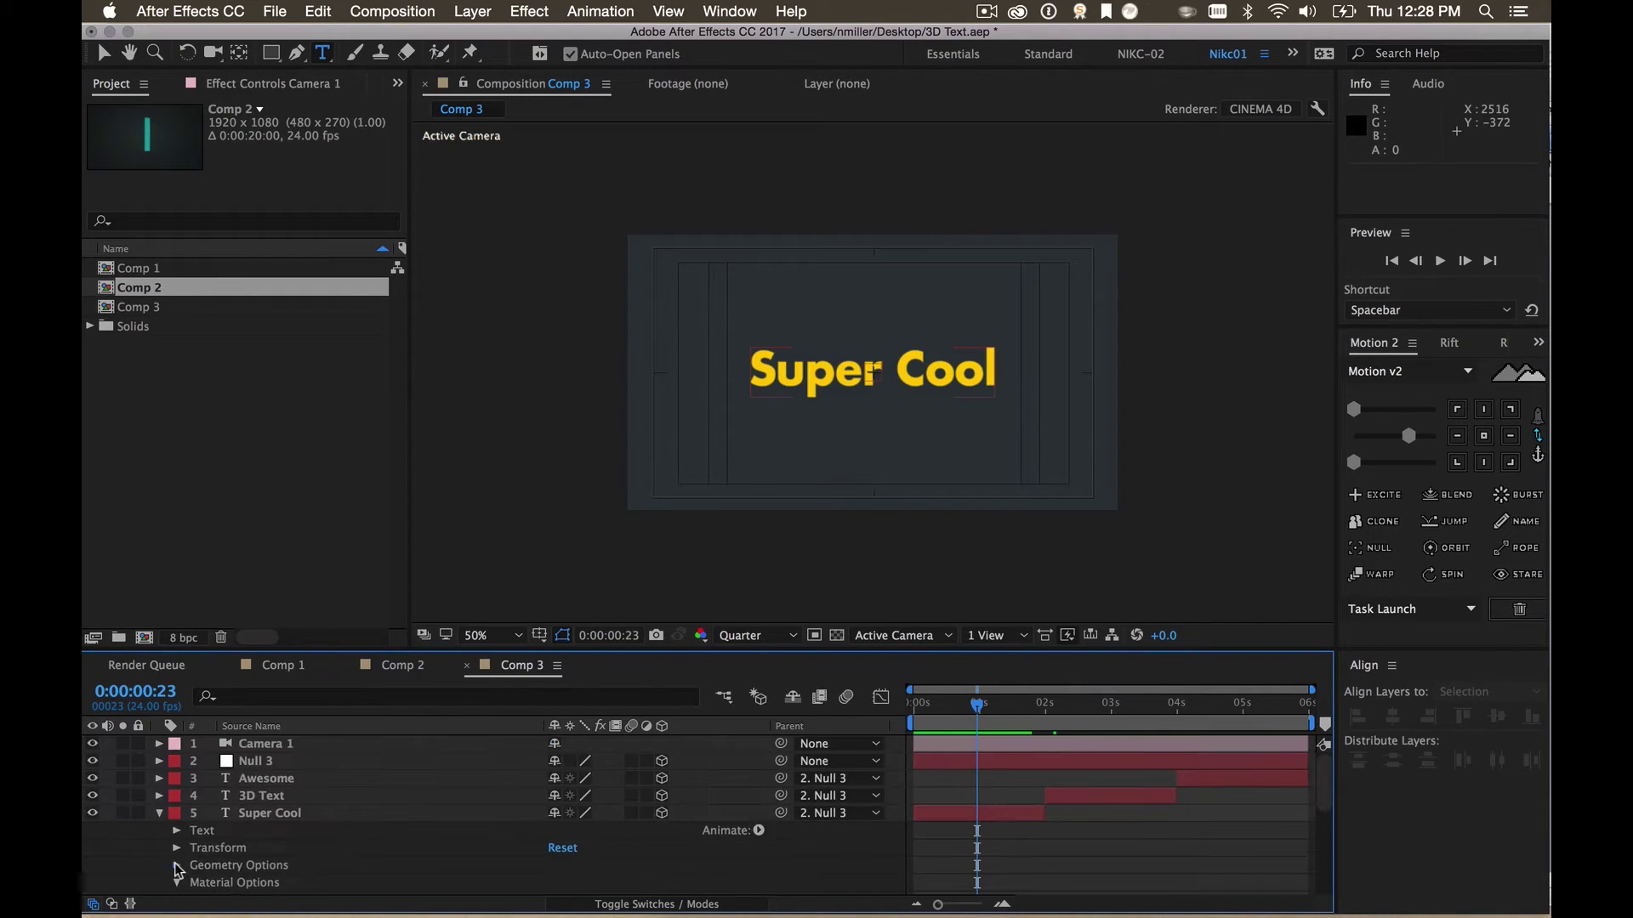
left_click(177, 867)
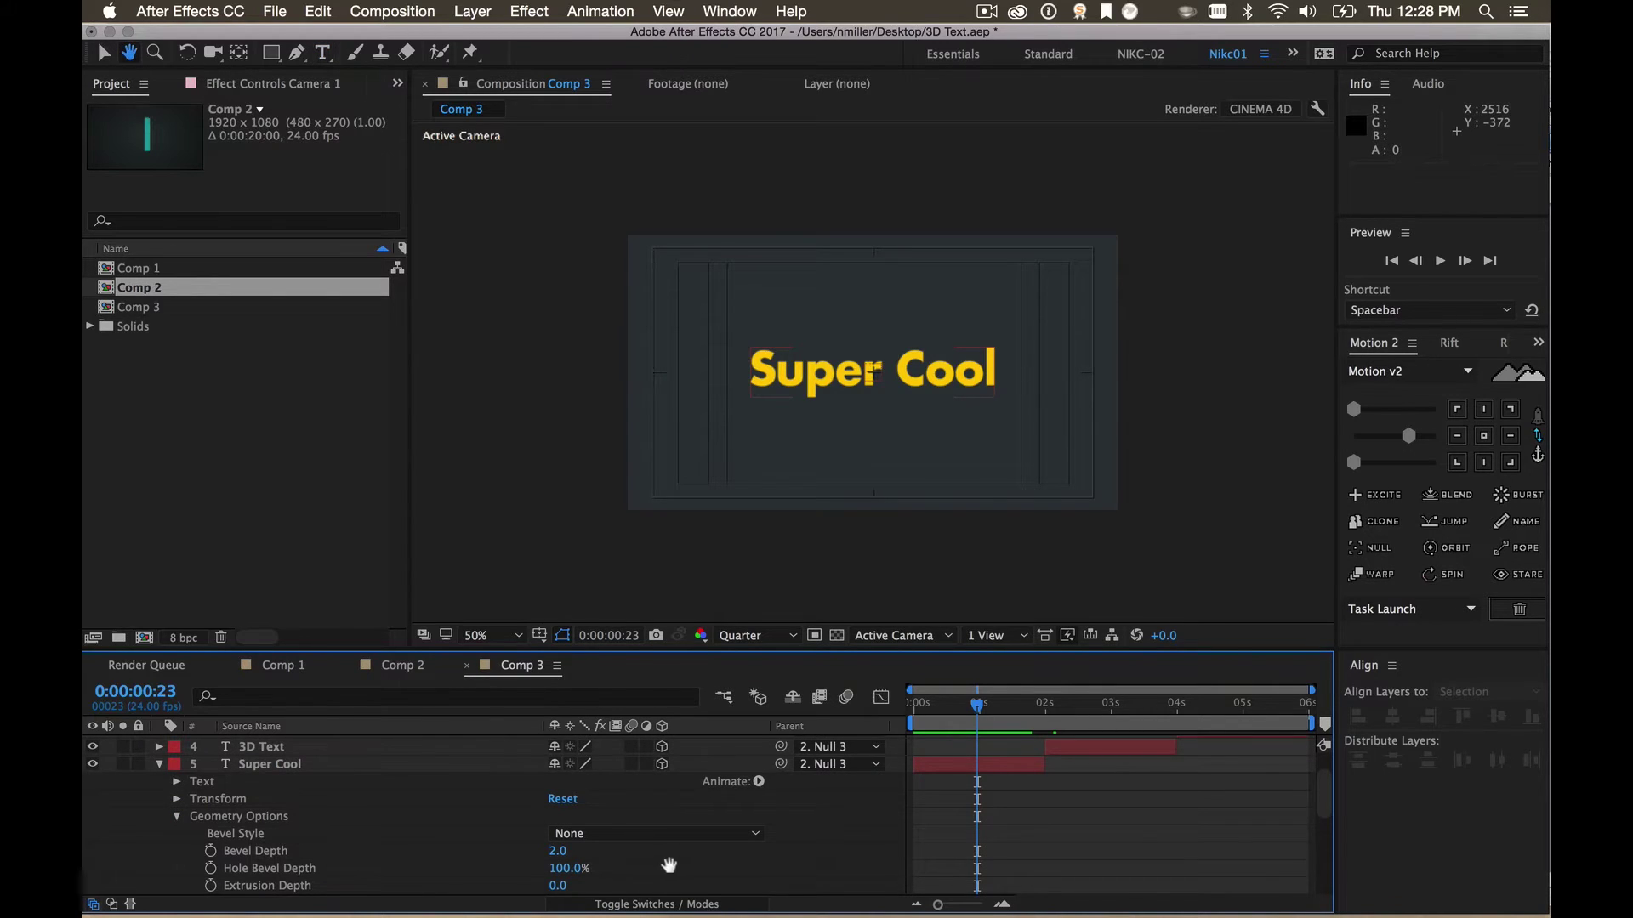
scroll(674, 868, "down", 4)
scroll(667, 778, "down", 1)
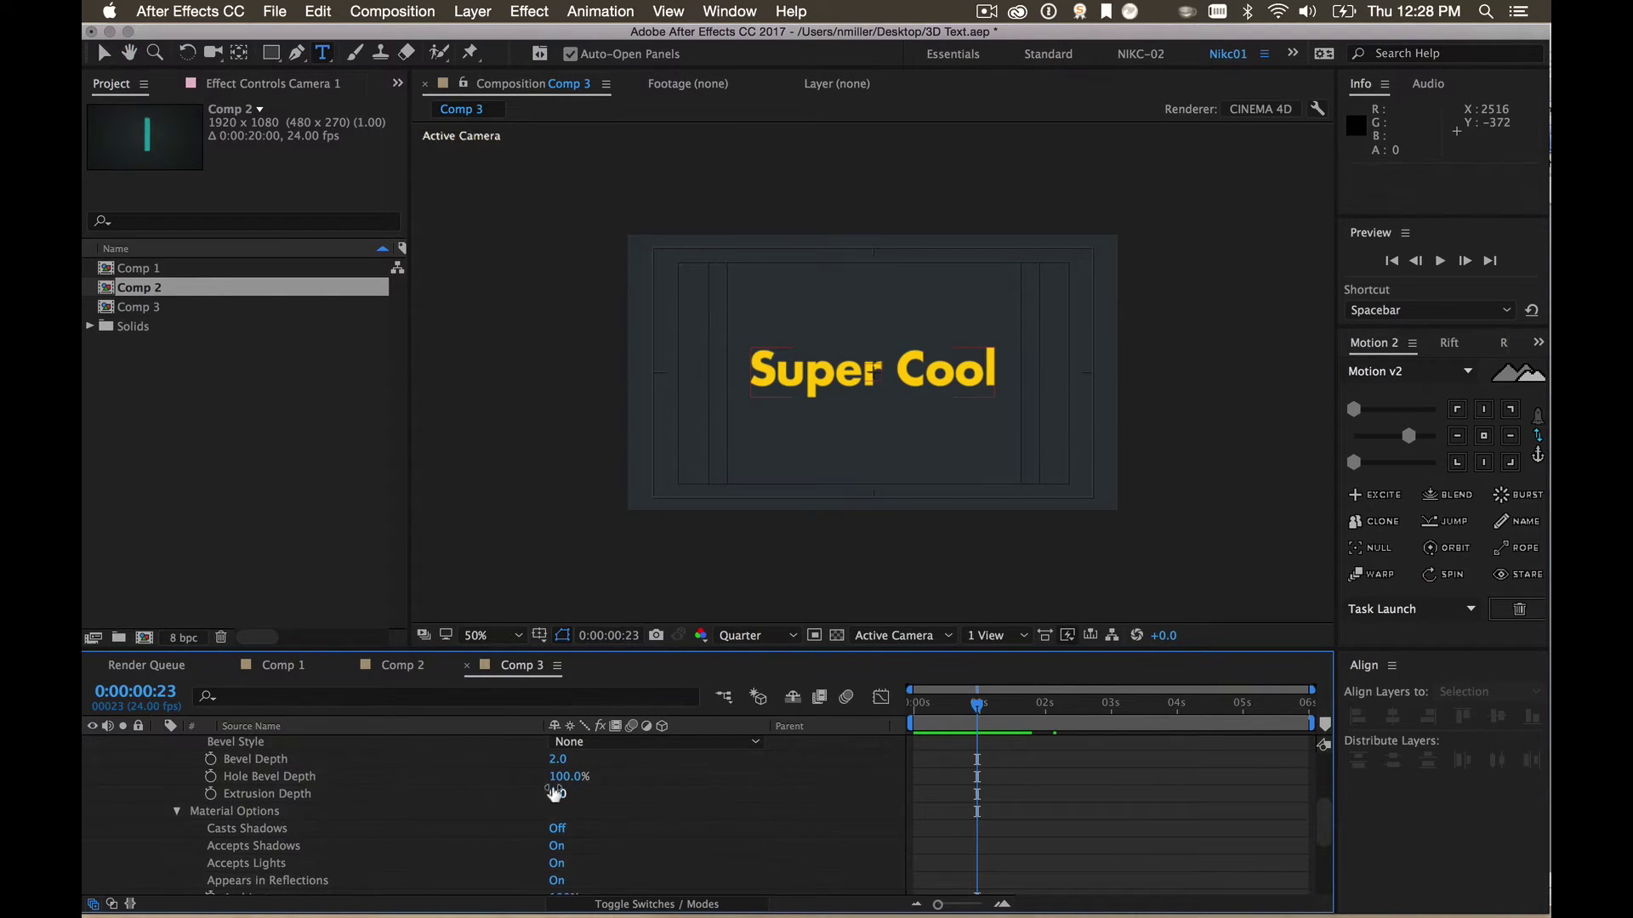
left_click_drag(558, 793, 588, 775)
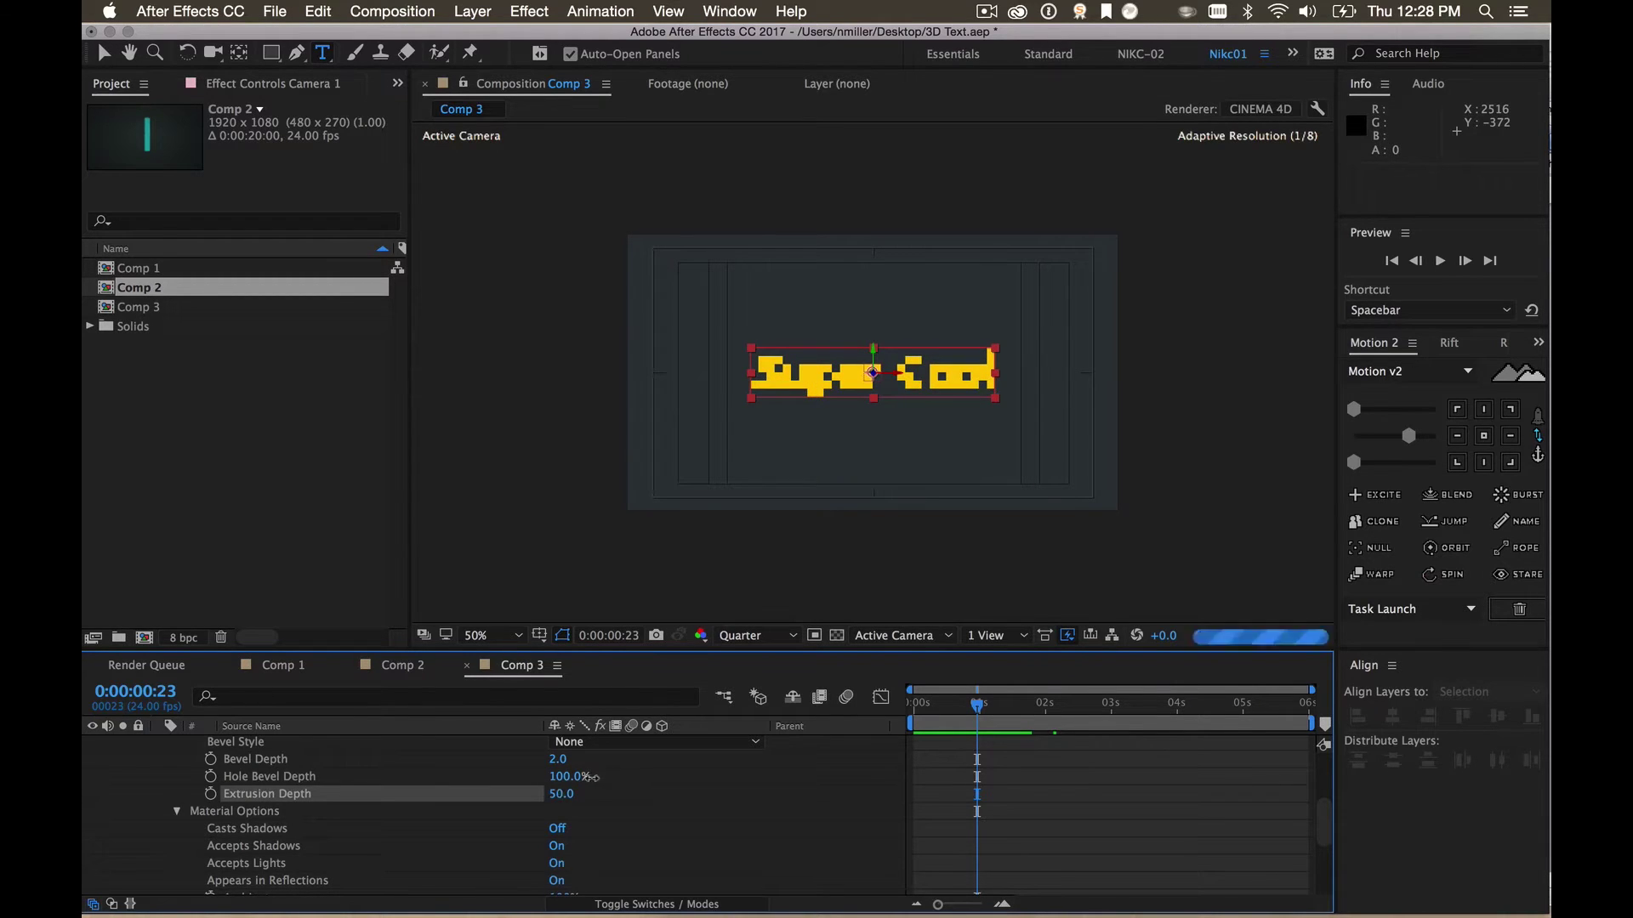
left_click(560, 795)
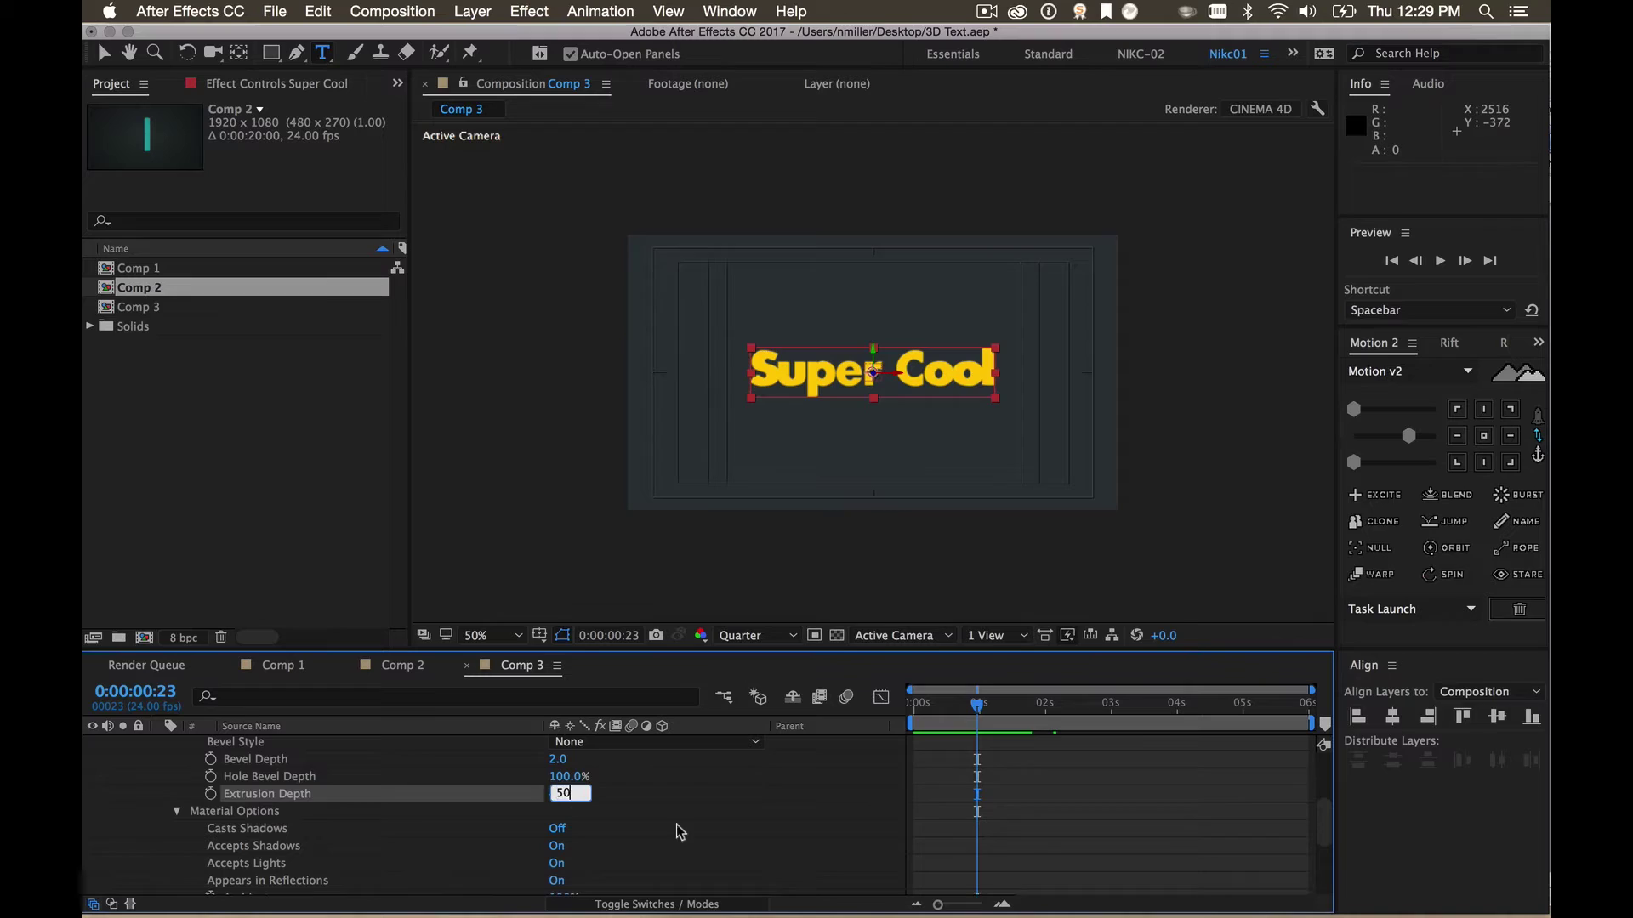
left_click(677, 823)
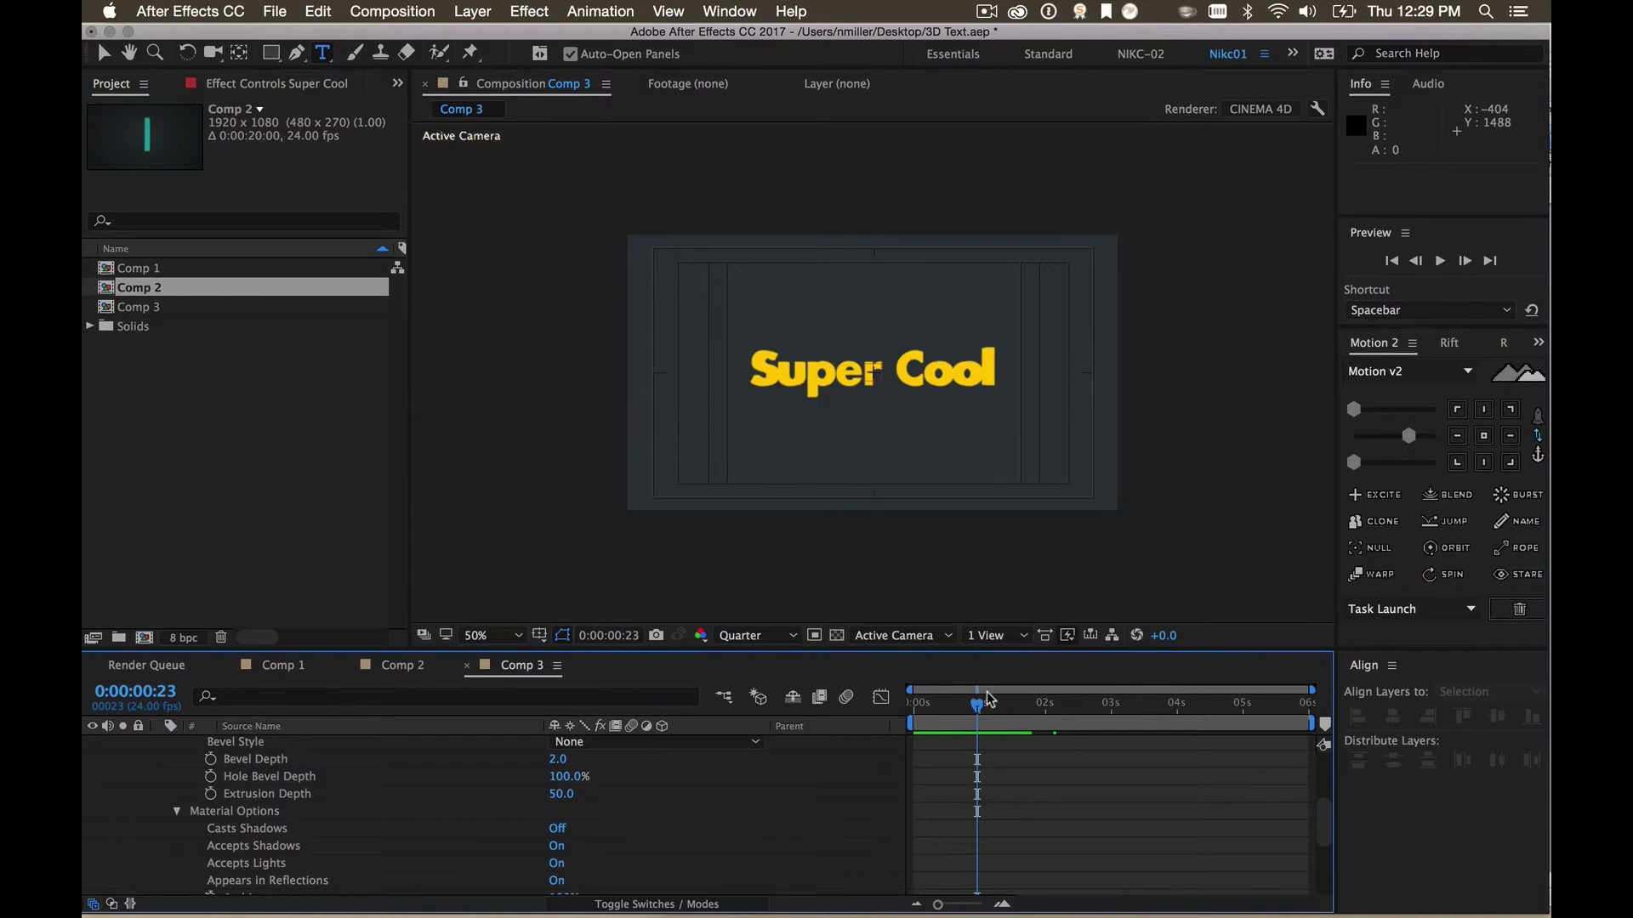
left_click_drag(986, 700, 1044, 703)
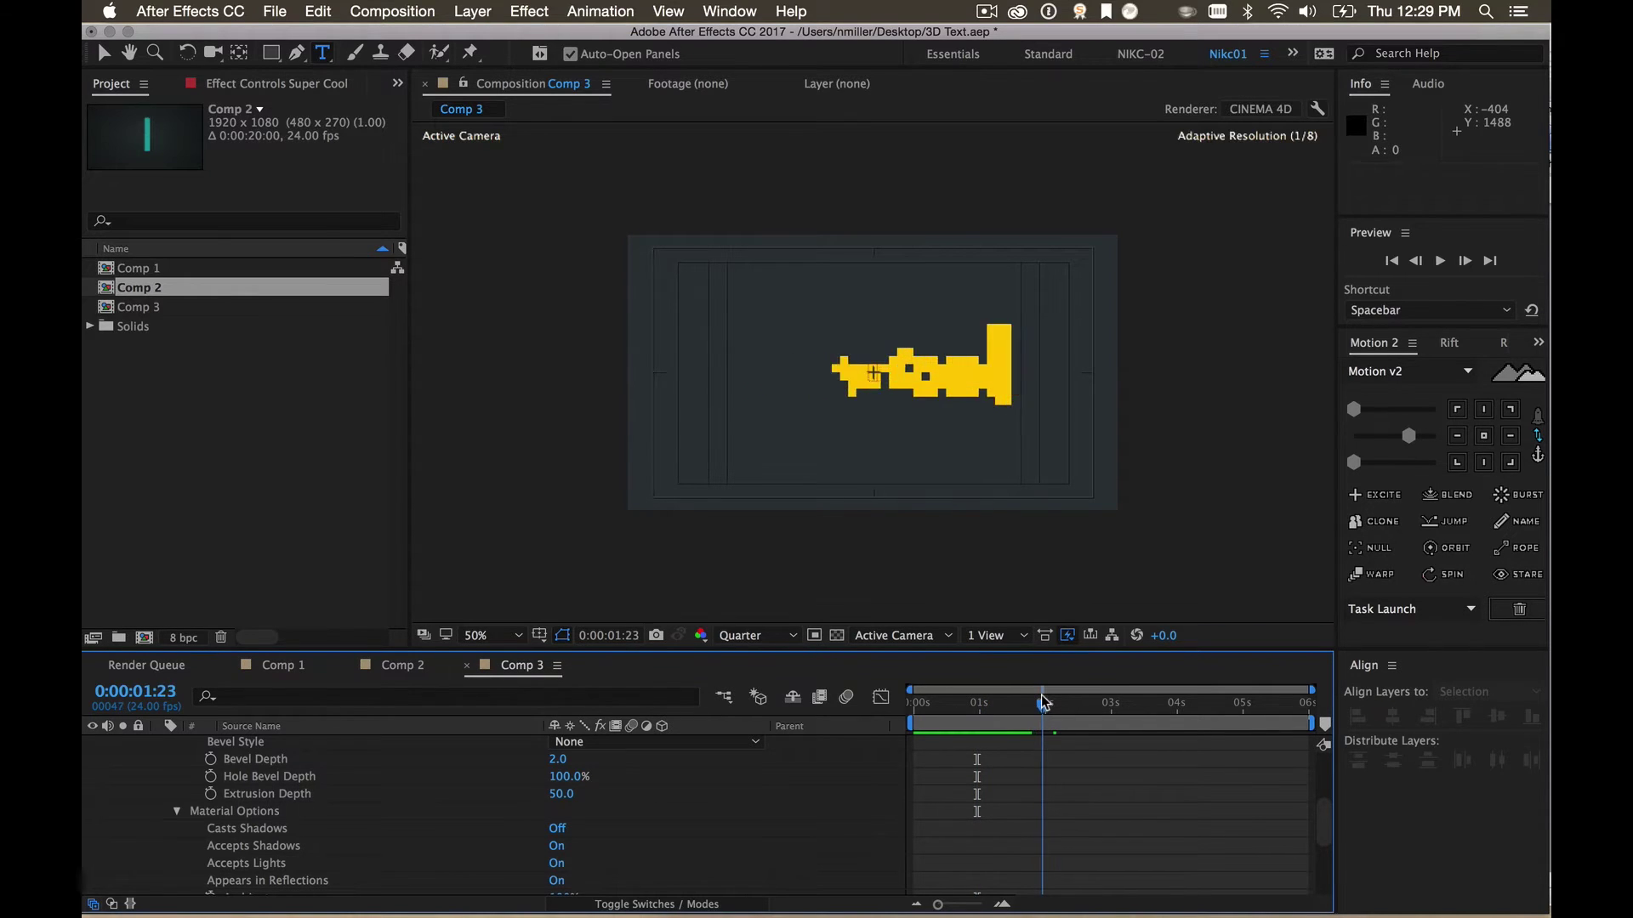
left_click_drag(1044, 703, 1036, 708)
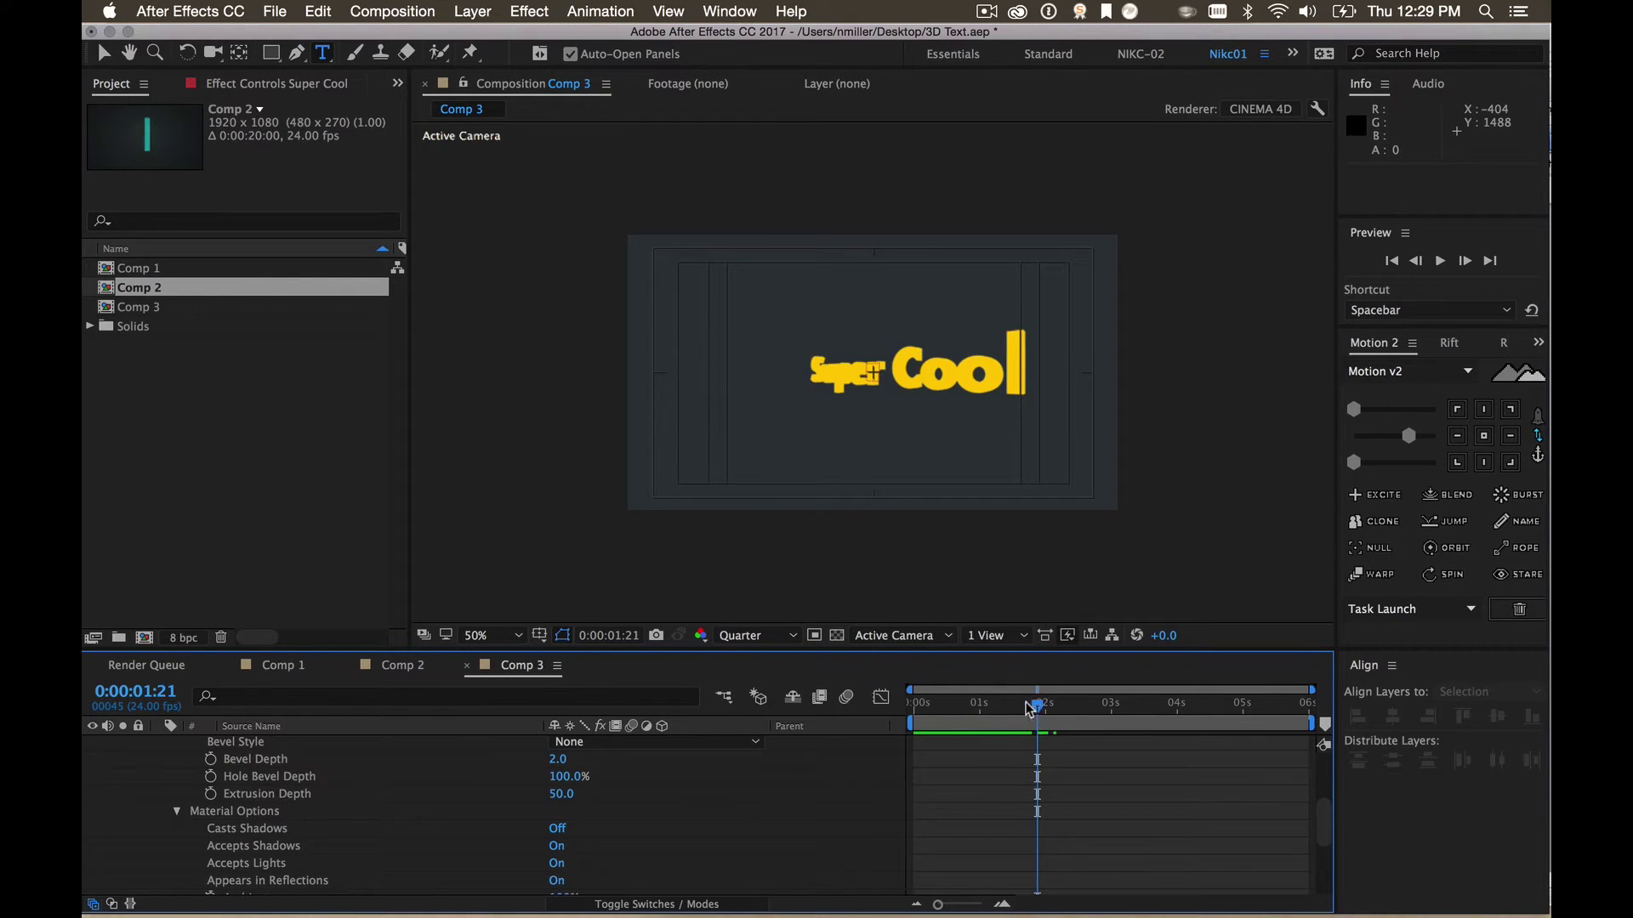
left_click_drag(1028, 709, 1040, 705)
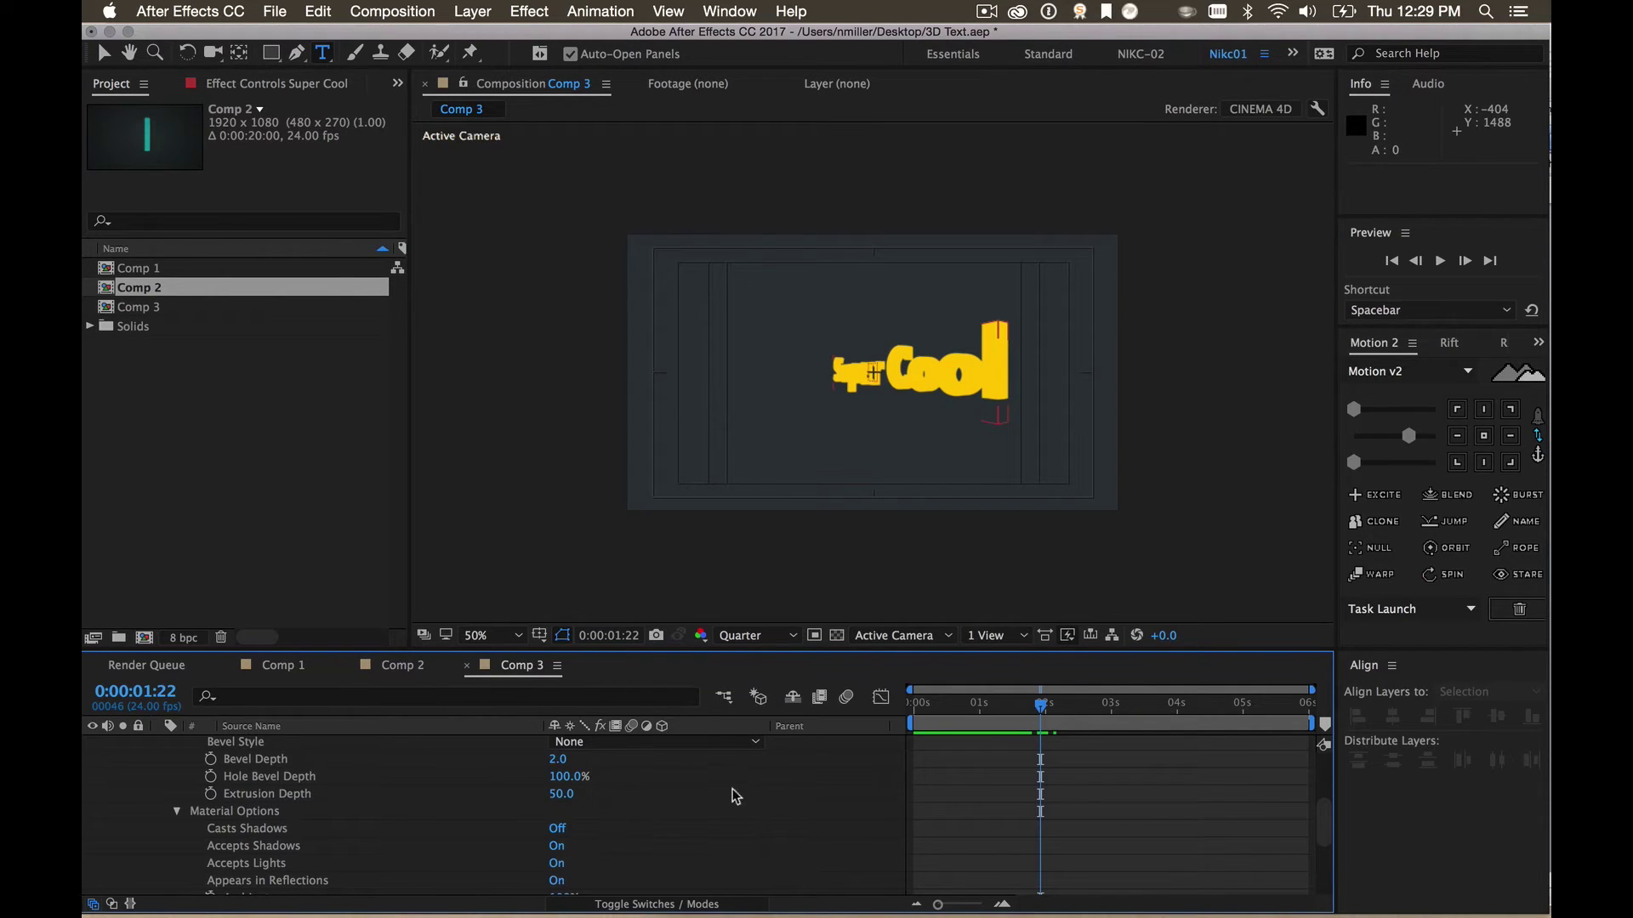
left_click(980, 698)
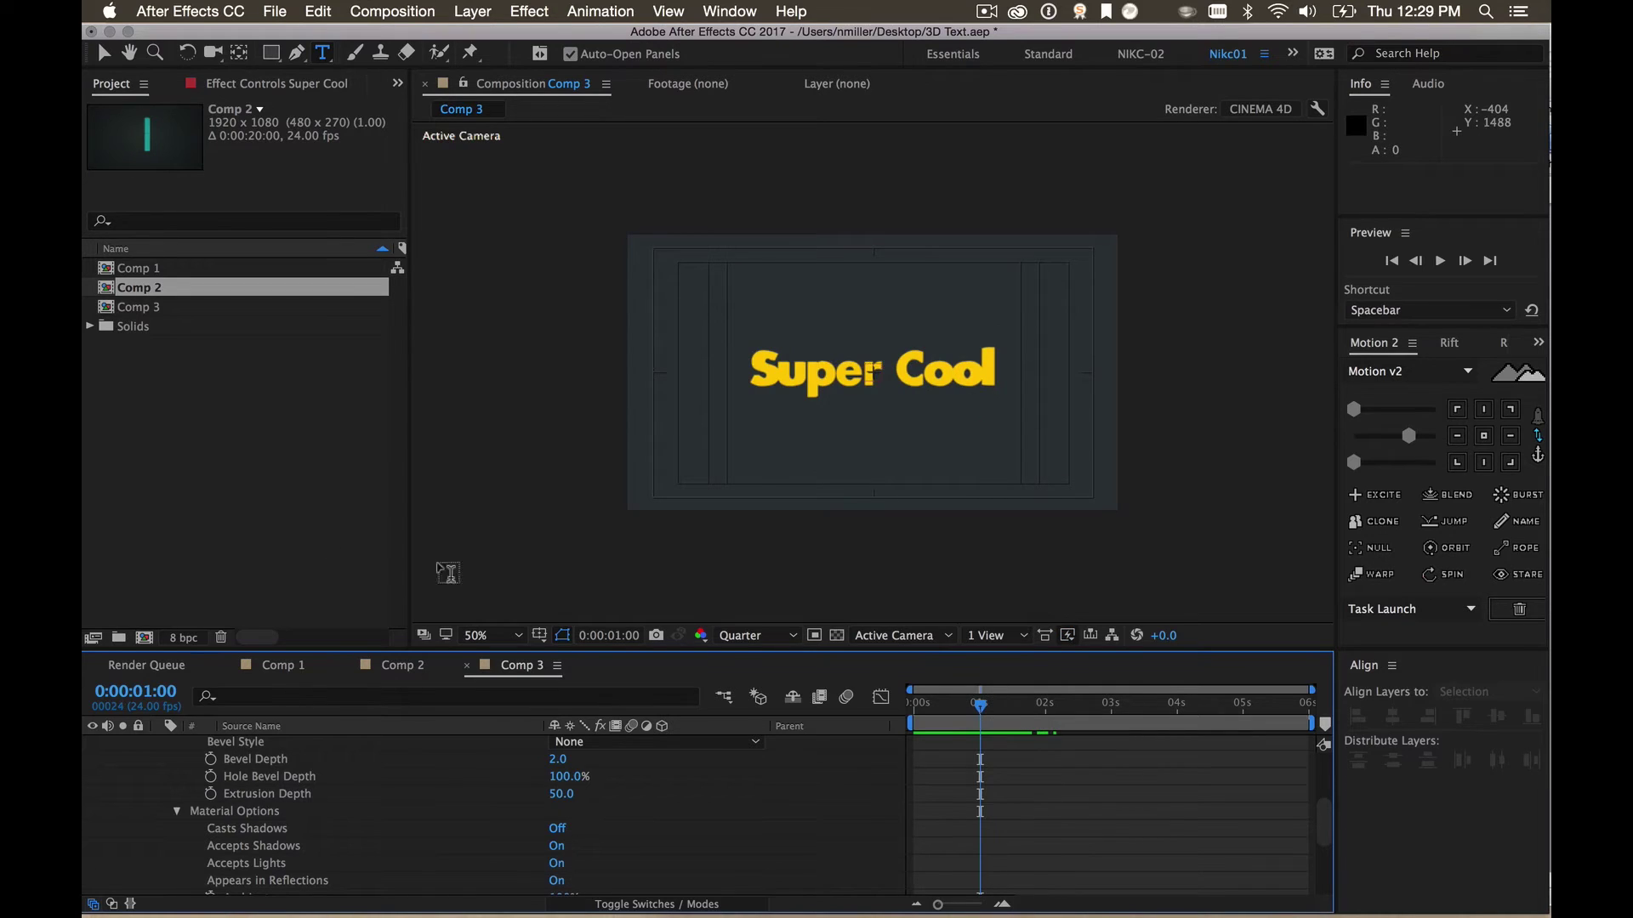
Switch the viewer to 2 Views - Horizontal, a top view beside Camera 1's view
left_click(945, 635)
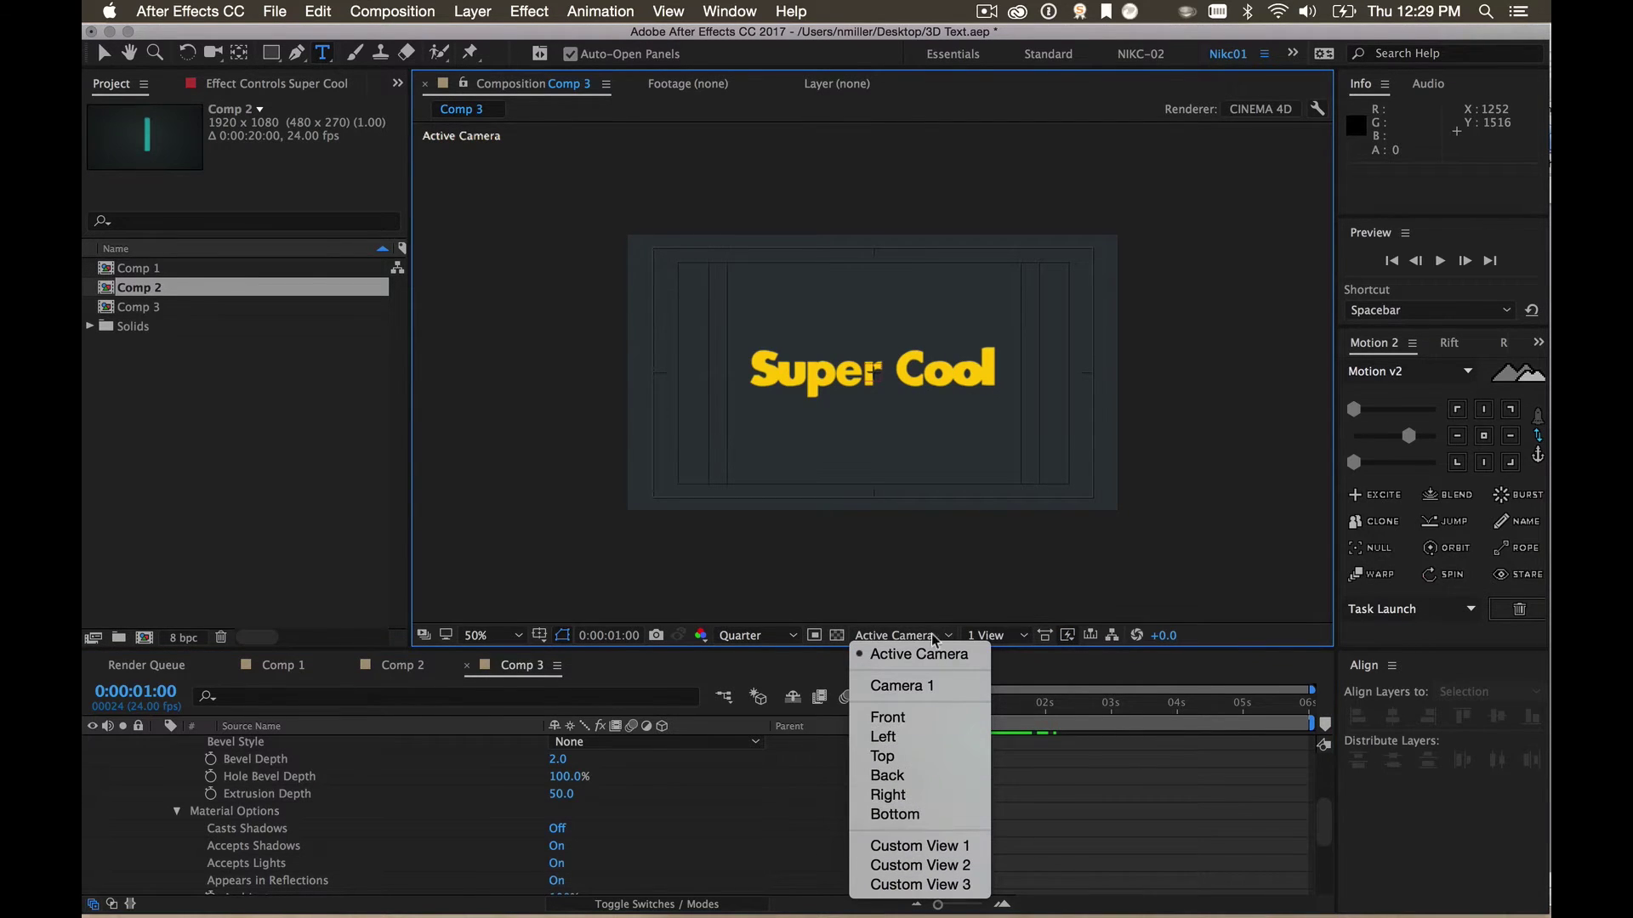
left_click(995, 635)
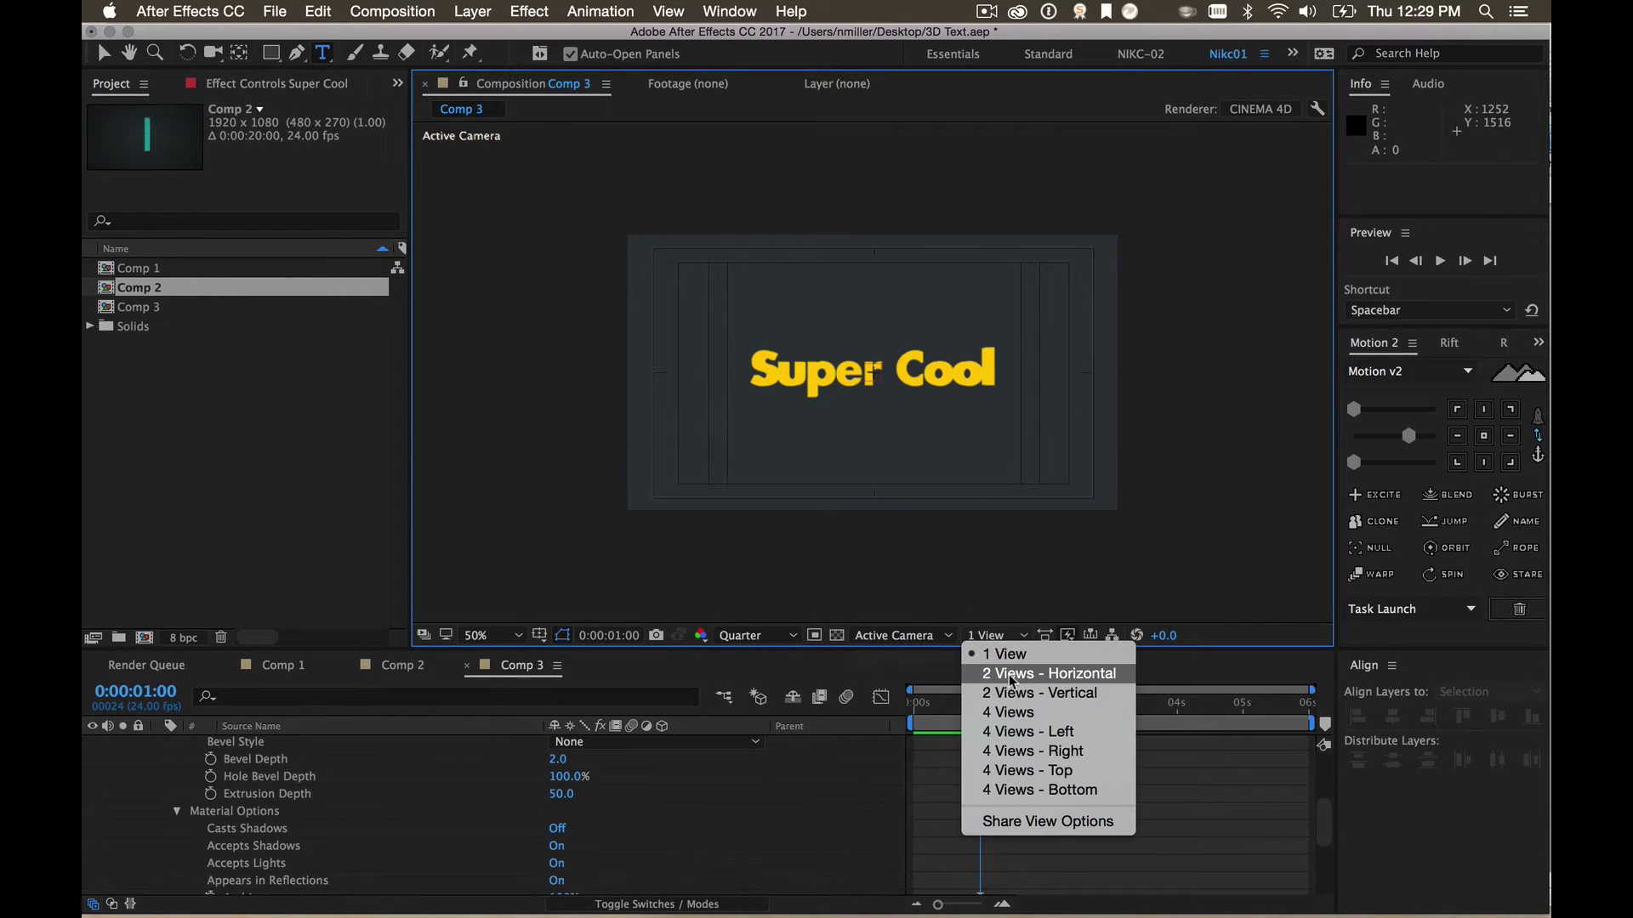
left_click(1012, 674)
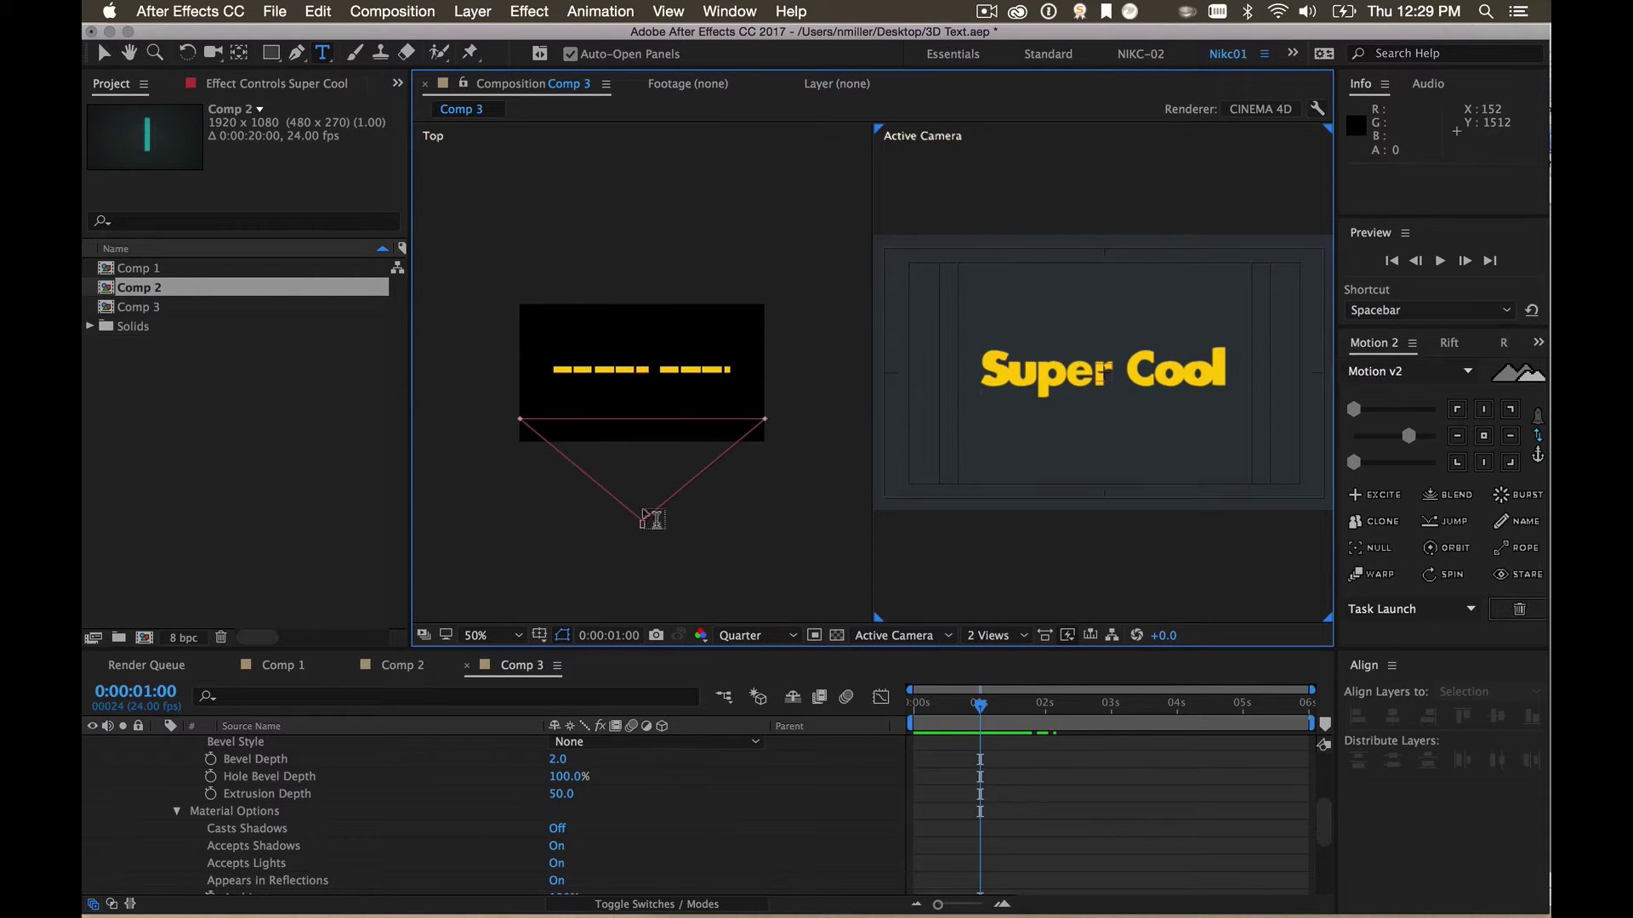
left_click(471, 12)
mouse_move(482, 37)
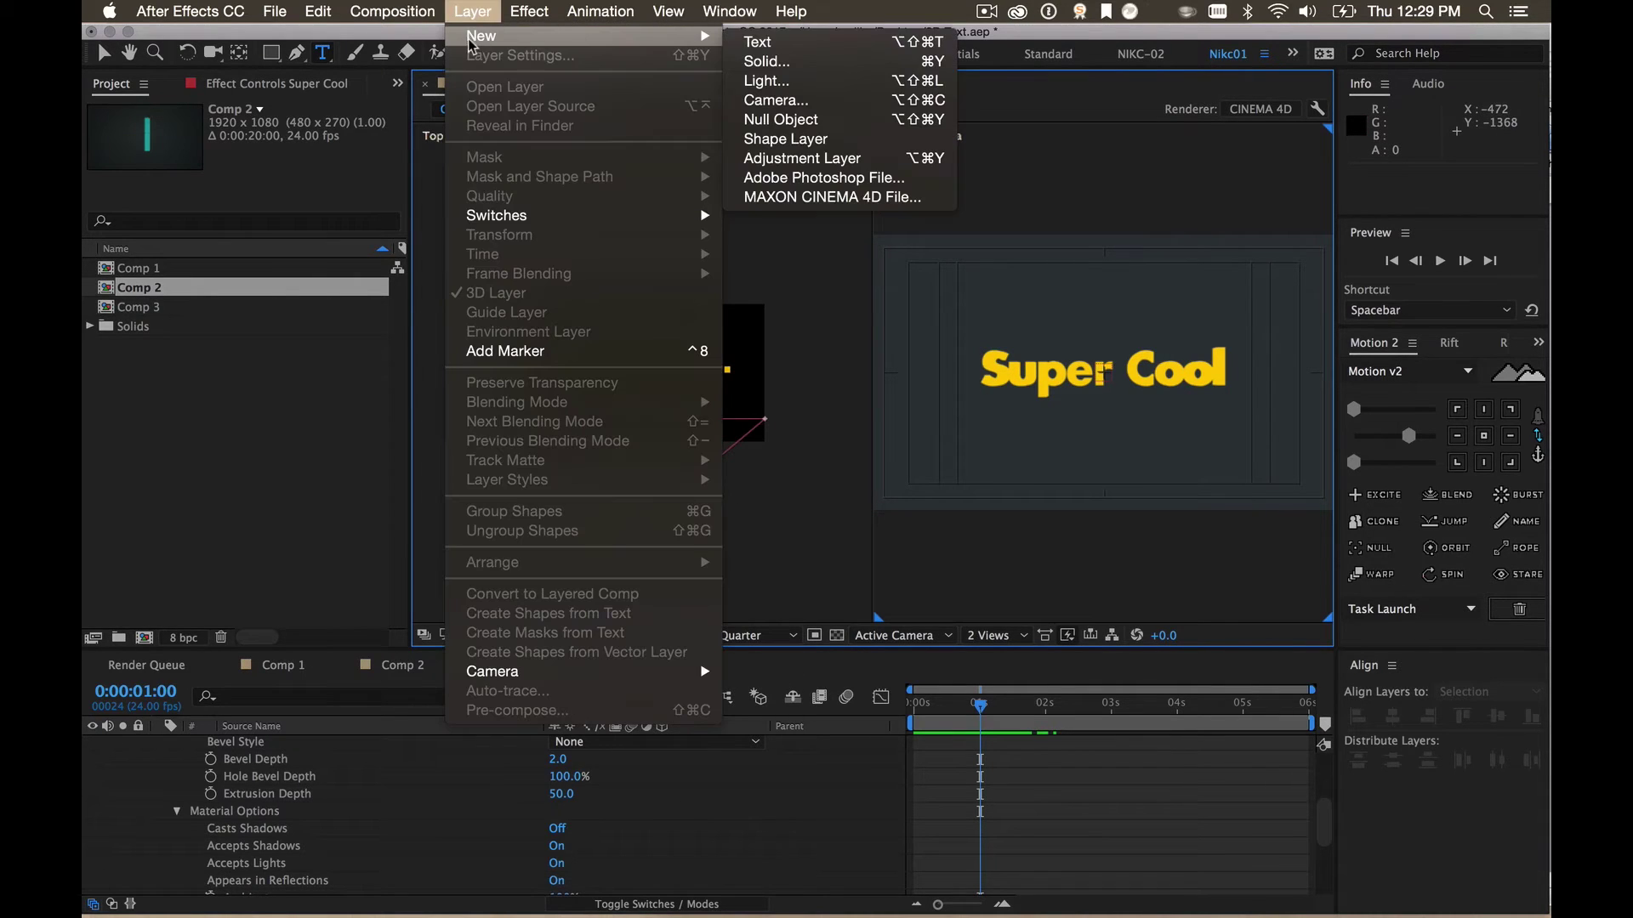
Add Light 1, a white point light, and select it
left_click(765, 79)
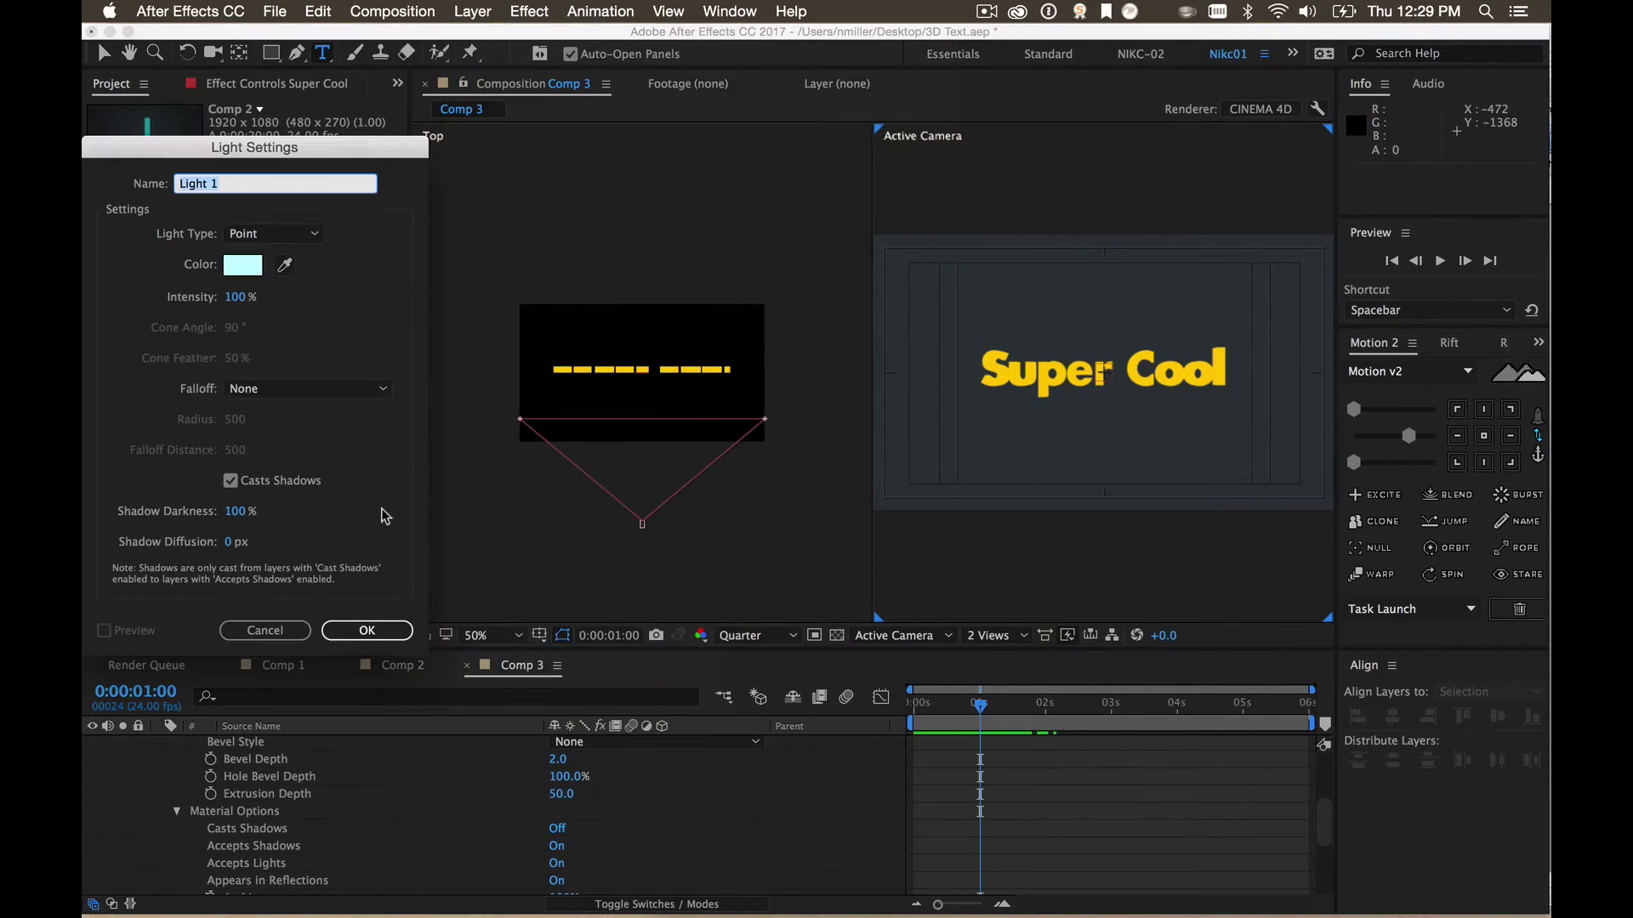
left_click(243, 263)
left_click_drag(754, 736, 608, 806)
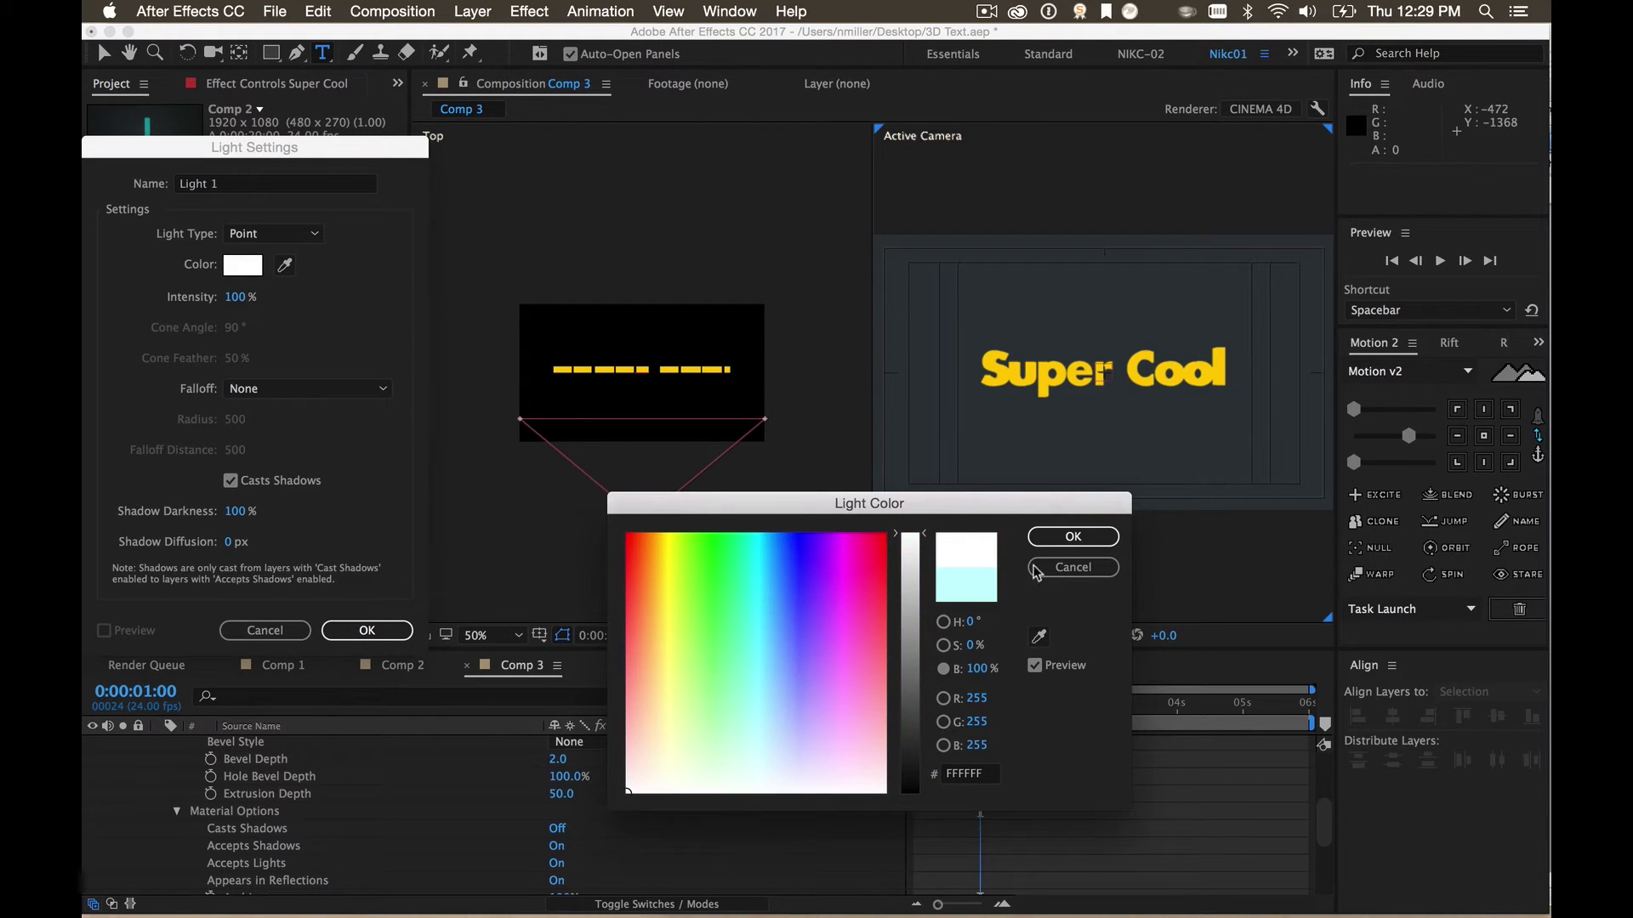
left_click(1053, 534)
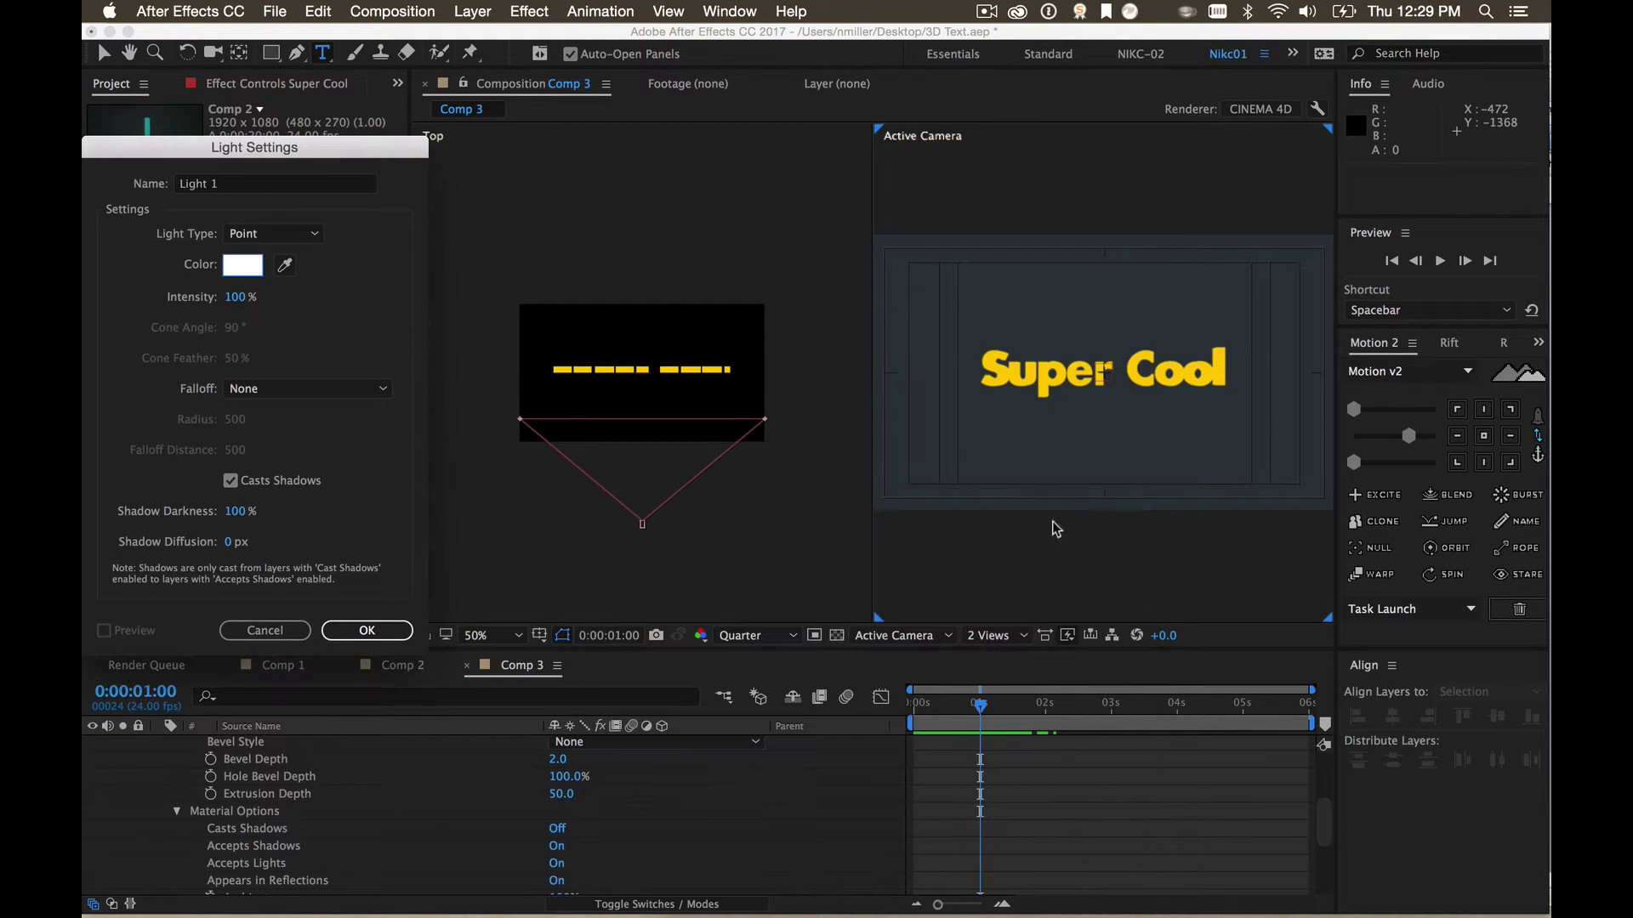
left_click(370, 626)
left_click(371, 632)
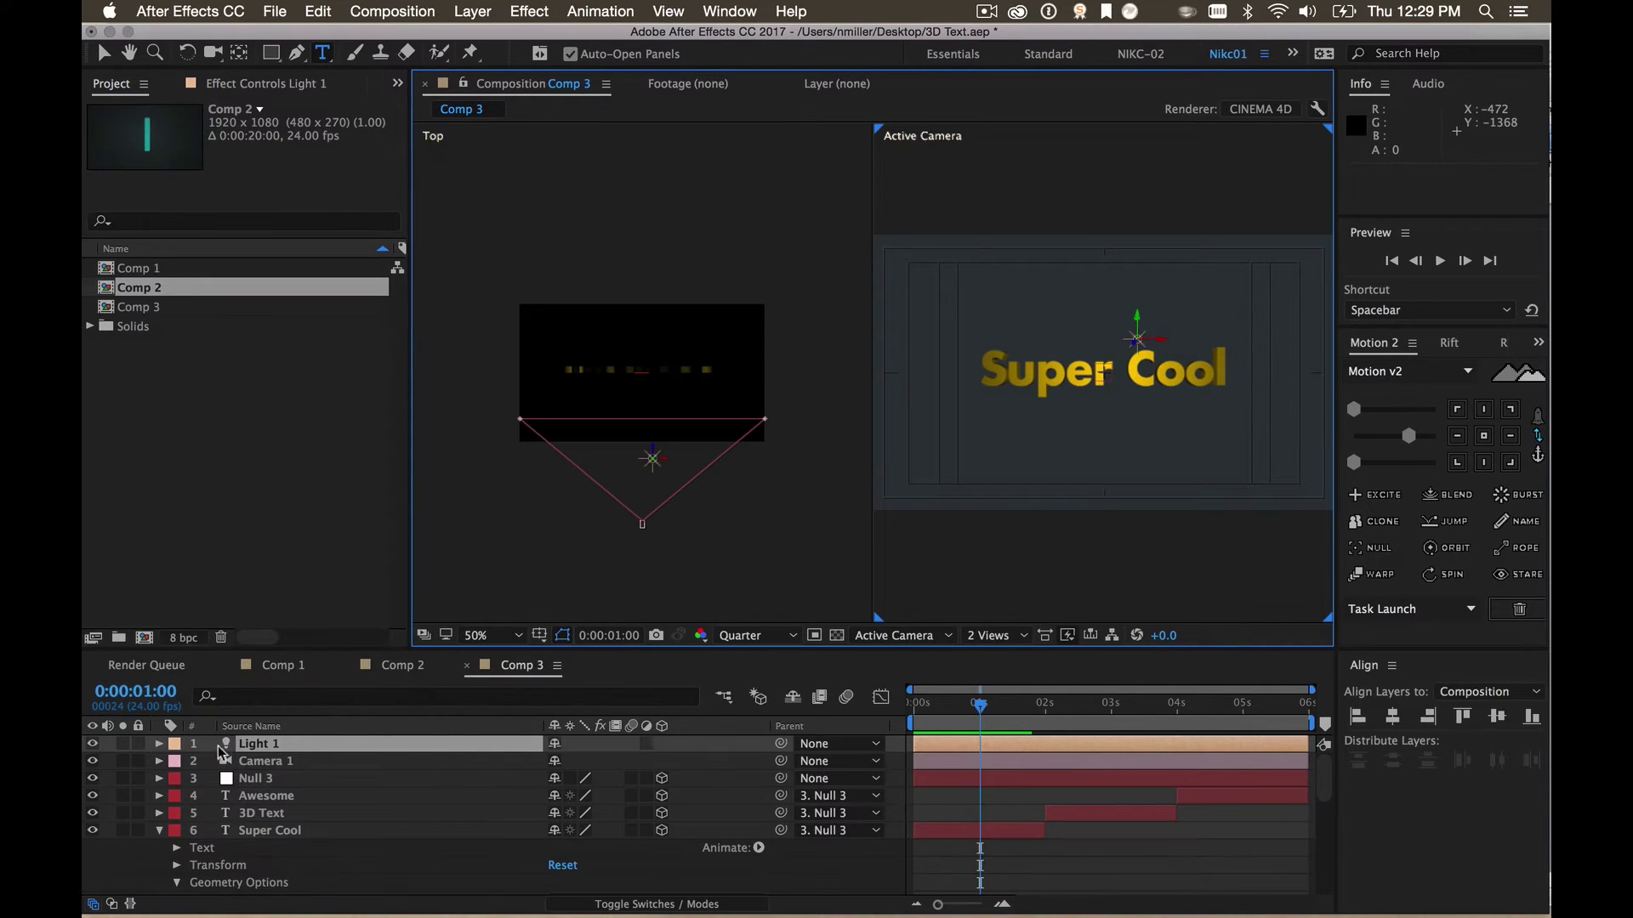
left_click(249, 747)
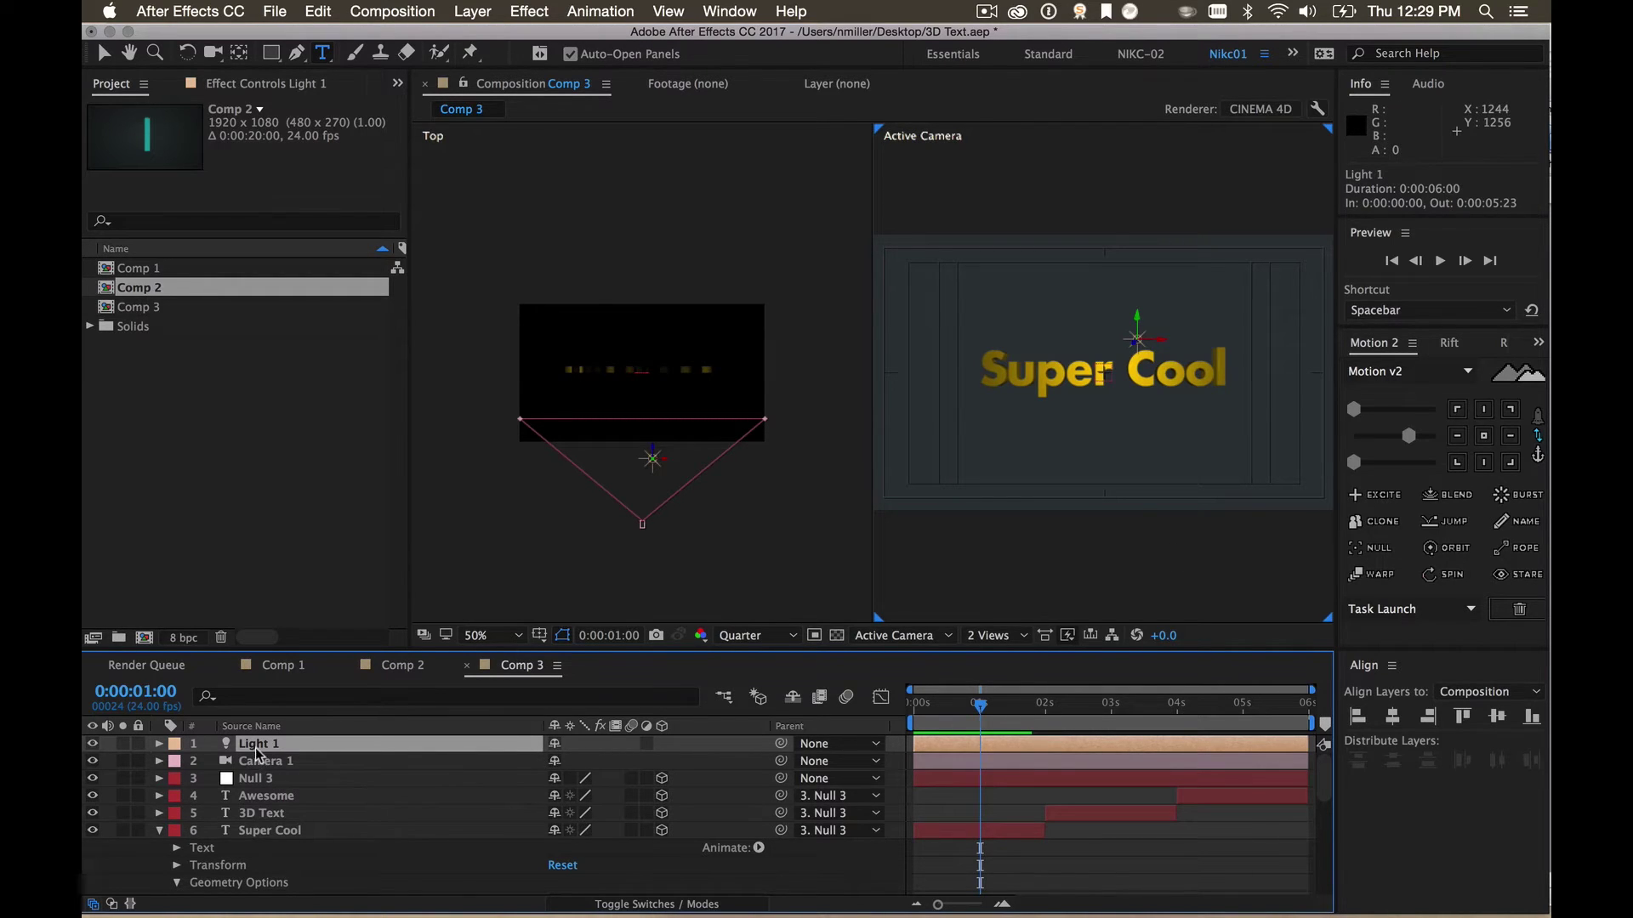
Duplicate Light 1 as Light 2, move it left and closer, and slide Light 1 right
key("super+d")
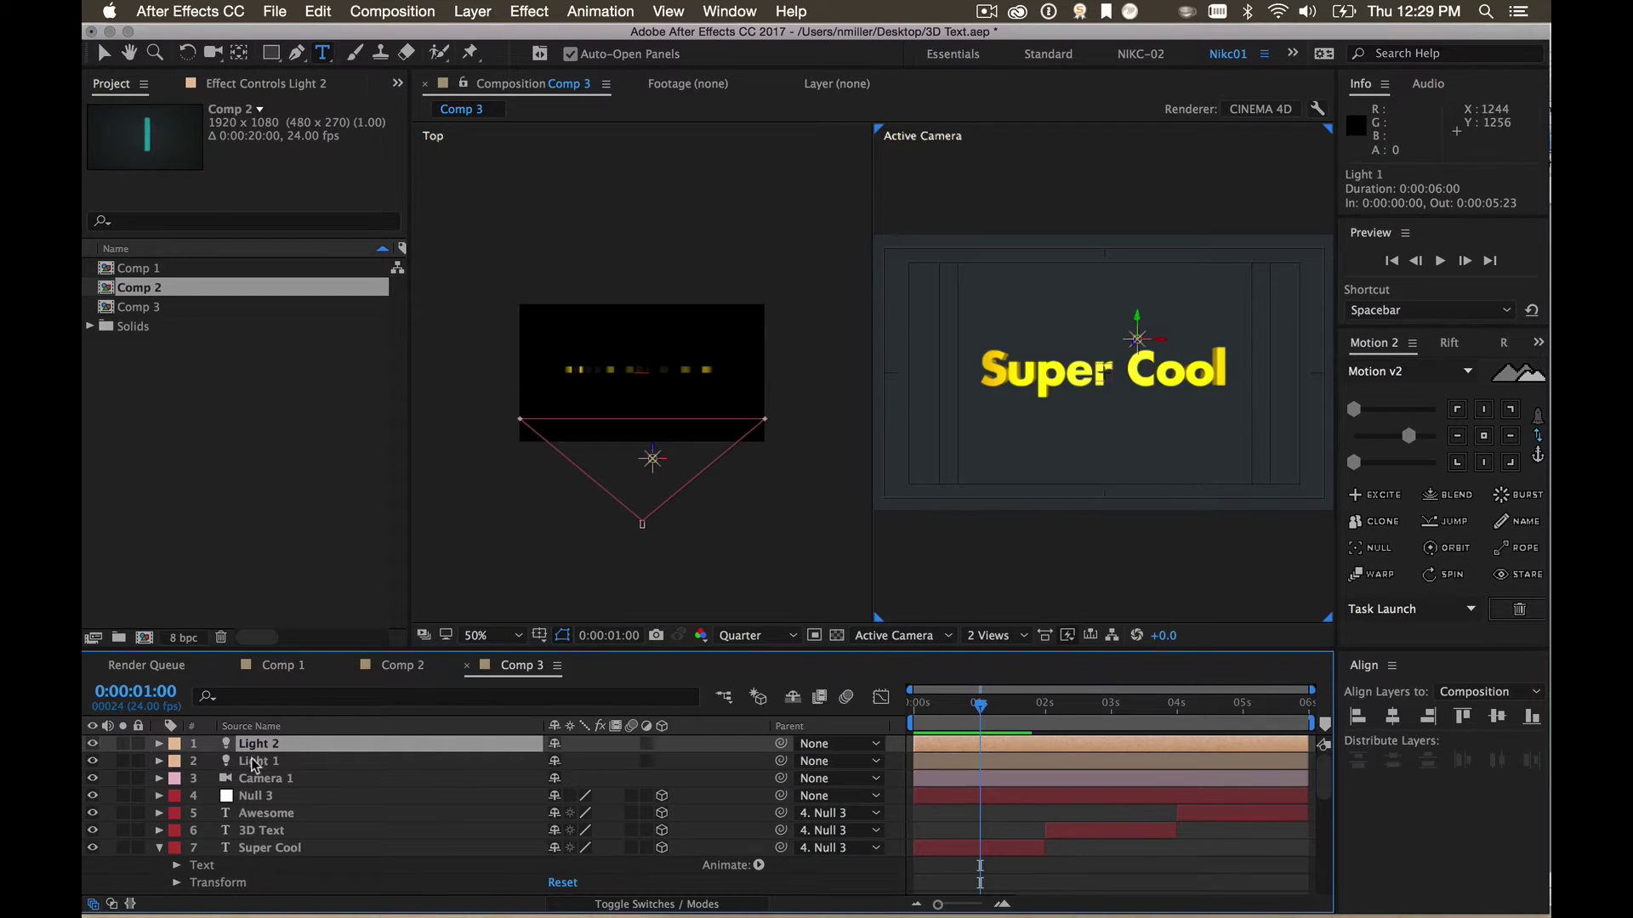
key("p")
left_click_drag(562, 760, 440, 760)
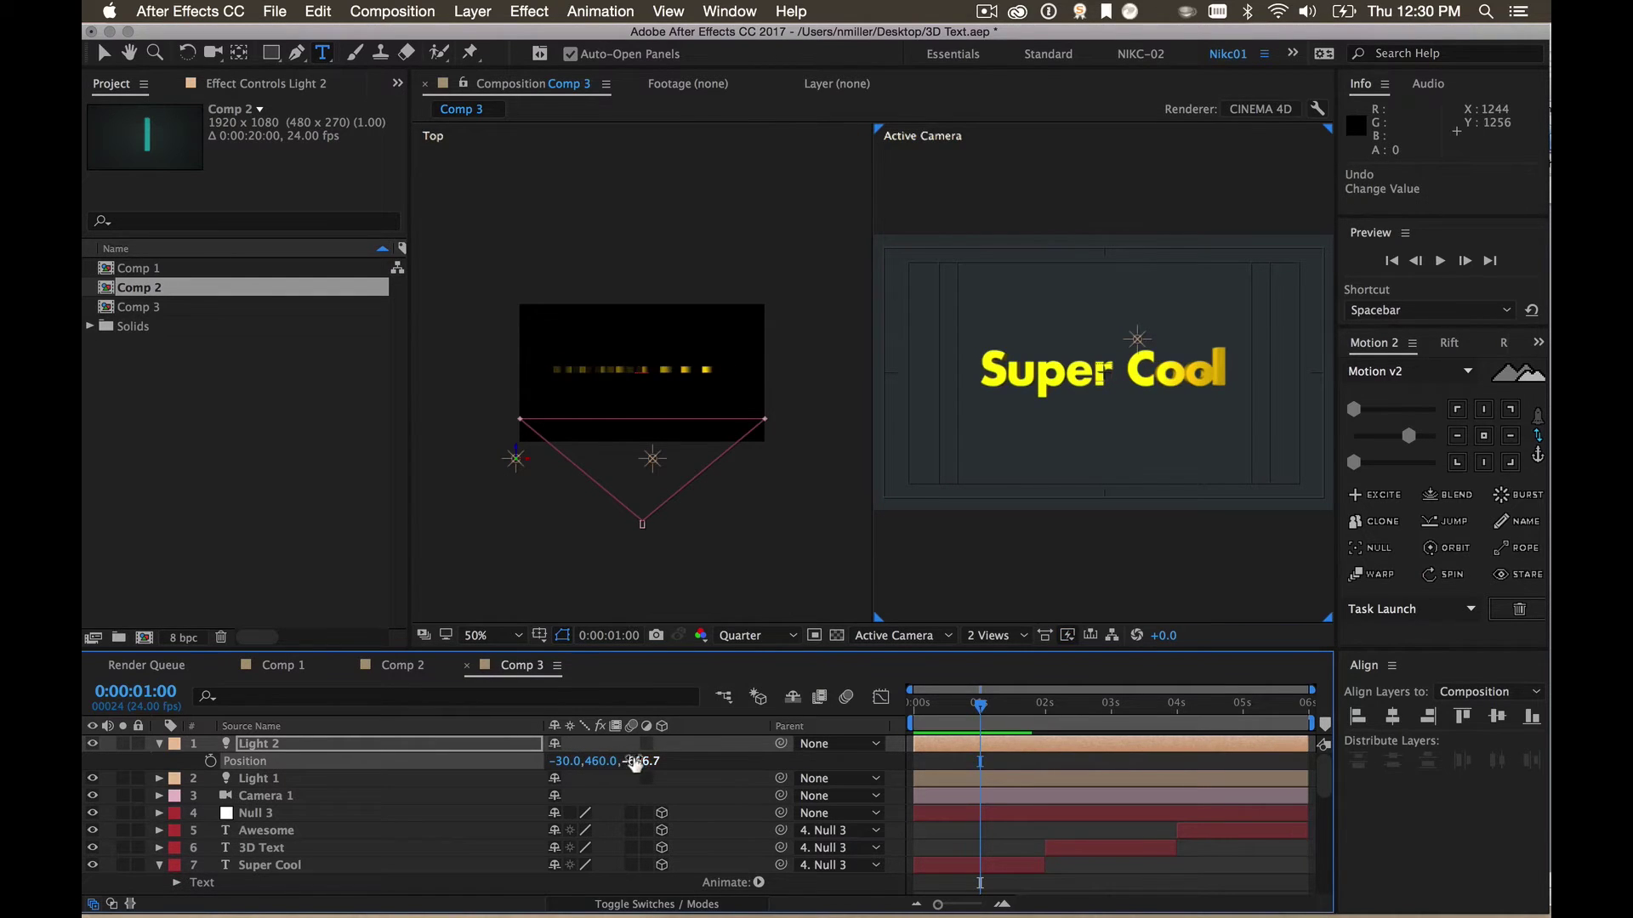
mouse_move(627, 754)
left_mouse_down()
mouse_move(687, 754)
mouse_move(393, 762)
left_mouse_up()
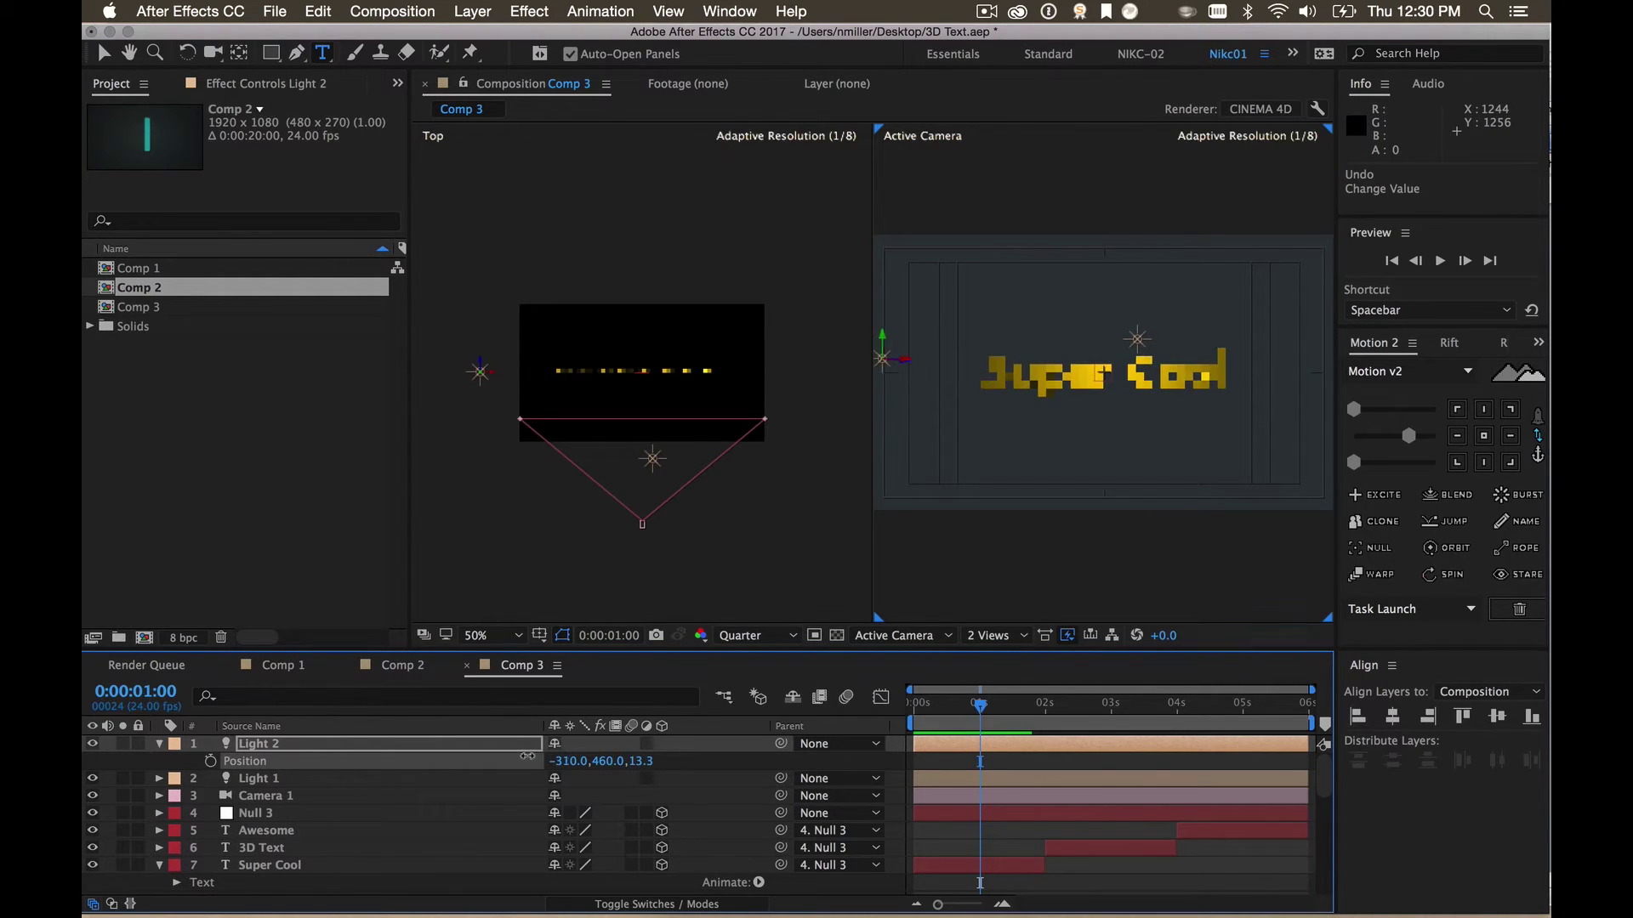
left_click(394, 779)
key("p")
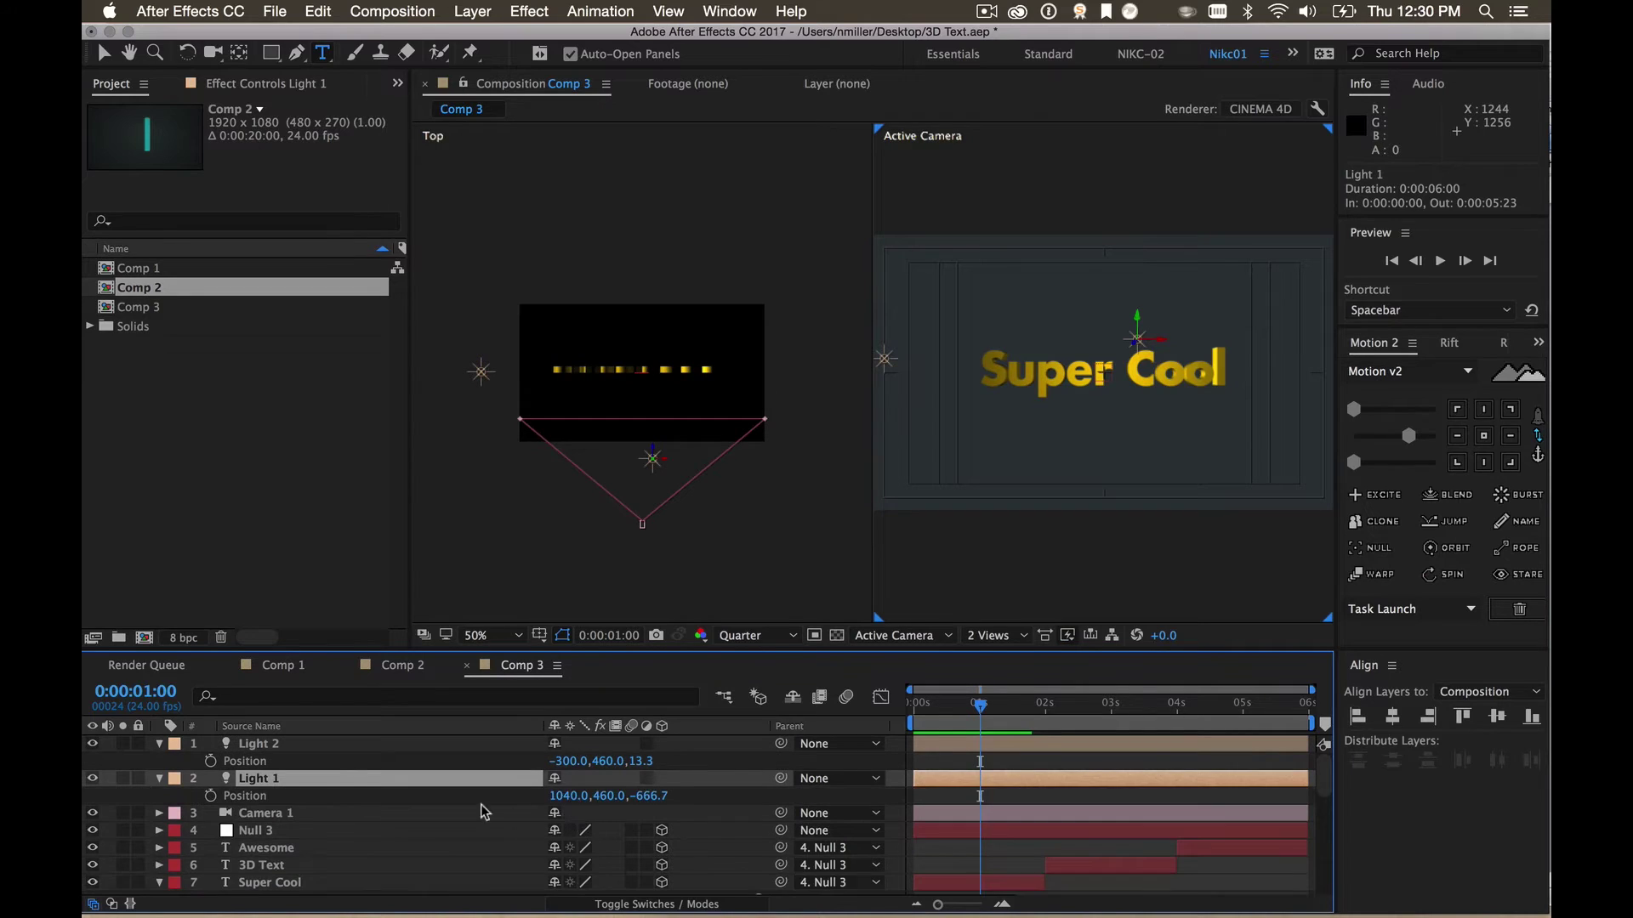
left_click_drag(558, 786, 552, 786)
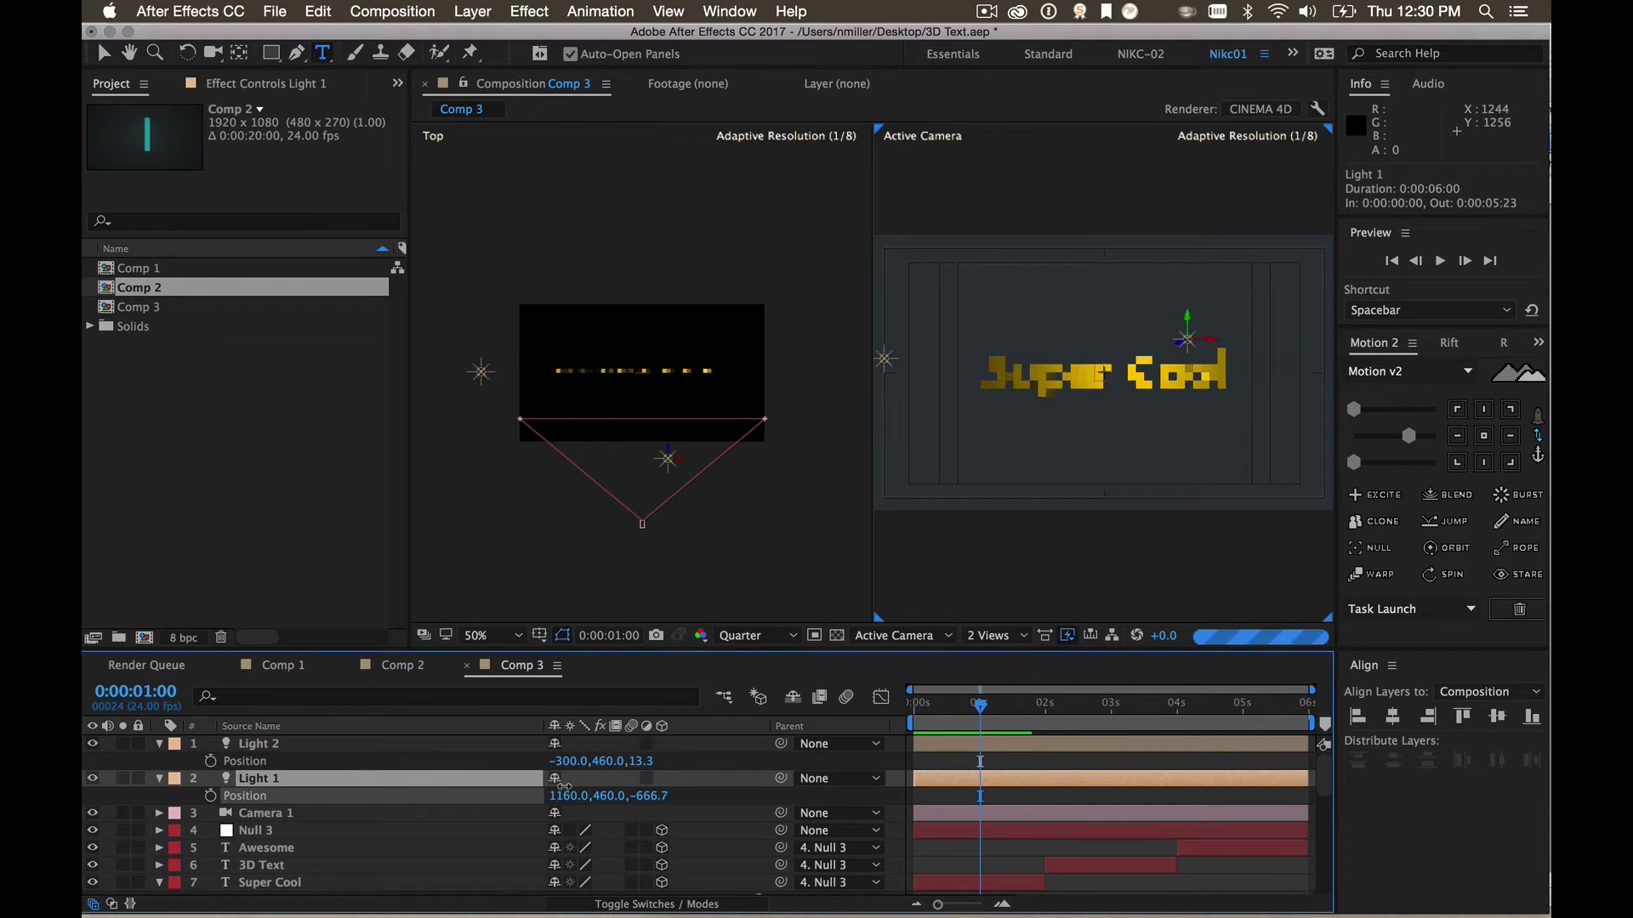
Duplicate Light 2 as Light 3 and position it at 870, 160, 363.3
left_click(251, 751)
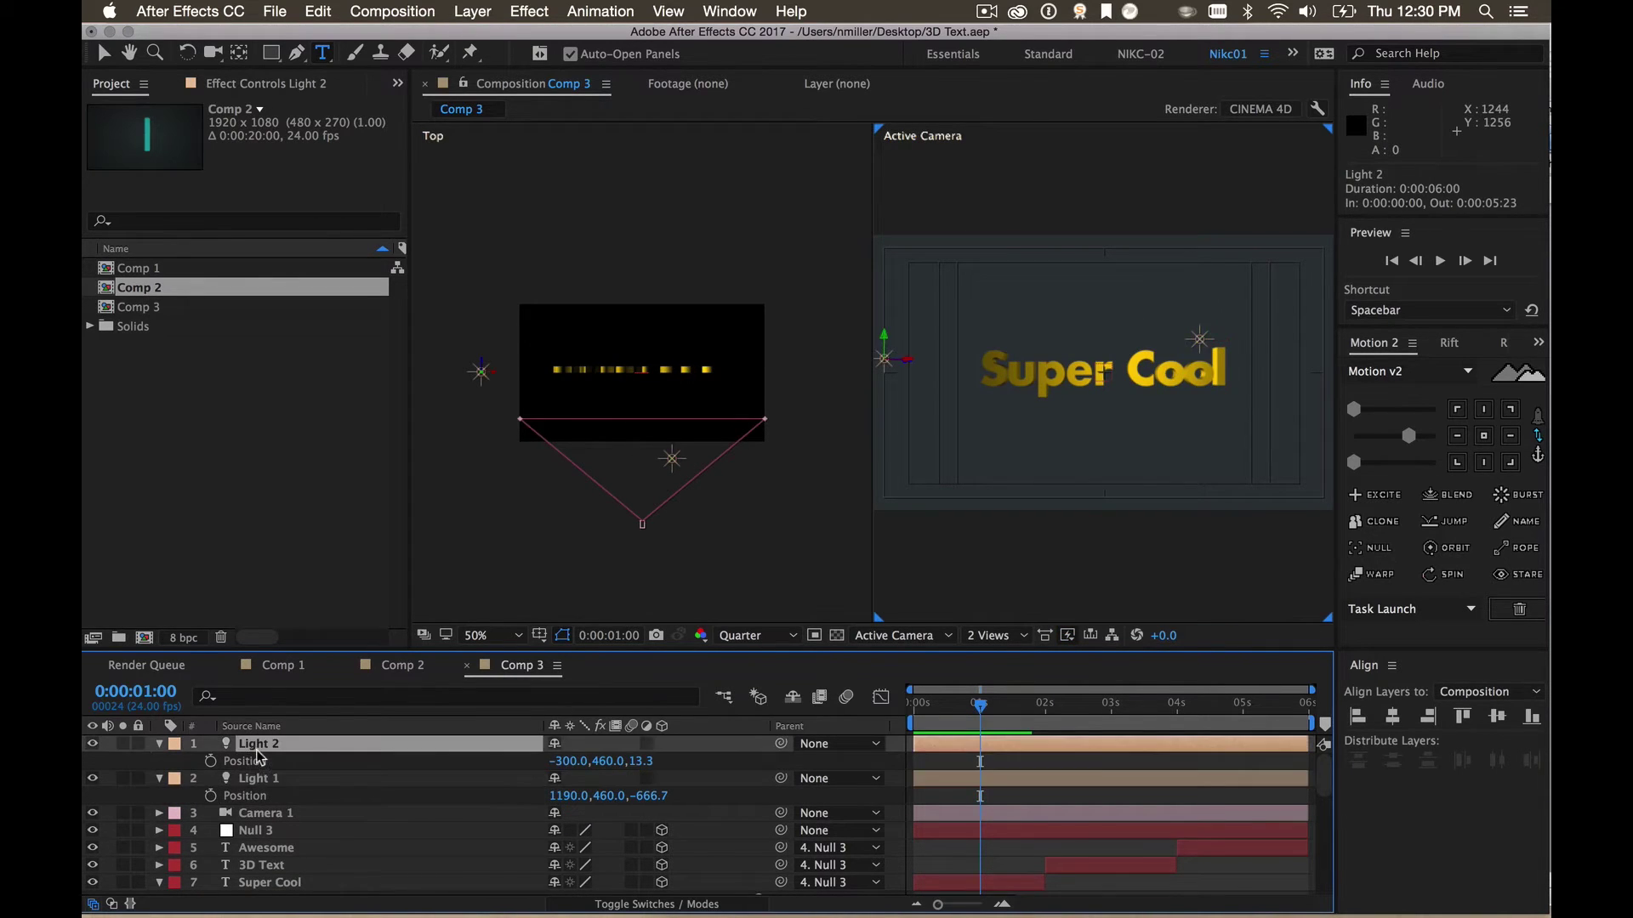
key("super+d")
key("p")
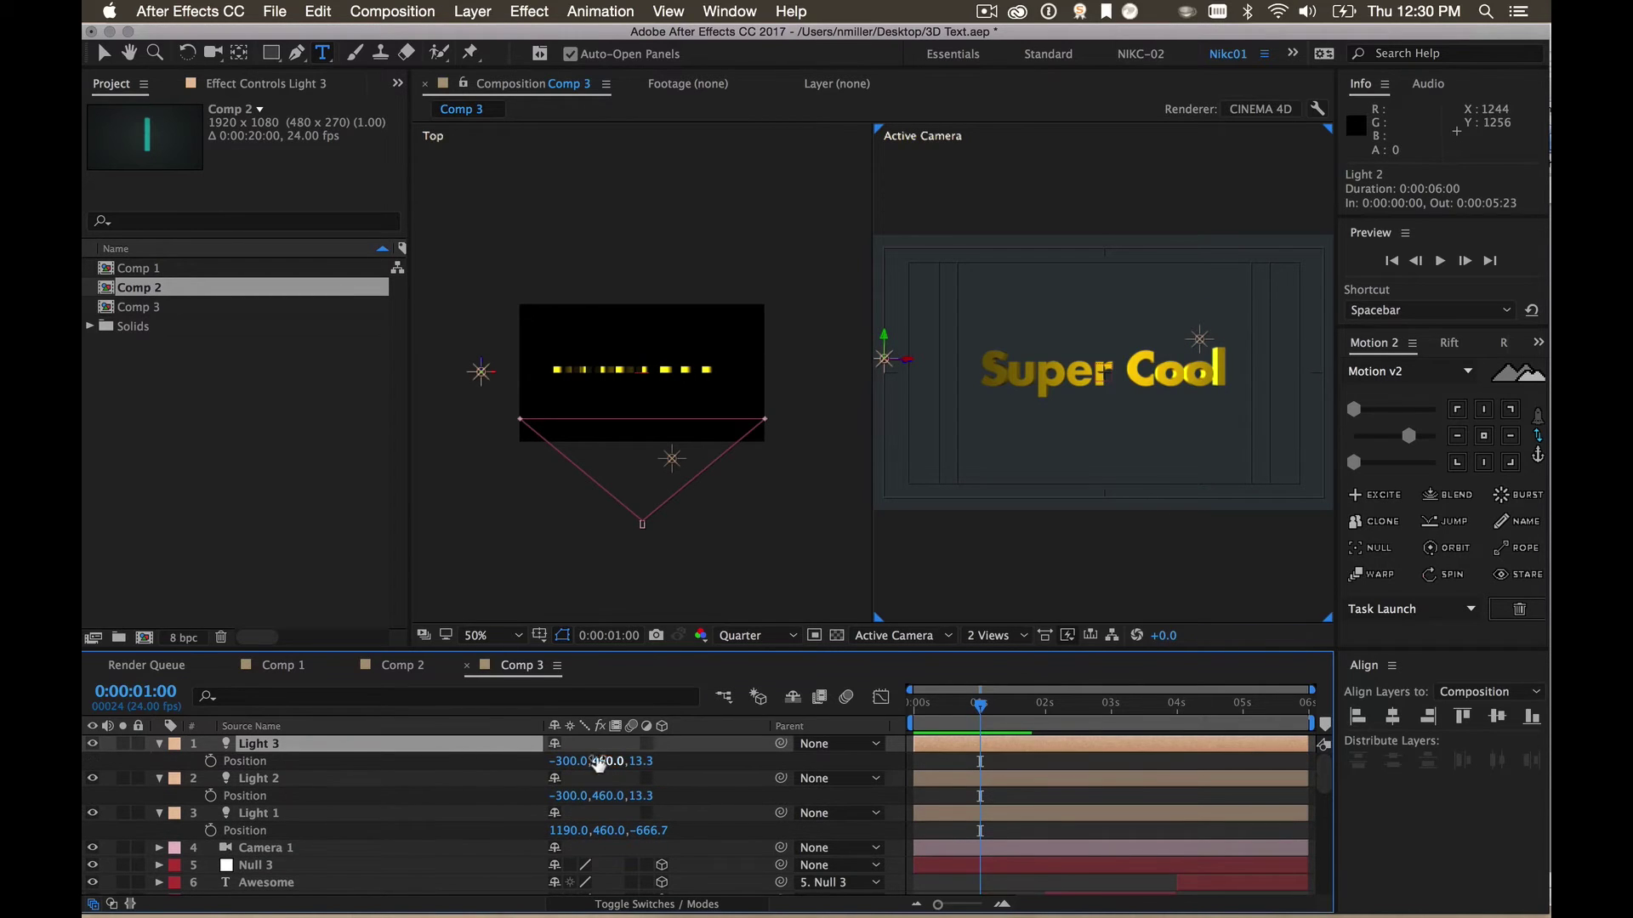
left_click_drag(599, 760, 570, 760)
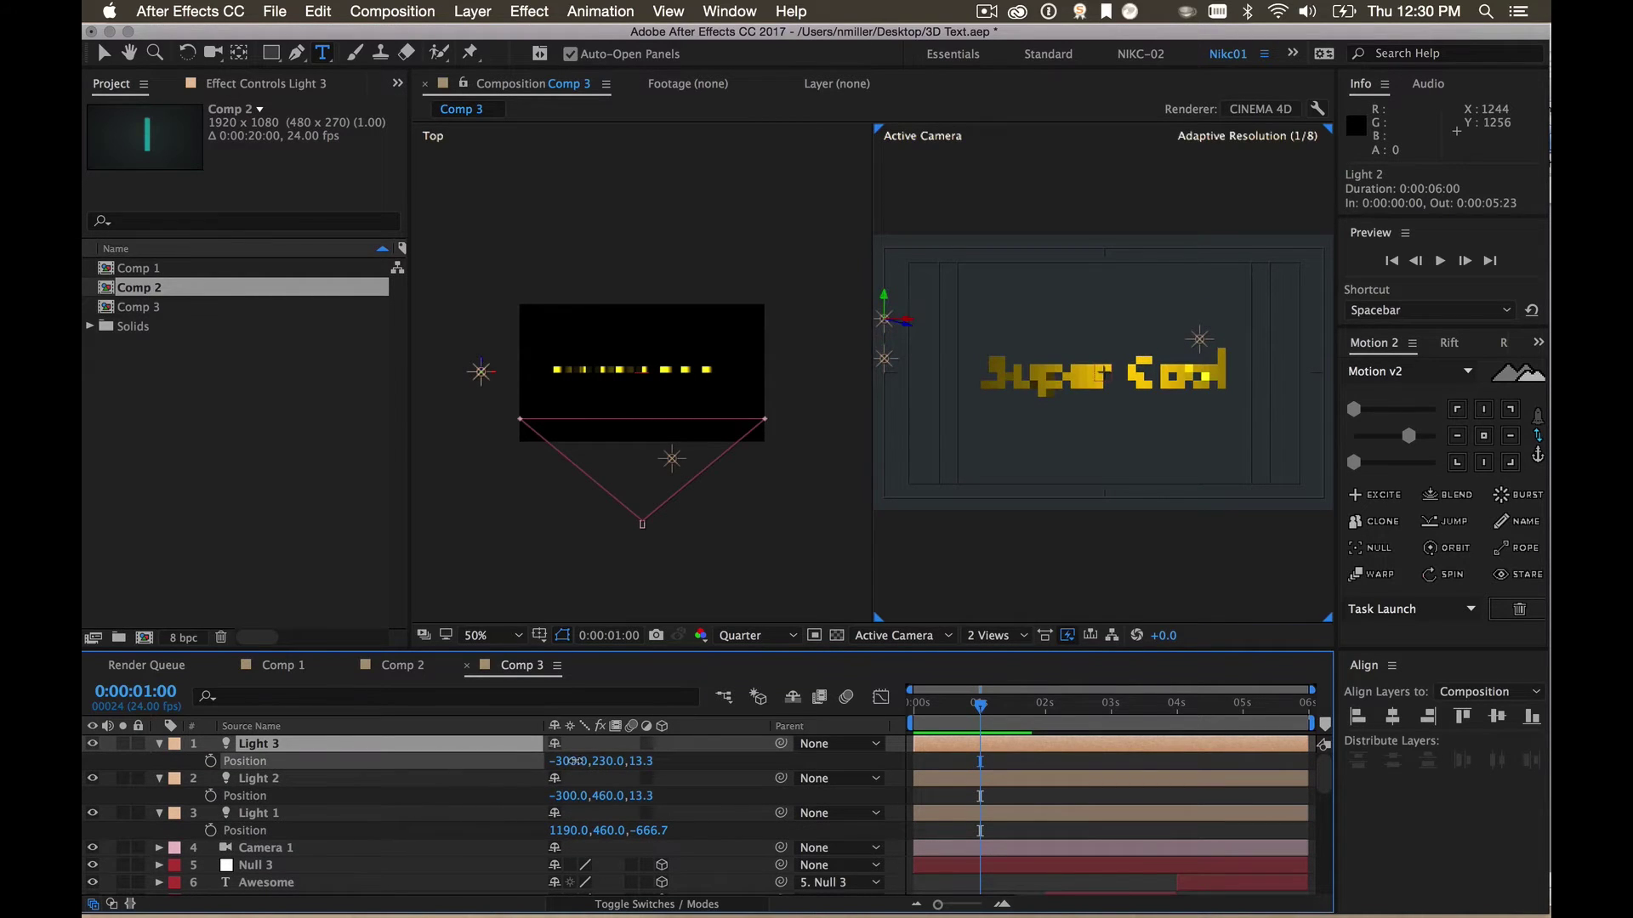
key("super+z")
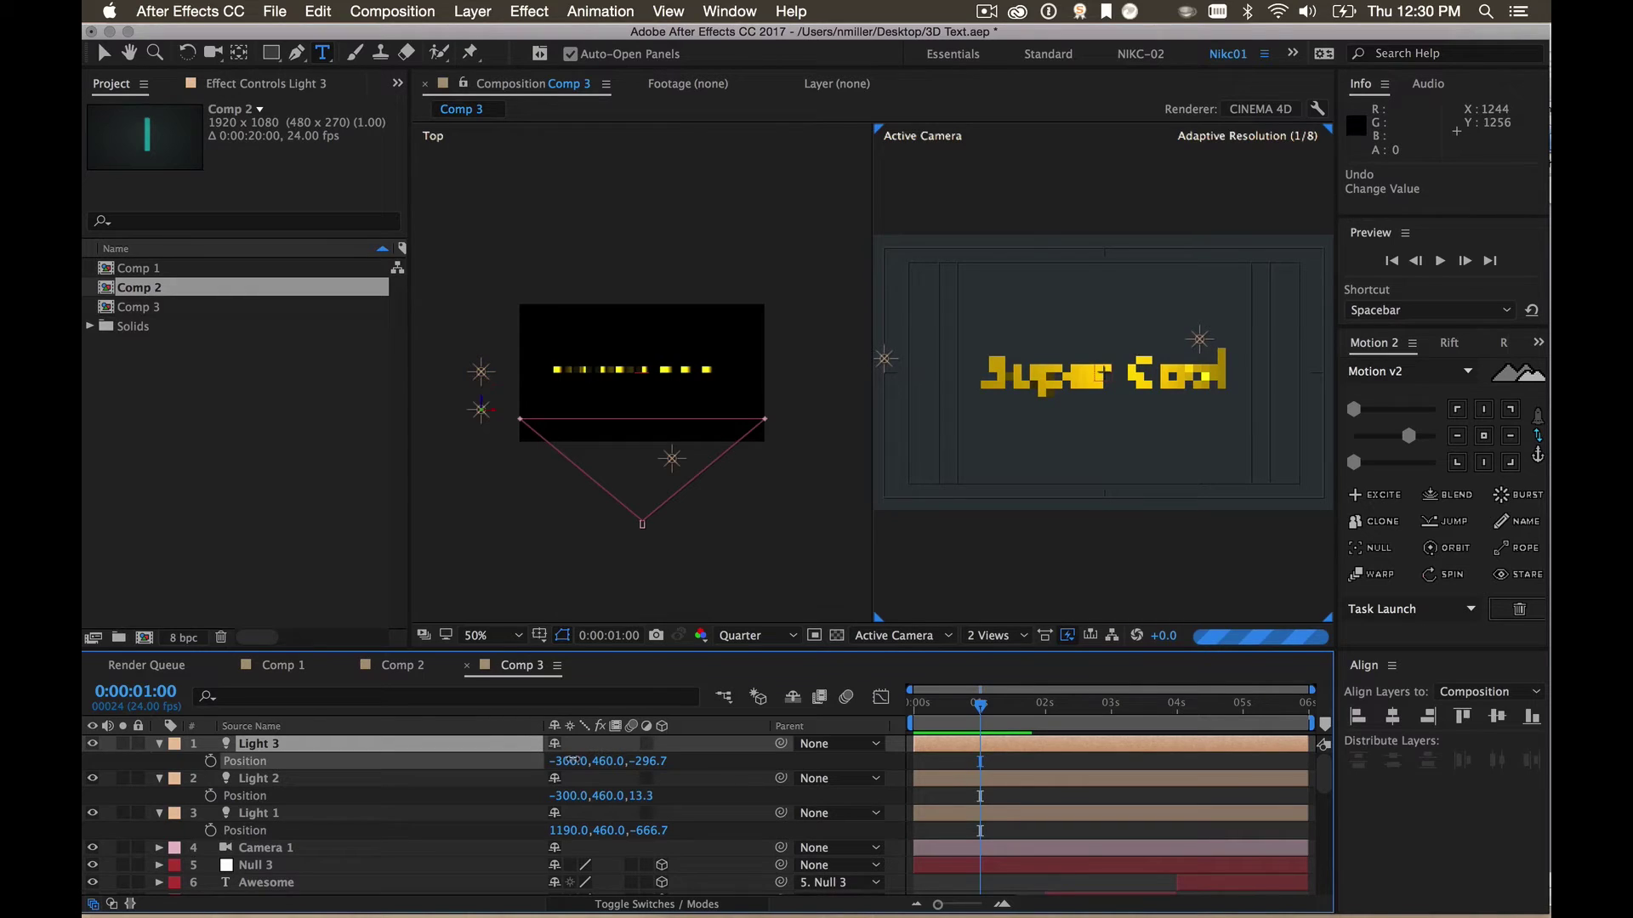
left_click_drag(635, 761, 557, 762)
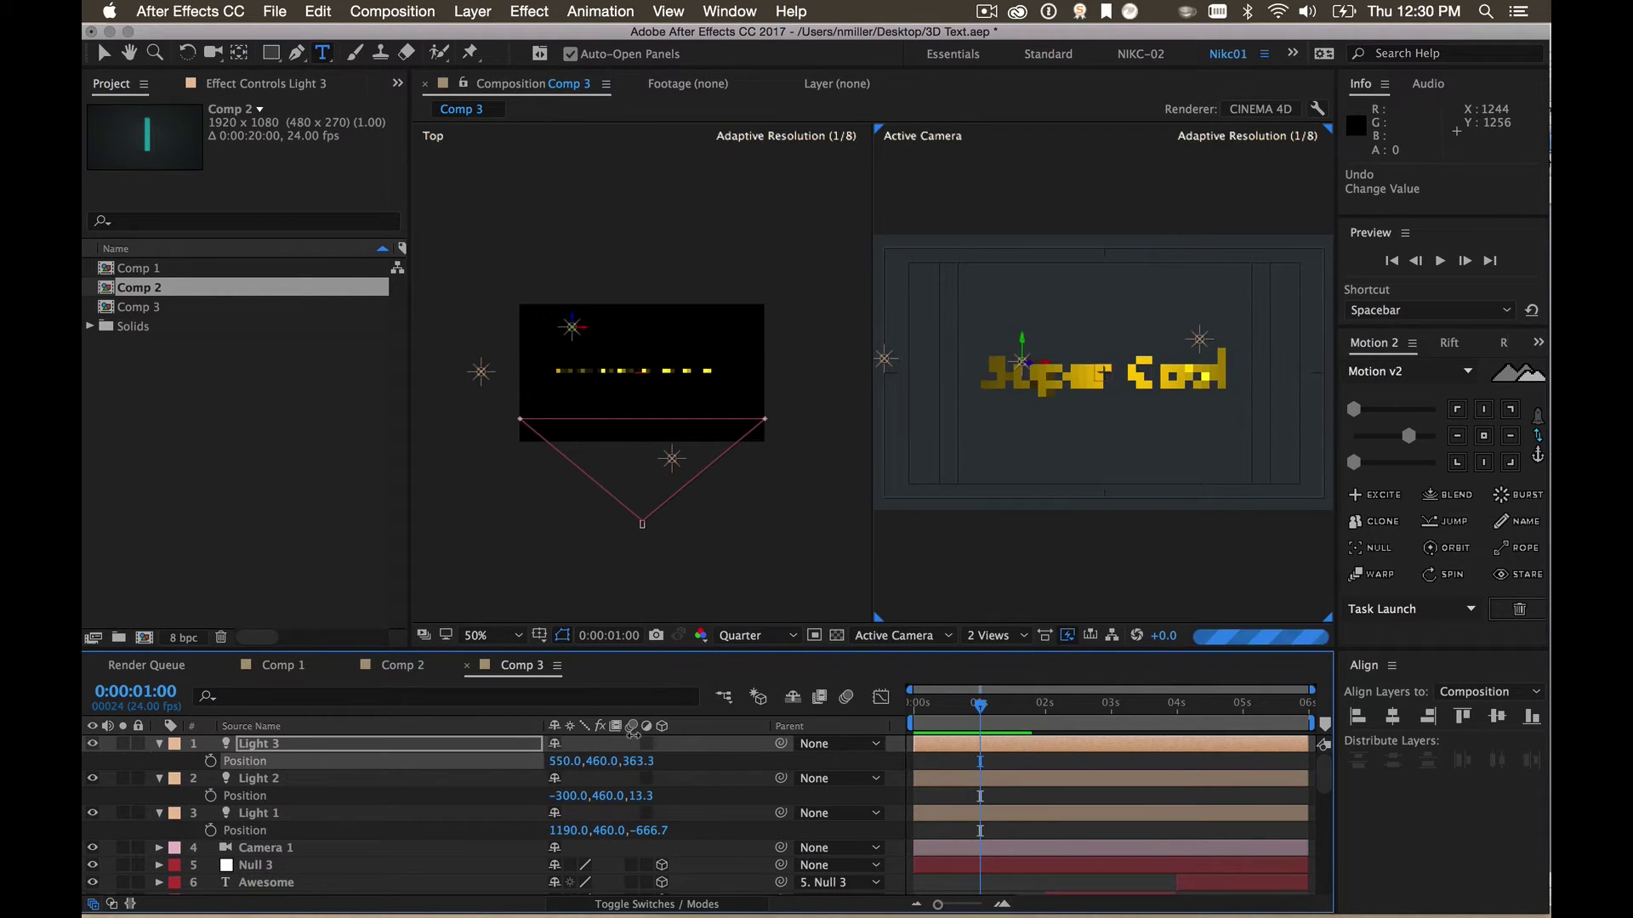
mouse_move(557, 761)
left_mouse_down()
mouse_move(645, 727)
mouse_move(587, 755)
mouse_move(627, 400)
left_mouse_up()
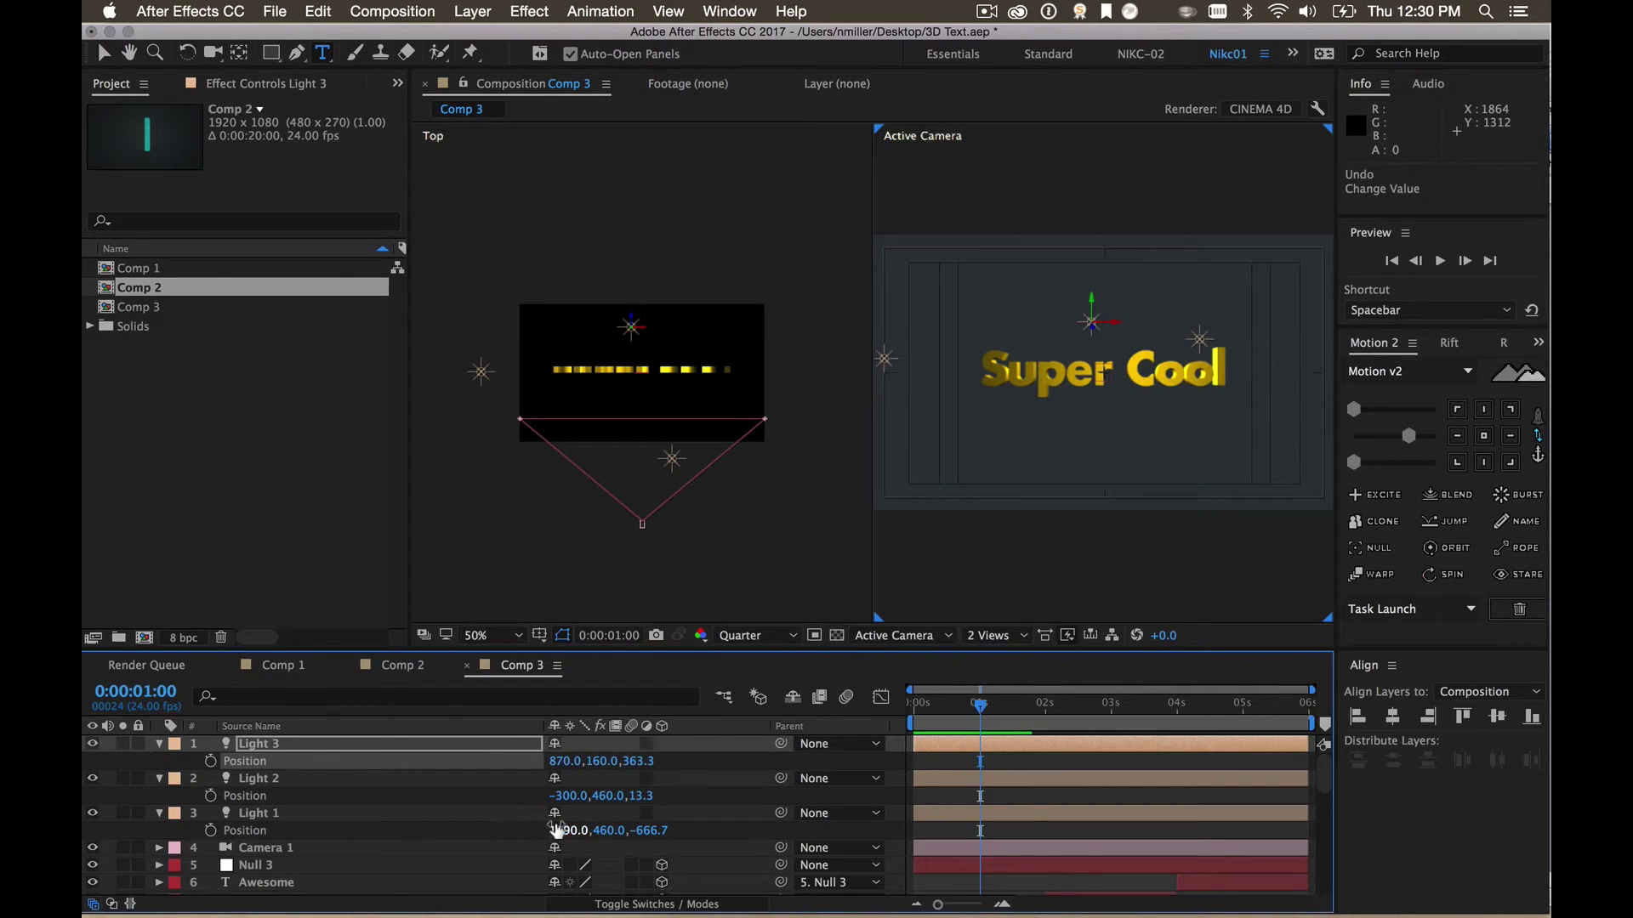
Move Camera 1 closer to the text, setting its Z position to -857
left_click(261, 850)
key("p")
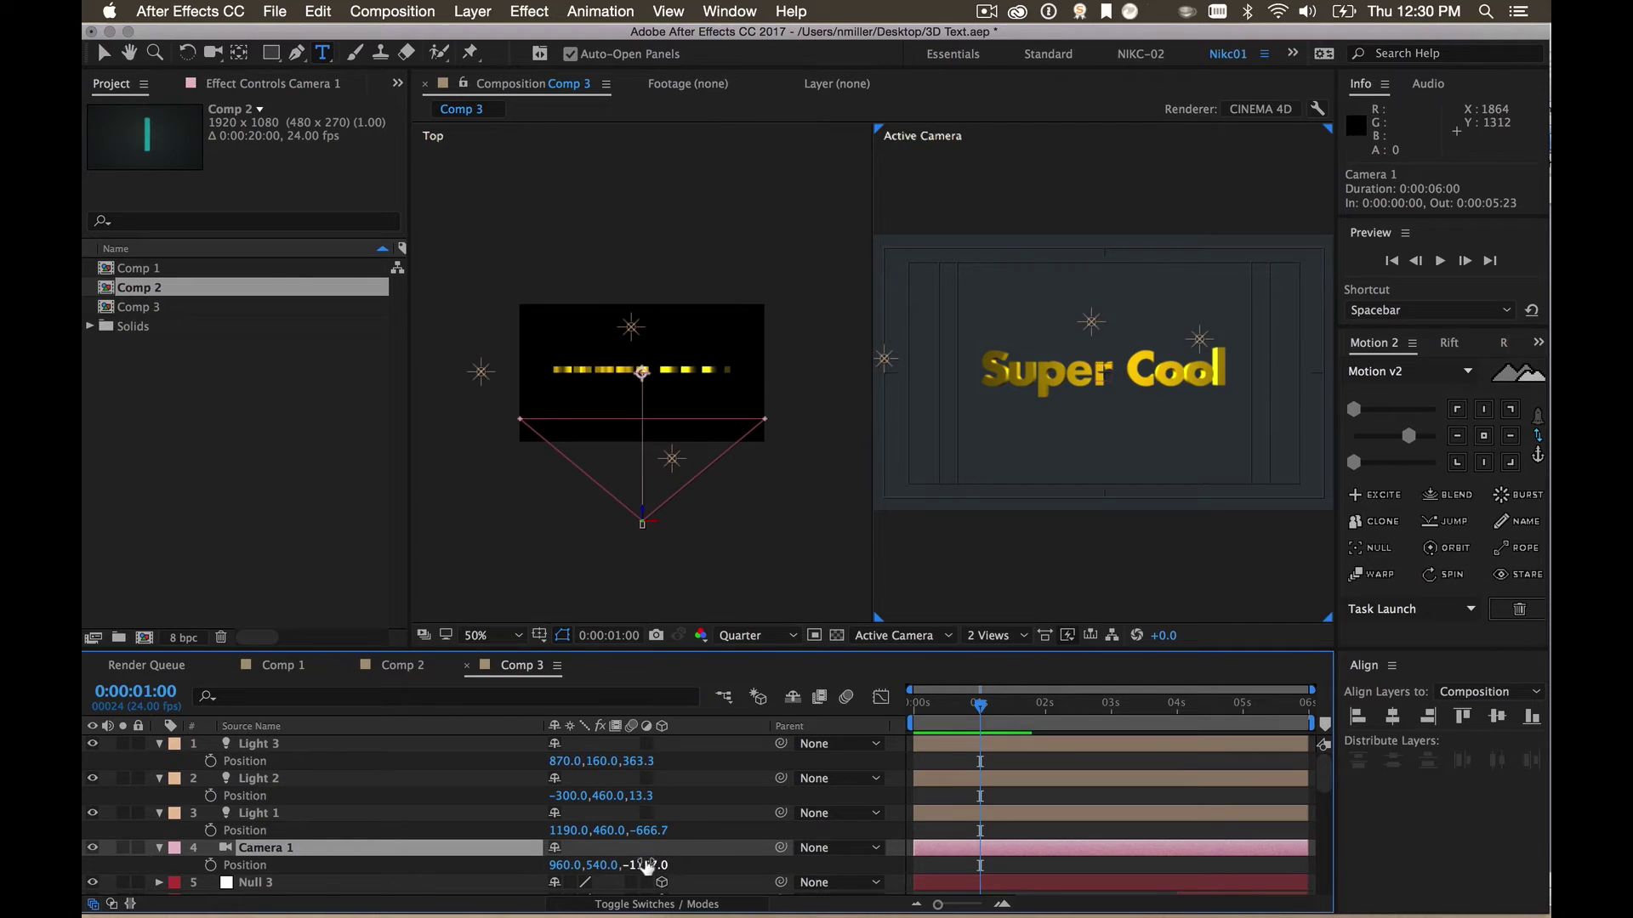
left_click_drag(647, 865, 672, 855)
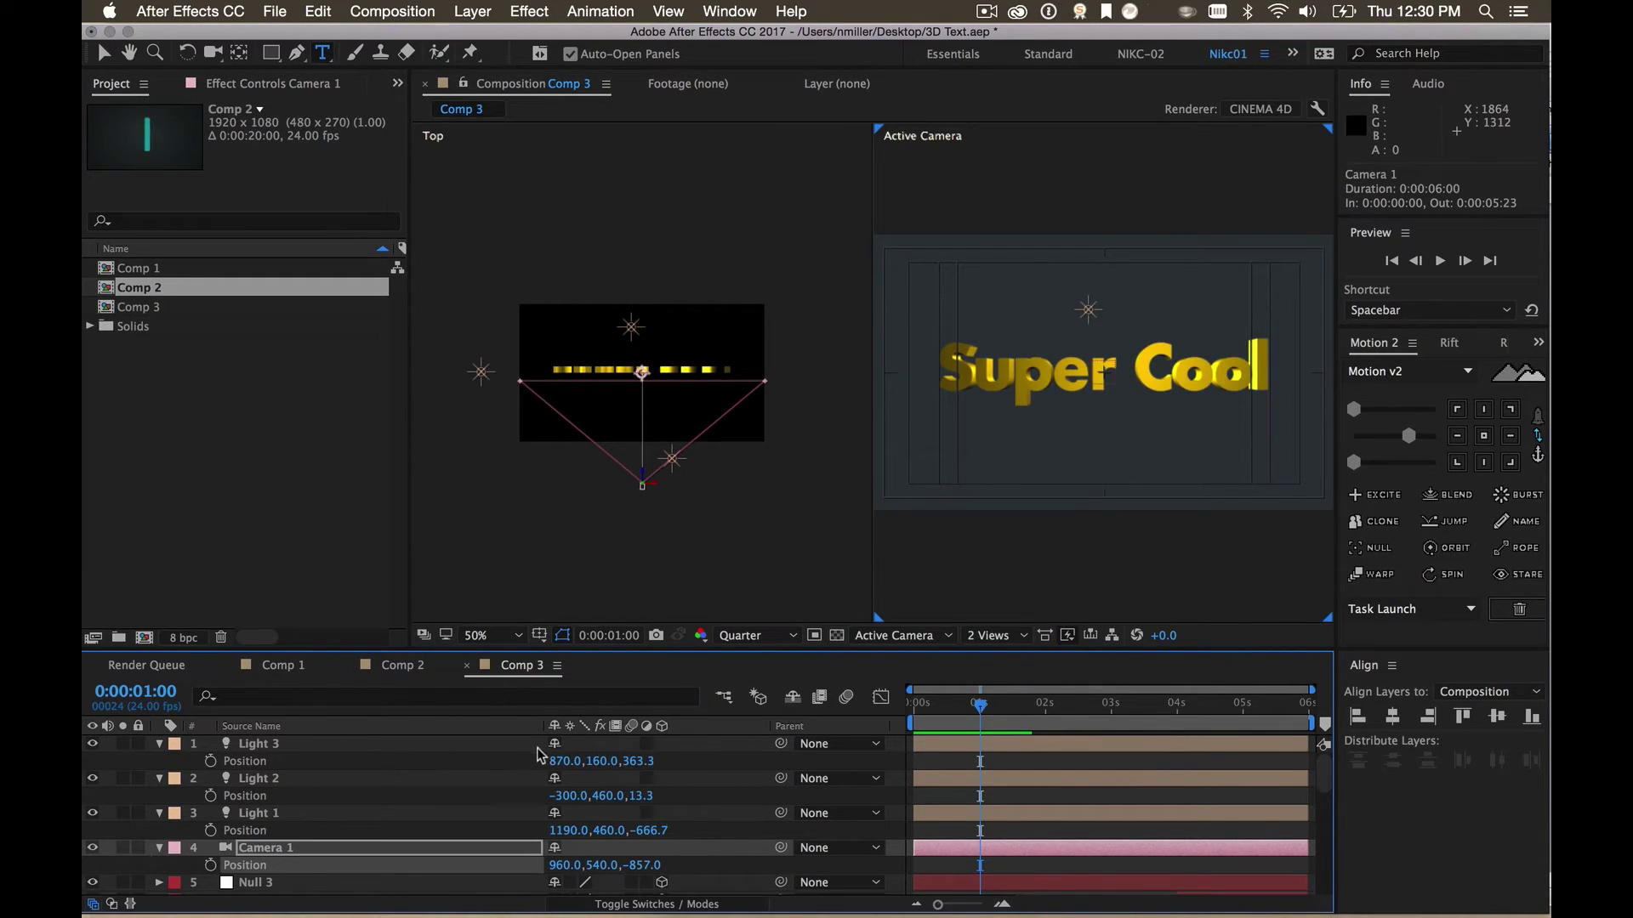
Reposition Light 1 to 1020, 460, -636.7
left_click(277, 818)
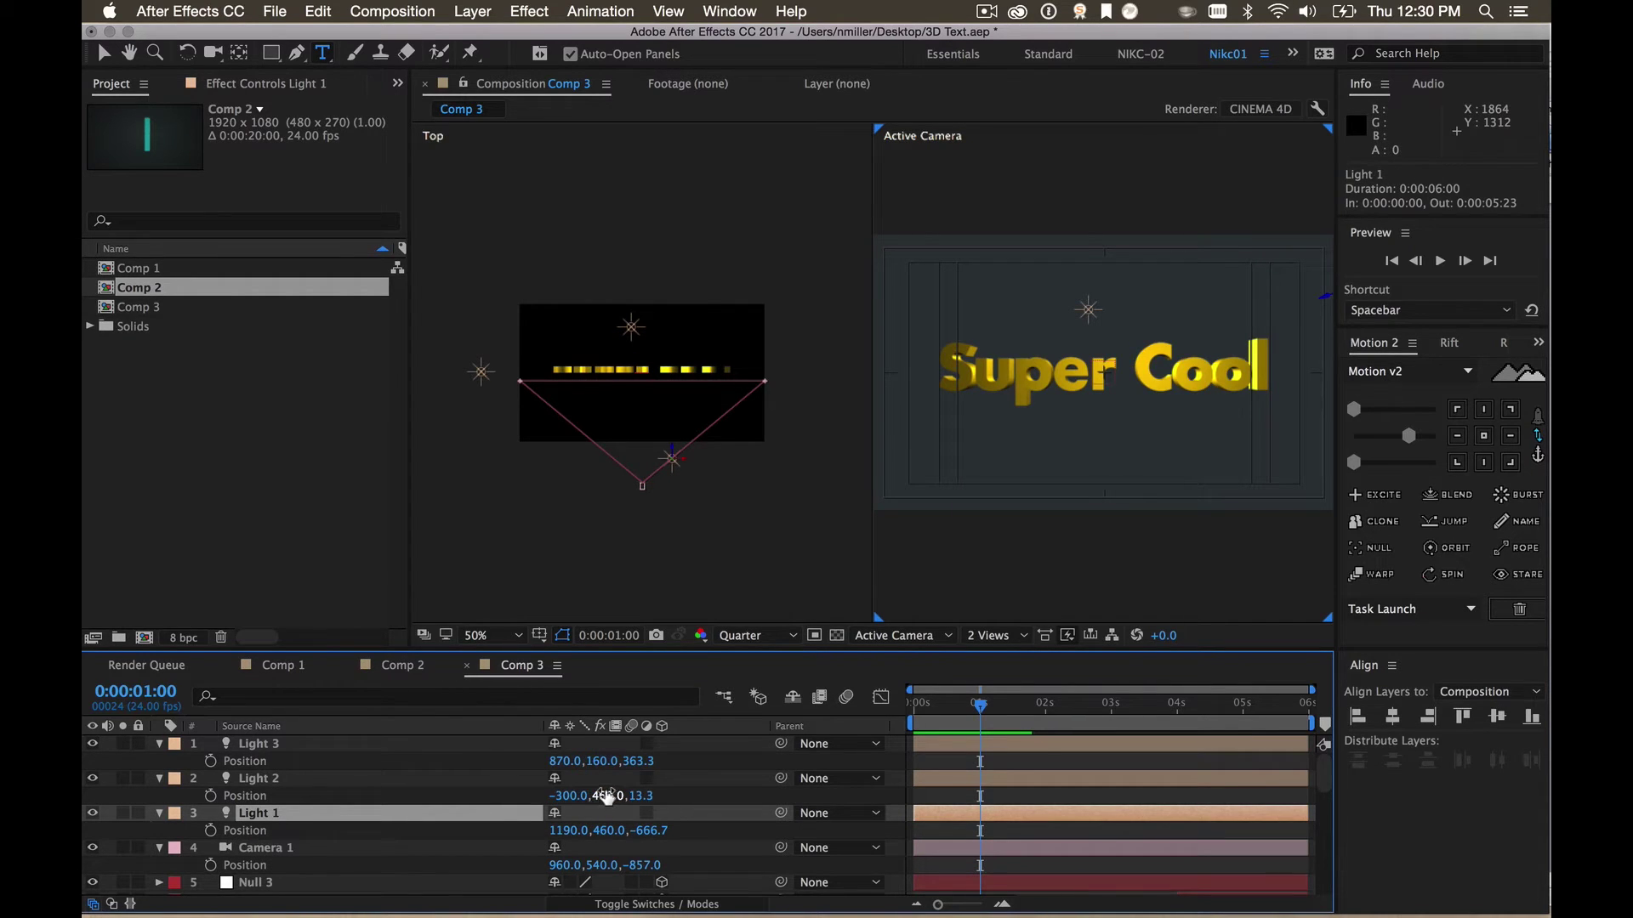
left_click_drag(645, 831, 628, 829)
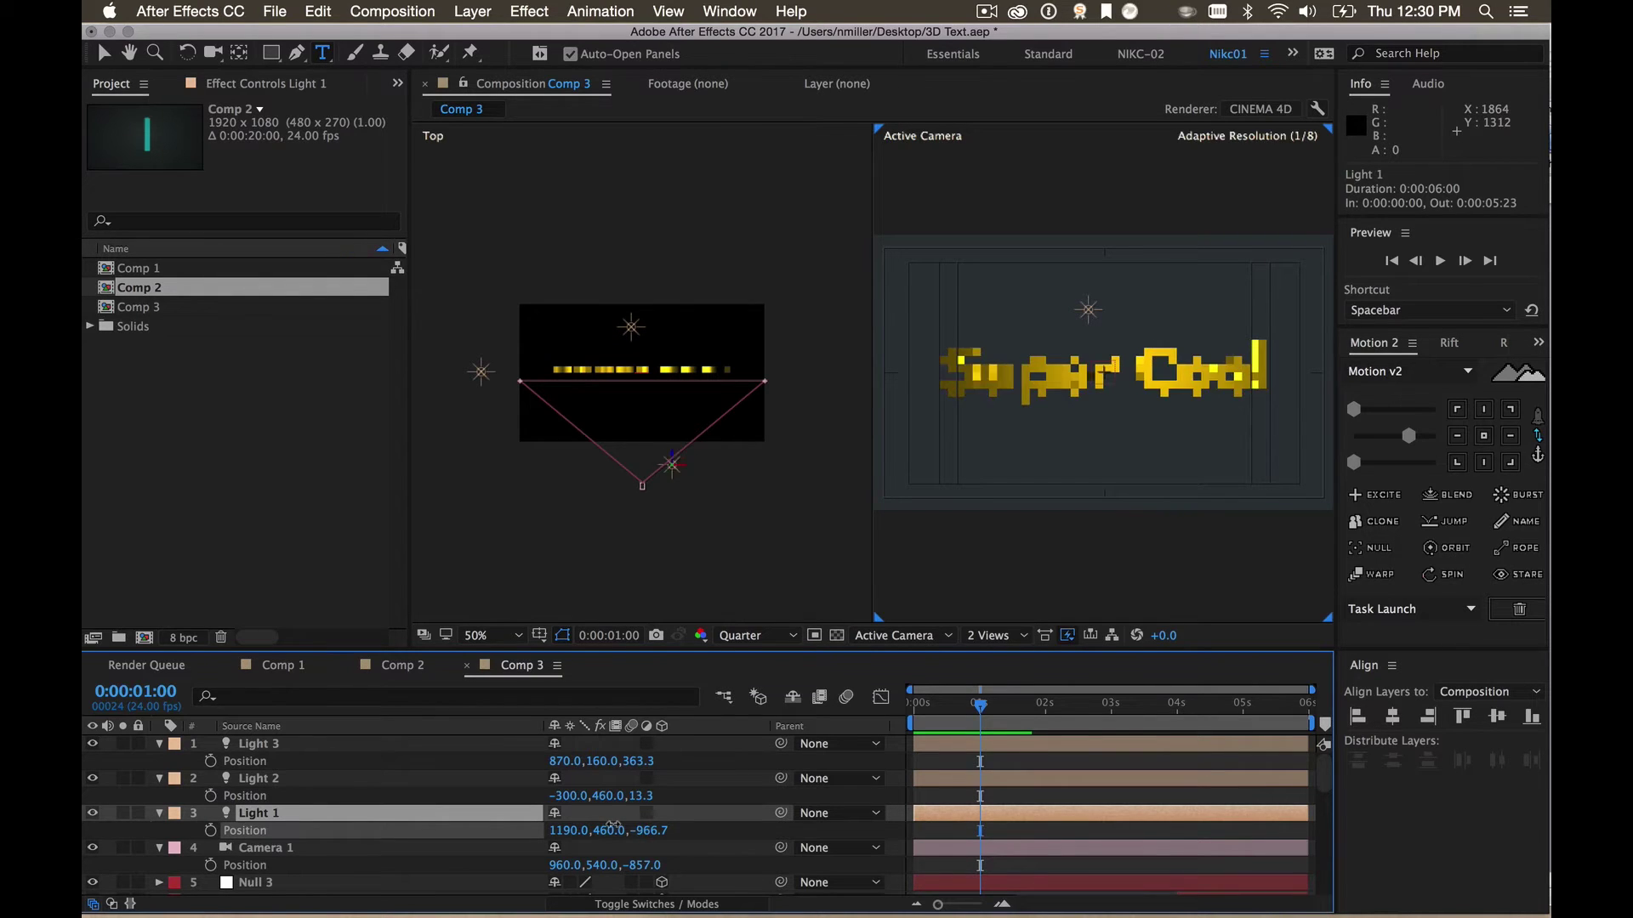
left_click_drag(614, 826, 641, 823)
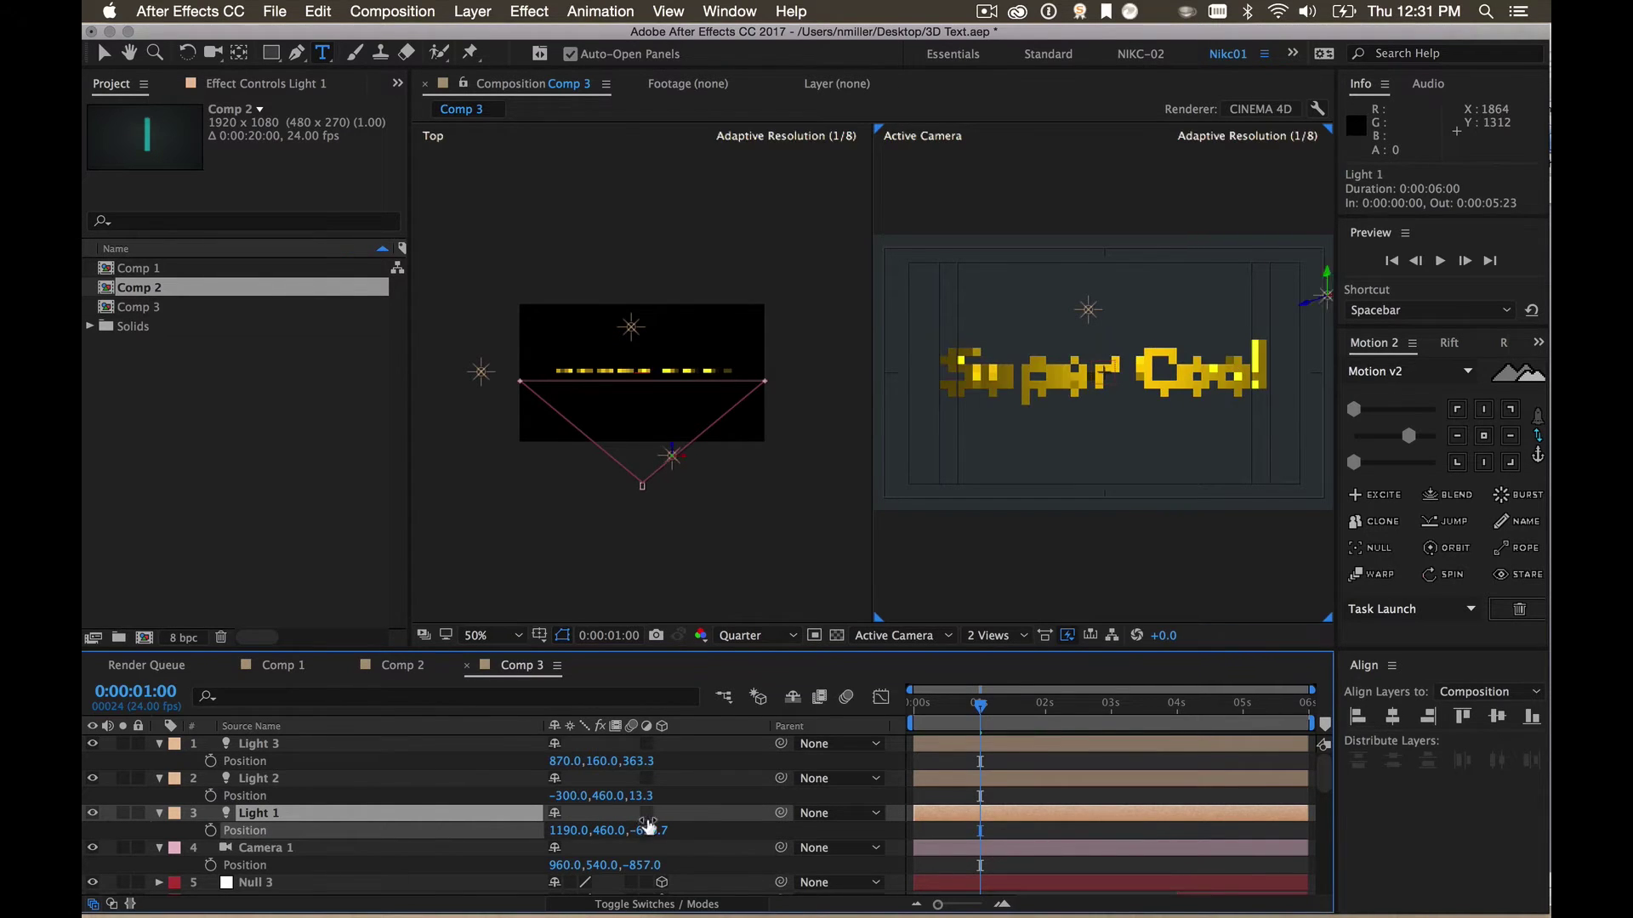
left_click_drag(546, 827, 545, 827)
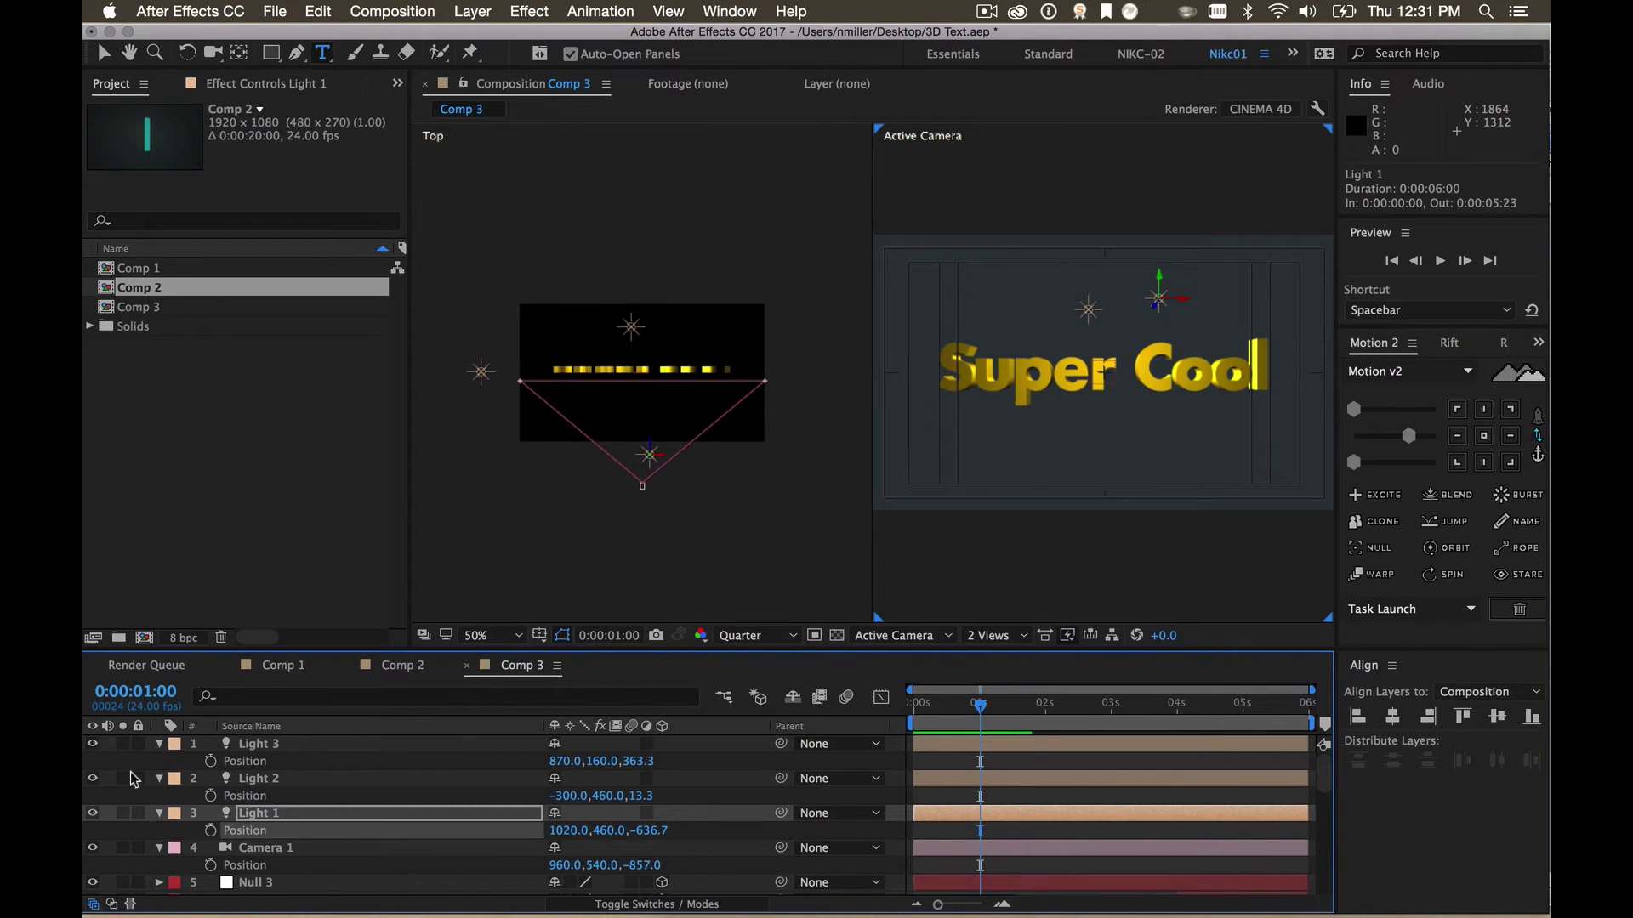
Try an Angular bevel style on the Super Cool text layer
left_click(159, 813)
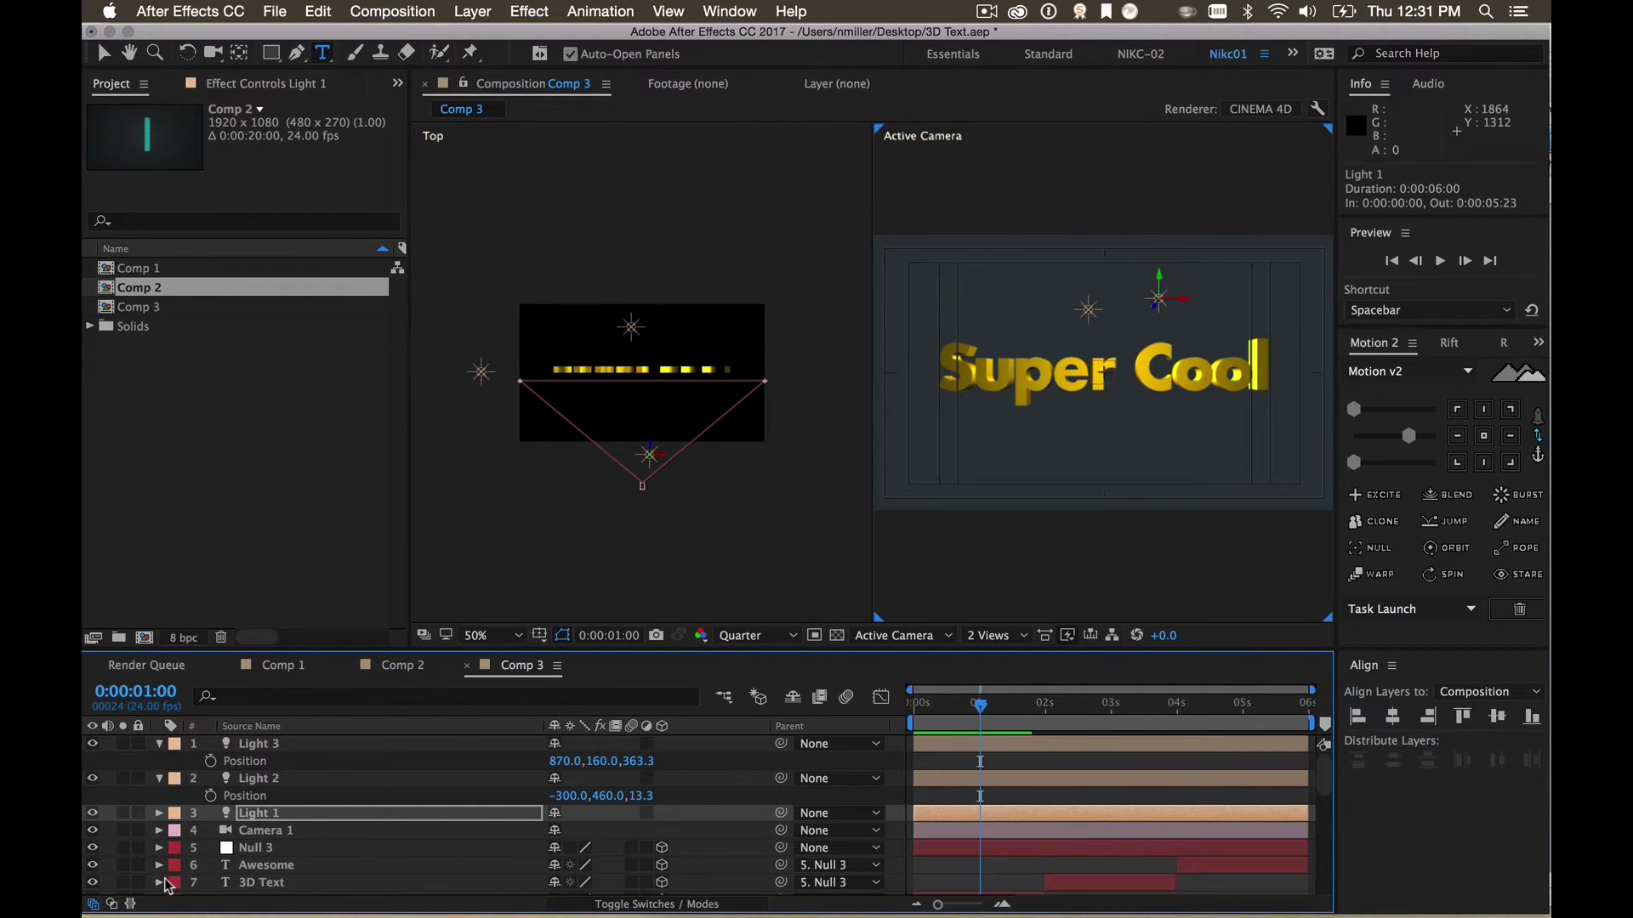
scroll(295, 830, "down", 3)
scroll(255, 820, "down", 8)
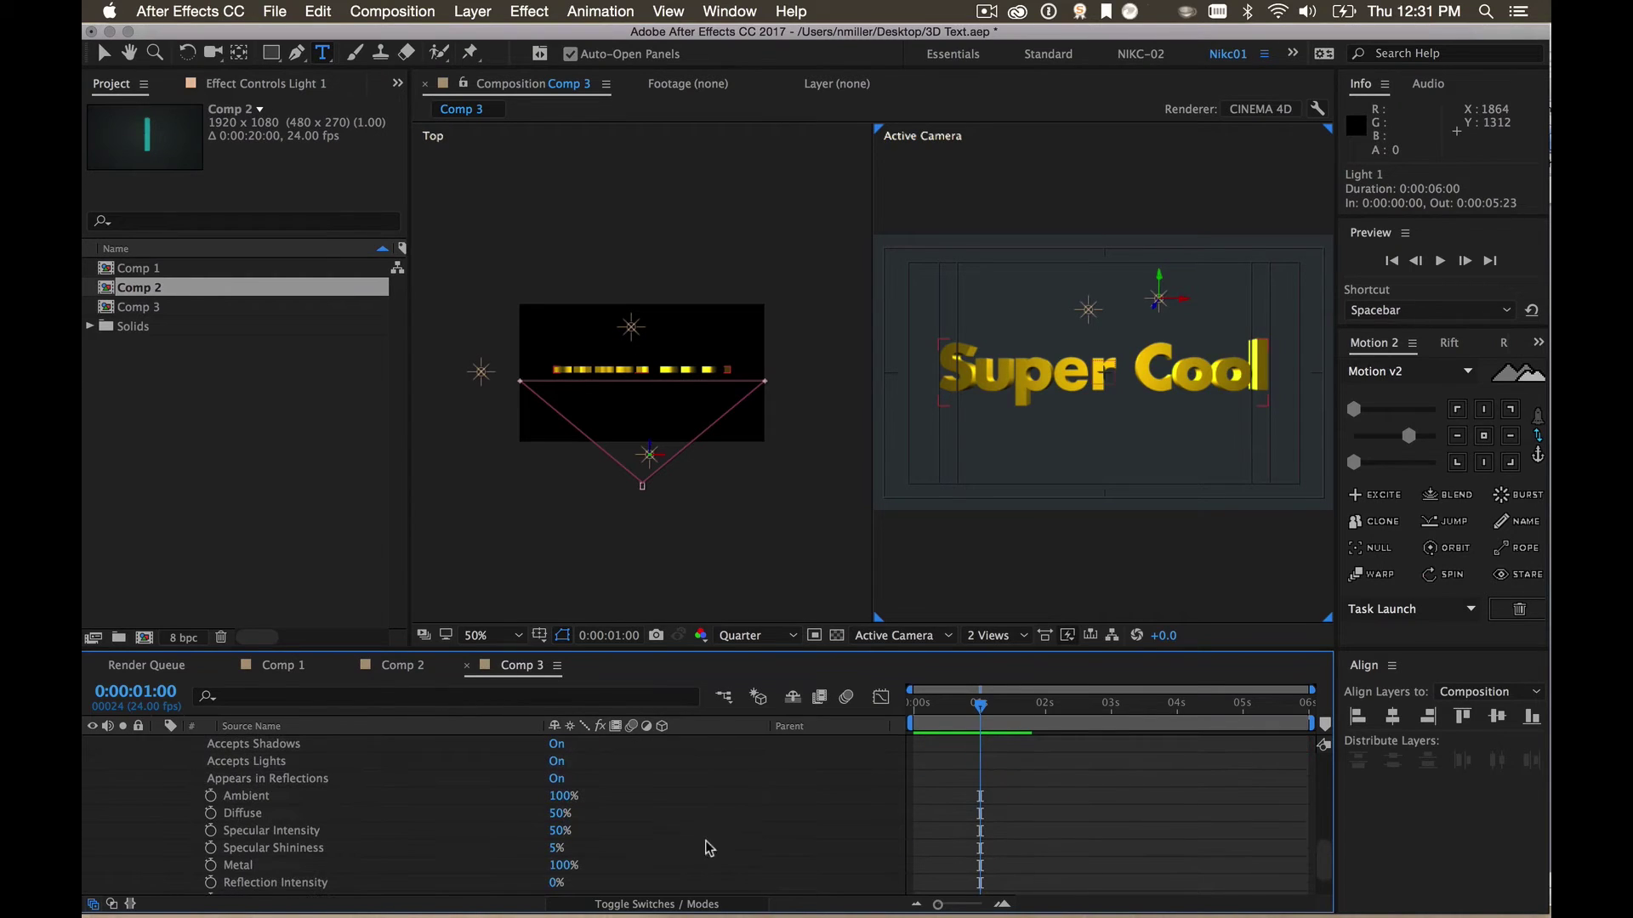
scroll(672, 802, "up", 2)
scroll(669, 805, "up", 2)
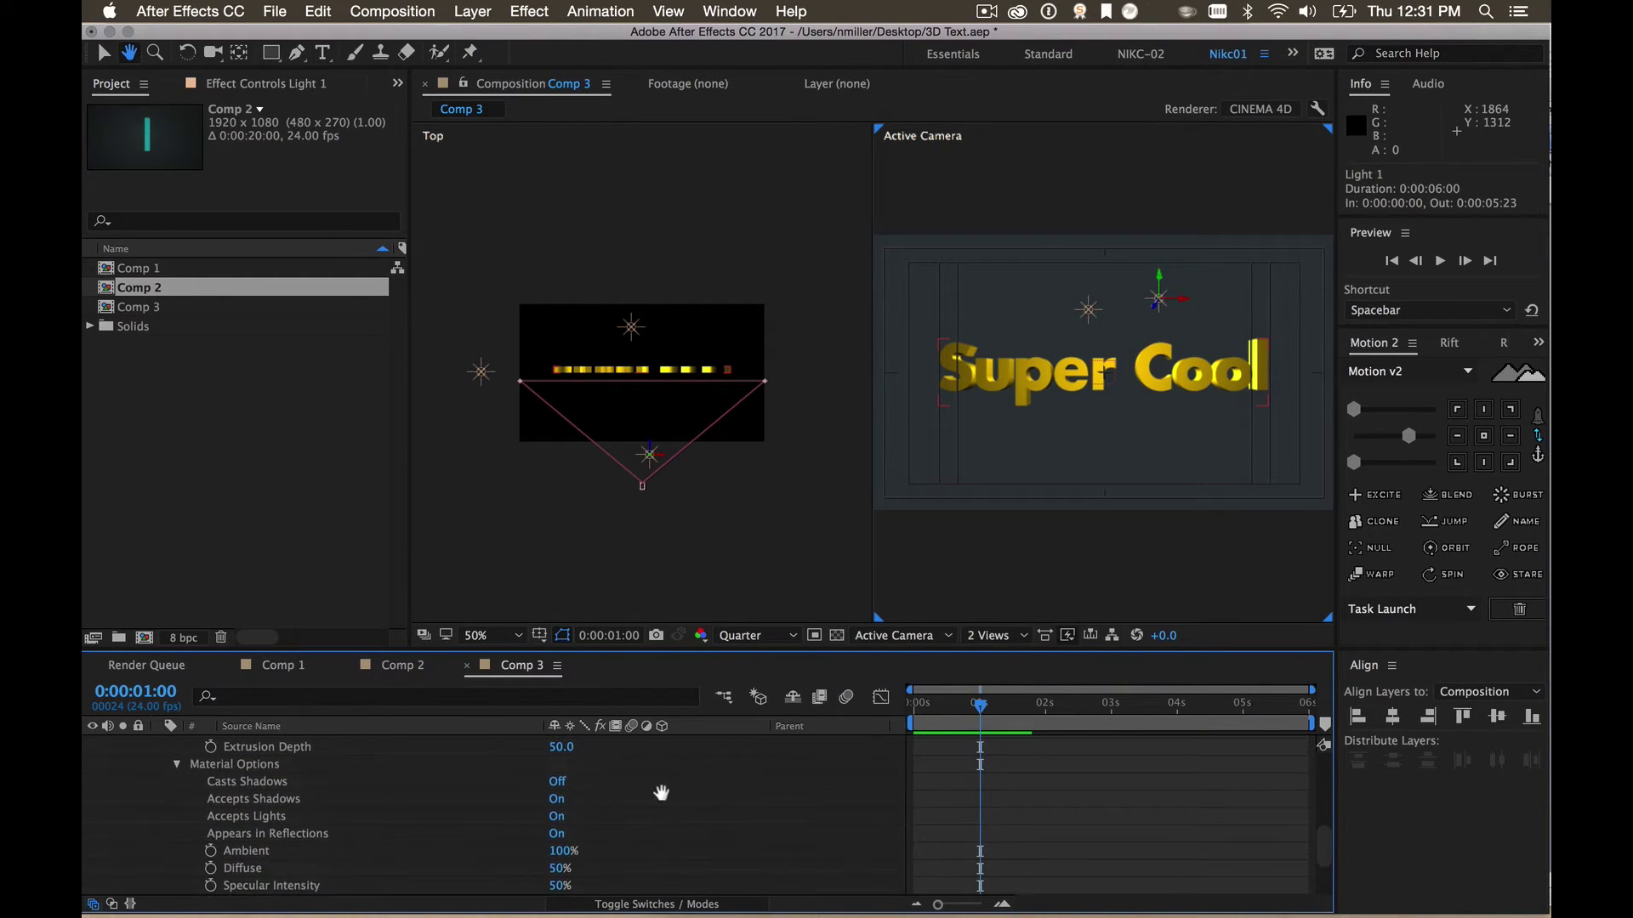
scroll(664, 808, "up", 1)
left_click_drag(665, 808, 665, 827)
left_click(669, 801)
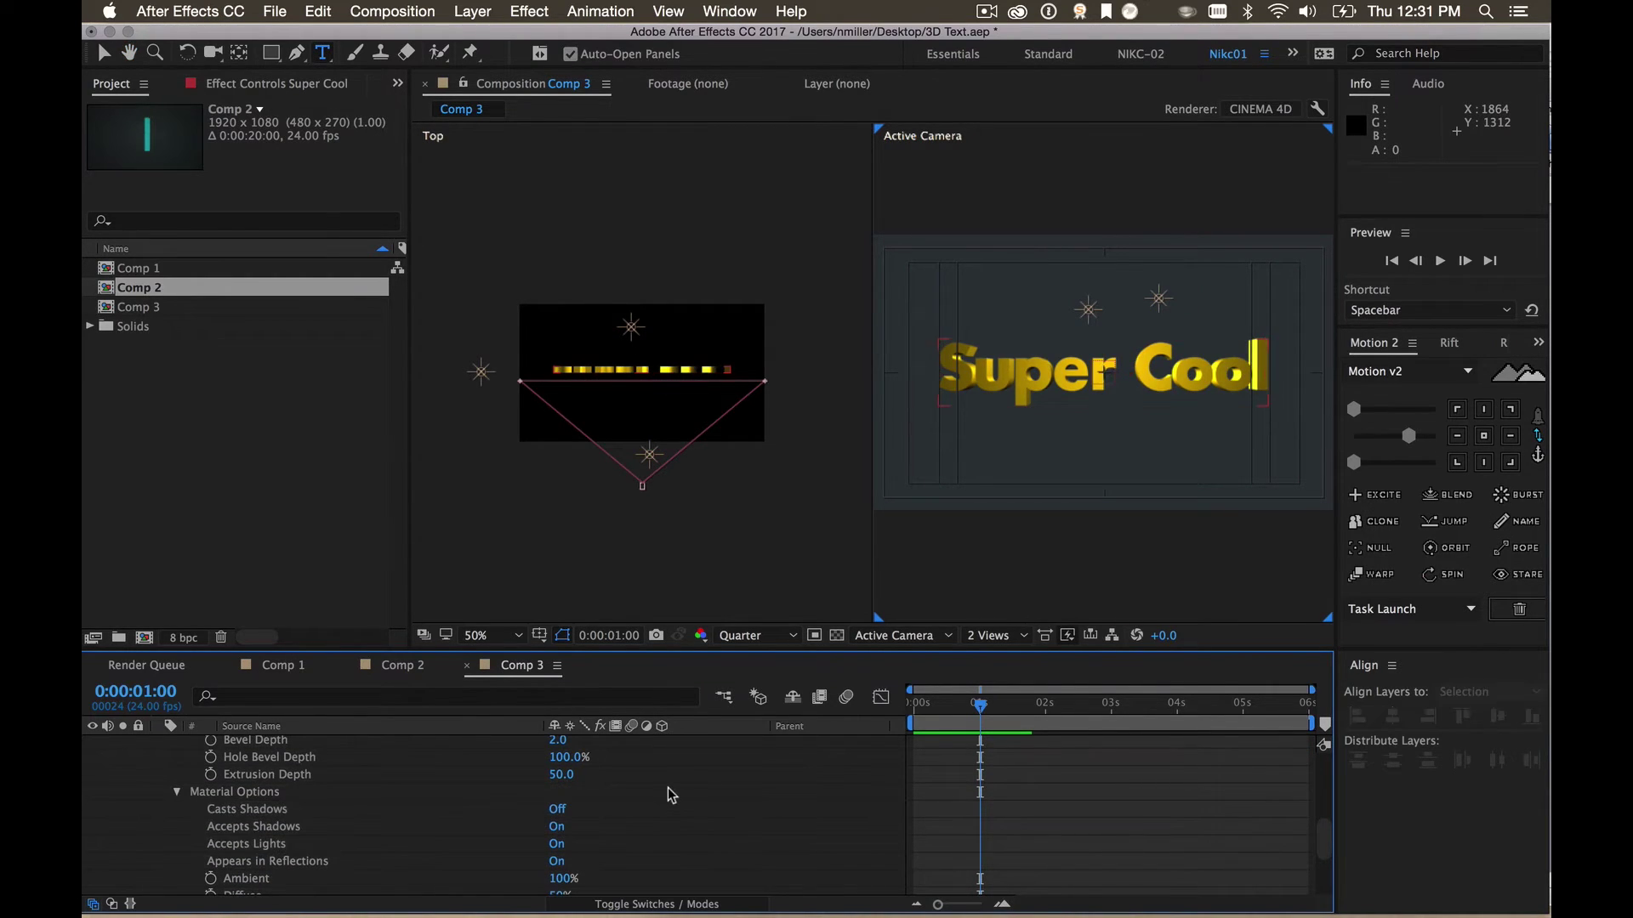
scroll(667, 787, "up", 3)
left_click(605, 778)
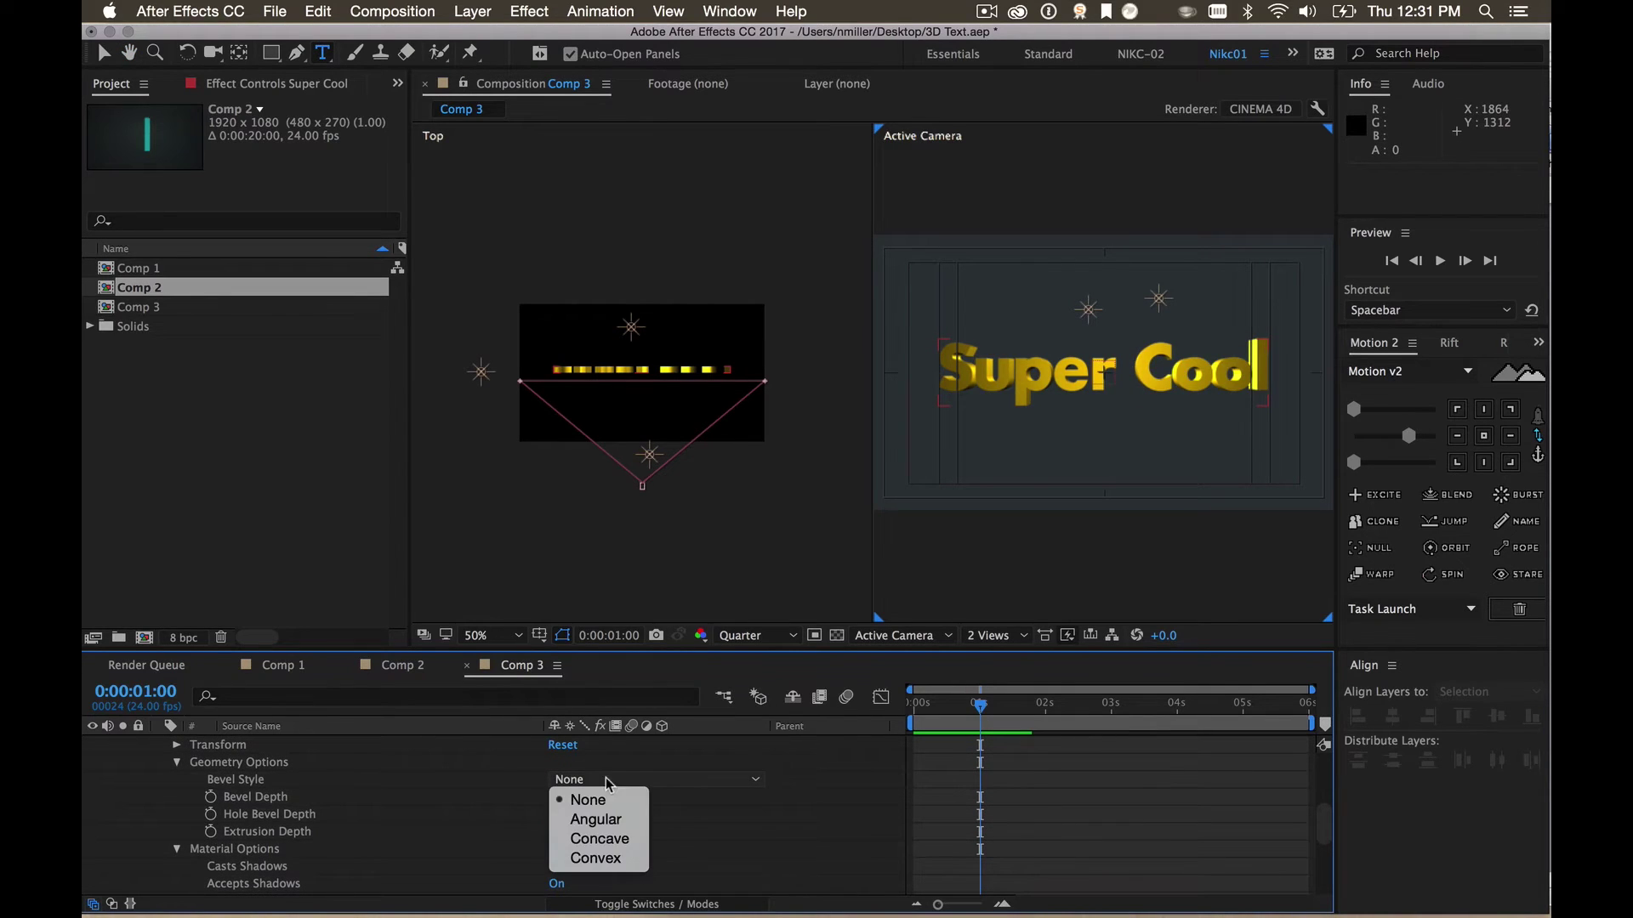
left_click(613, 826)
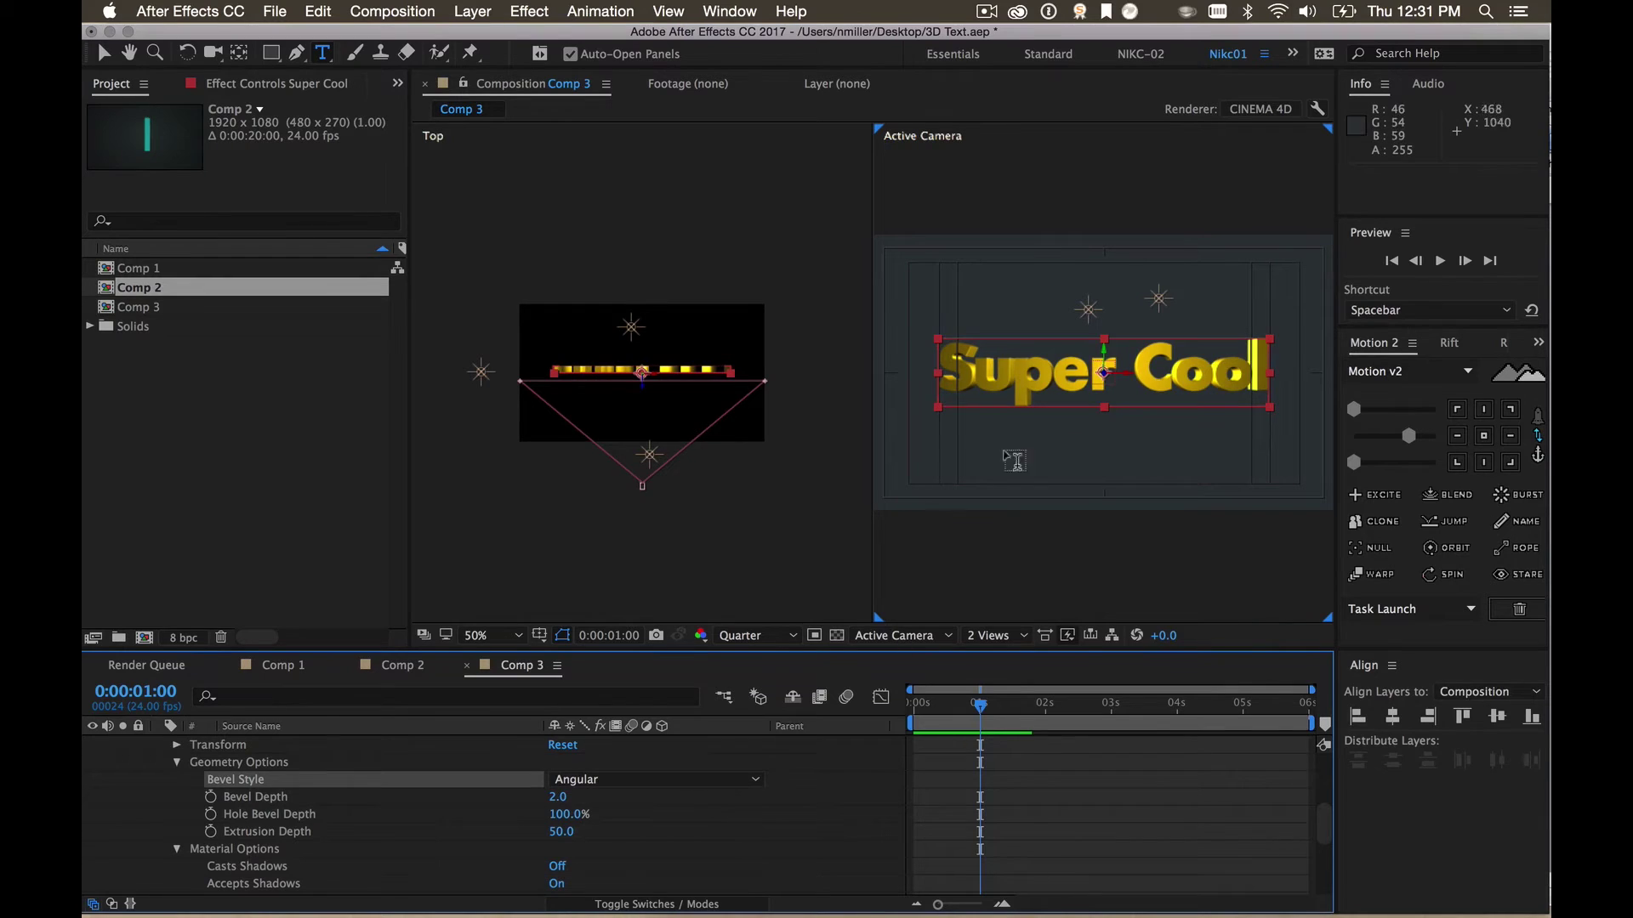
Zoom the camera view onto the letters and preview at Full resolution
key("z")
left_click(1069, 355)
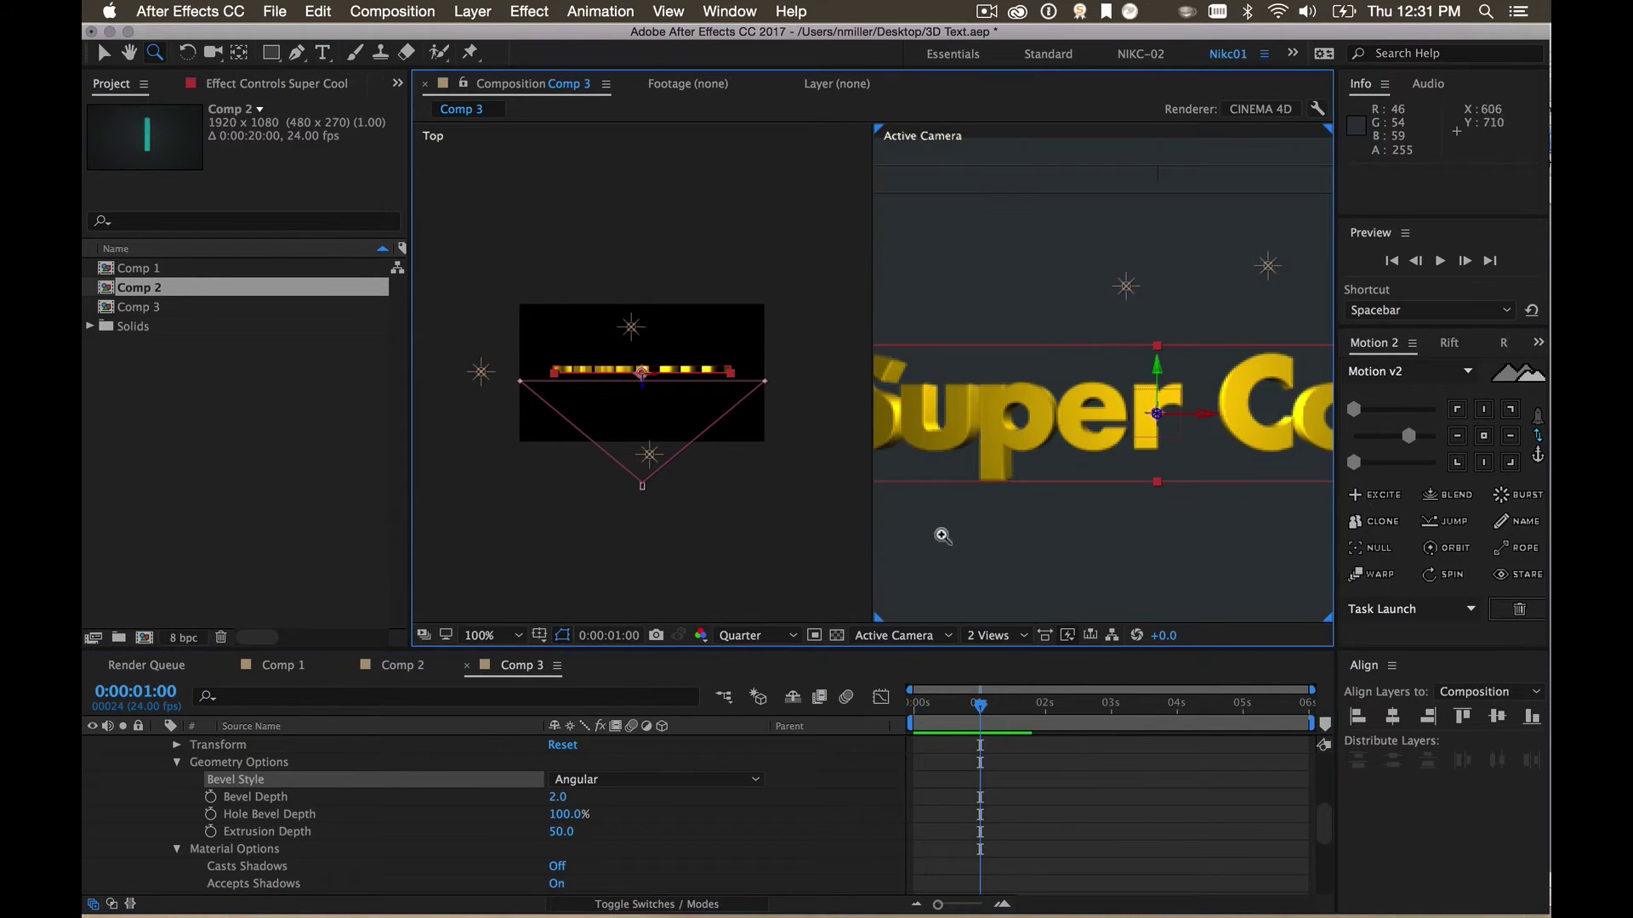
left_click(774, 645)
left_click(752, 685)
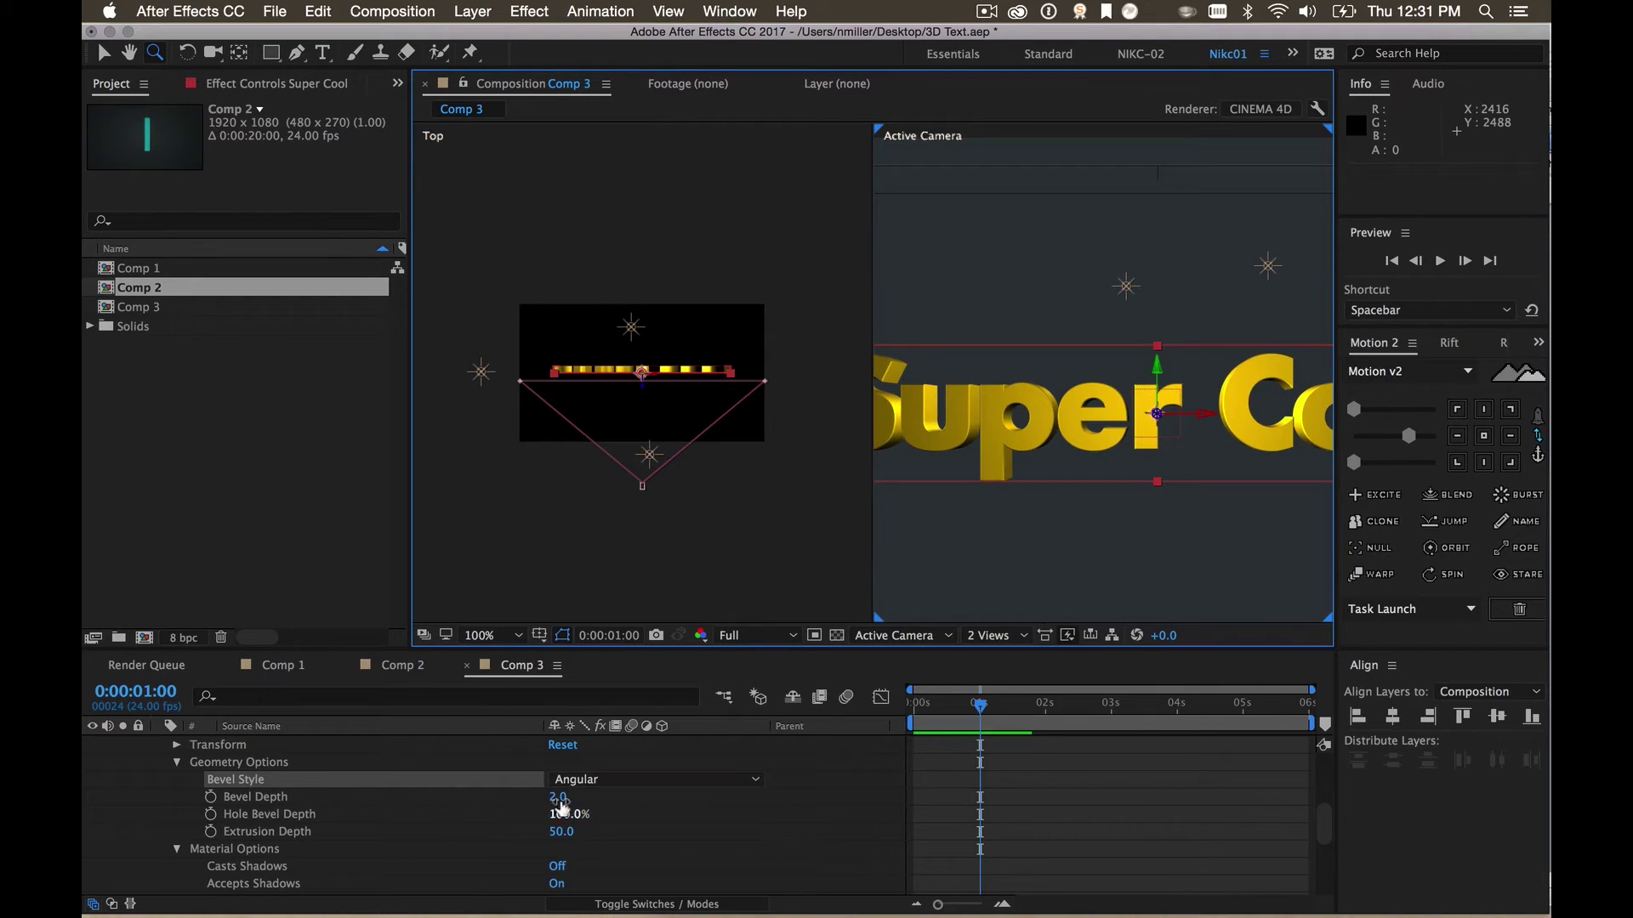
Adjust the bevel depth down from 10, then try a Concave bevel at depth 10
mouse_move(558, 795)
left_mouse_down()
mouse_move(583, 783)
mouse_move(562, 796)
left_mouse_up()
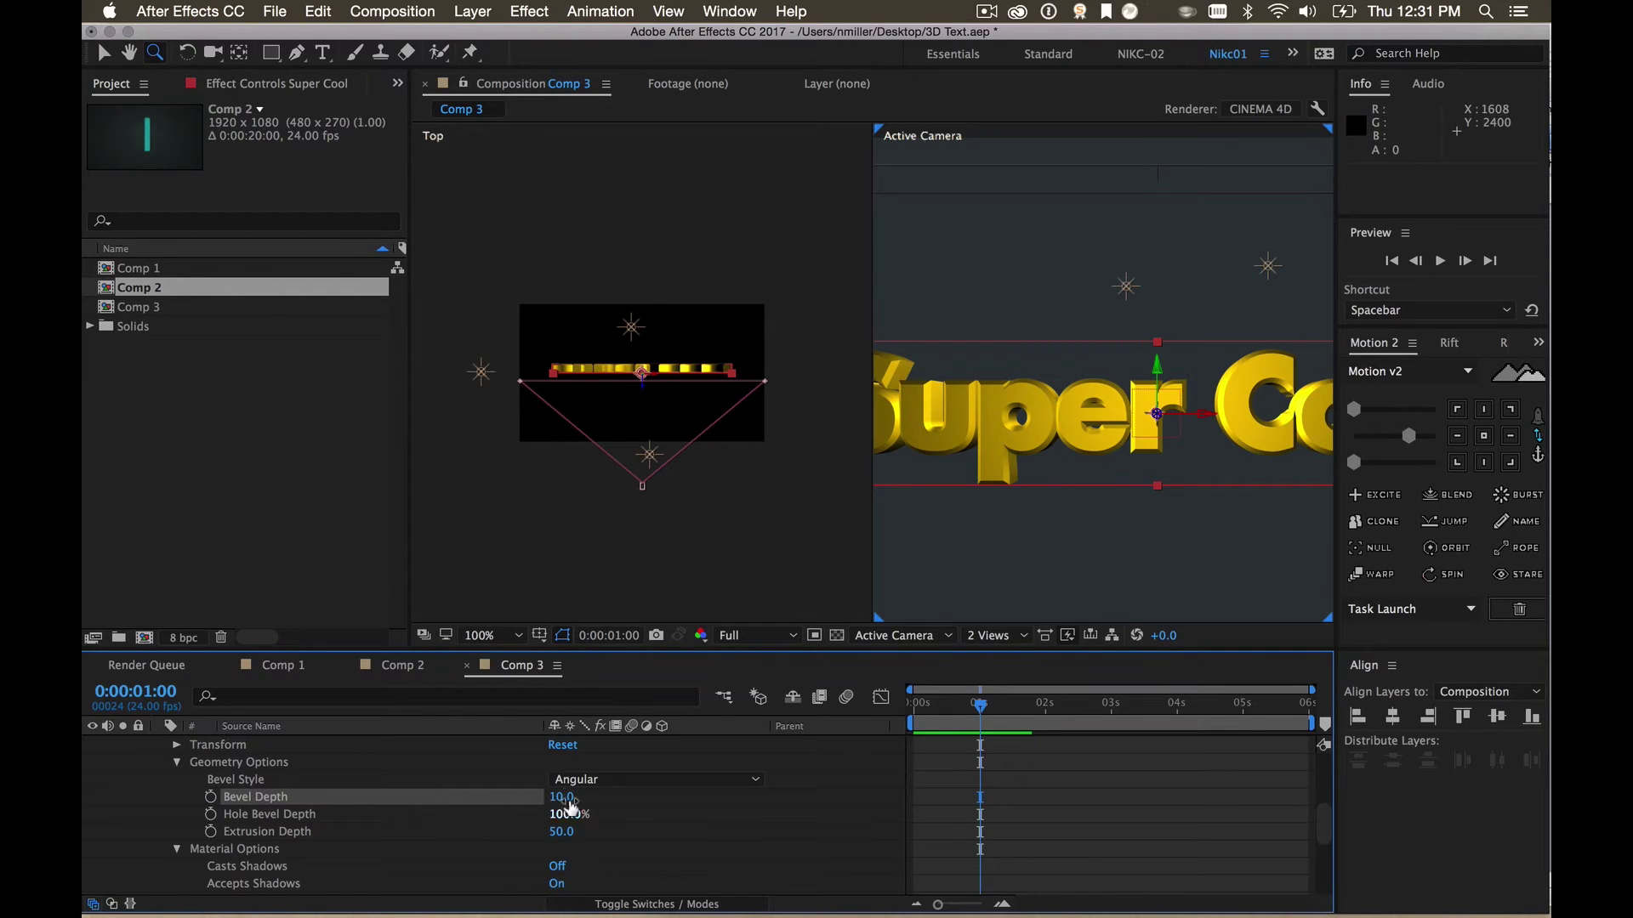
left_click_drag(568, 804, 552, 809)
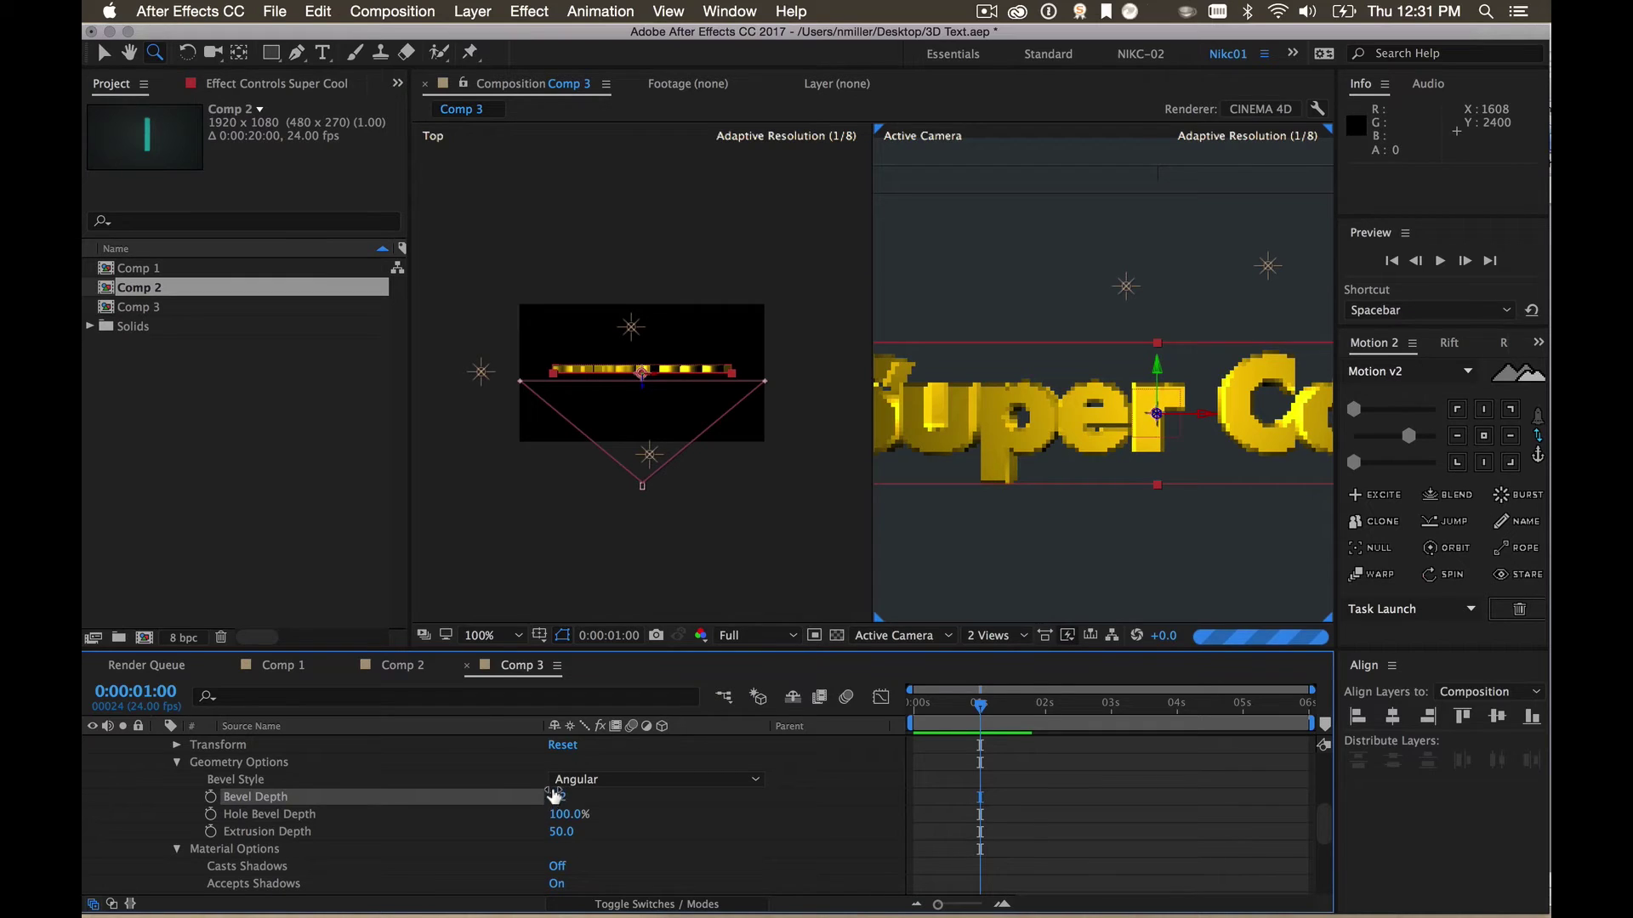
left_click(556, 794)
type("2")
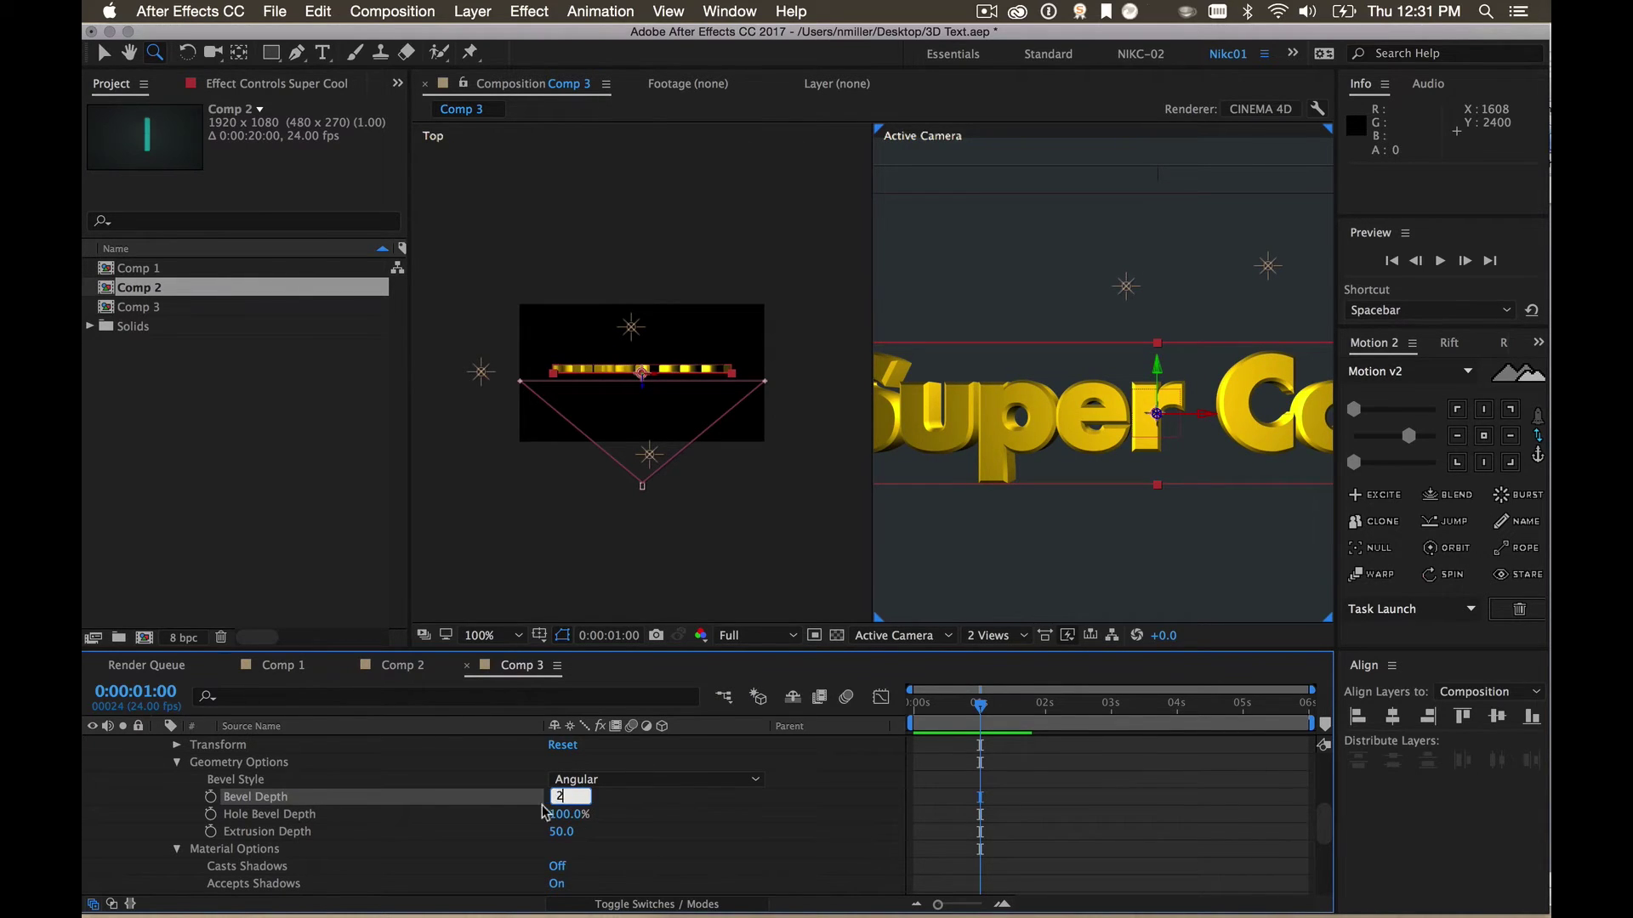
key("Return")
left_click(625, 776)
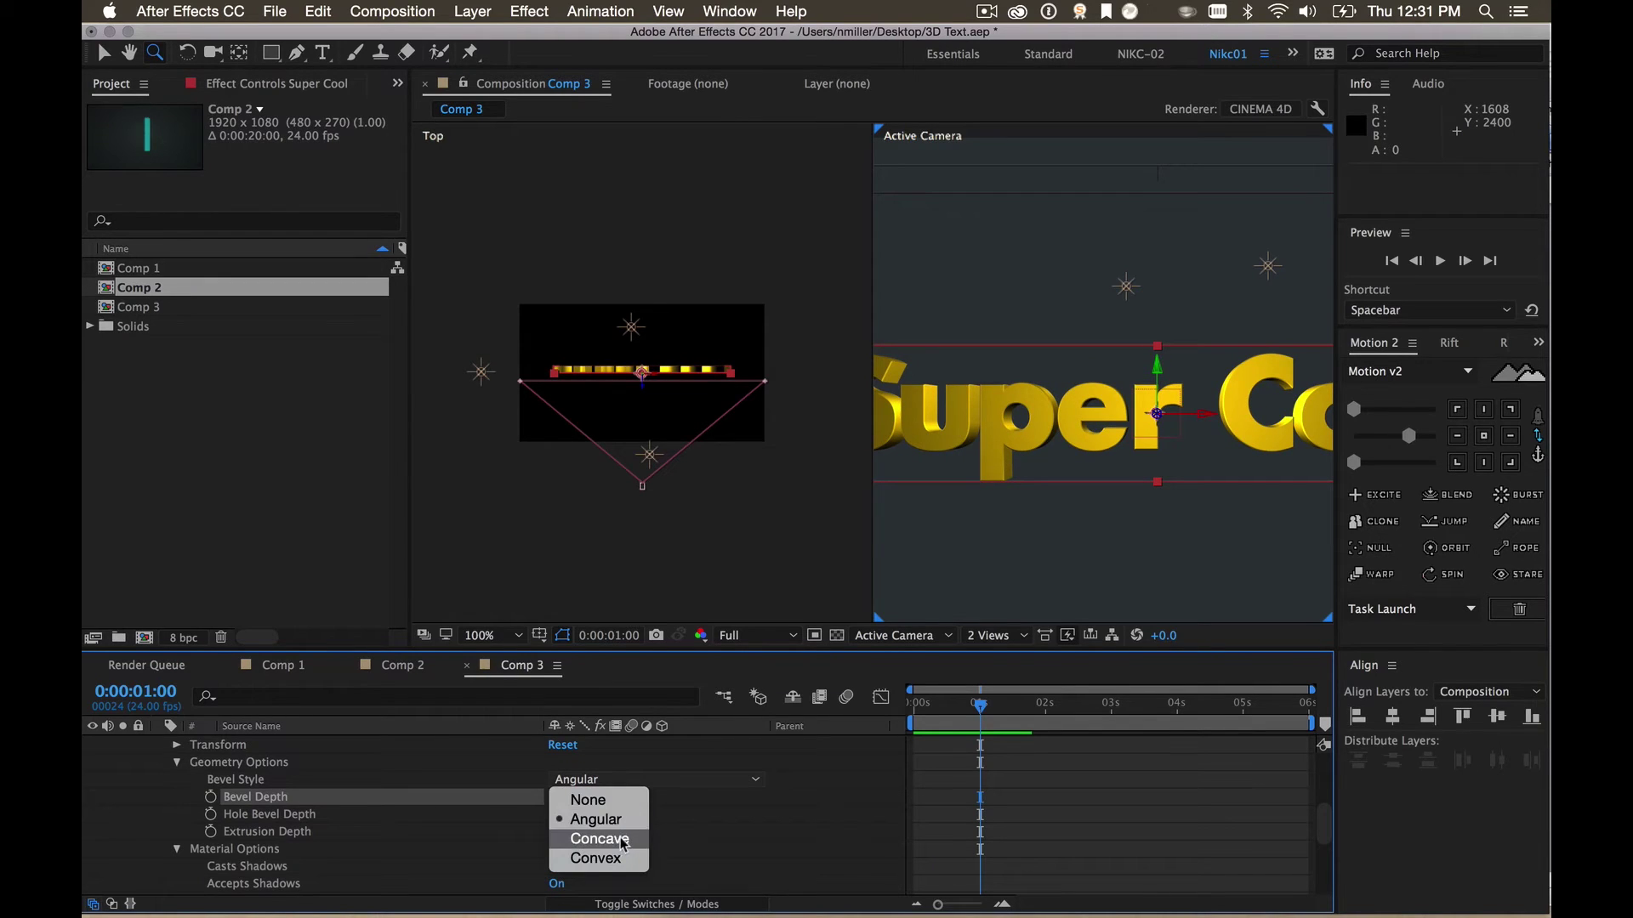
left_click(623, 840)
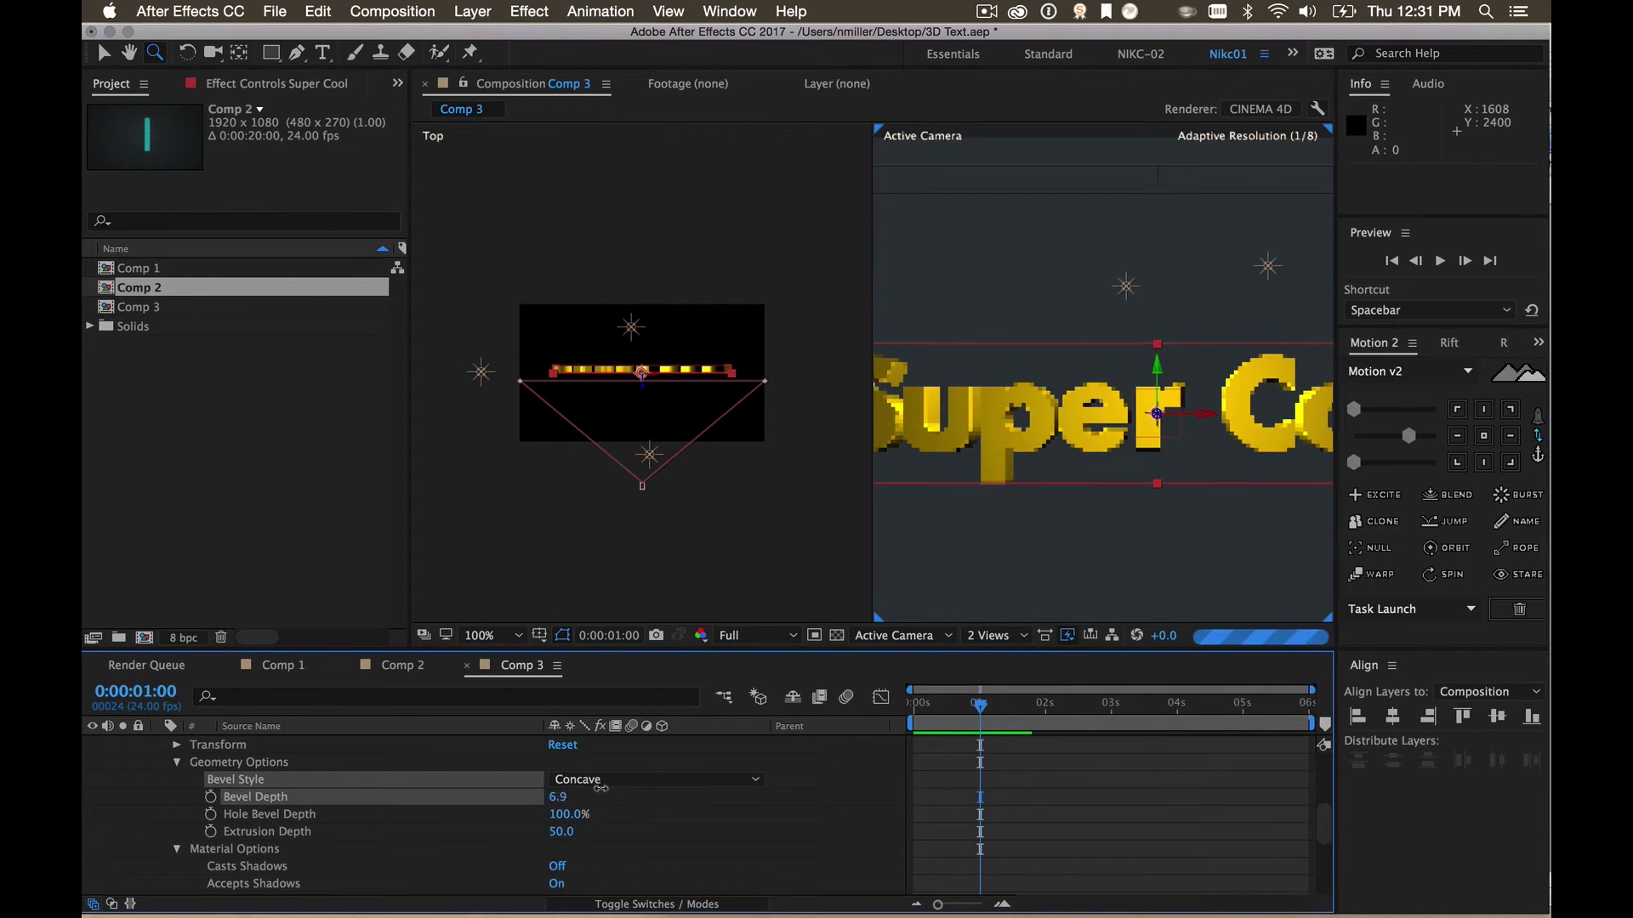
left_click_drag(600, 788, 711, 811)
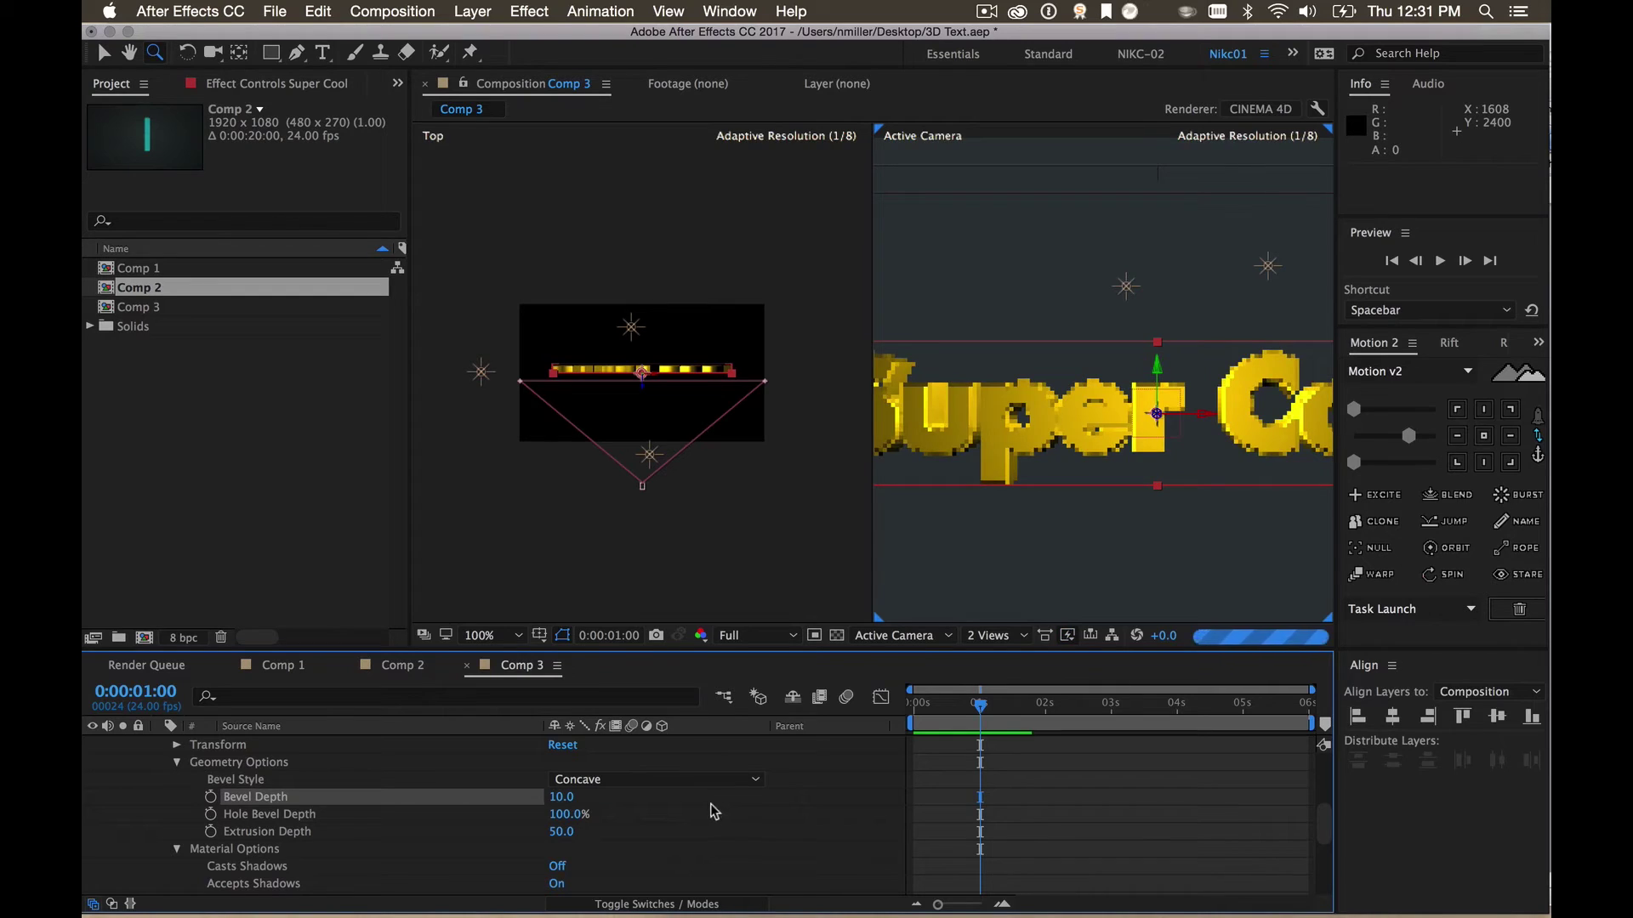
Switch to a Convex bevel and bring Bevel Depth down to 2
left_click(626, 781)
left_click(597, 852)
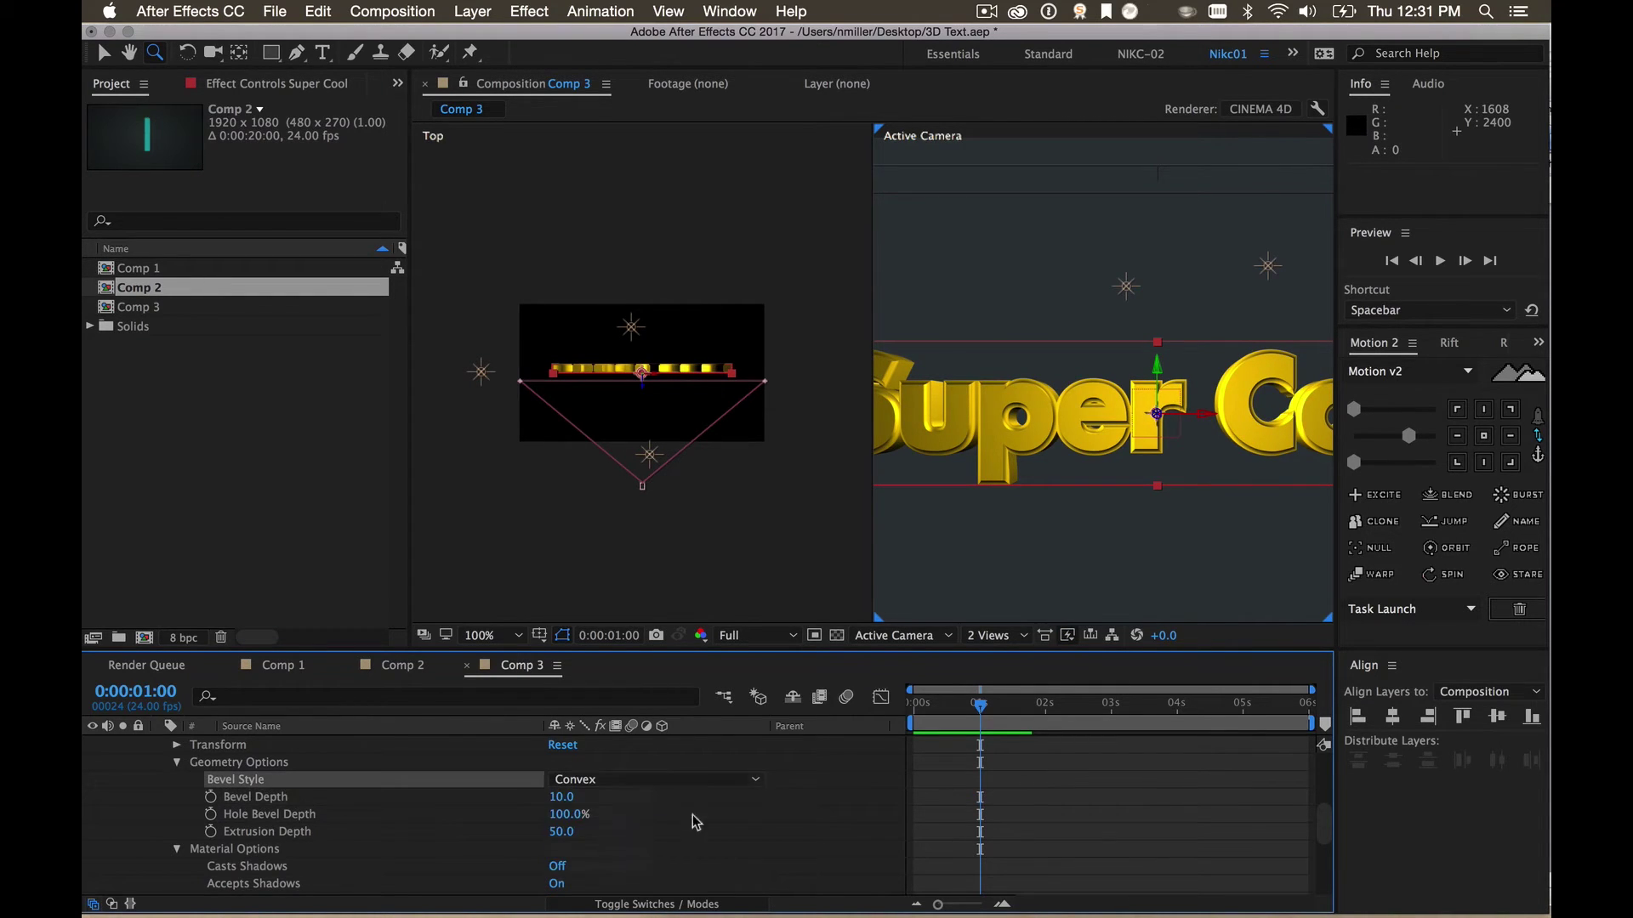
left_click(560, 798)
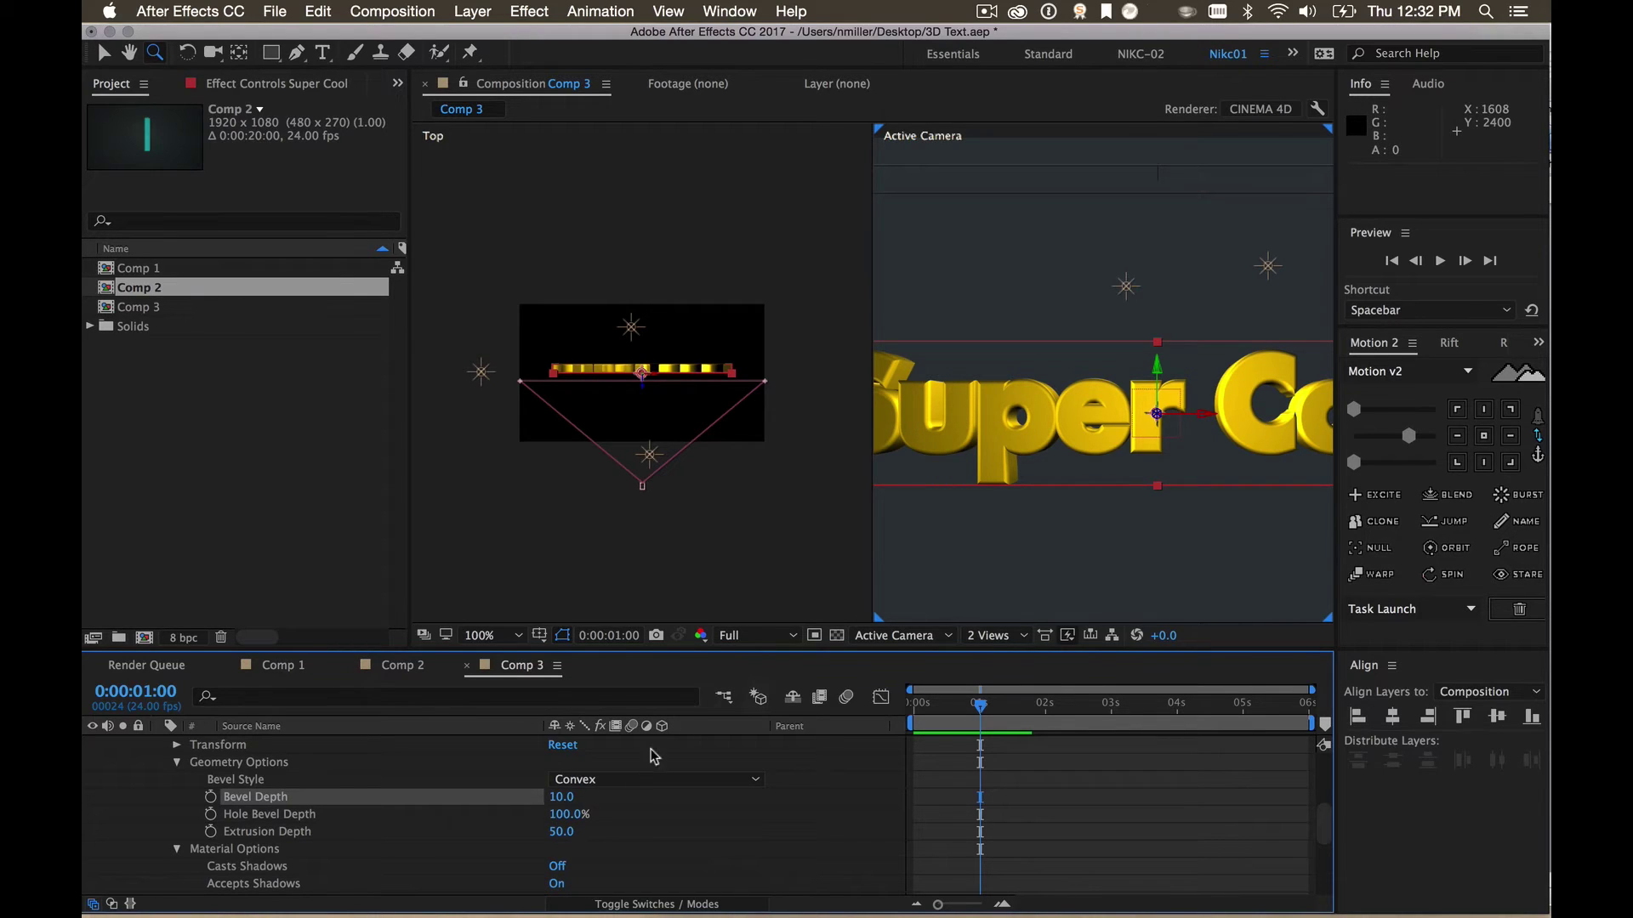
left_click_drag(539, 795, 556, 797)
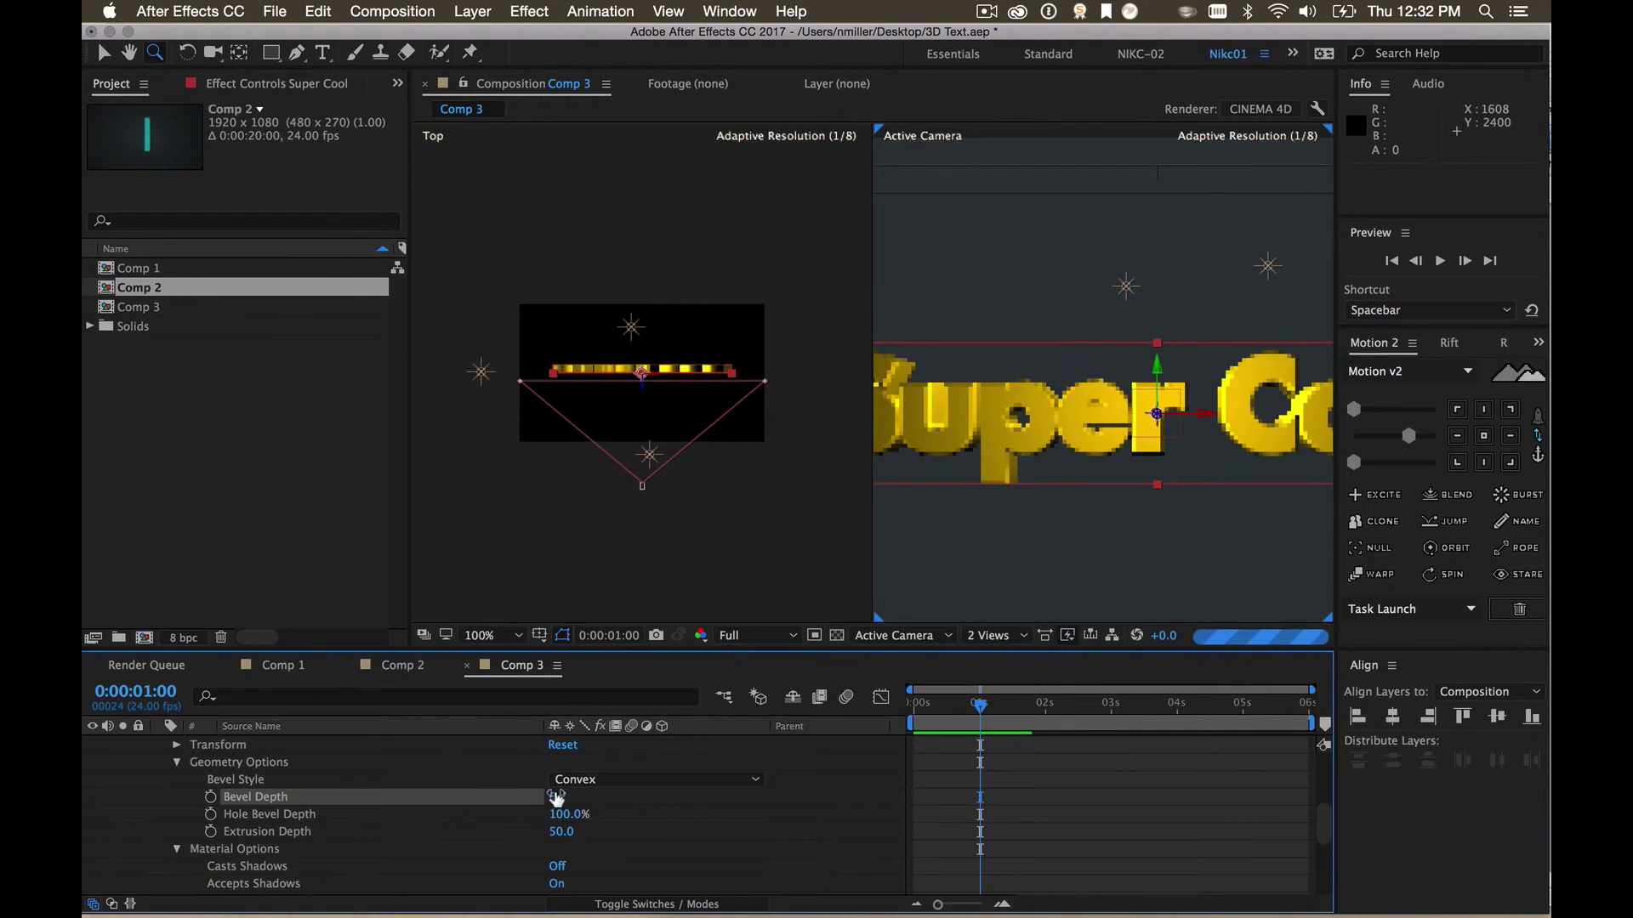
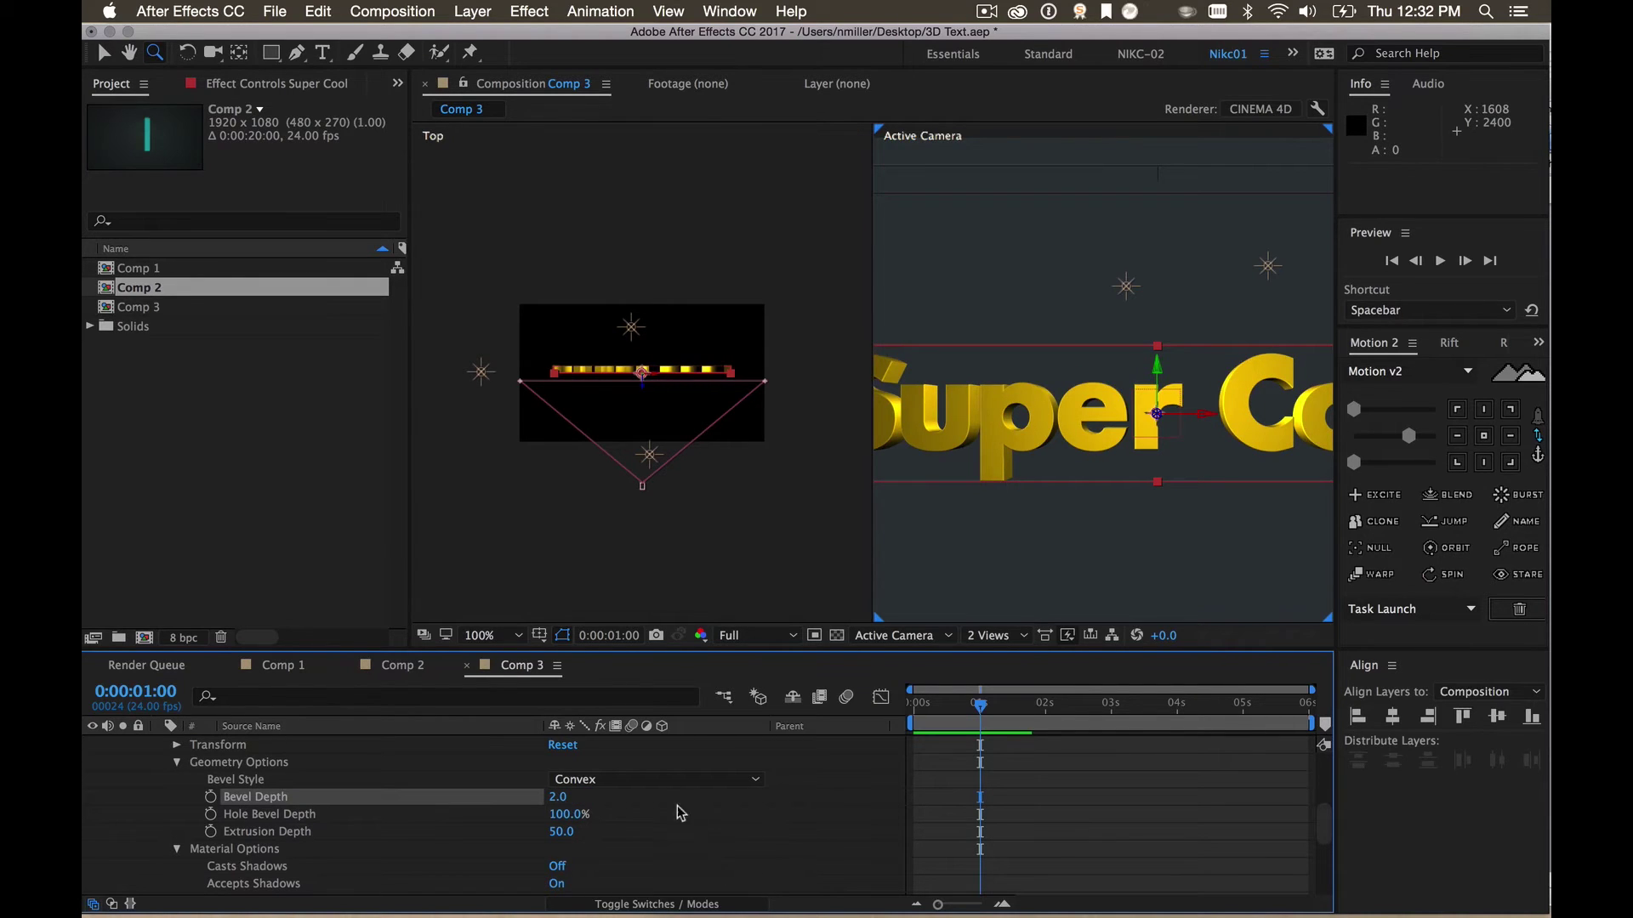
Compare Angular and None bevel styles on Super Cool, settling on Angular
left_click(656, 779)
left_click(598, 819)
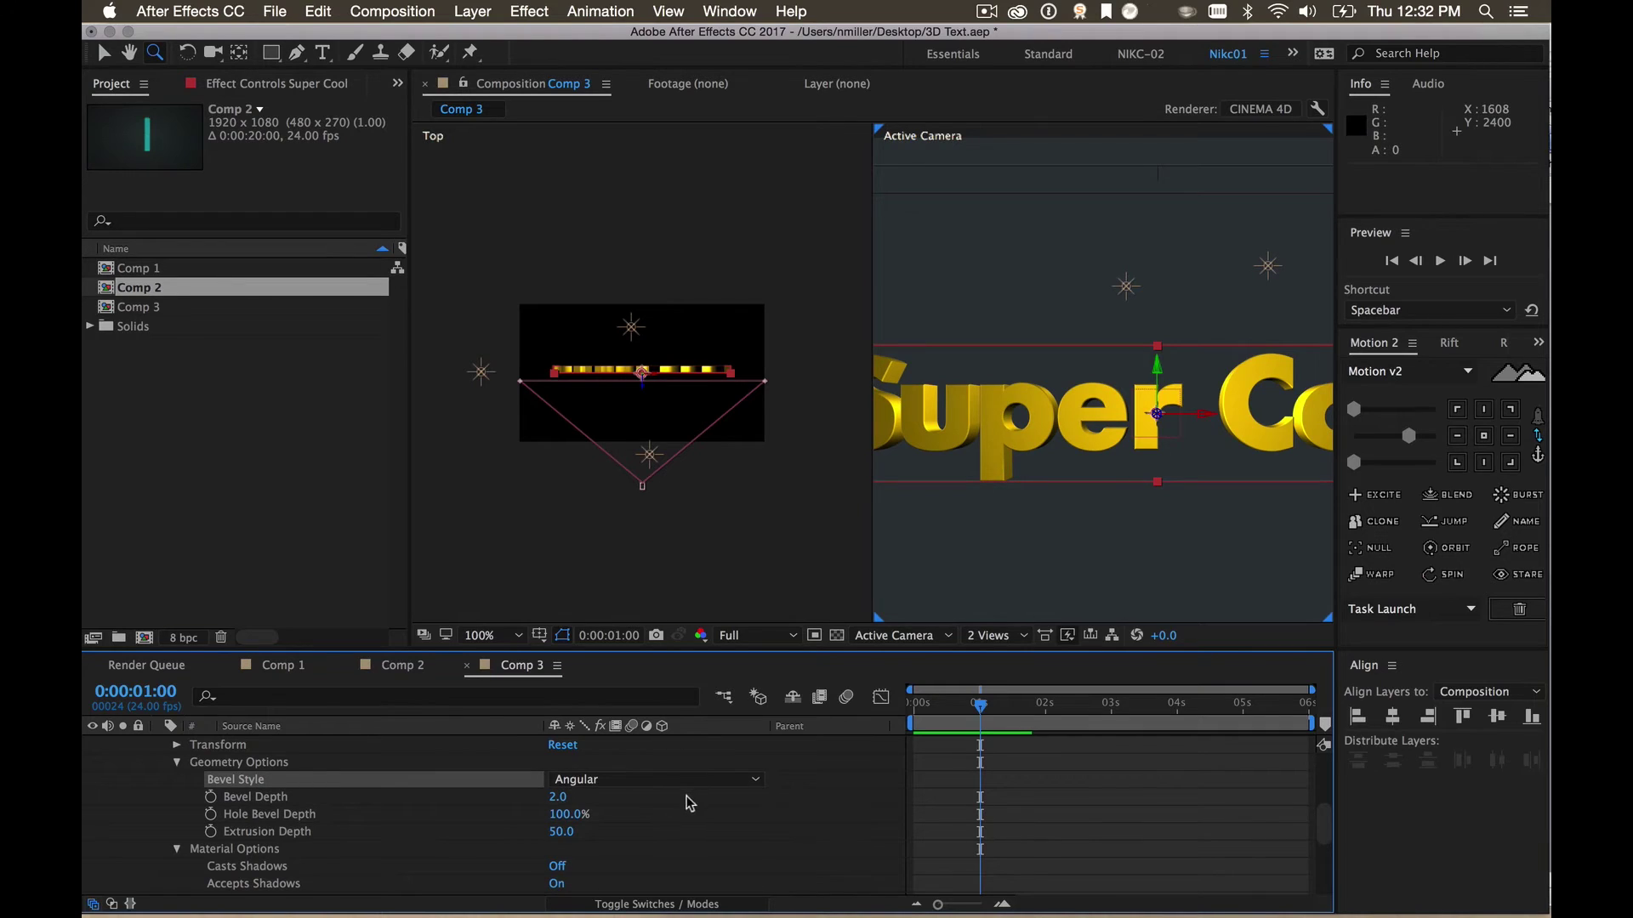
left_click(658, 790)
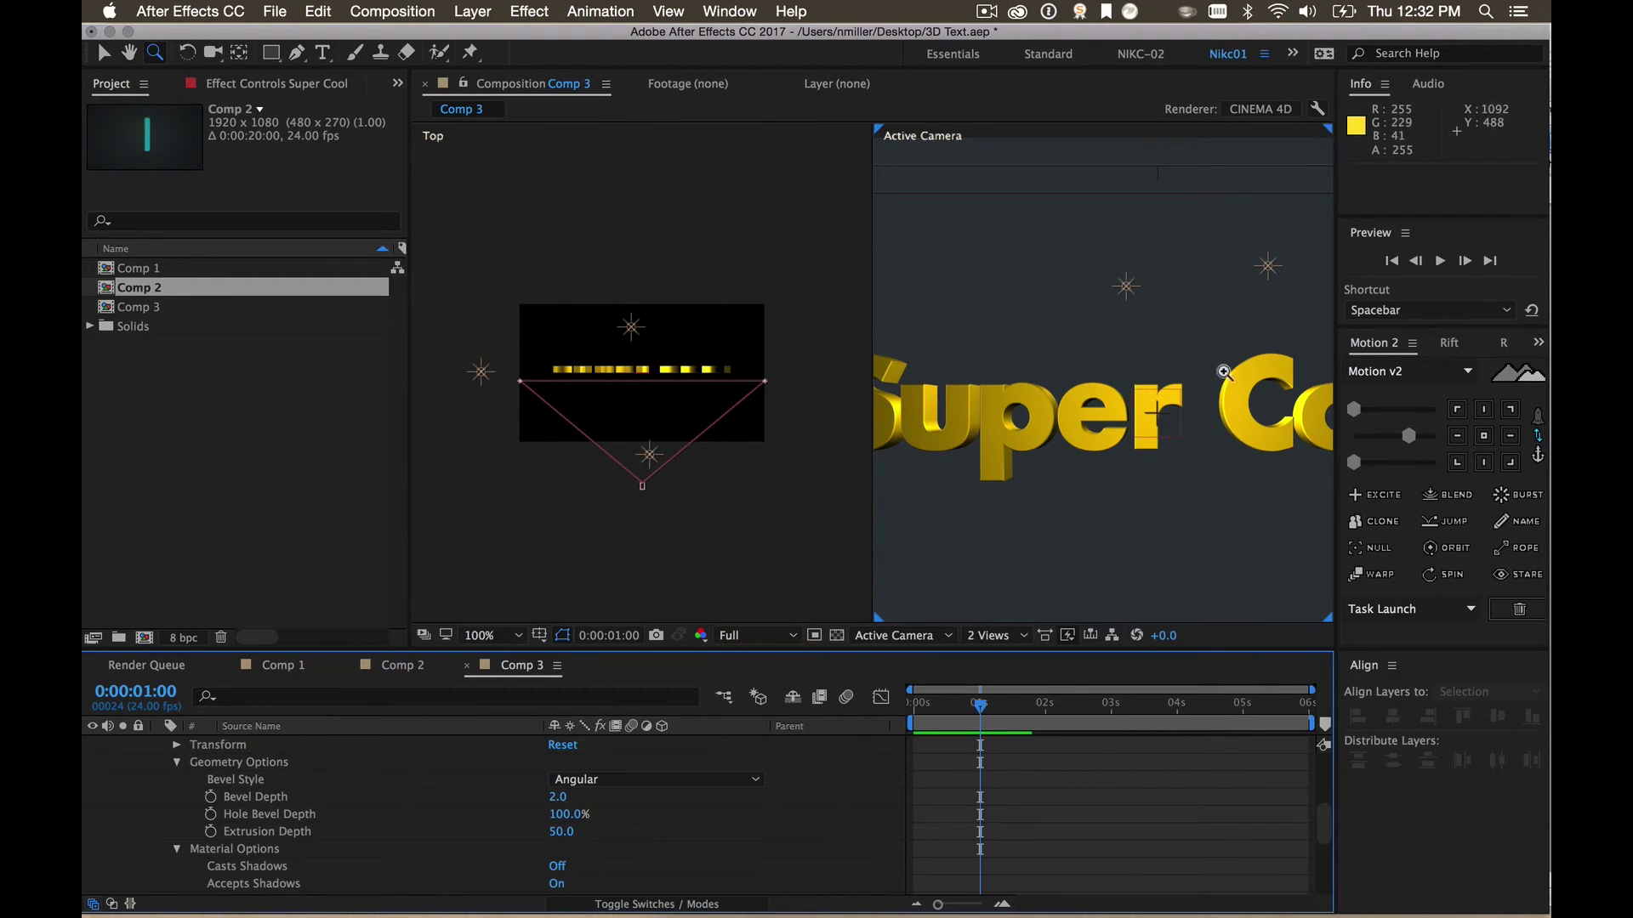
left_click(618, 779)
left_click(615, 800)
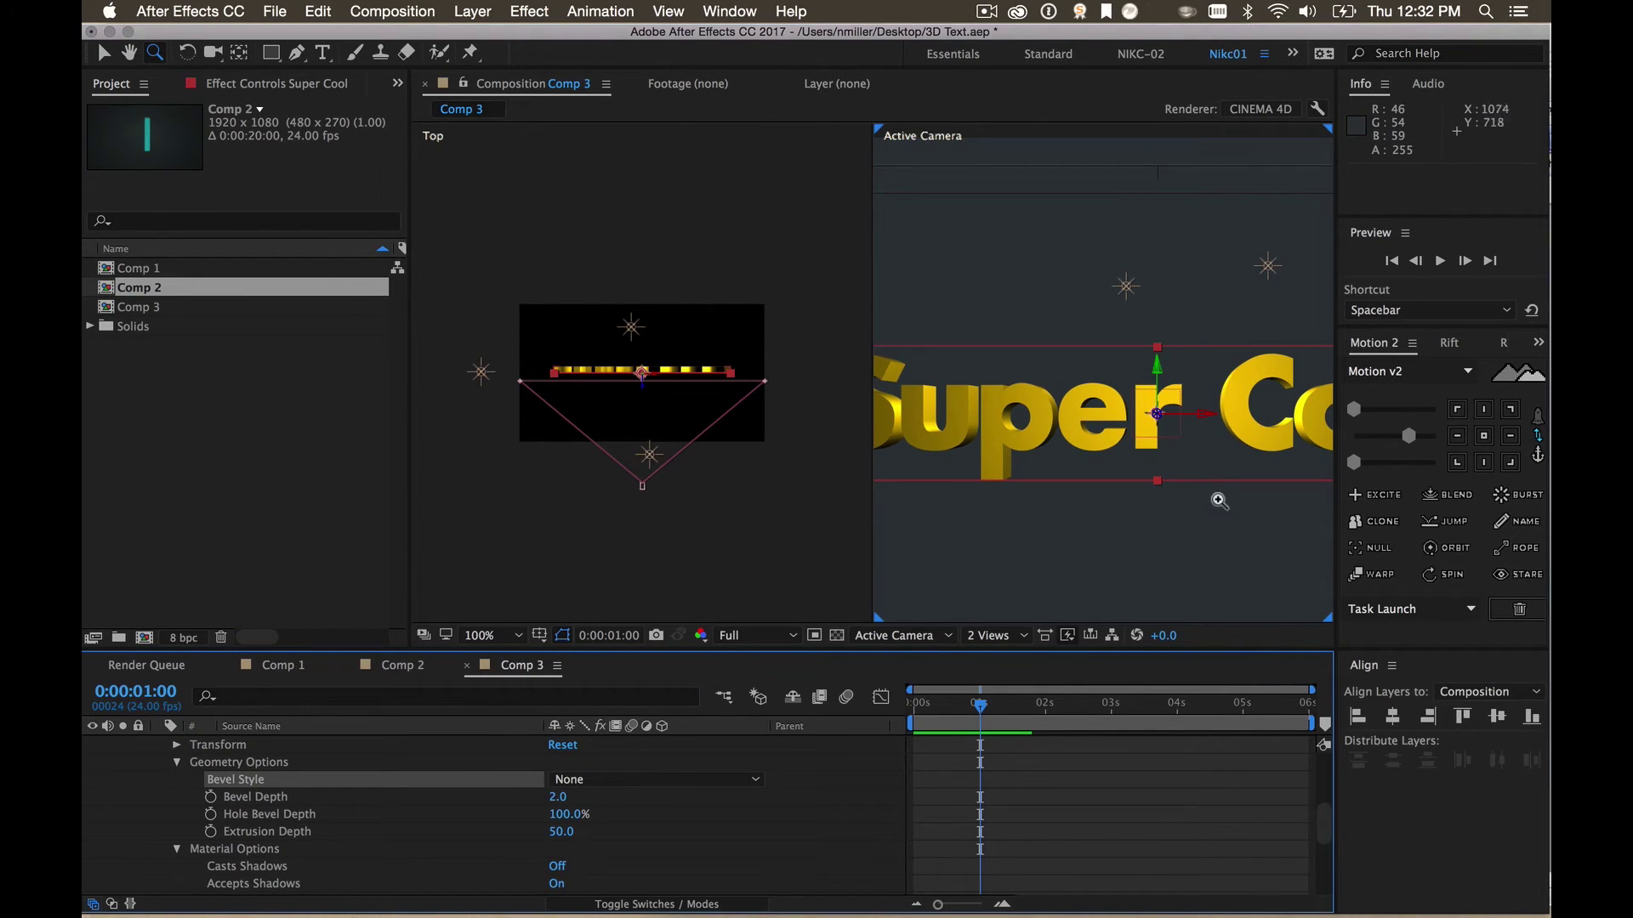
left_click(586, 780)
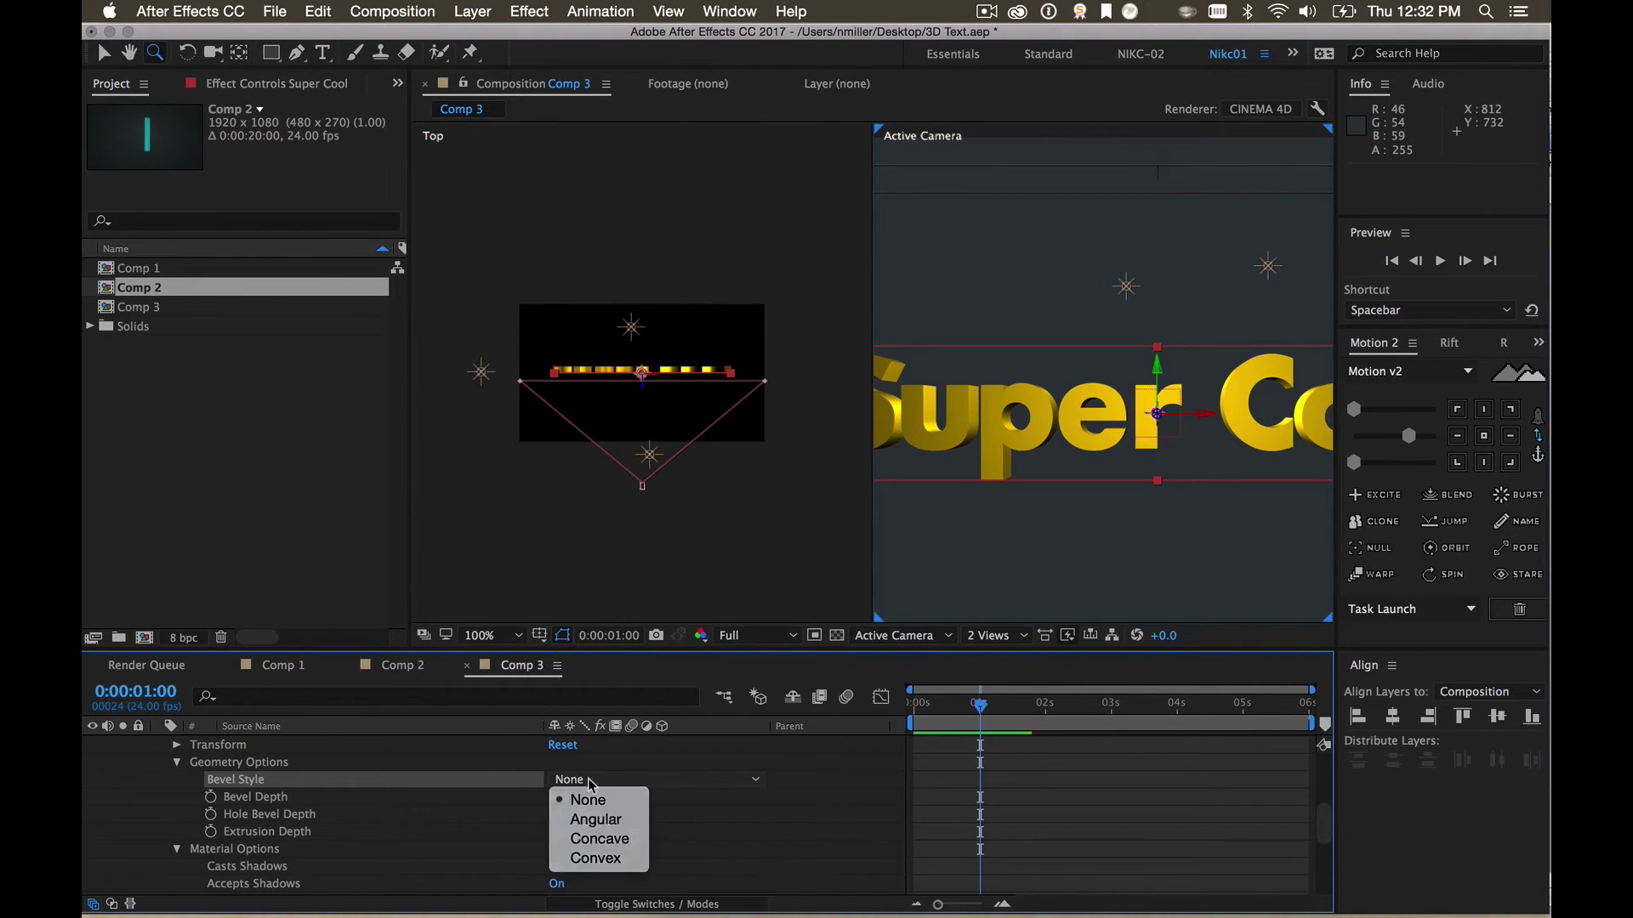
left_click(597, 816)
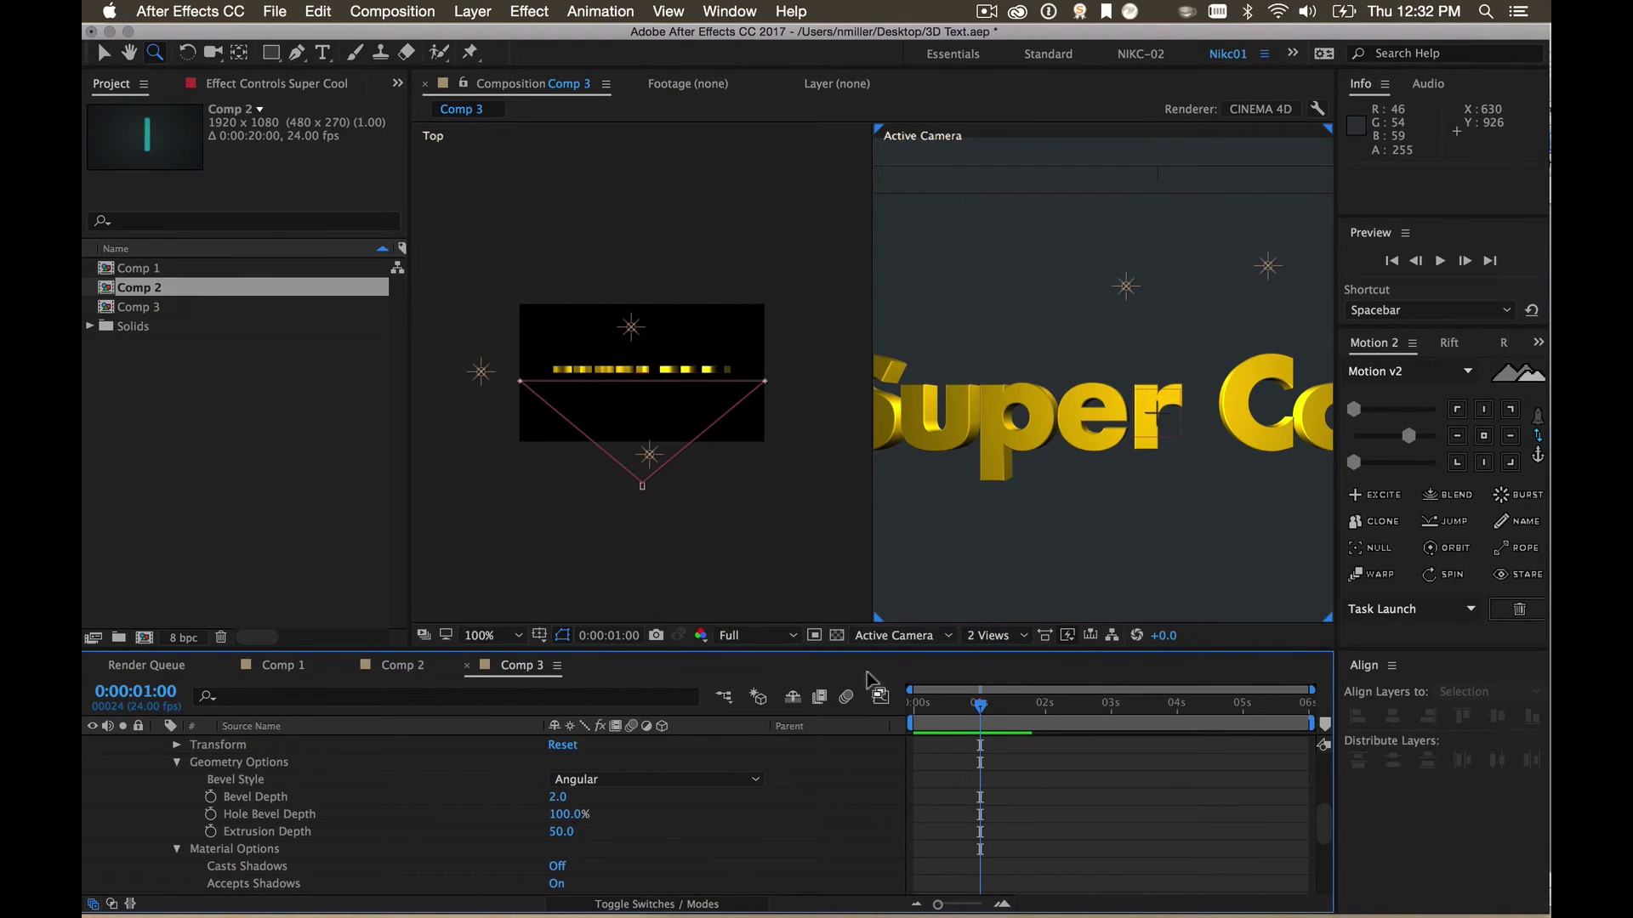
scroll(1090, 424, "down", 2)
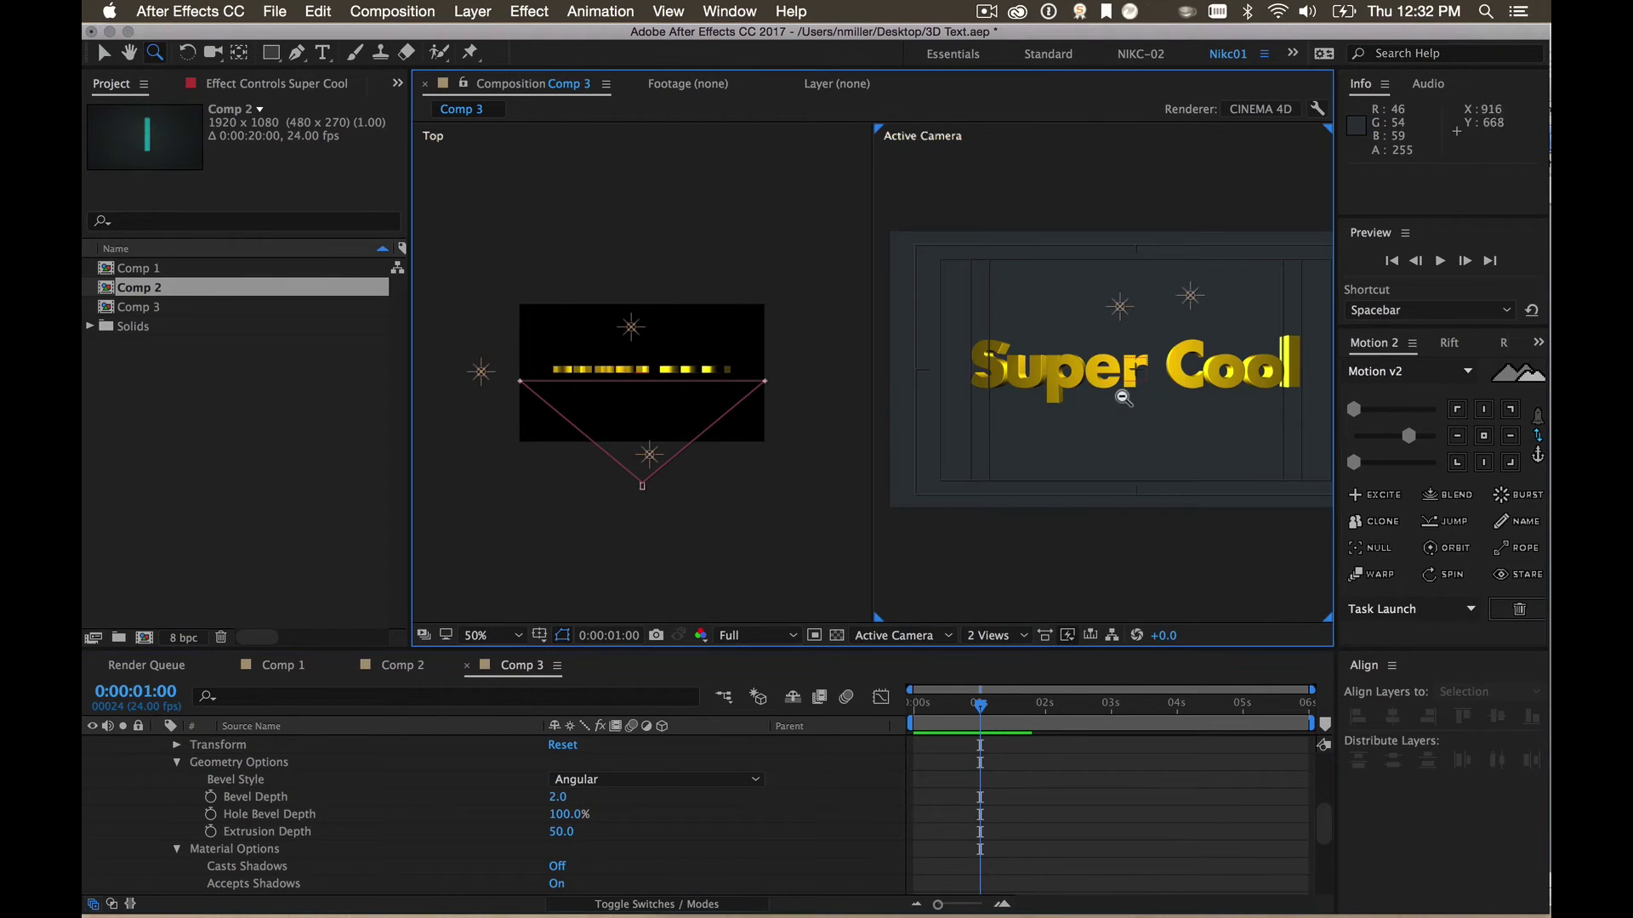
Scrub the animation and set the viewer resolution to Quarter
left_click_drag(982, 710, 914, 711)
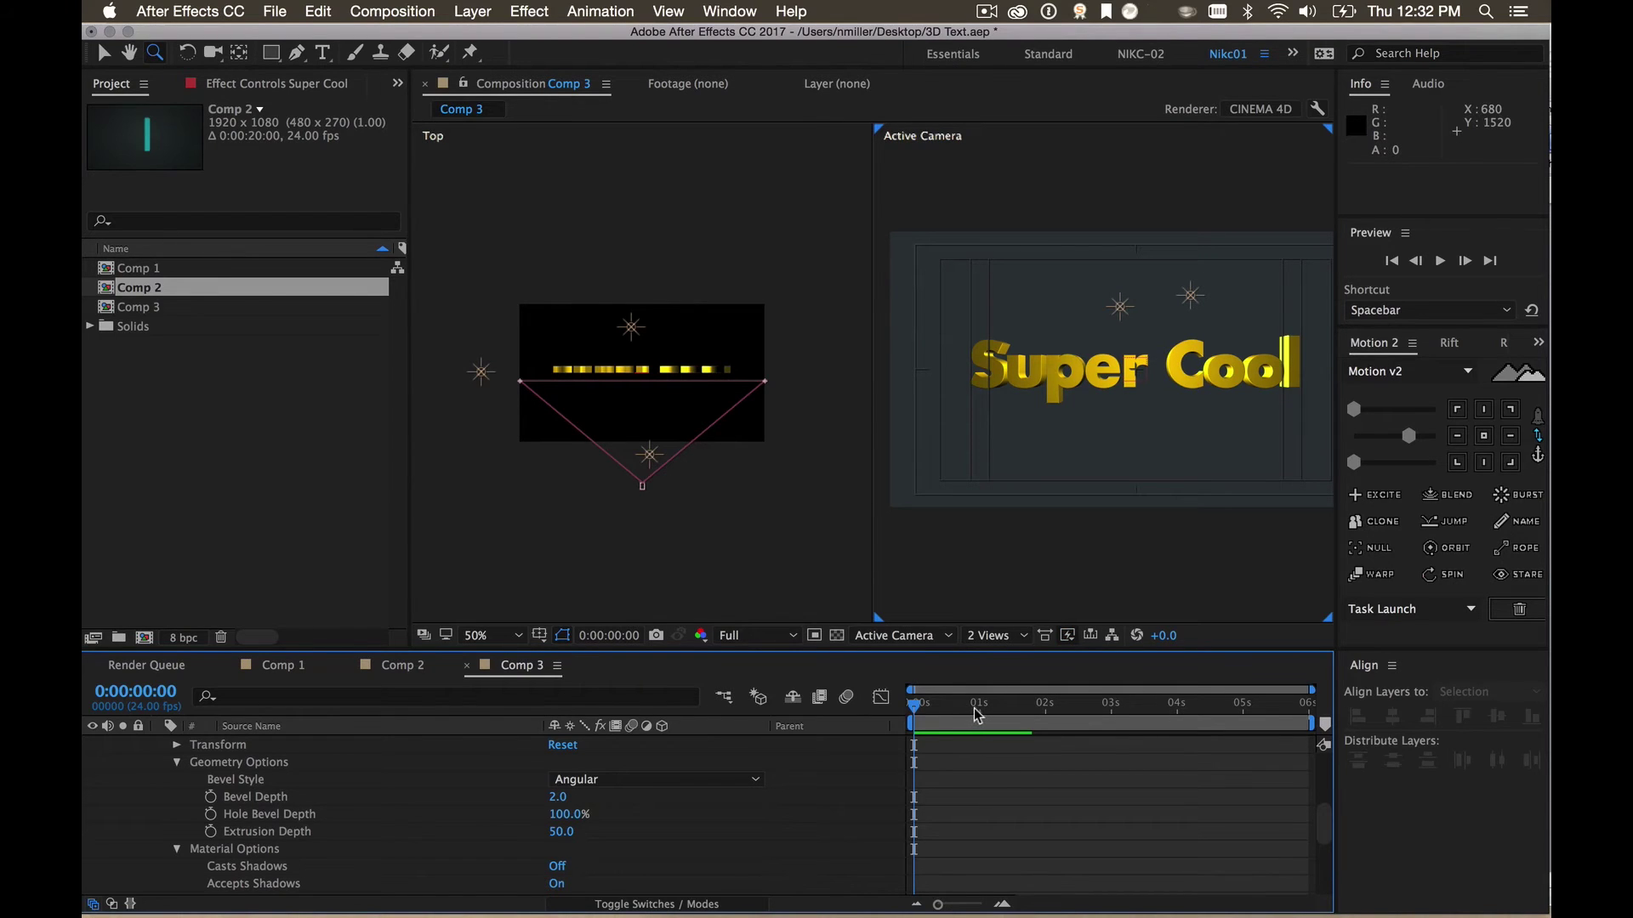
left_click_drag(1005, 706, 1053, 703)
left_click(759, 635)
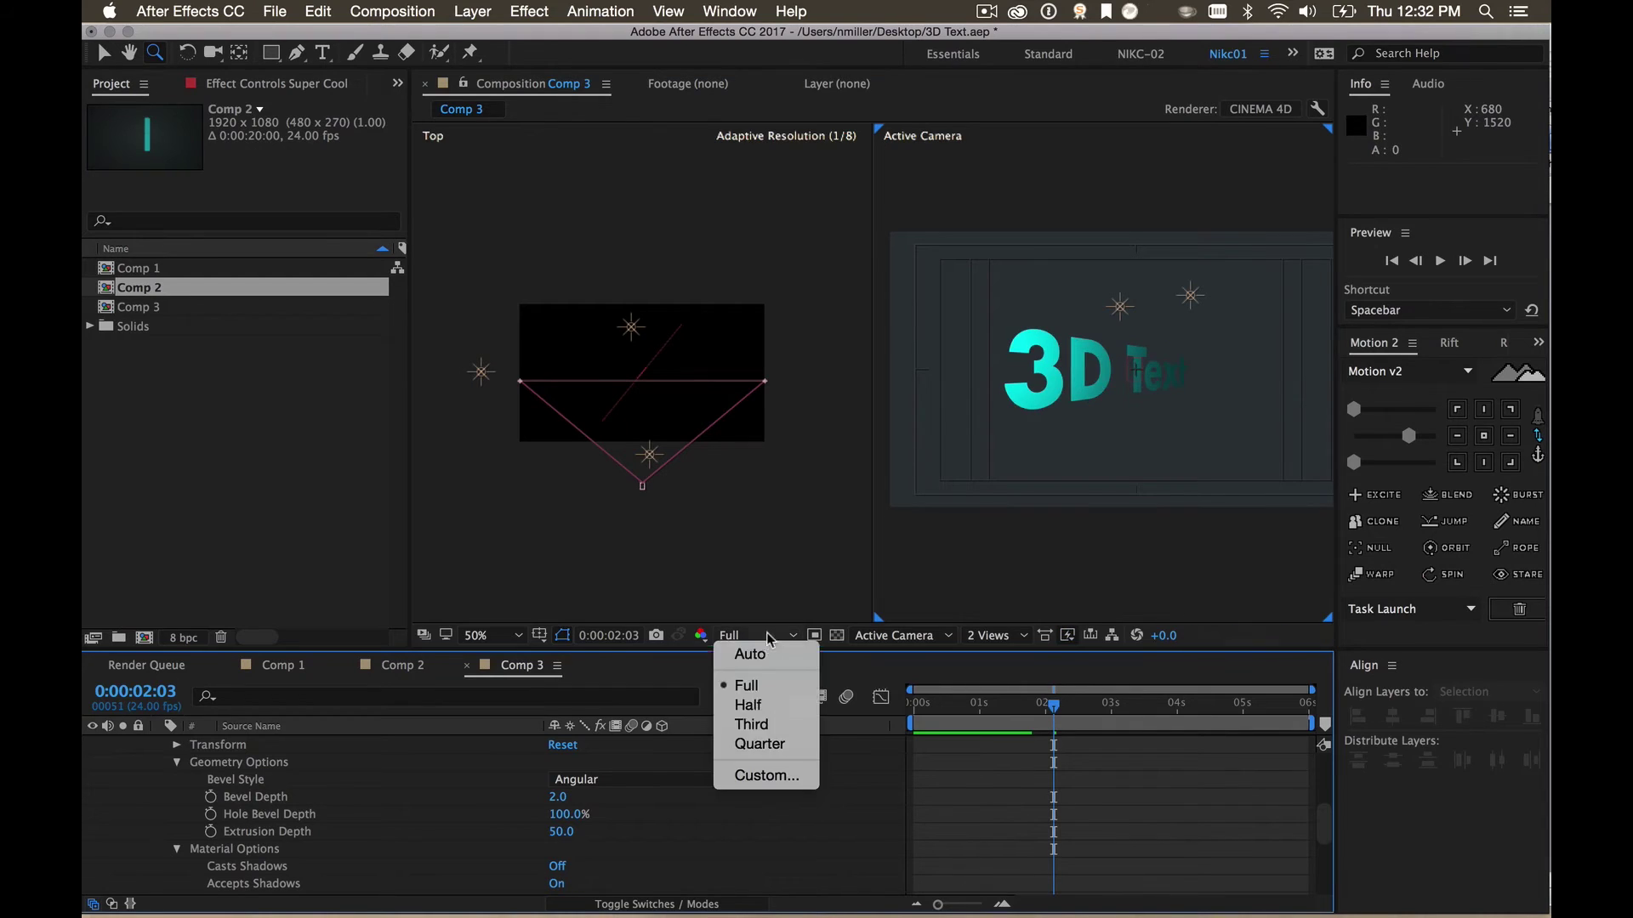
left_click(773, 746)
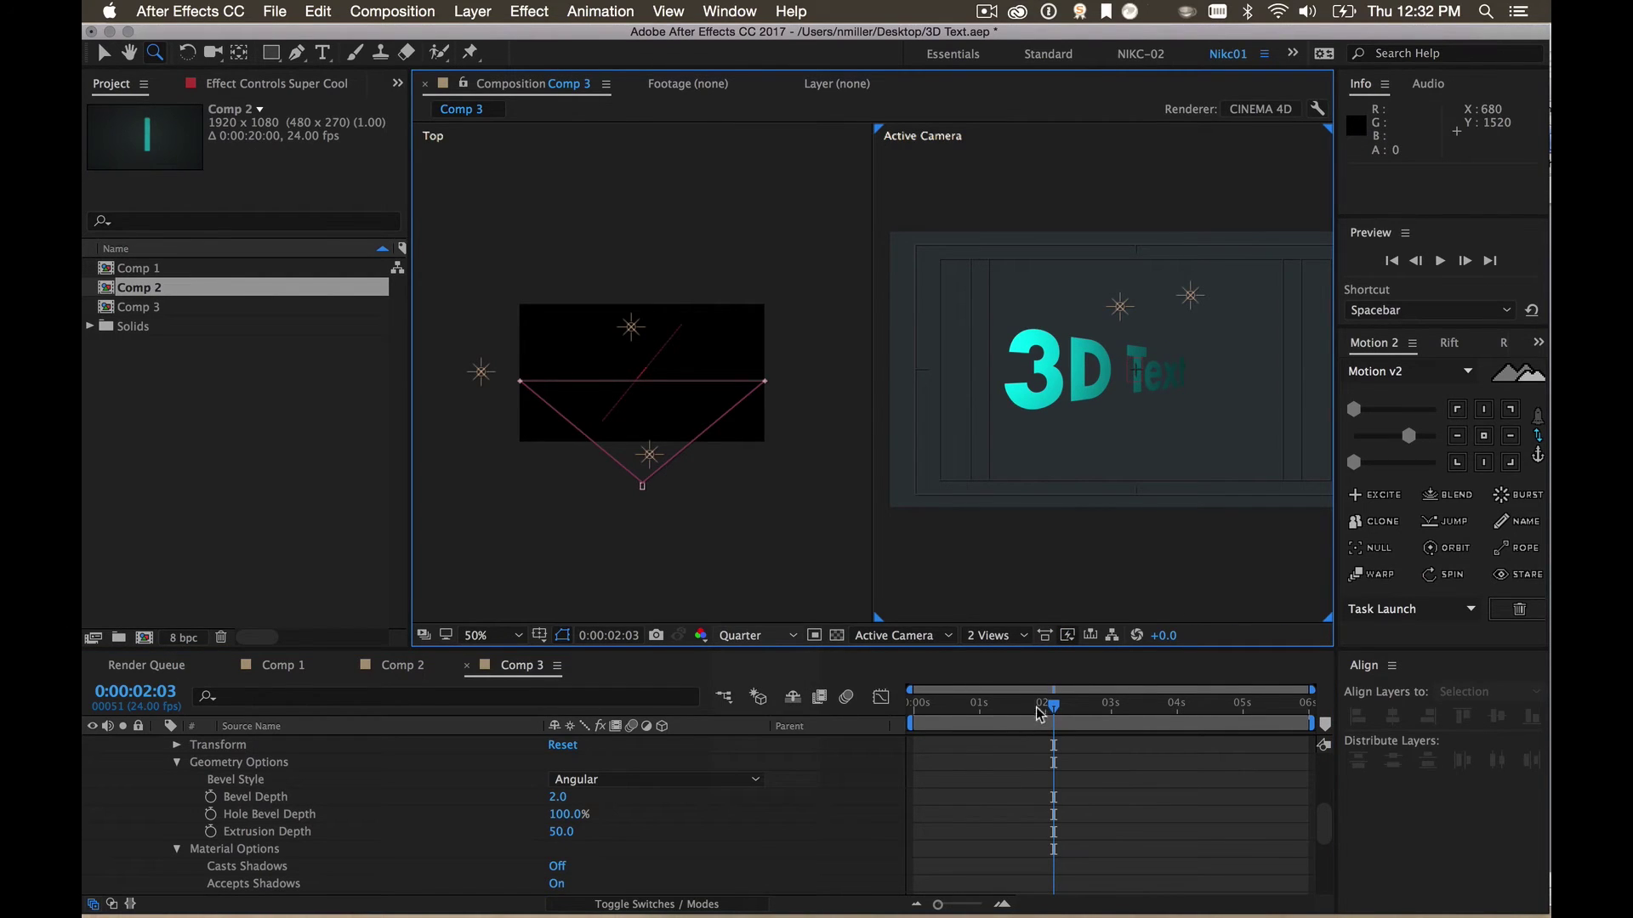
Switch the viewer from 2 Views to 1 View and scrub toward 3D Text
left_click_drag(1046, 708, 1037, 704)
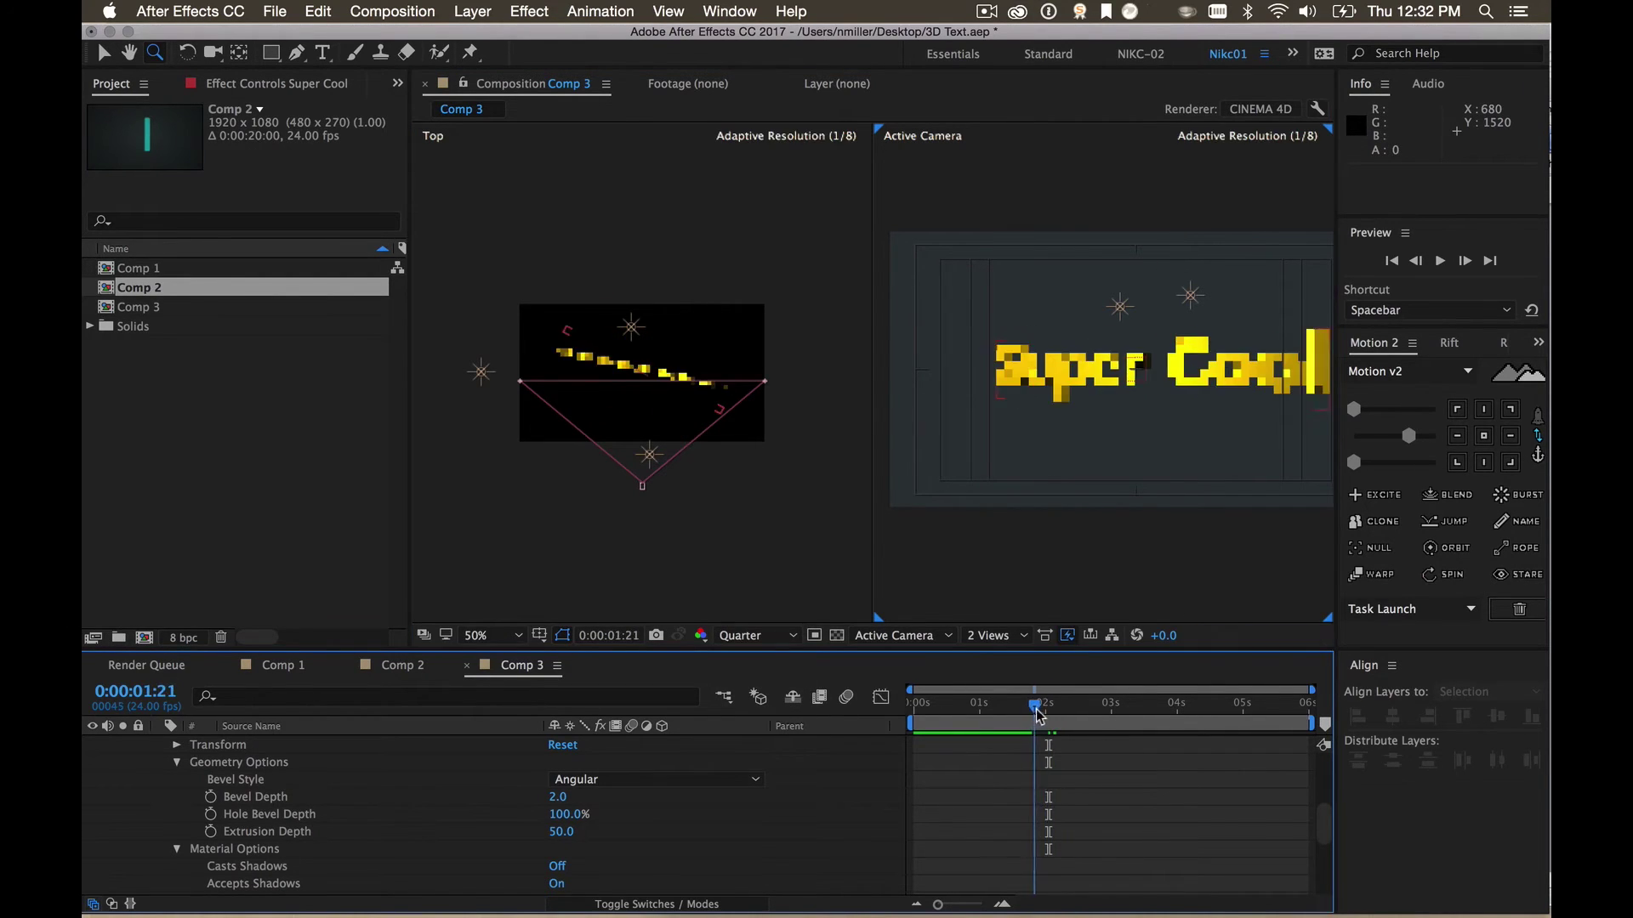
left_click(982, 635)
left_click(994, 659)
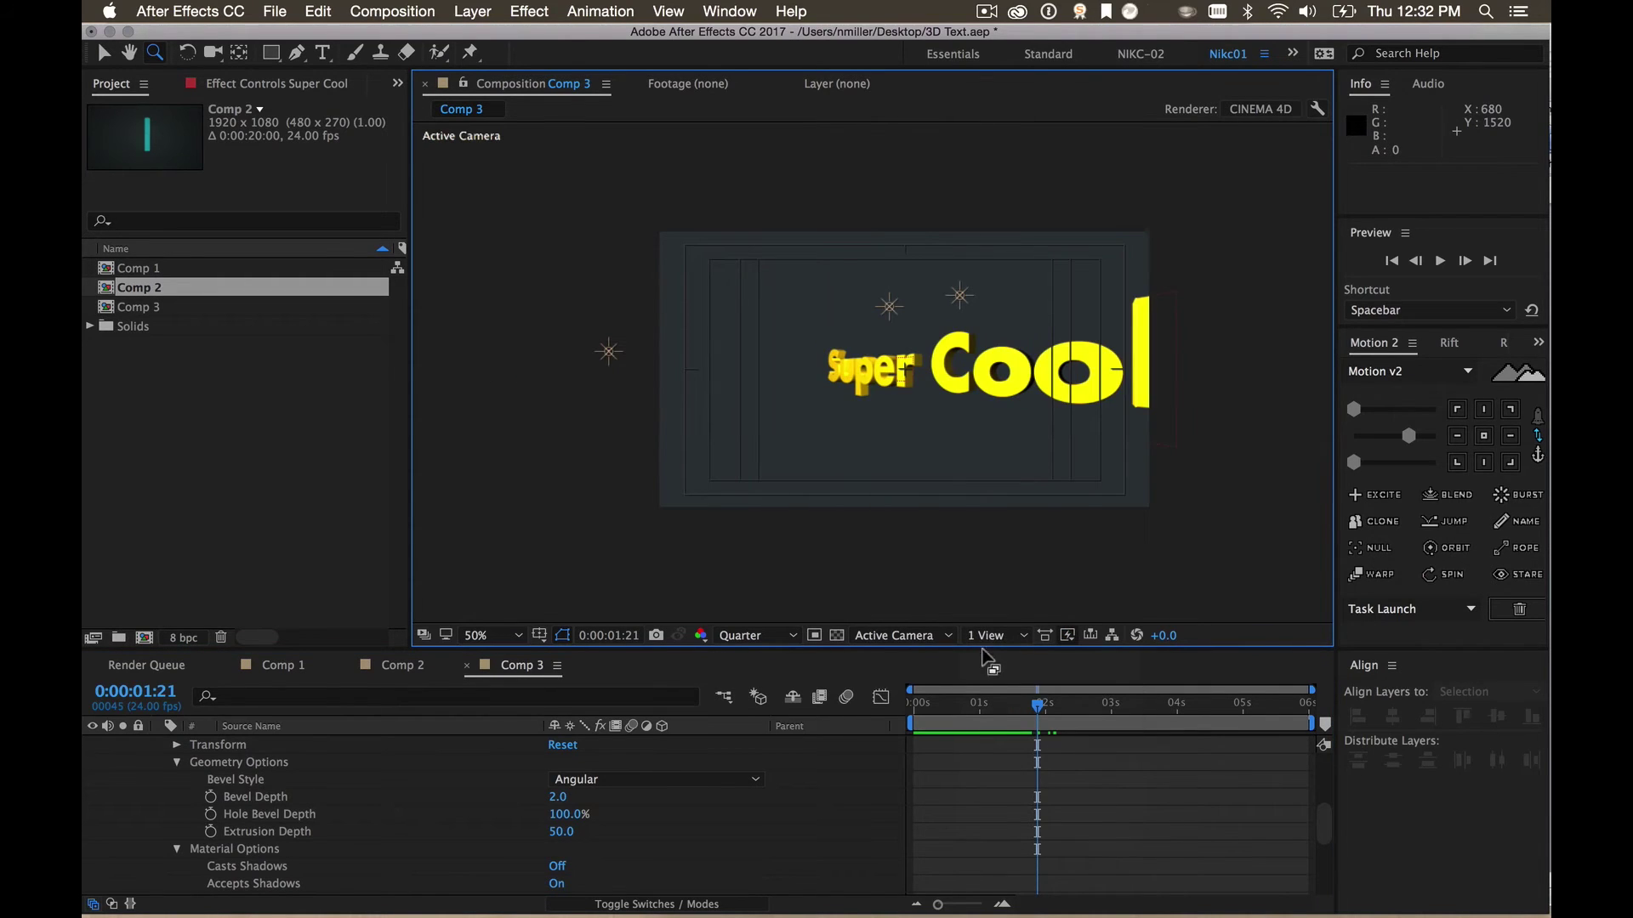
mouse_move(1024, 704)
left_mouse_down()
mouse_move(1053, 703)
mouse_move(1017, 718)
mouse_move(1026, 709)
left_mouse_up()
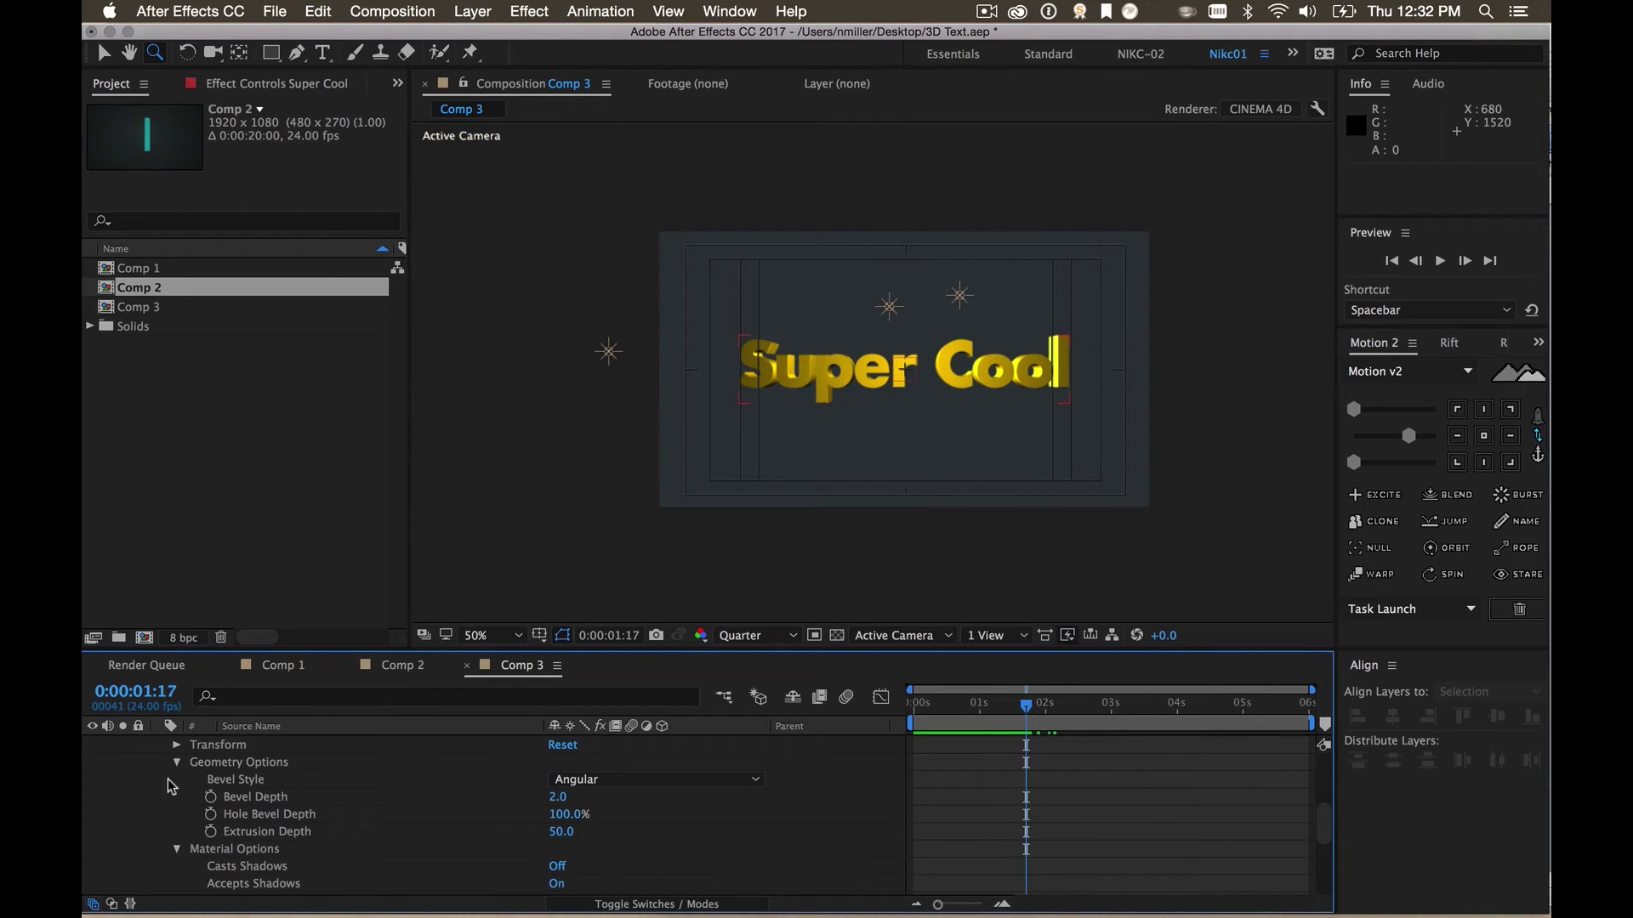
Zoom in, set Super Cool's Extrusion Depth to 10, and collapse Geometry Options
left_click(954, 355)
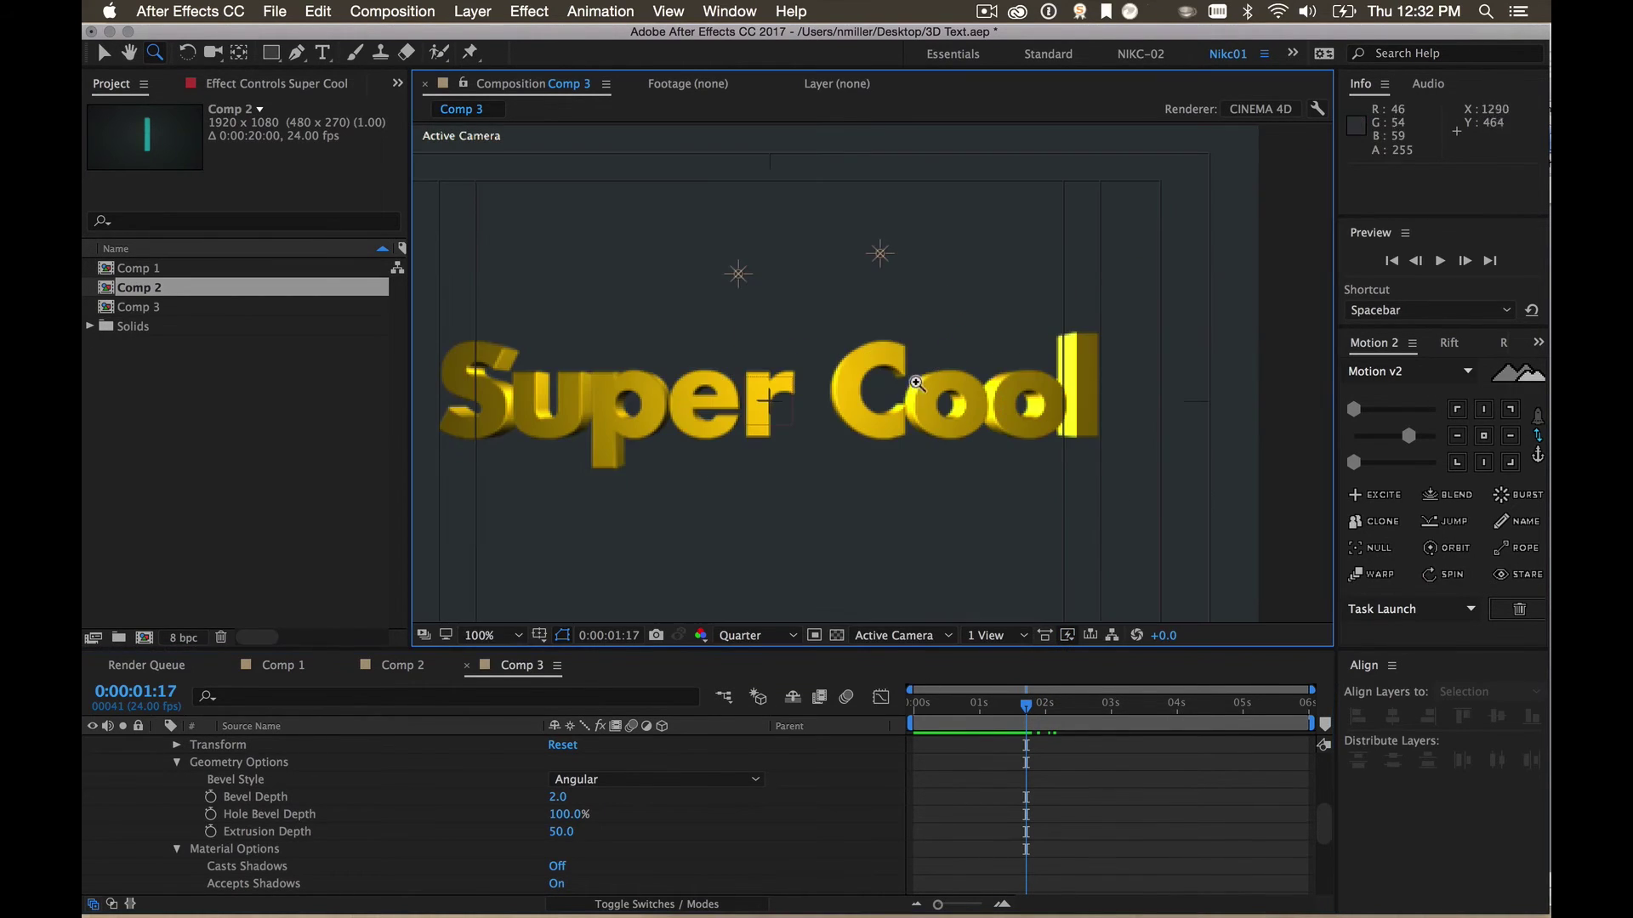
left_click(556, 830)
type("10")
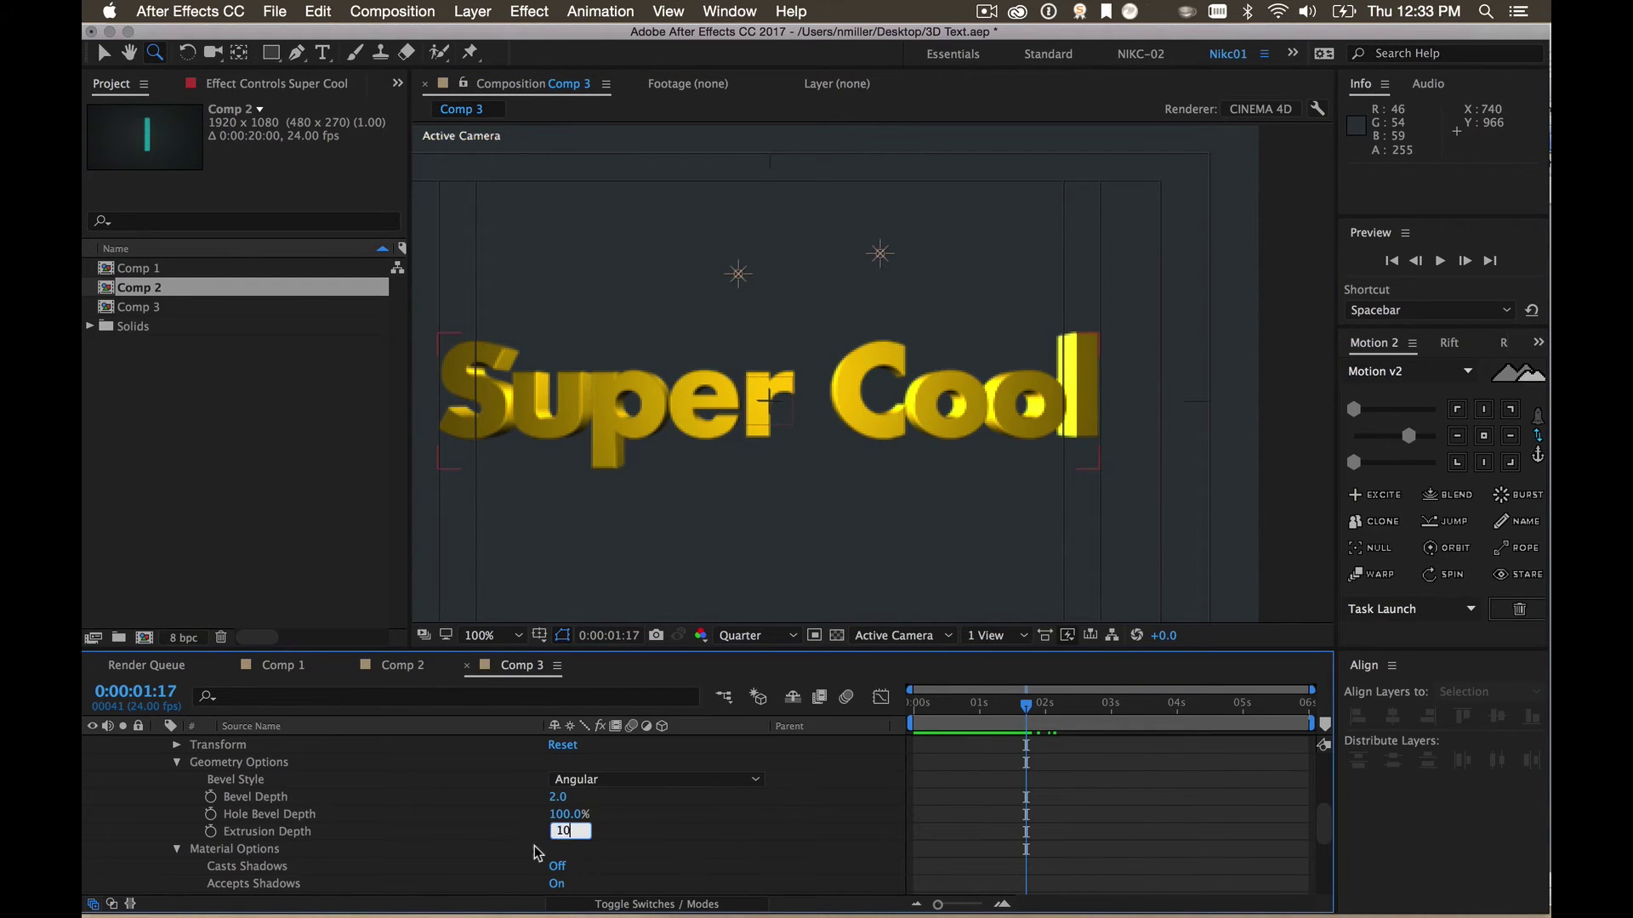
key("Return")
left_click(717, 843)
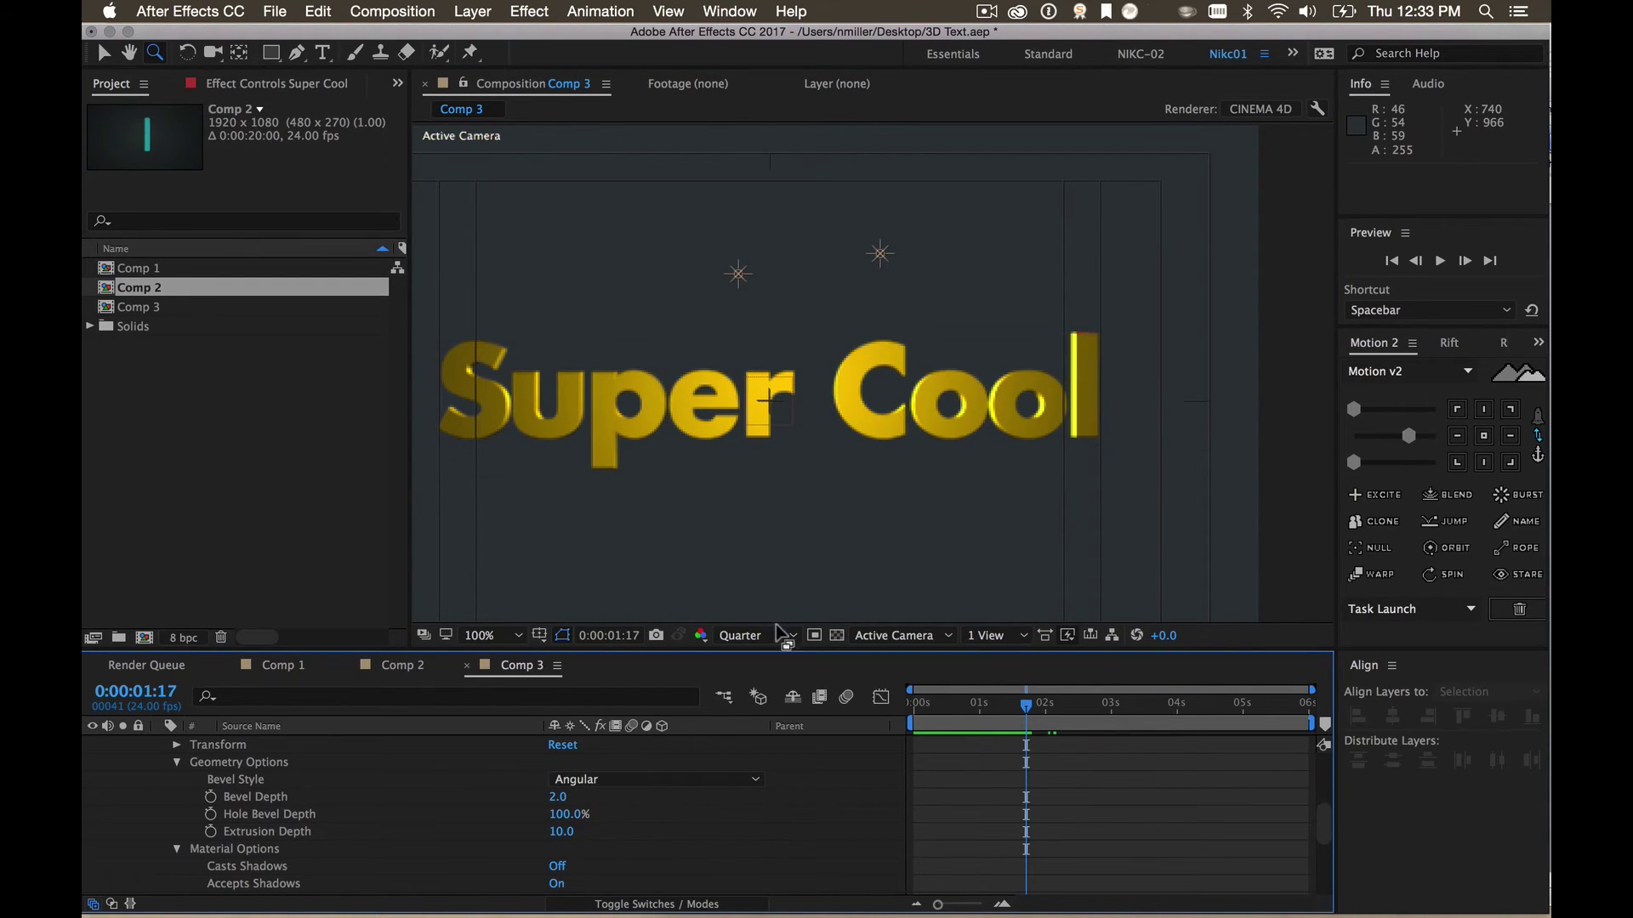
mouse_move(1026, 710)
left_mouse_down()
mouse_move(1049, 707)
mouse_move(1025, 706)
left_mouse_up()
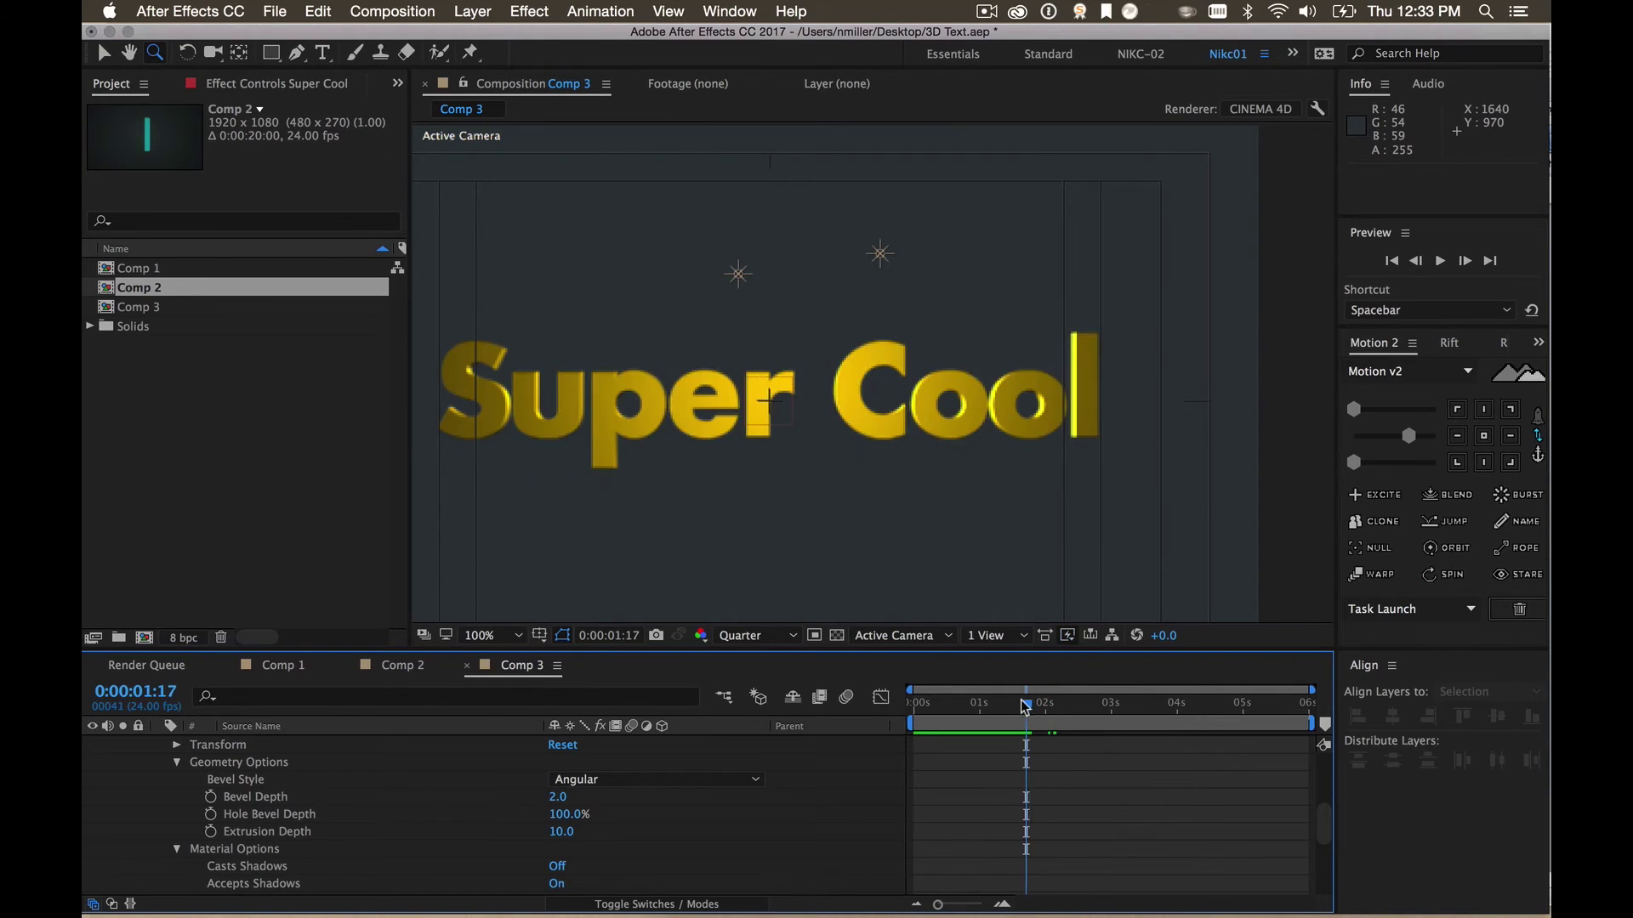
left_click(178, 767)
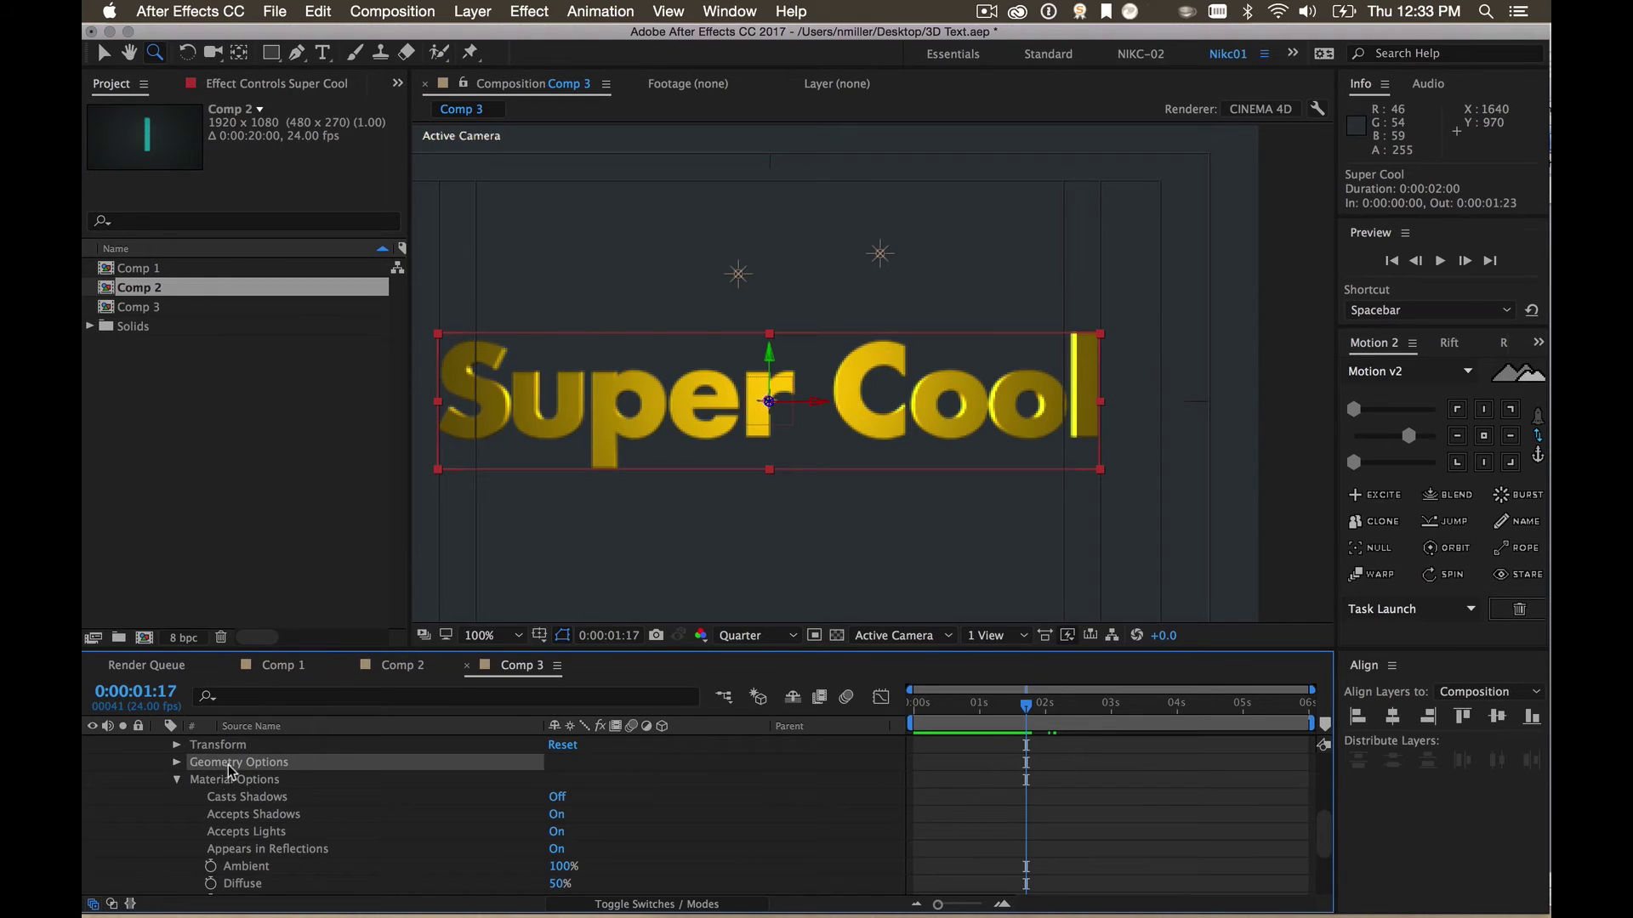
key("h")
scroll(234, 779, "up", 3)
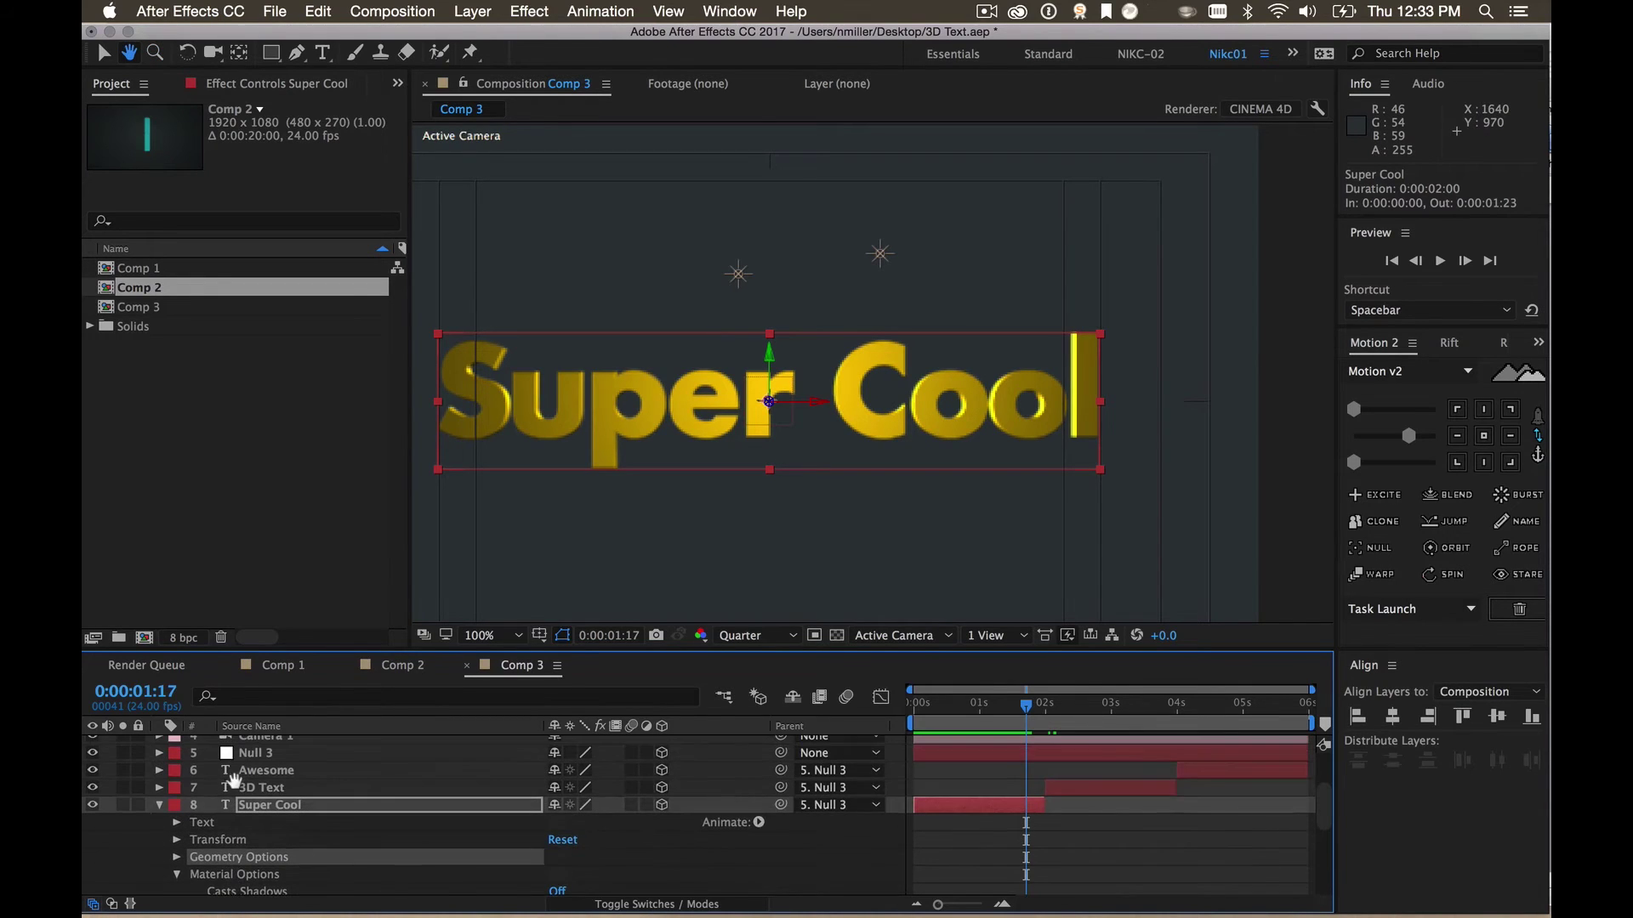
scroll(240, 776, "up", 1)
left_click(257, 811)
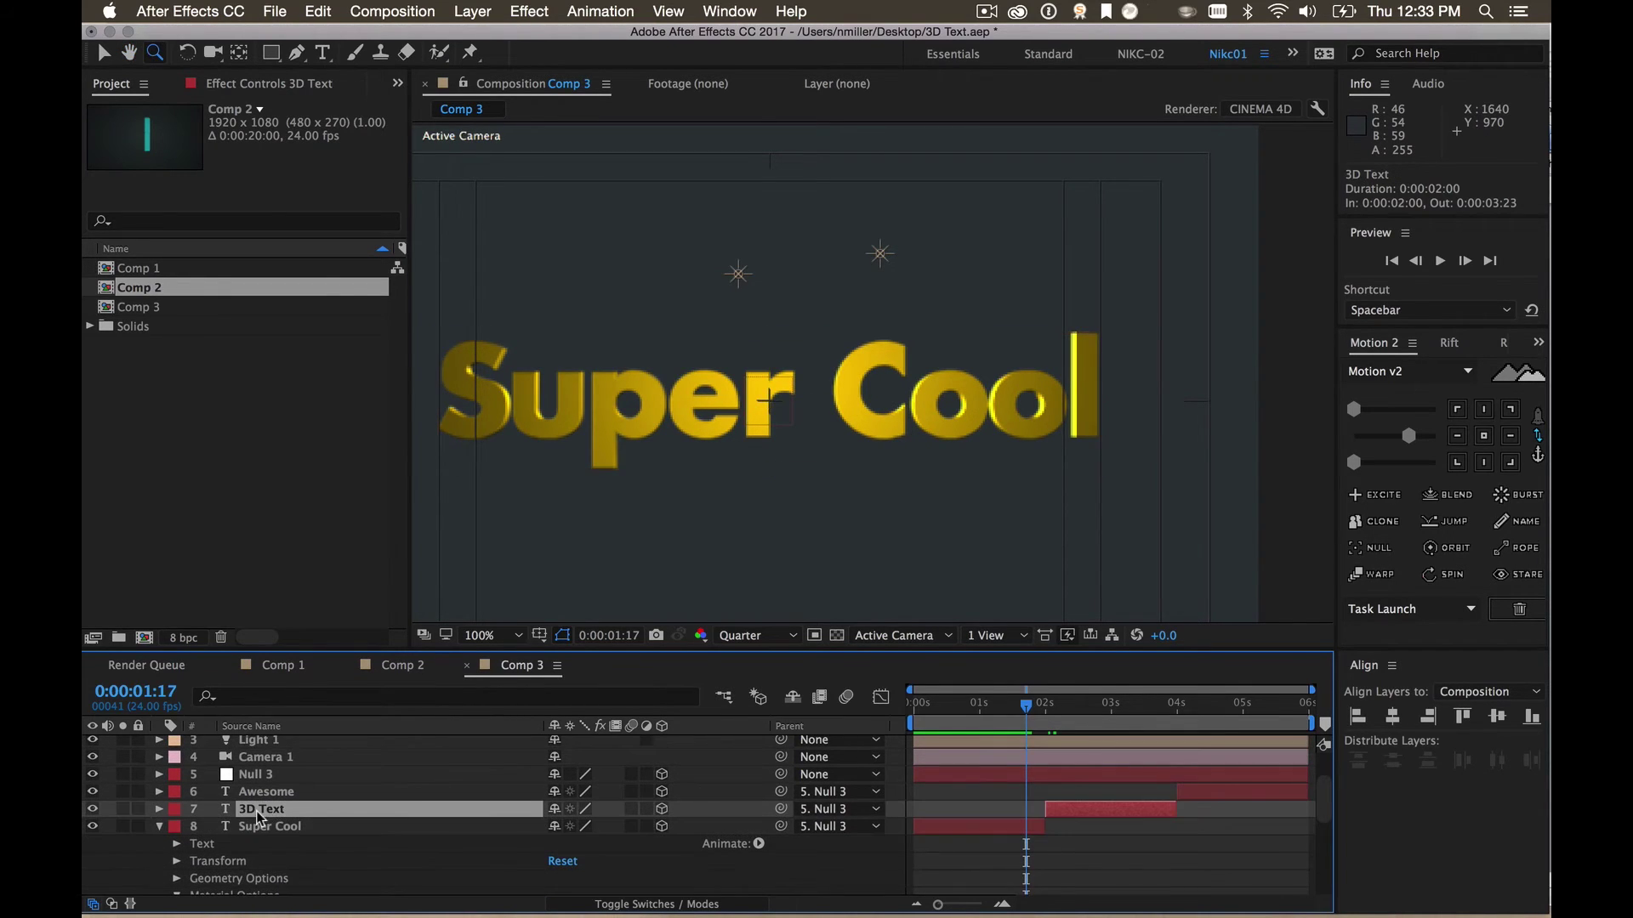
left_click(1081, 704)
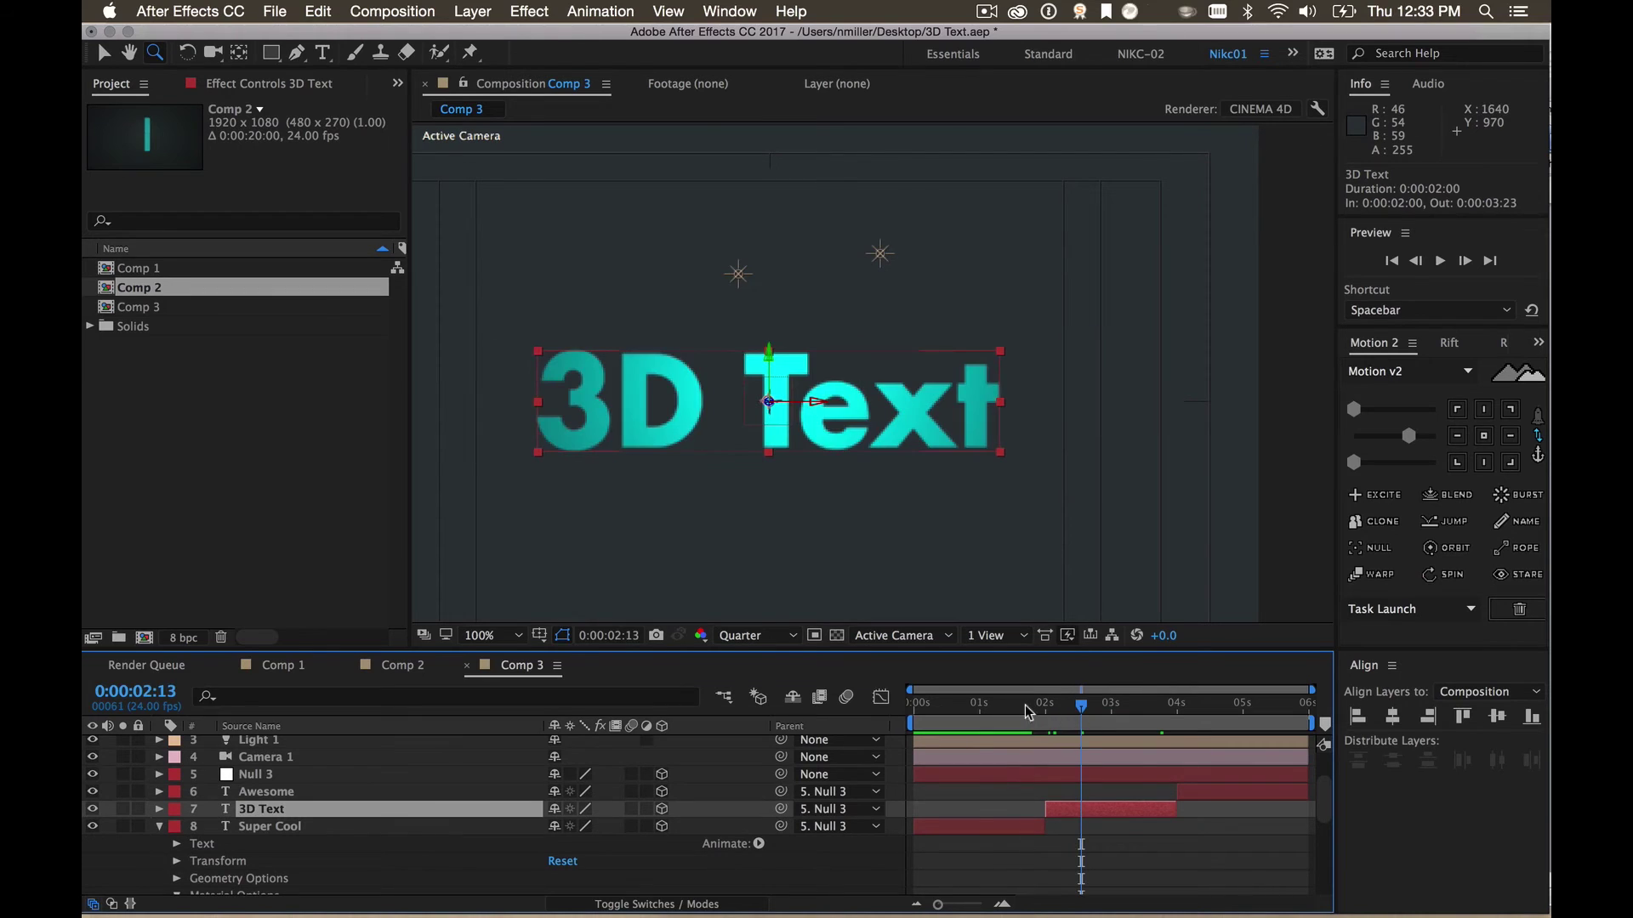
left_click(270, 808)
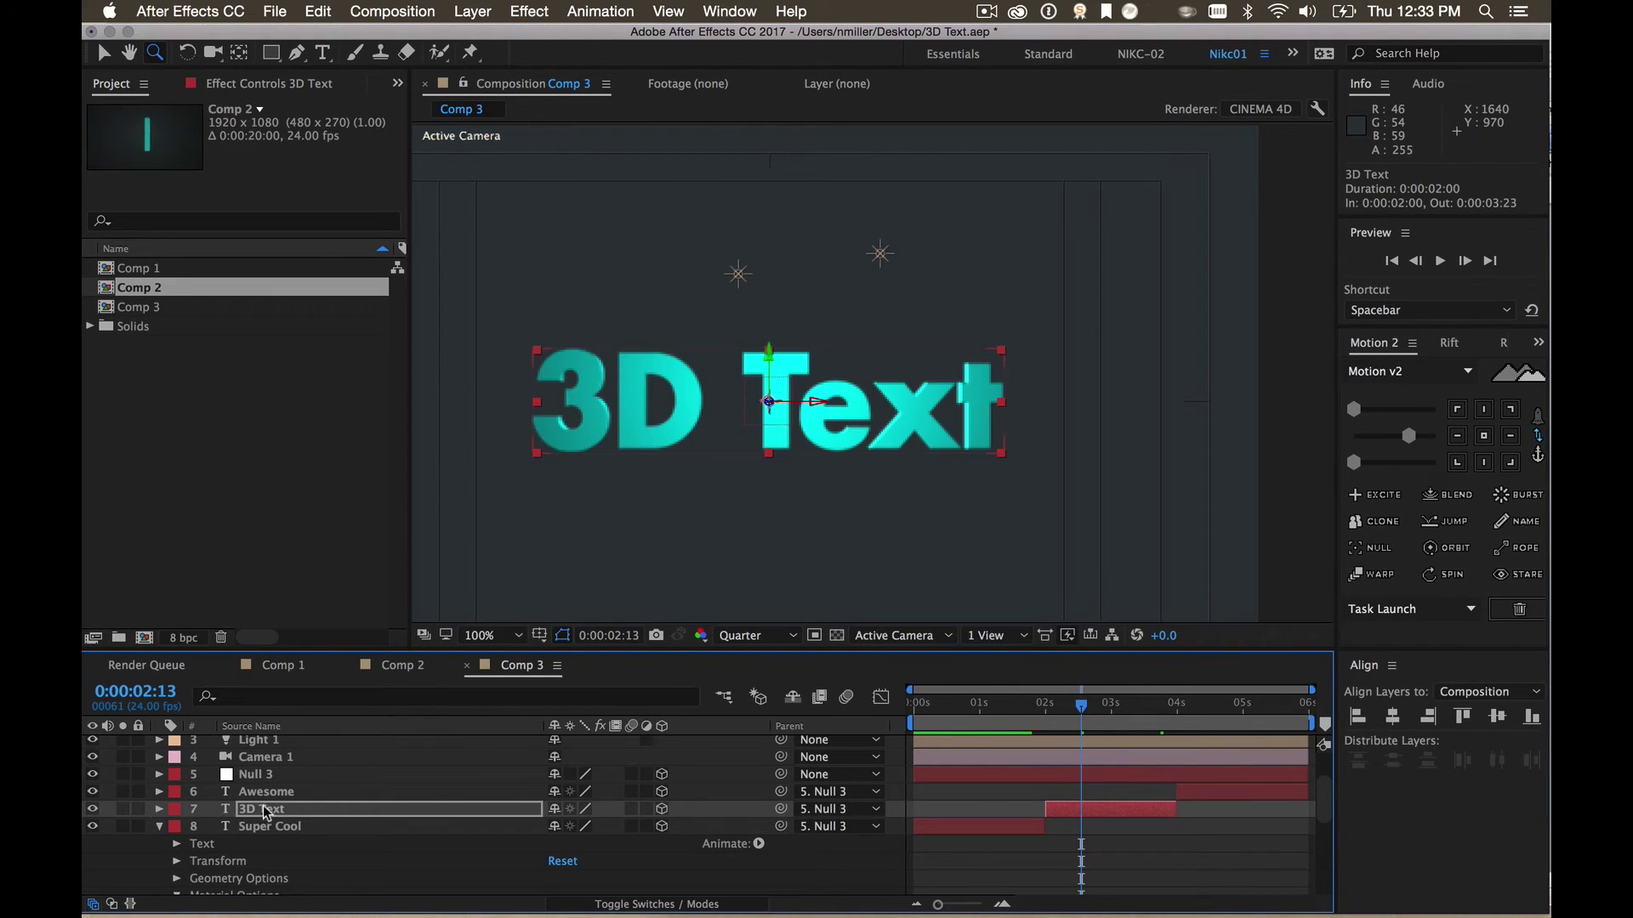
left_click(1202, 705)
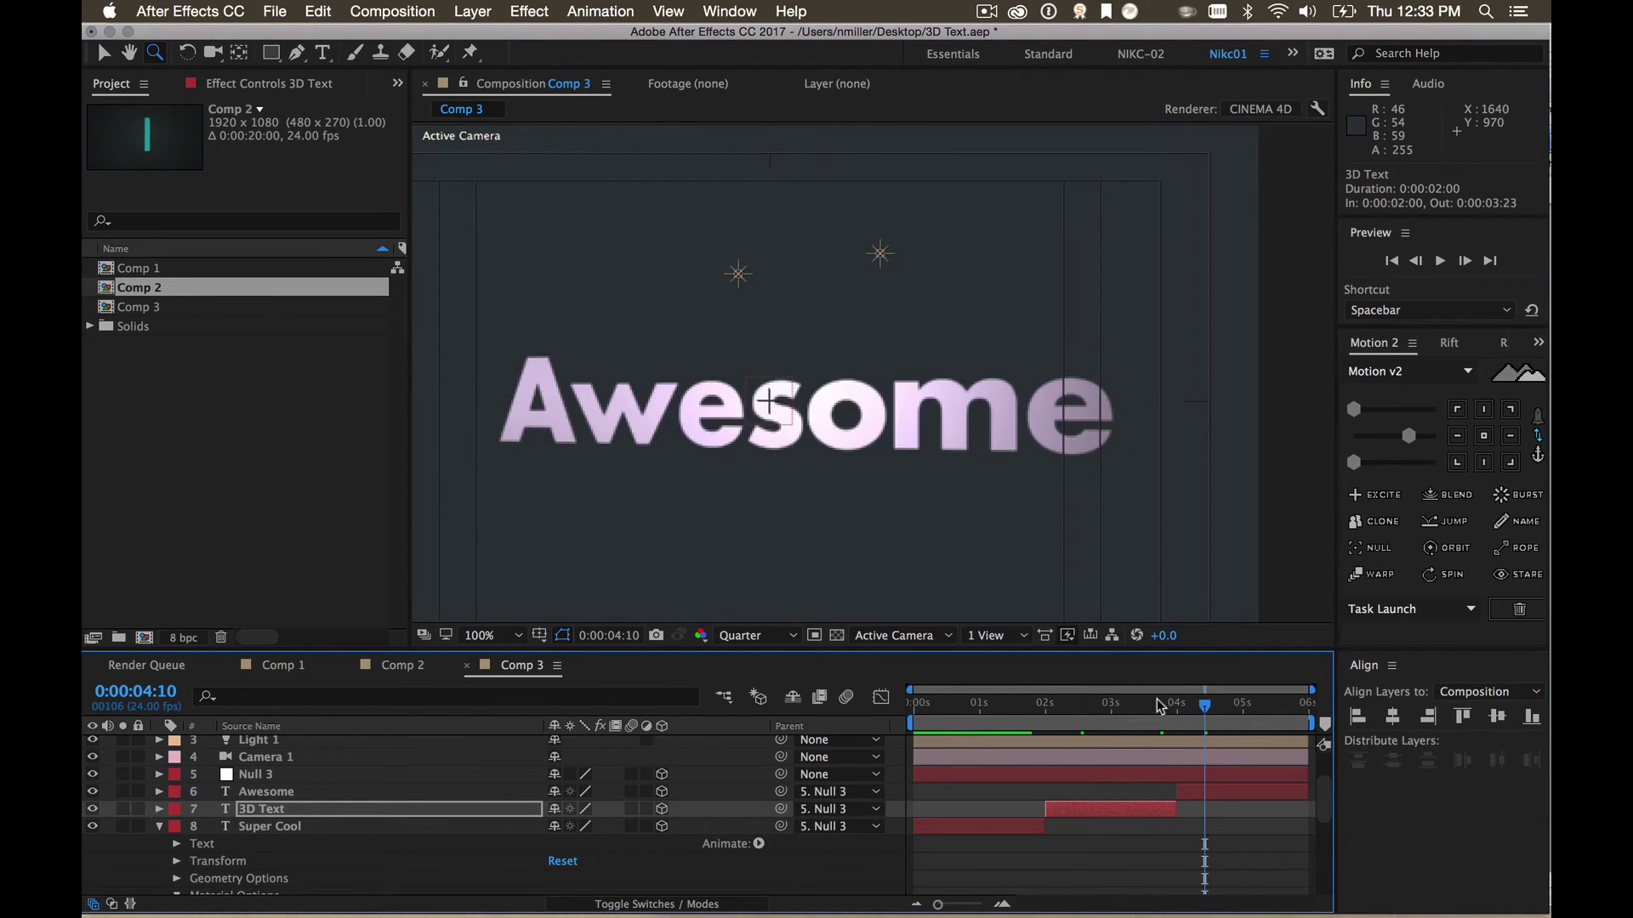
left_click(250, 789)
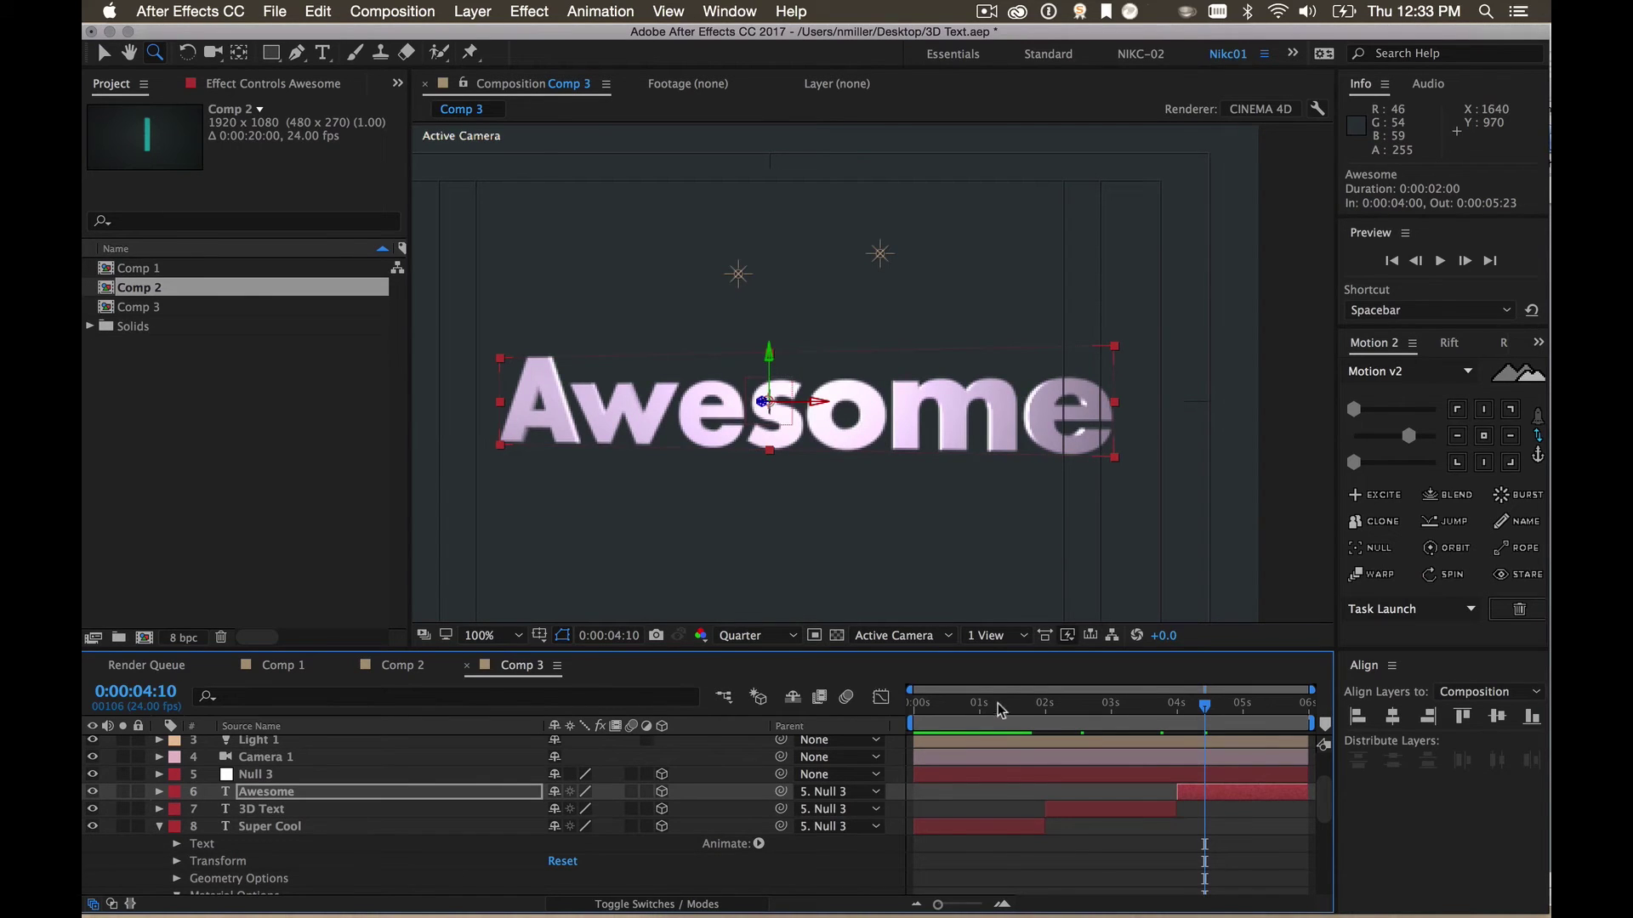
left_click_drag(999, 710, 1028, 725)
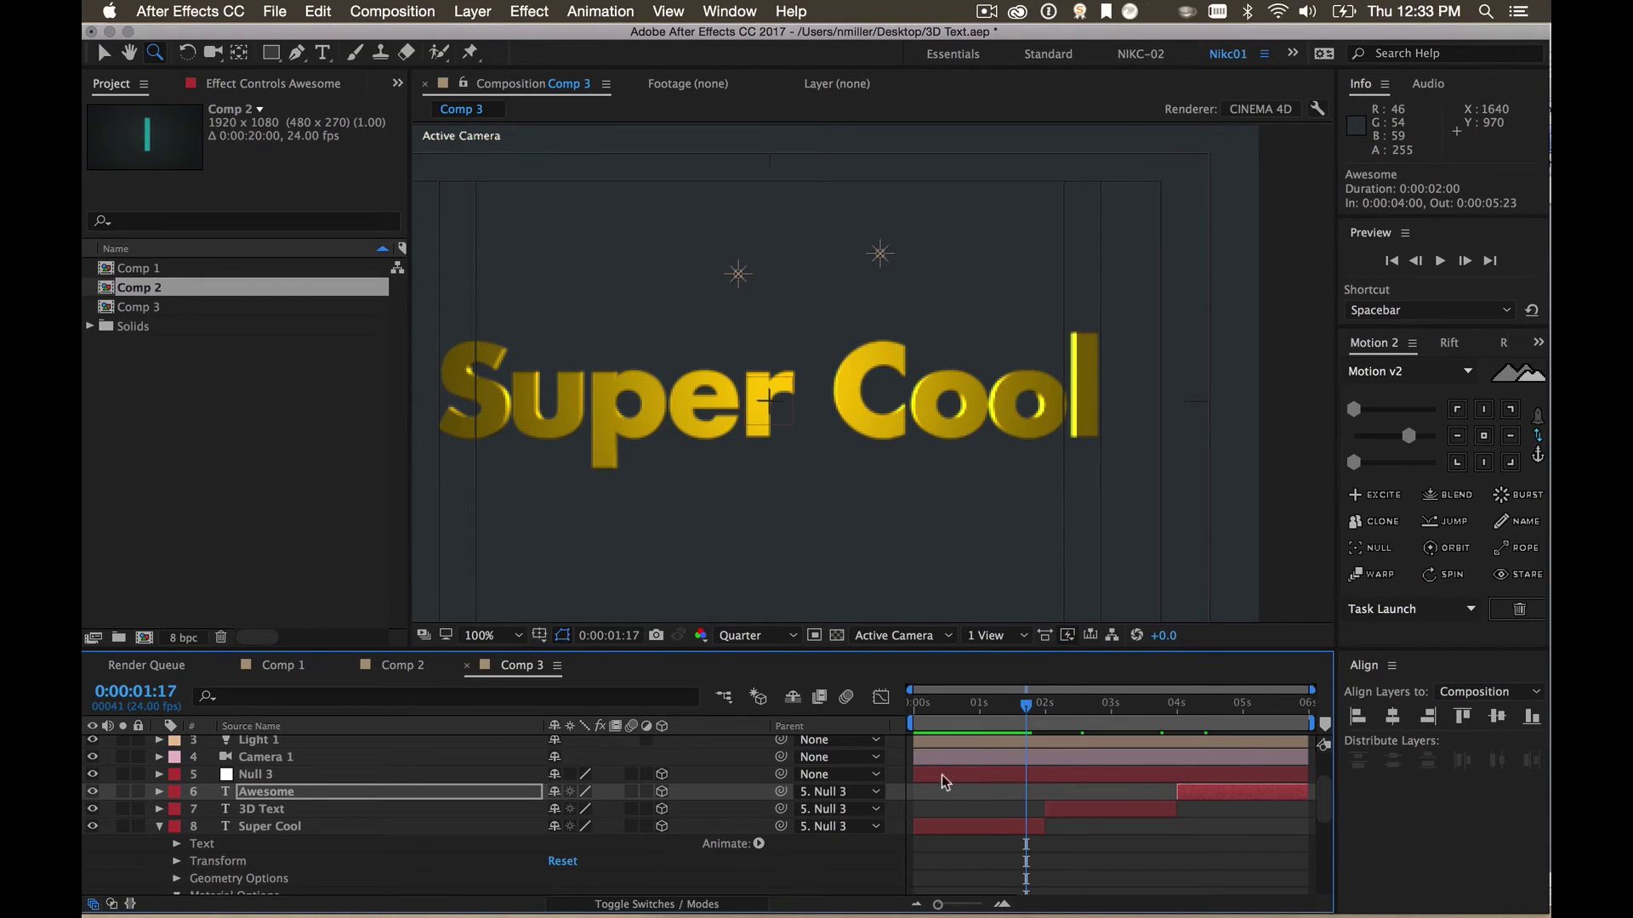
left_click_drag(1042, 711, 1025, 720)
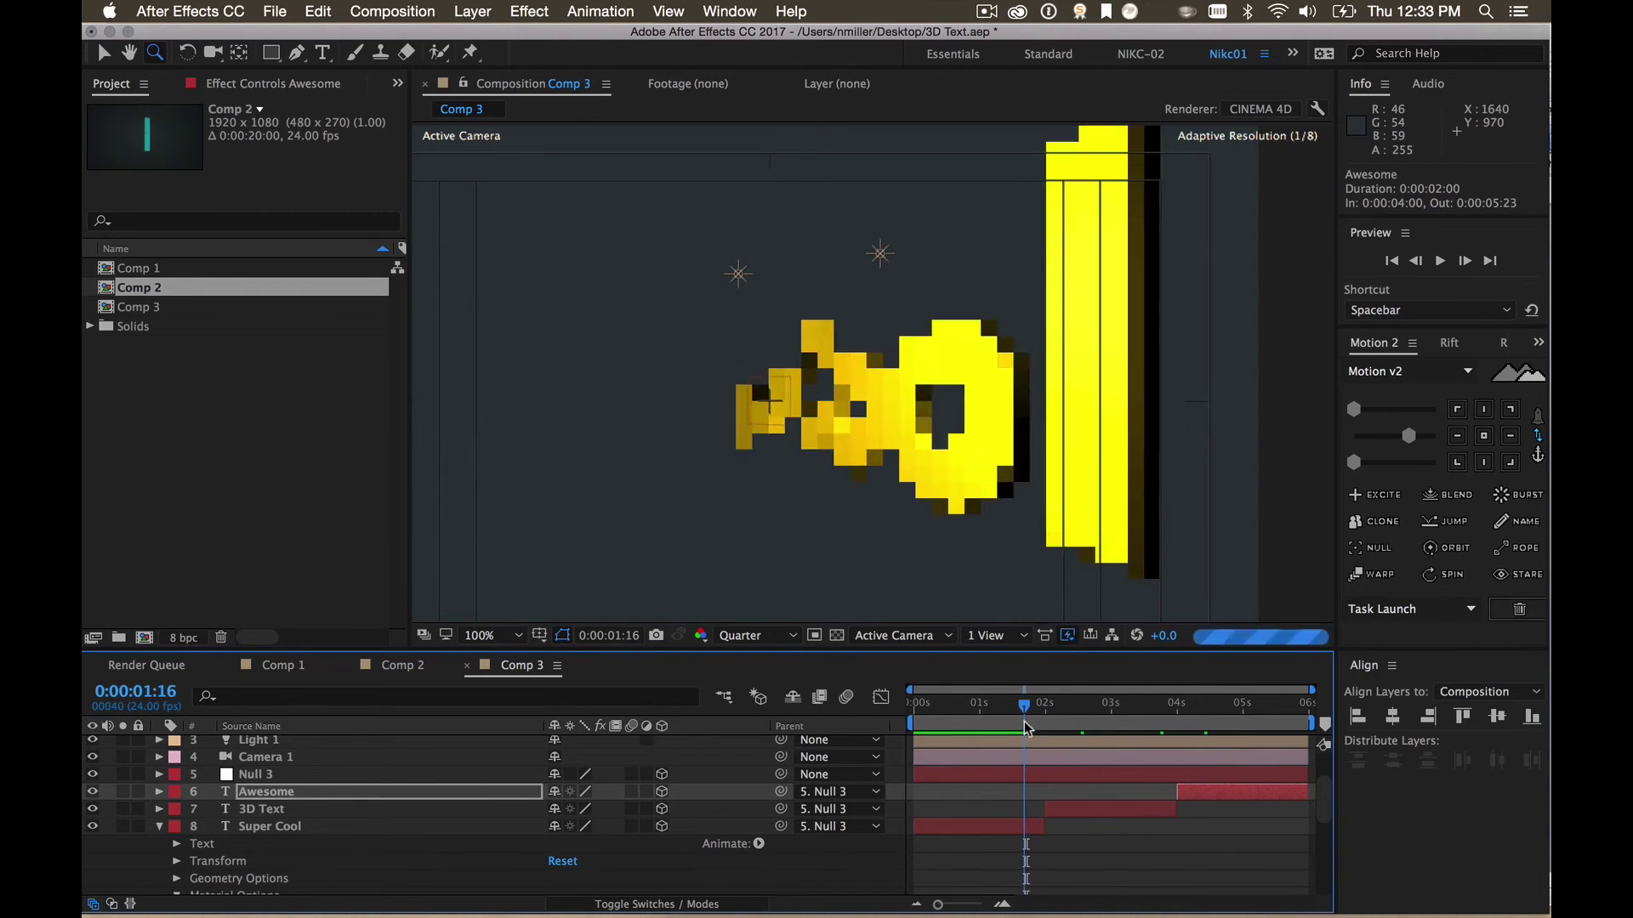
Set the Super Cool text fill colour to pink FF3670 in the Character panel
double_click(1009, 827)
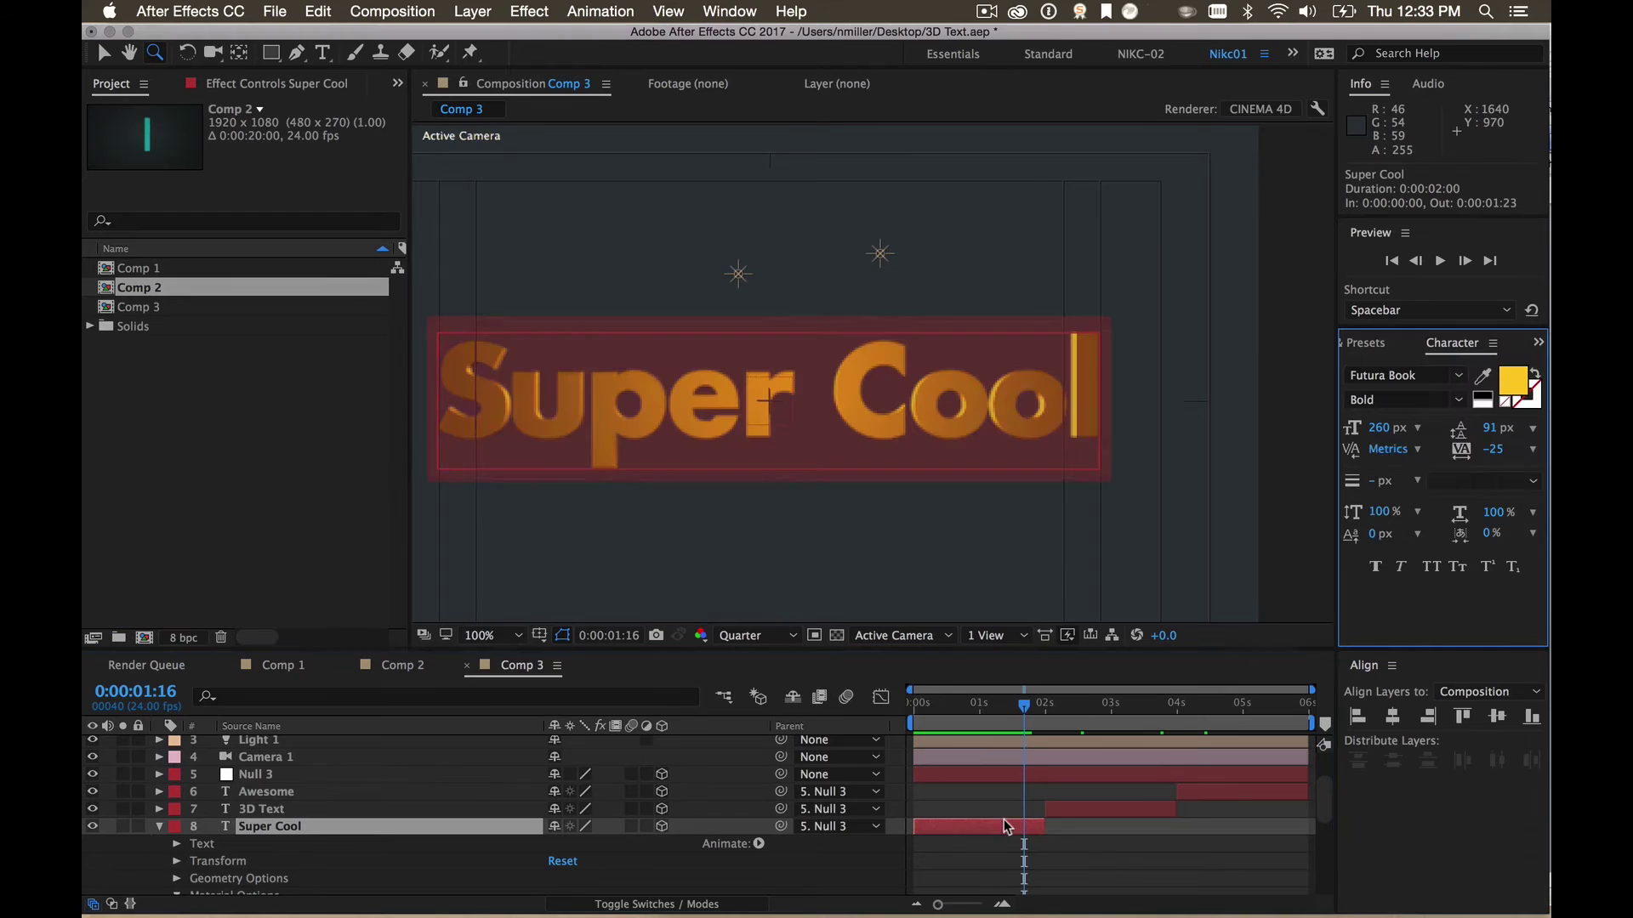
left_click(1512, 383)
left_click(870, 579)
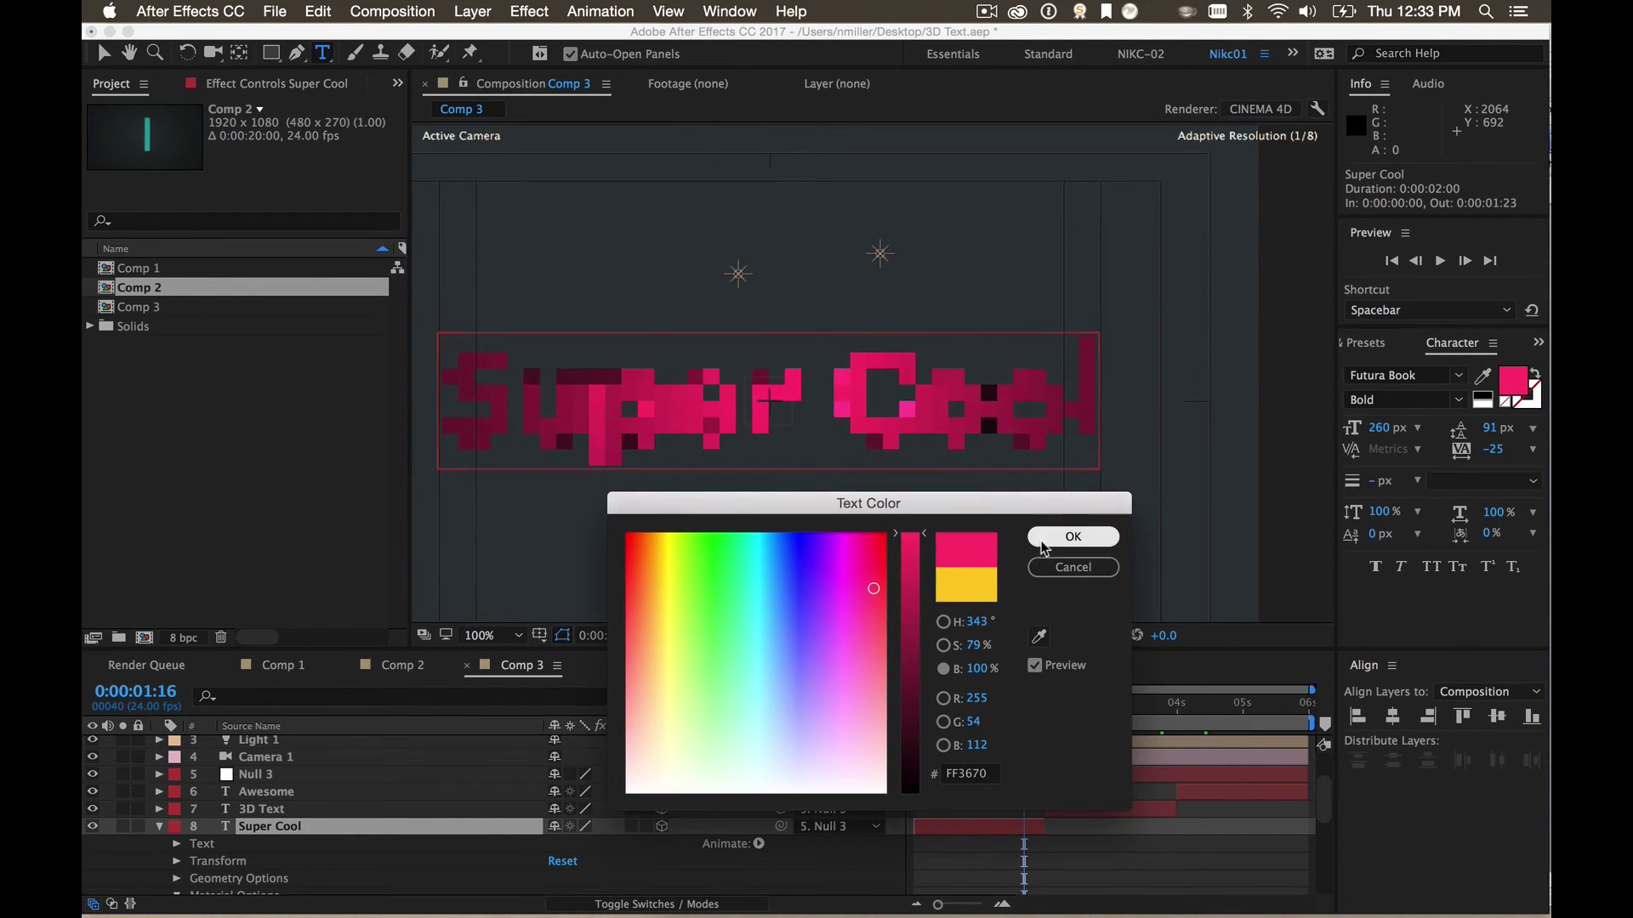
left_click(1073, 537)
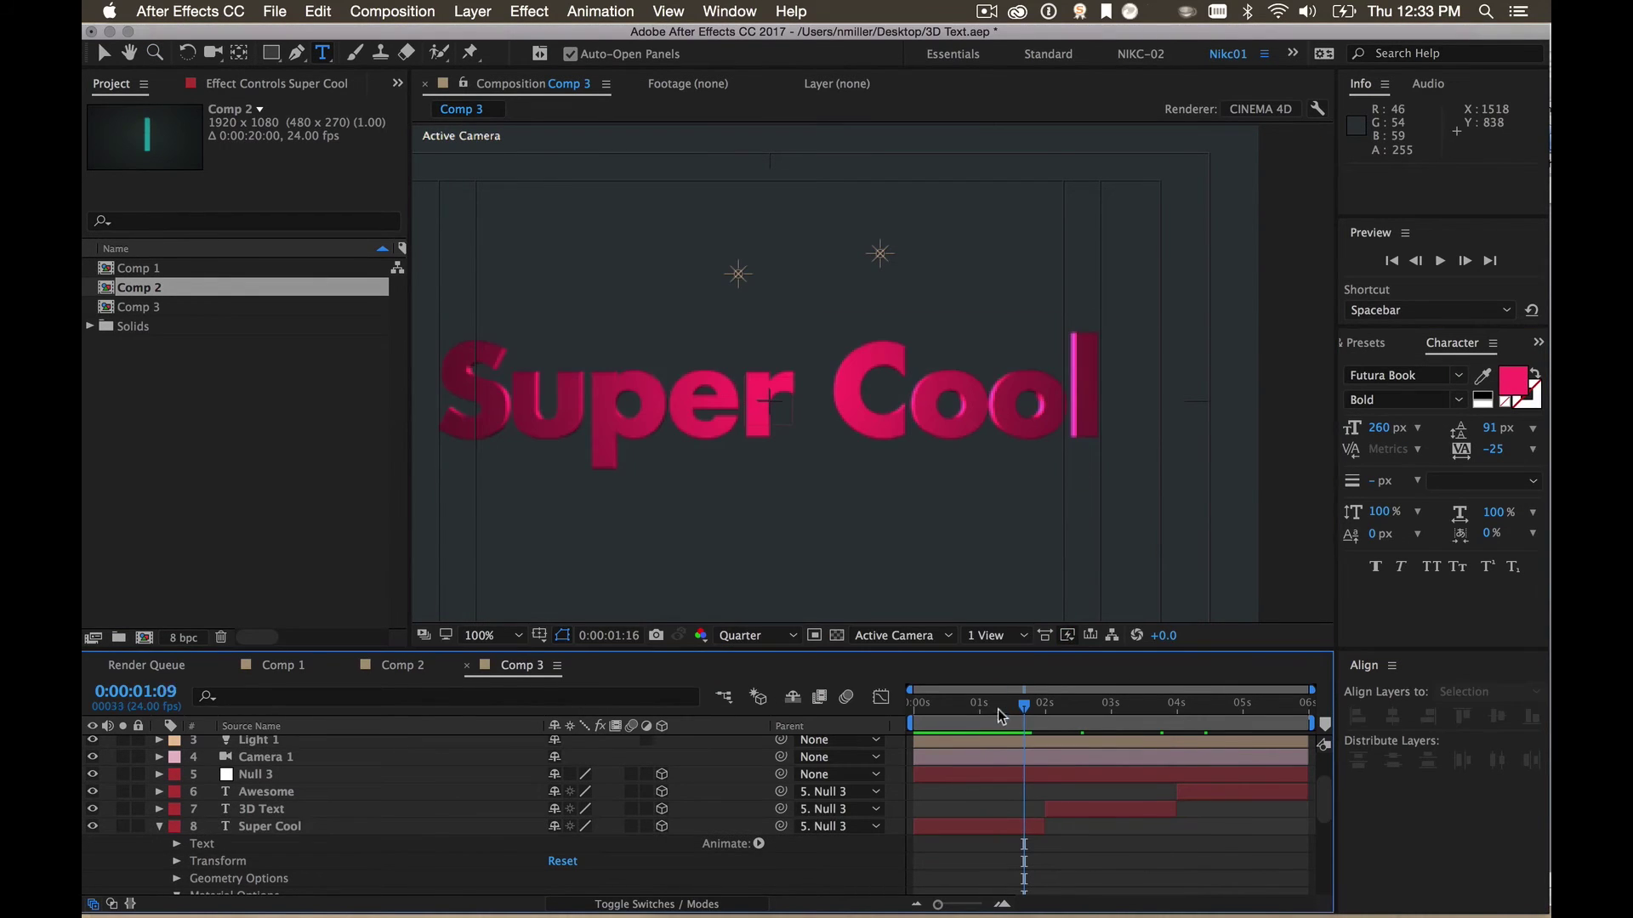
mouse_move(999, 715)
left_mouse_down()
mouse_move(969, 709)
mouse_move(1017, 709)
left_mouse_up()
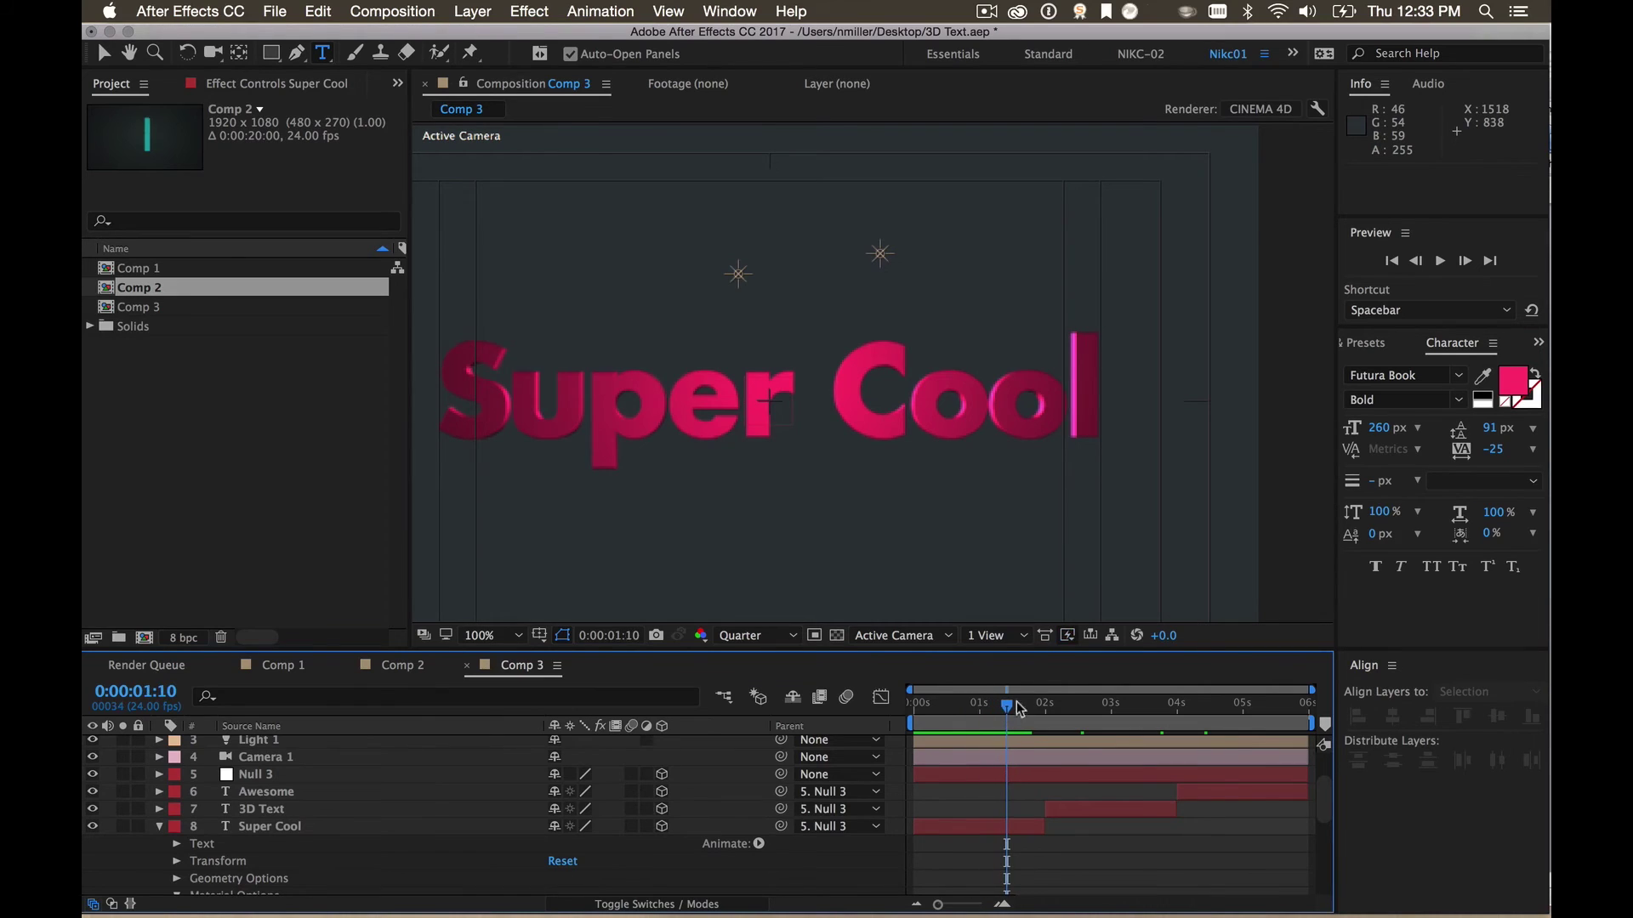
left_click(176, 844)
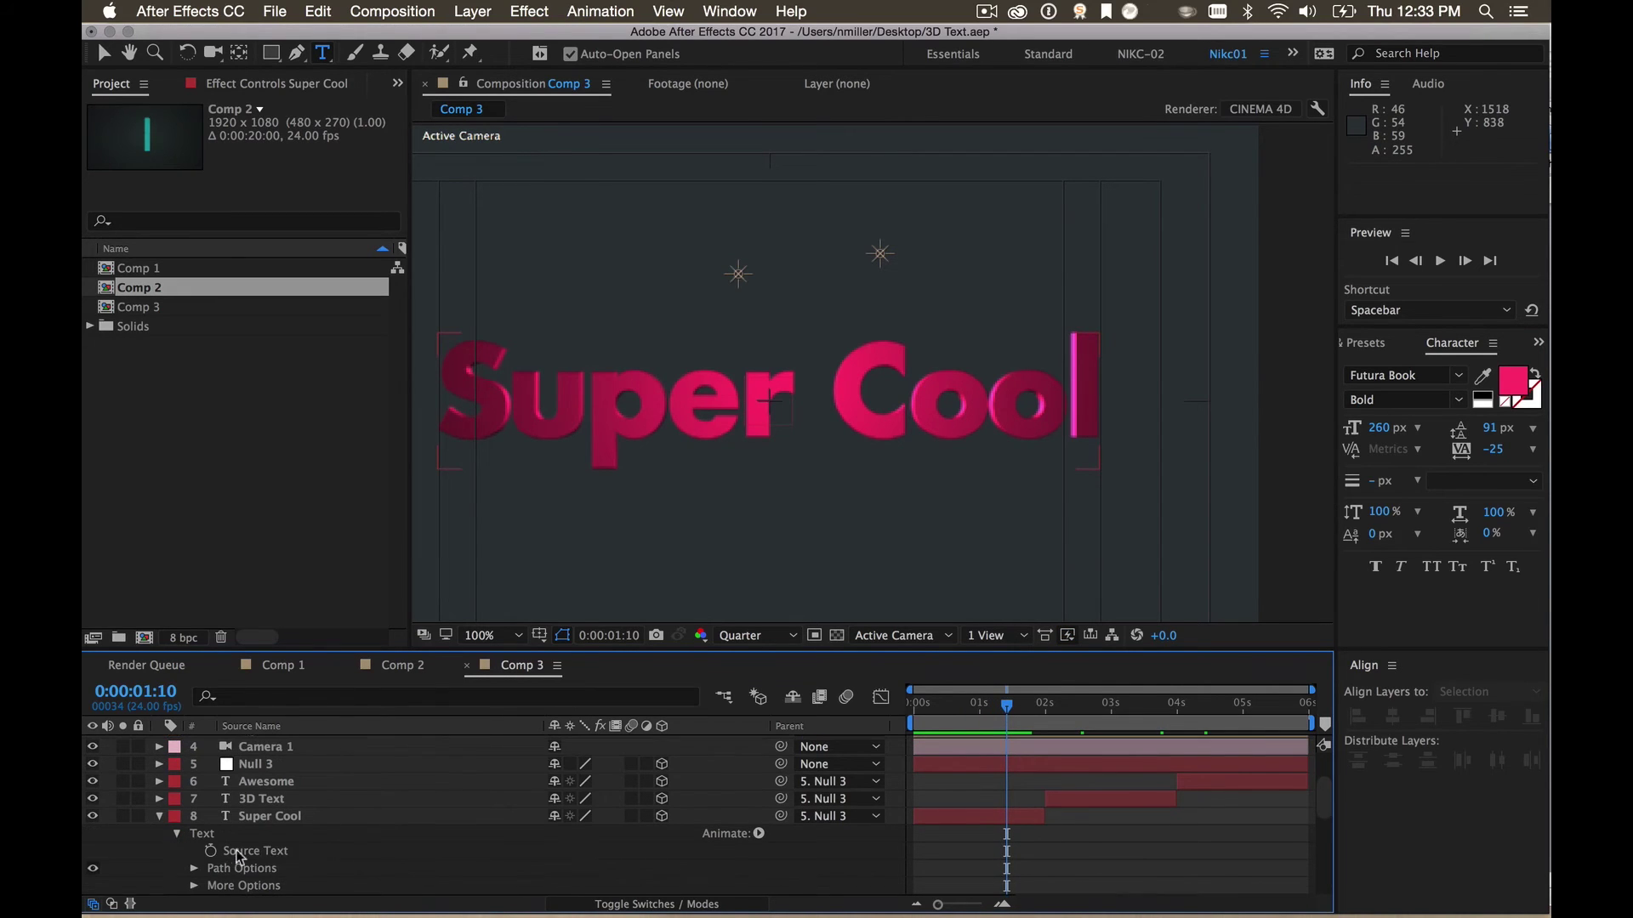
left_click(758, 834)
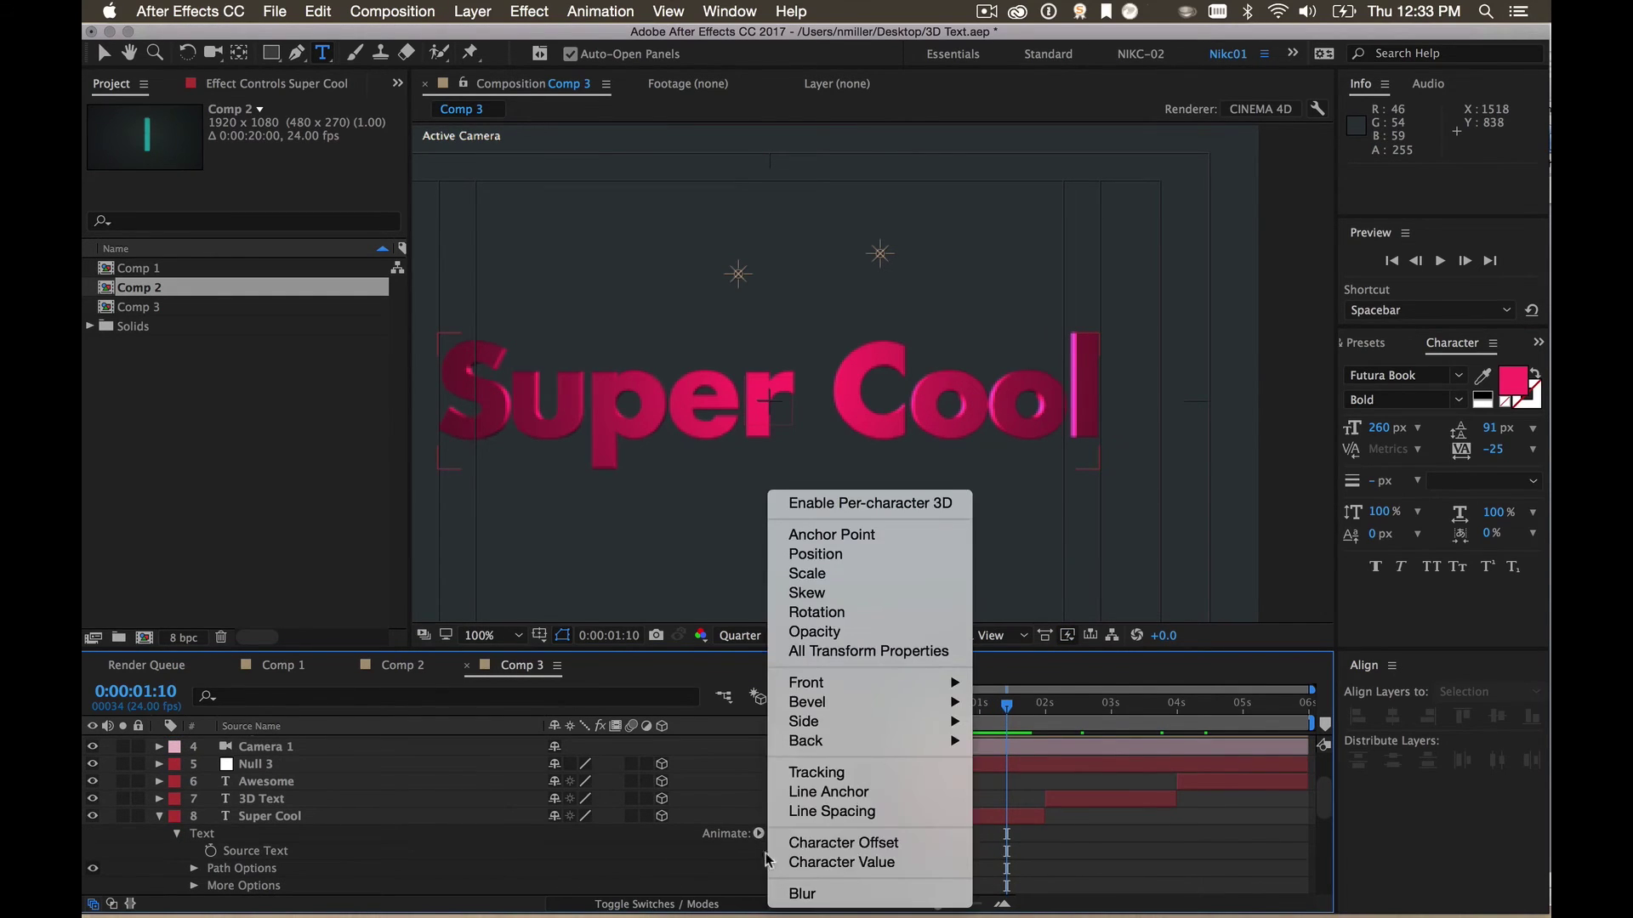
left_click(796, 558)
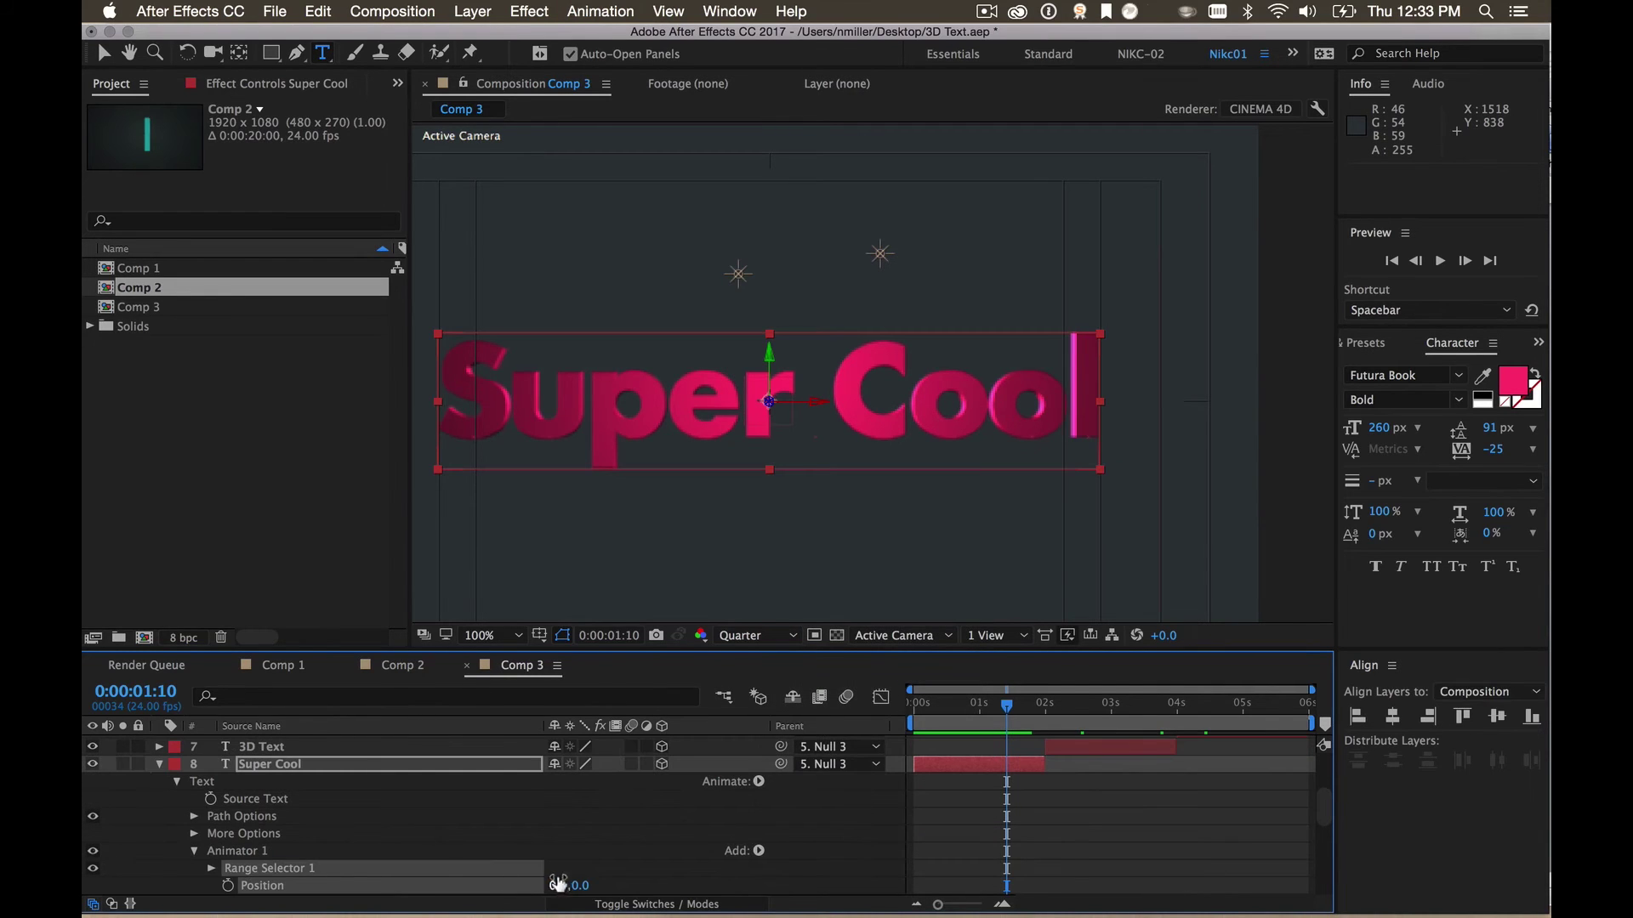
left_click_drag(557, 884, 463, 821)
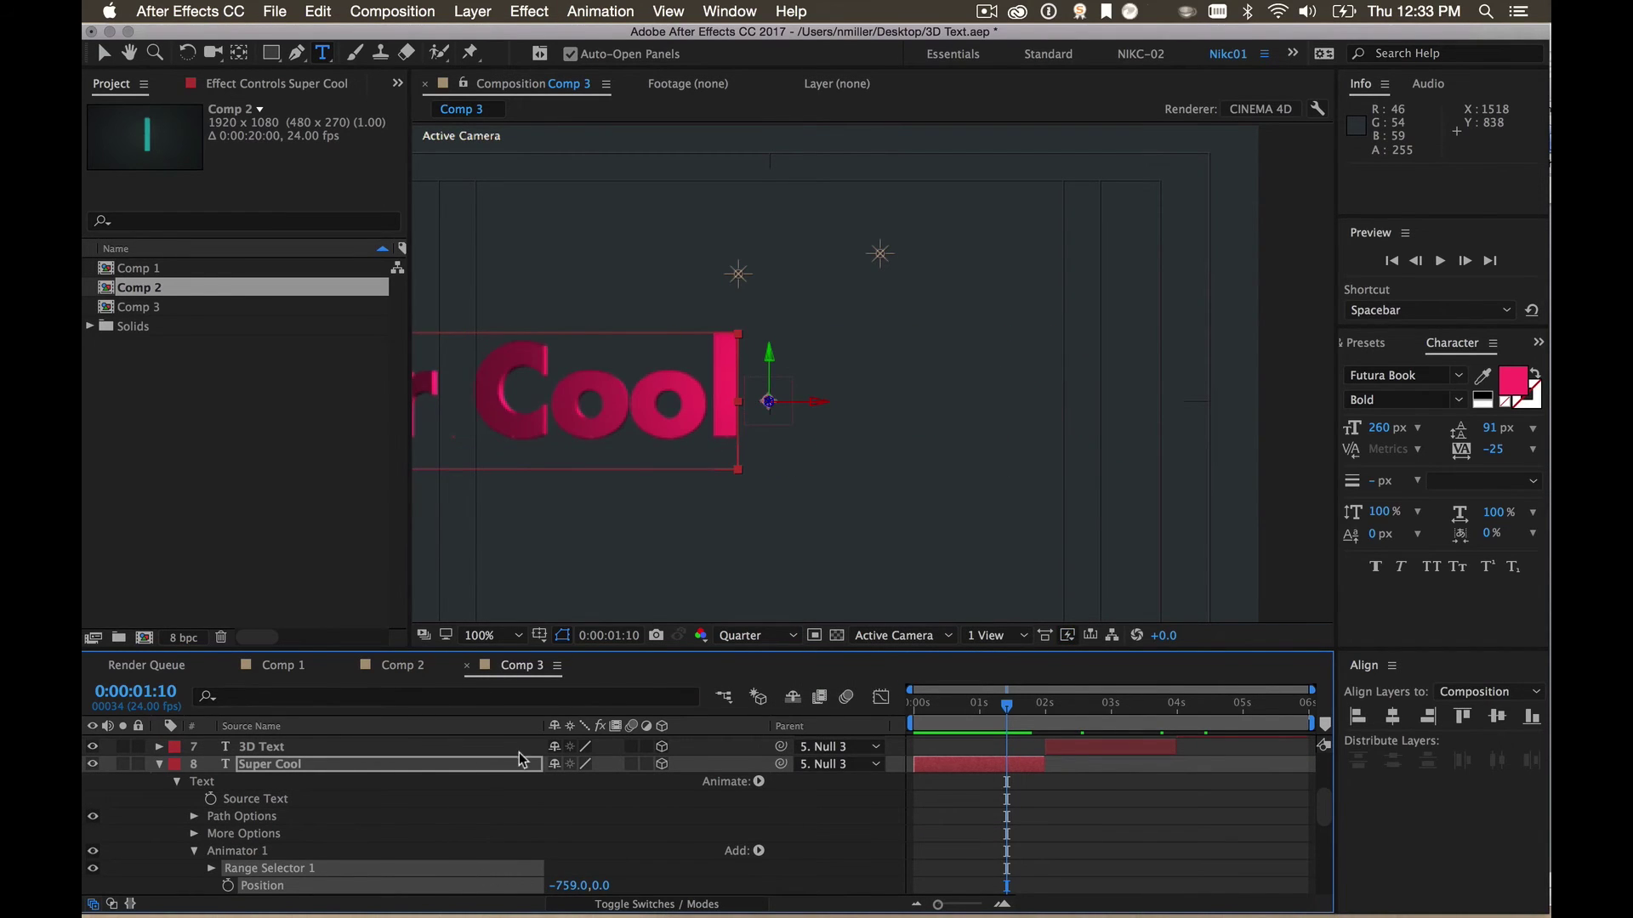
key("super+z")
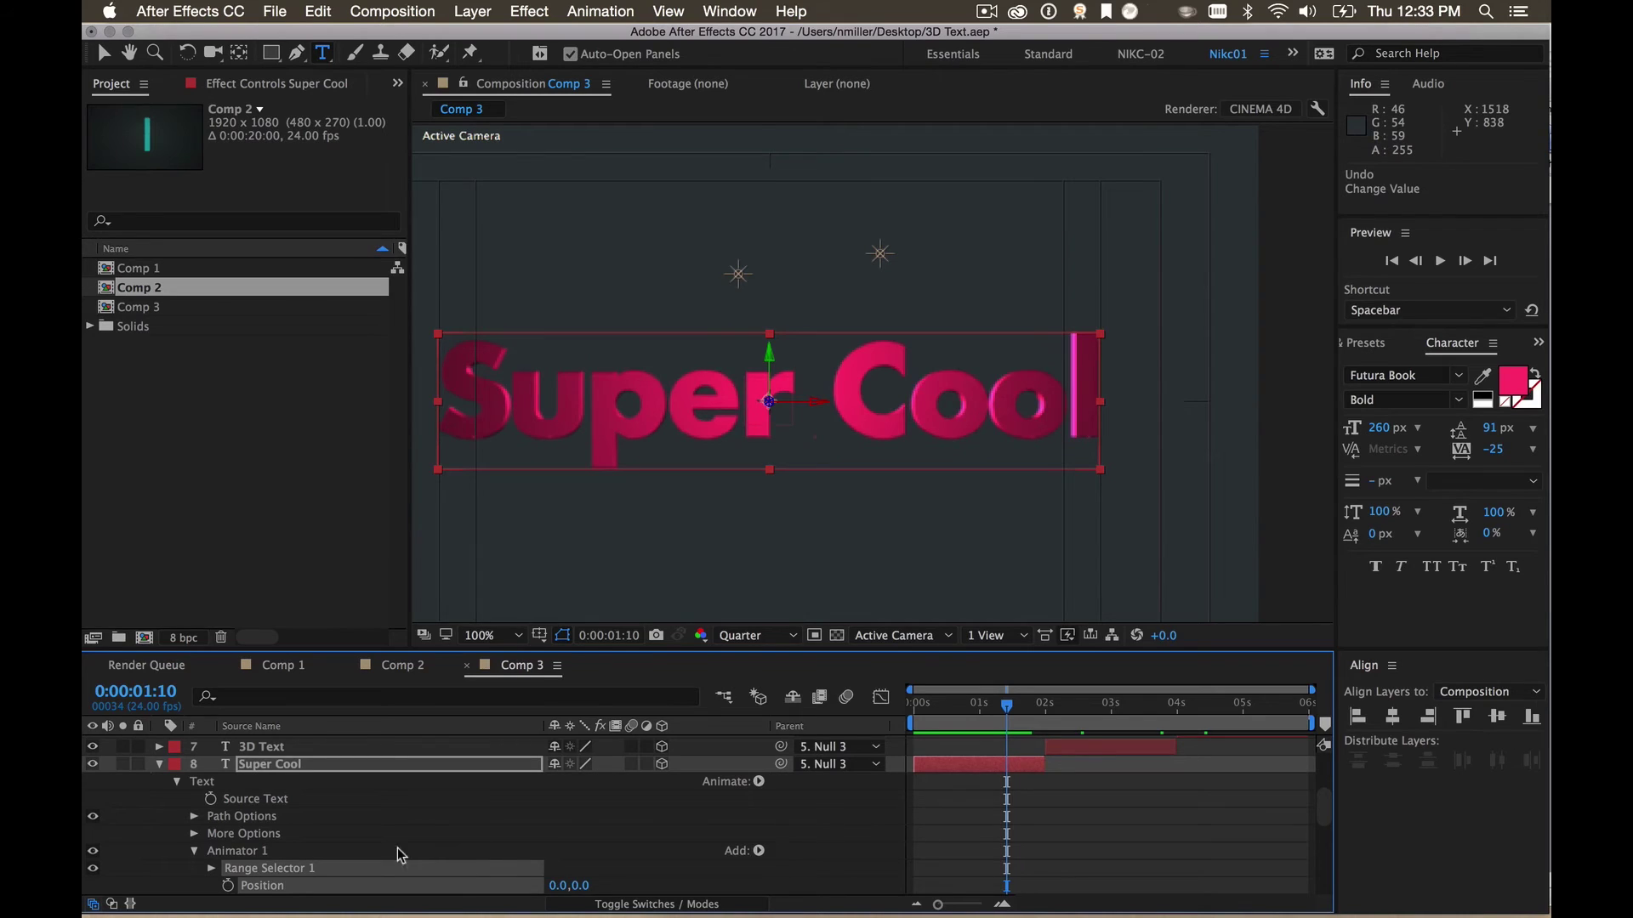
left_click(153, 826)
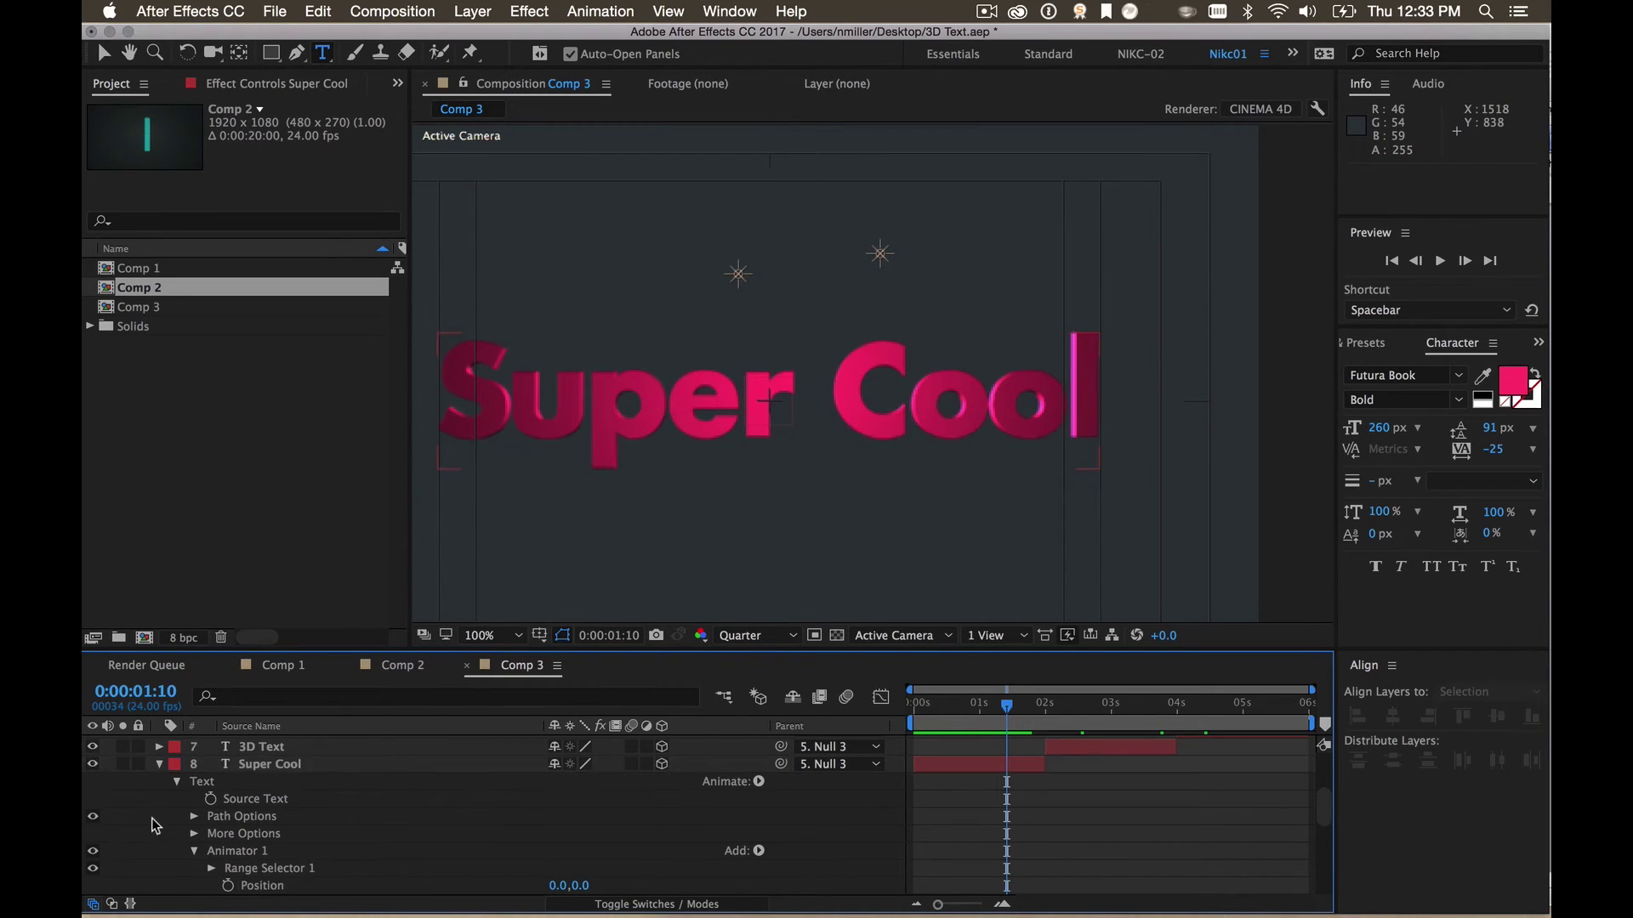
left_click(267, 769)
key("super+z")
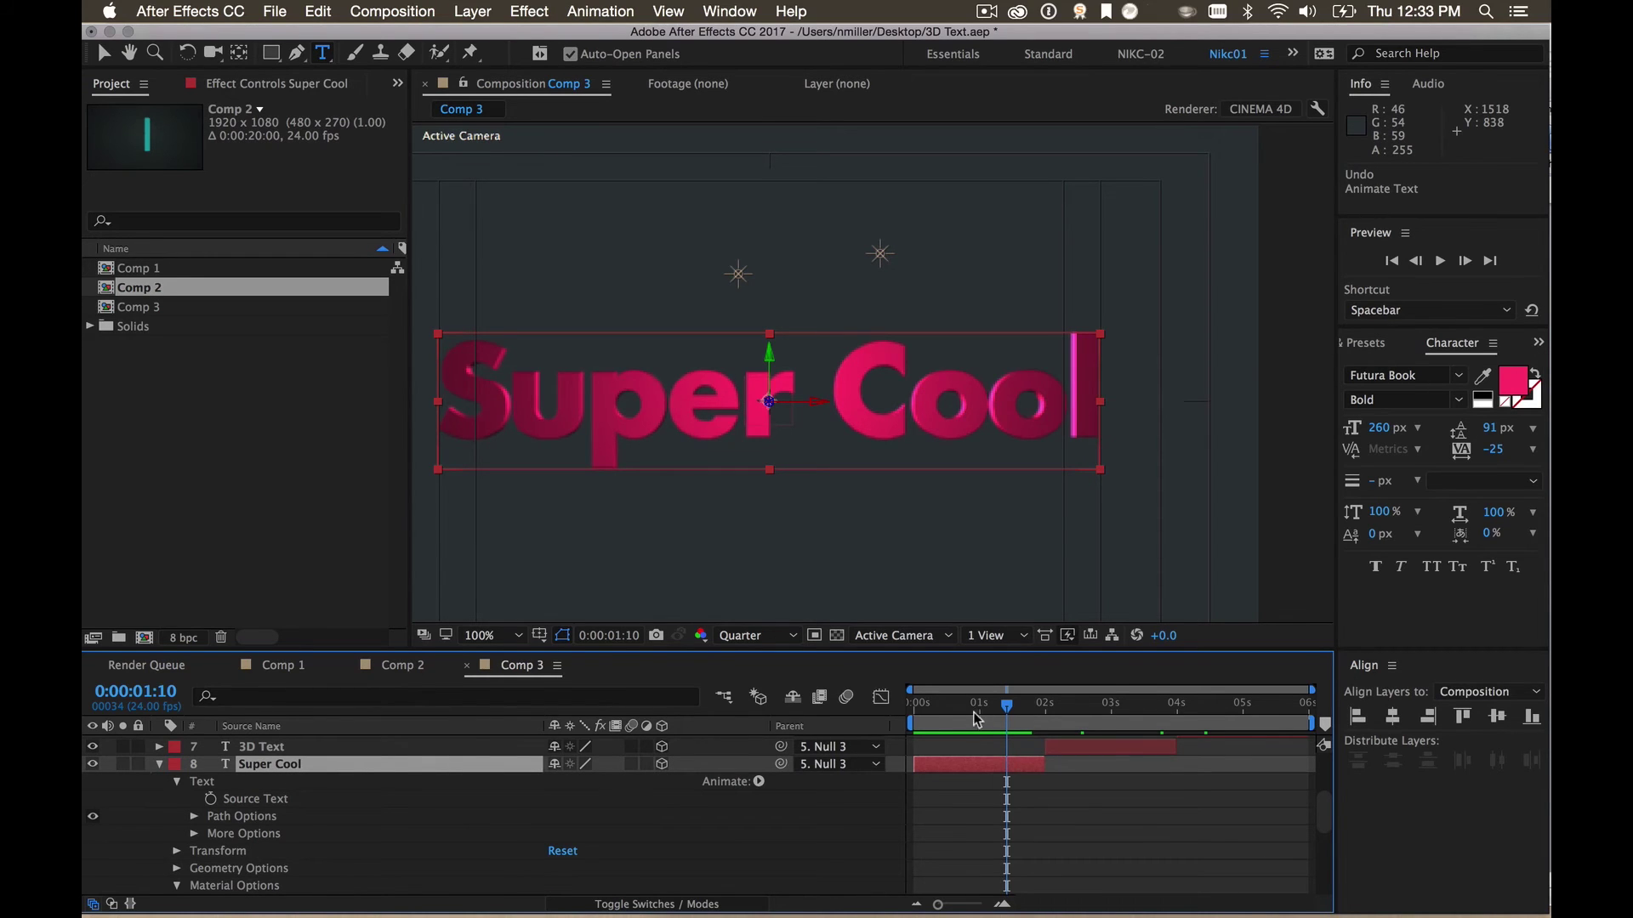
key("super+z")
Move to about 1:19, collapse the light layers, and select Null 3
mouse_move(928, 722)
left_mouse_down()
mouse_move(1044, 719)
mouse_move(1026, 719)
left_mouse_up()
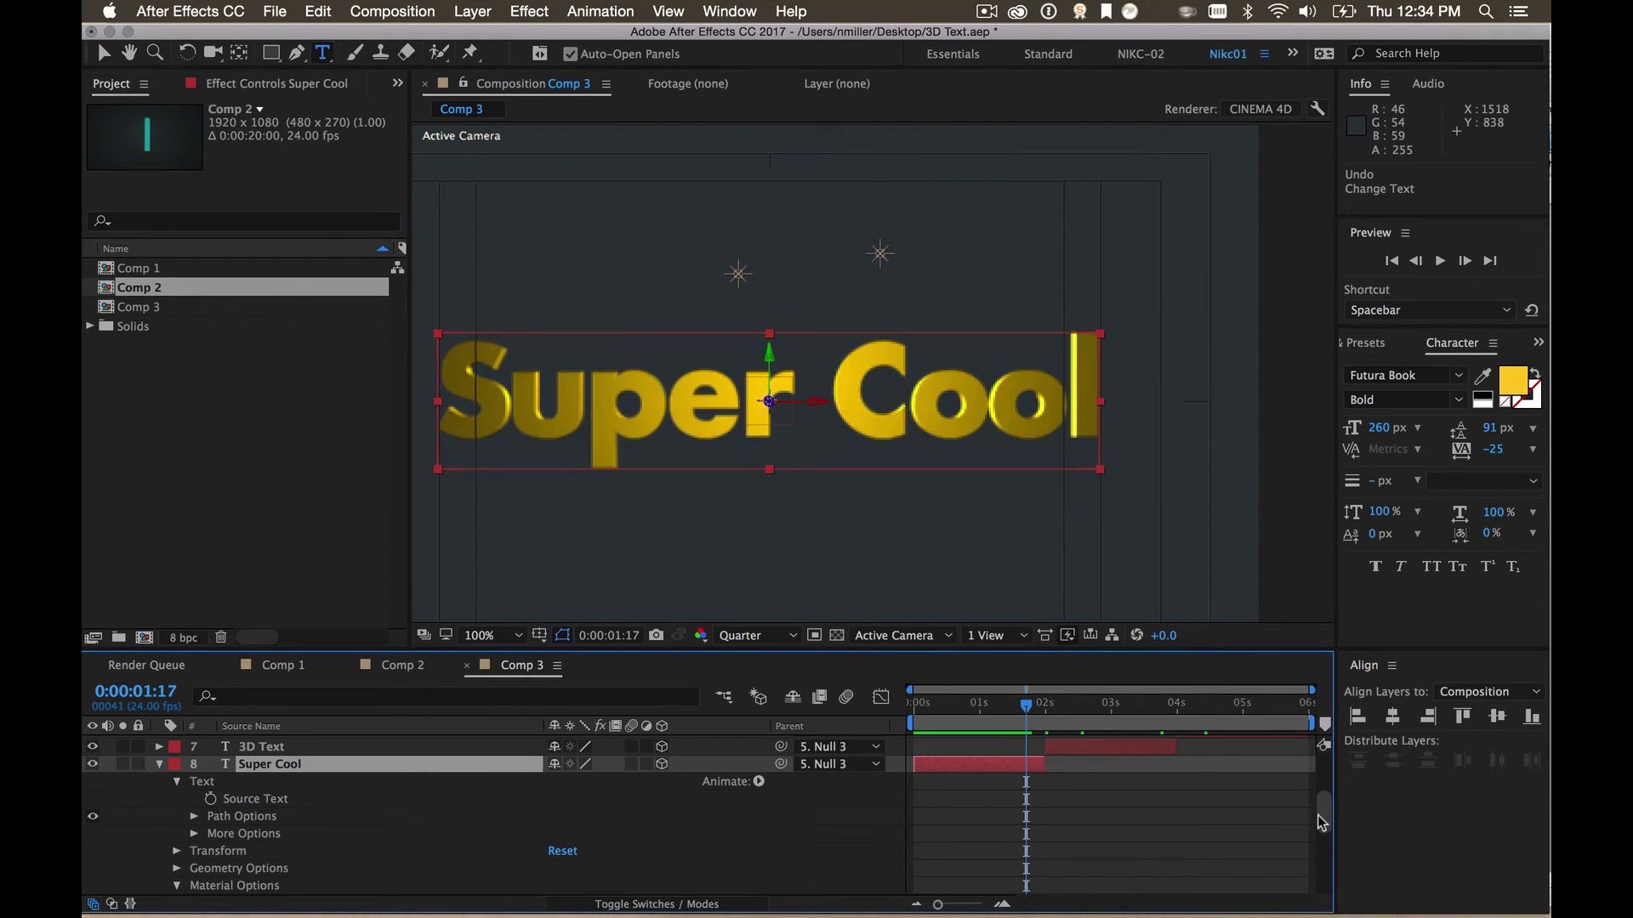
scroll(1321, 823, "up", 5)
scroll(1321, 823, "up", 1)
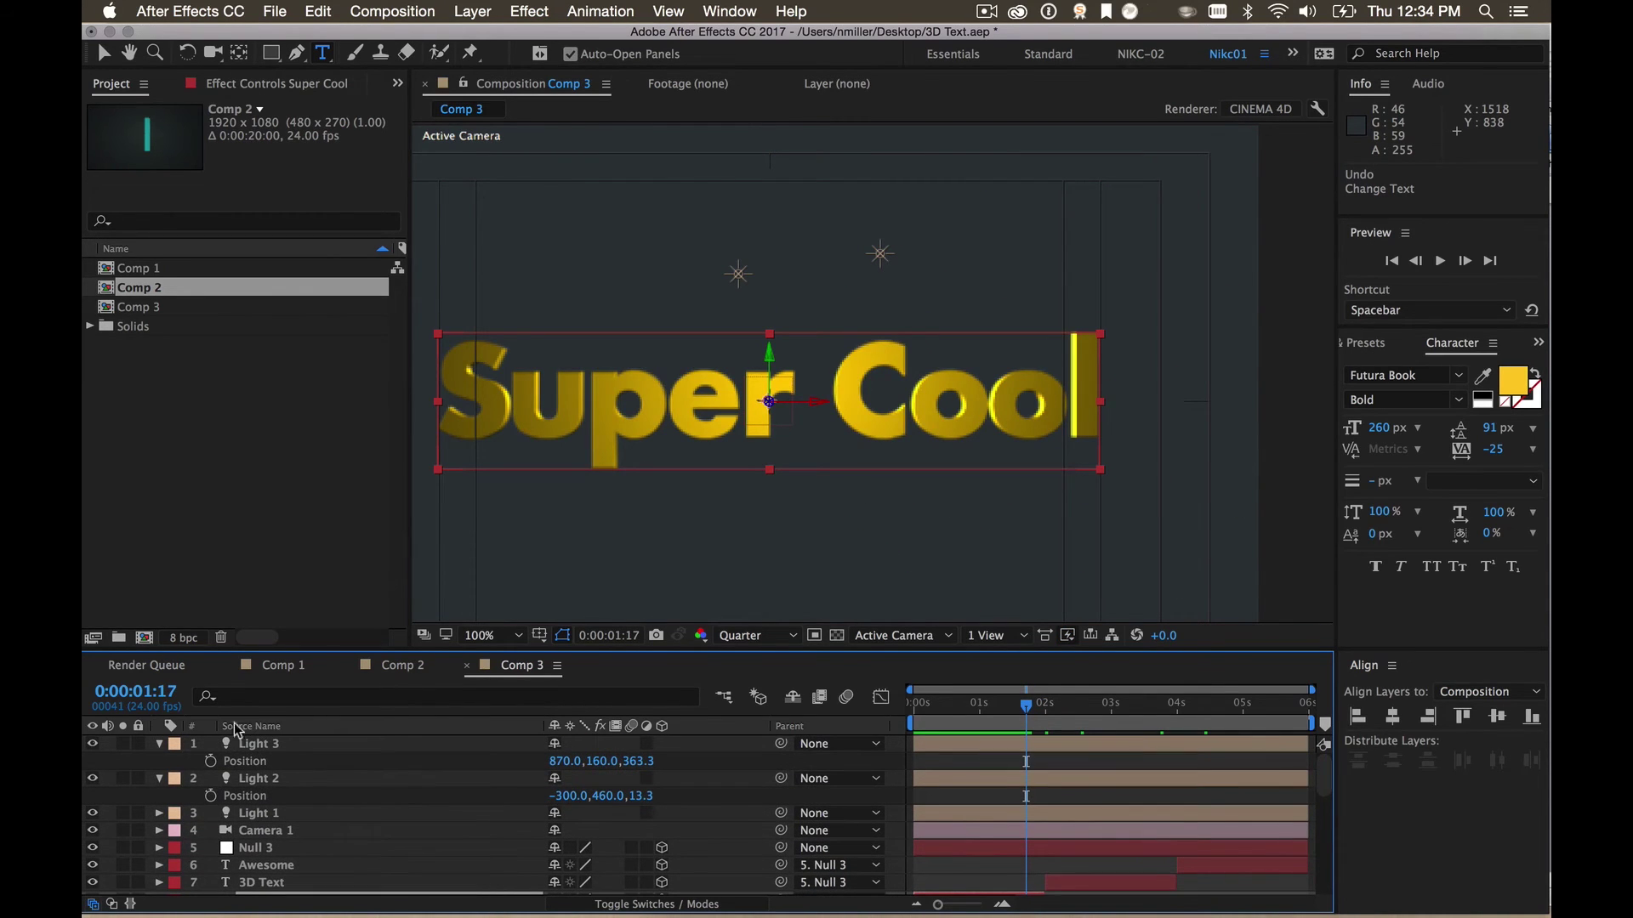
left_click(158, 743)
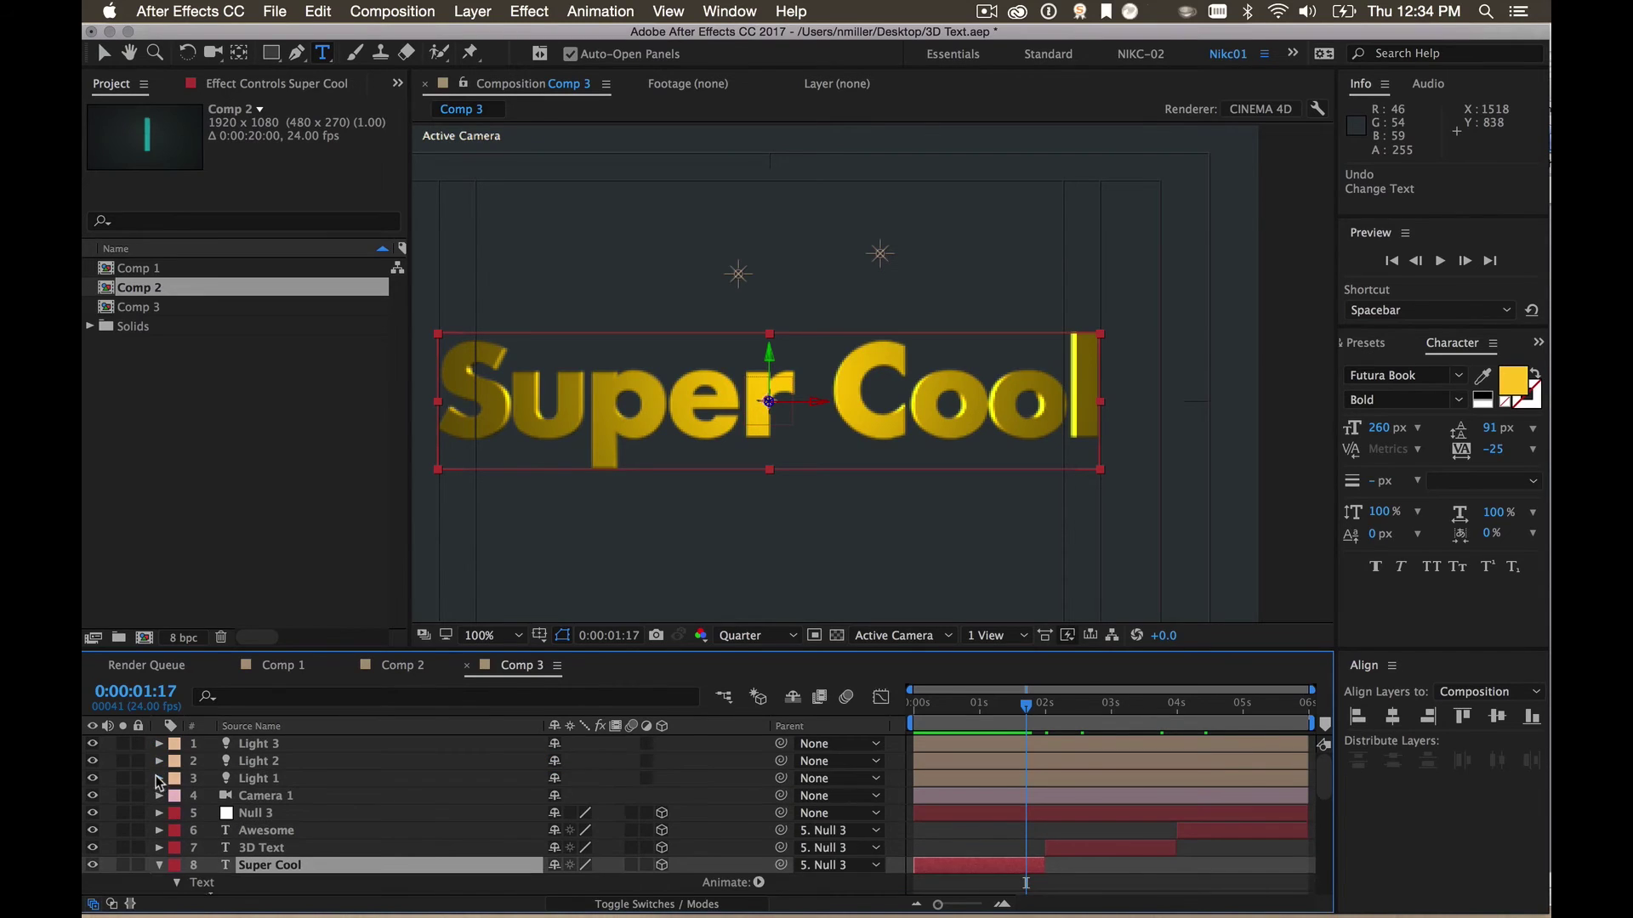
left_click(159, 778)
left_click(159, 780)
left_click(252, 813)
Reveal Null 3's Y Rotation keyframes and scrub to 2:13
key("u")
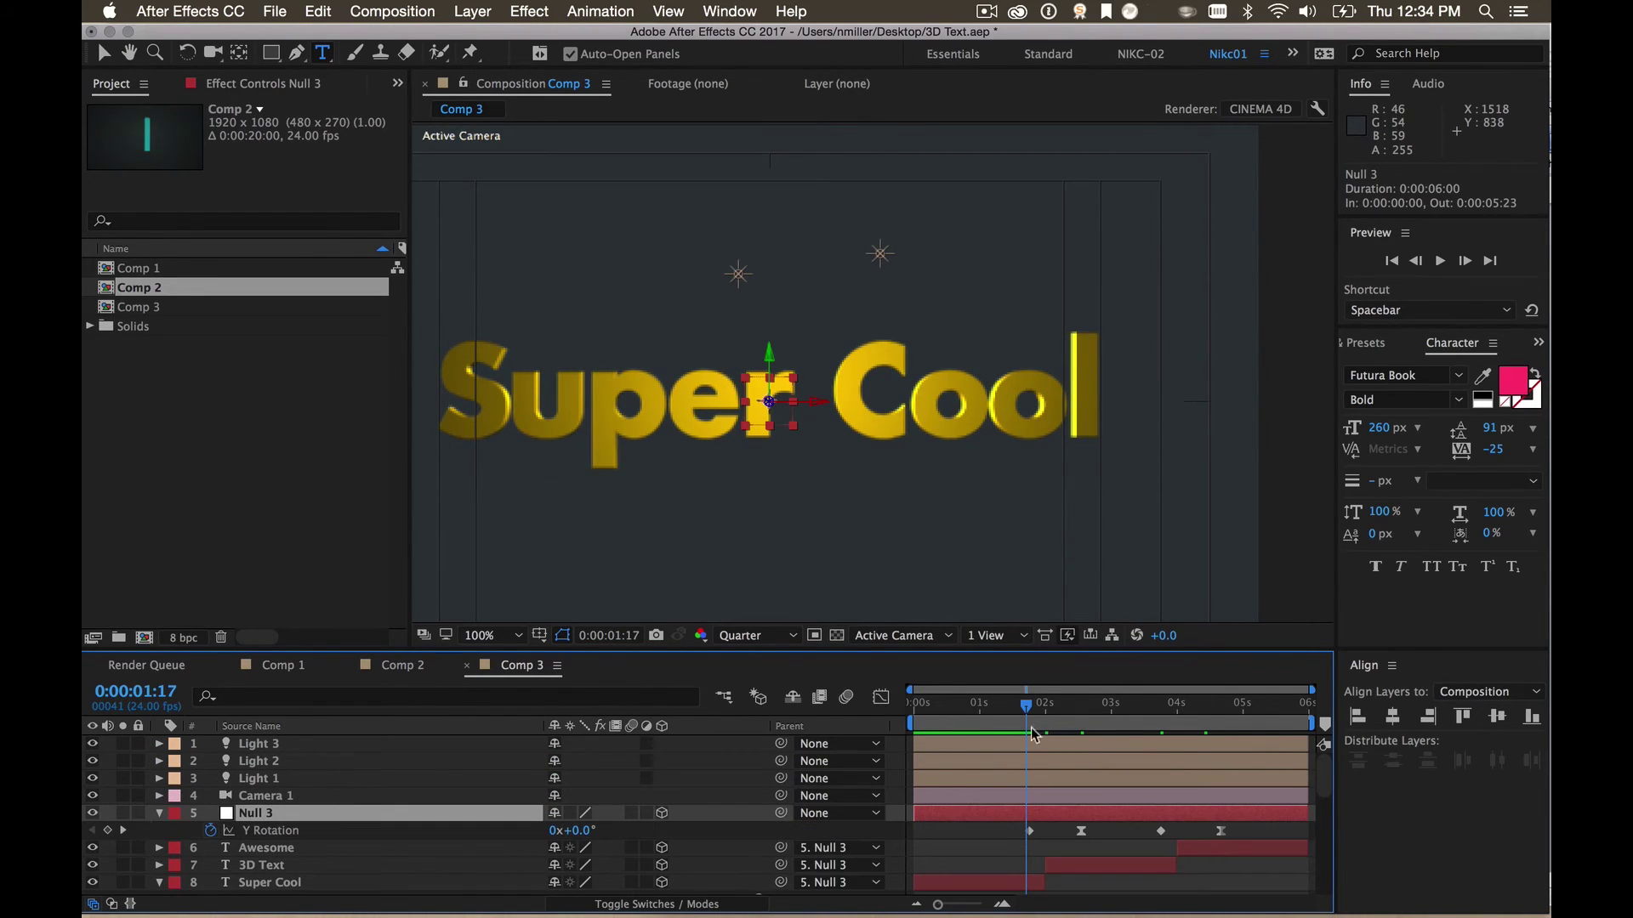
left_click_drag(1039, 717, 1079, 719)
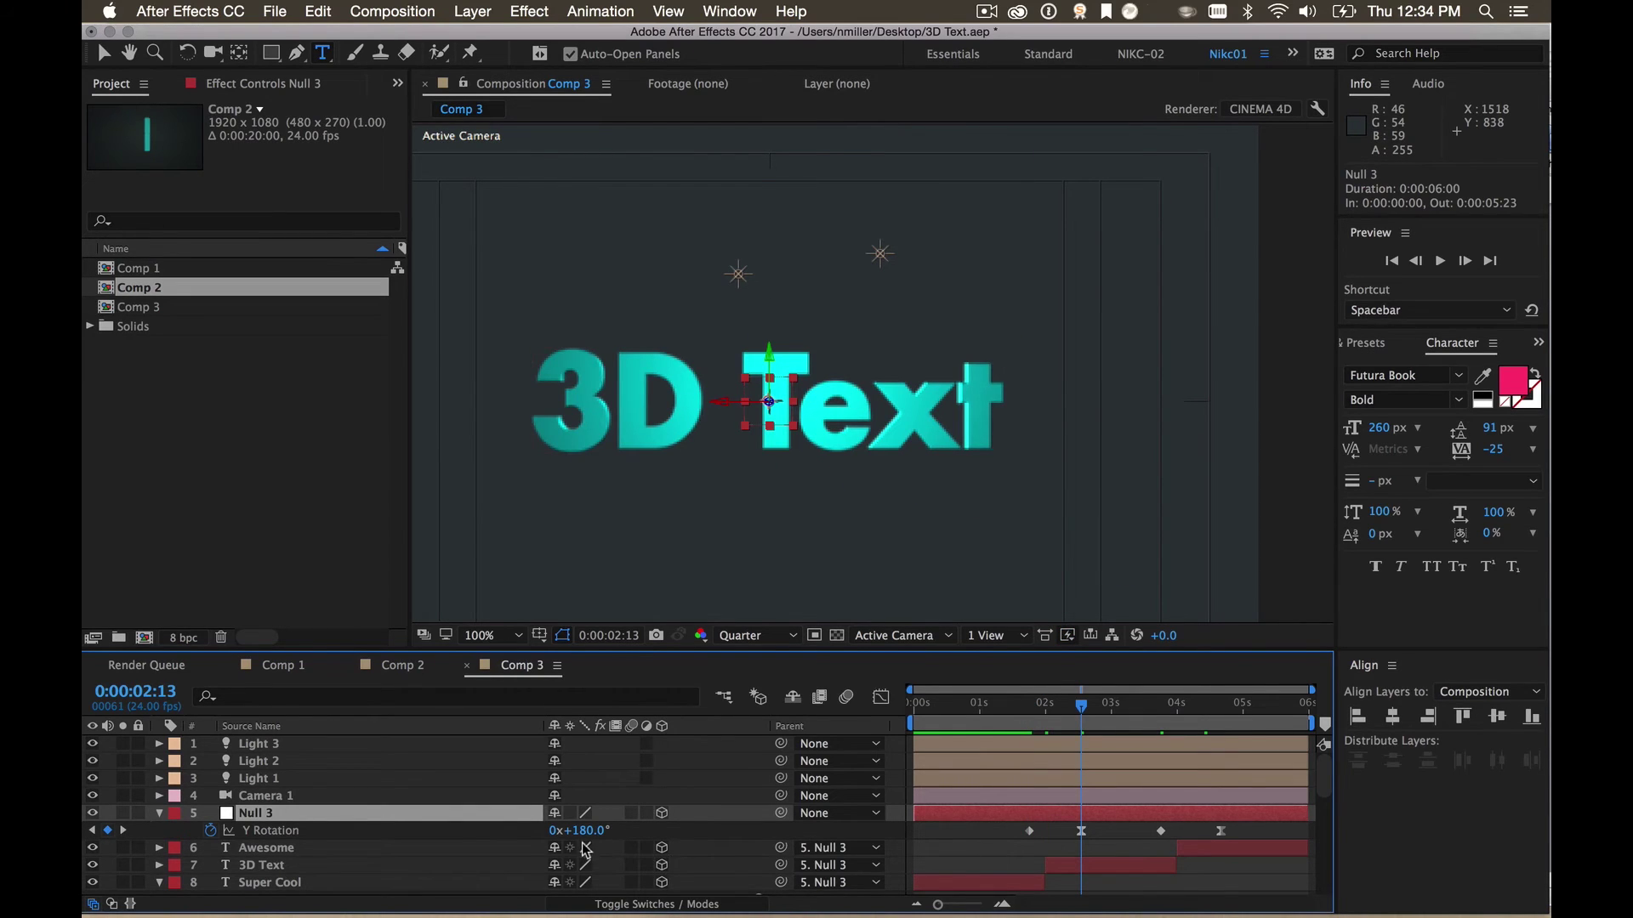
left_click_drag(1034, 719, 1072, 723)
mouse_move(1082, 709)
left_mouse_down()
mouse_move(1149, 718)
mouse_move(1058, 741)
mouse_move(1078, 742)
left_mouse_up()
left_click(635, 835)
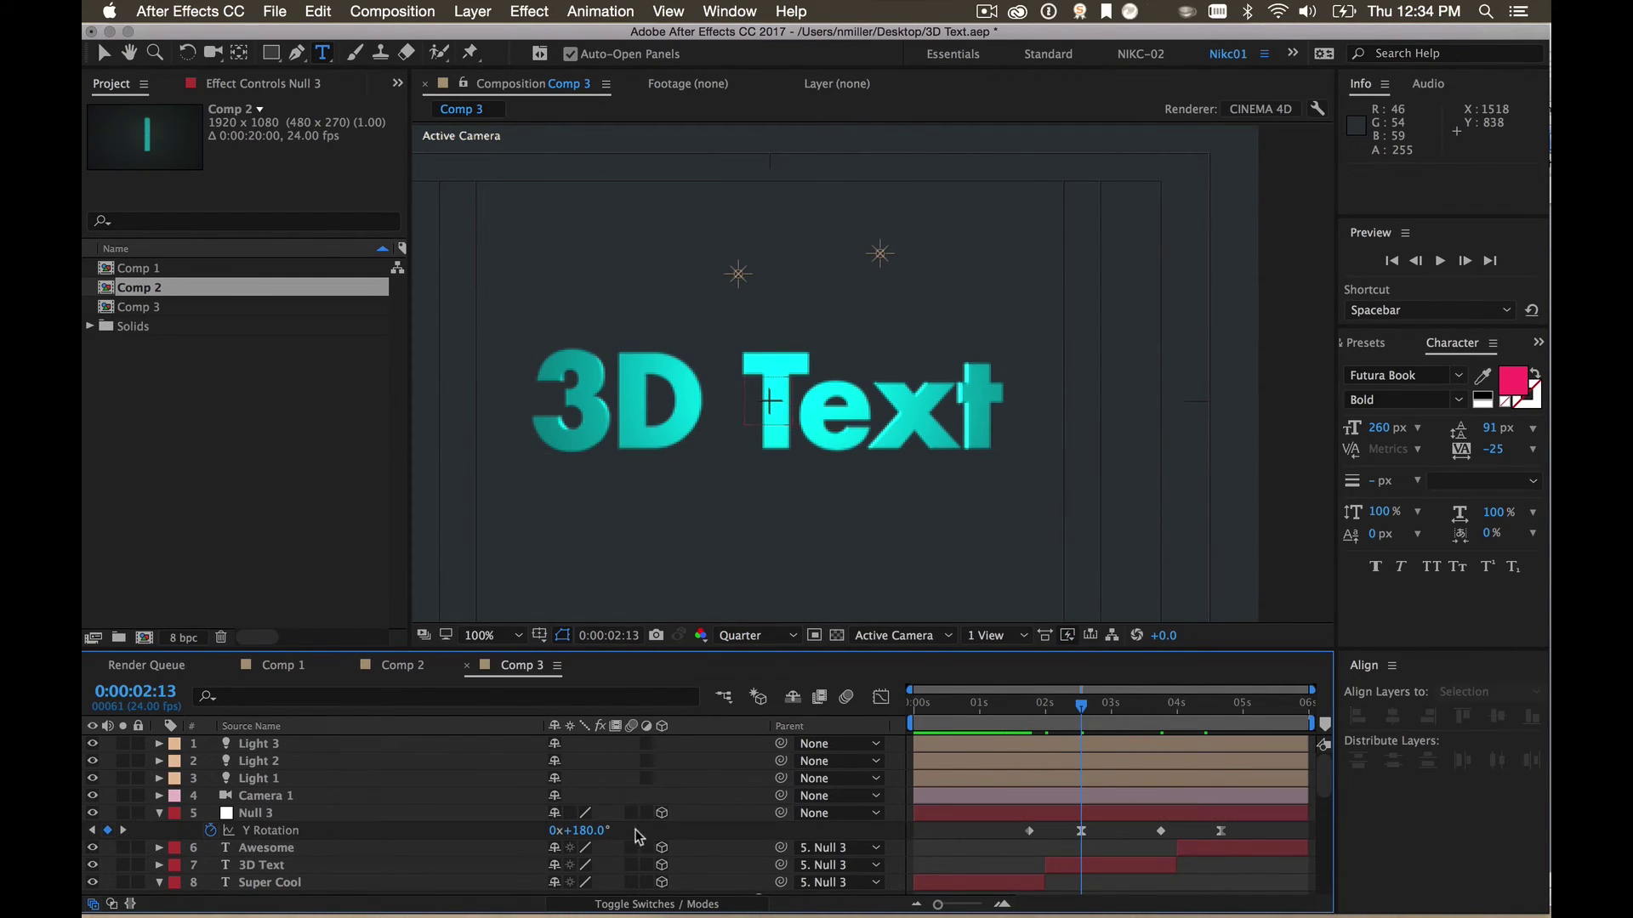
Change the 2:13 Y Rotation to 165° and preview from about 1:19
left_click(581, 830)
type("65")
key("Return")
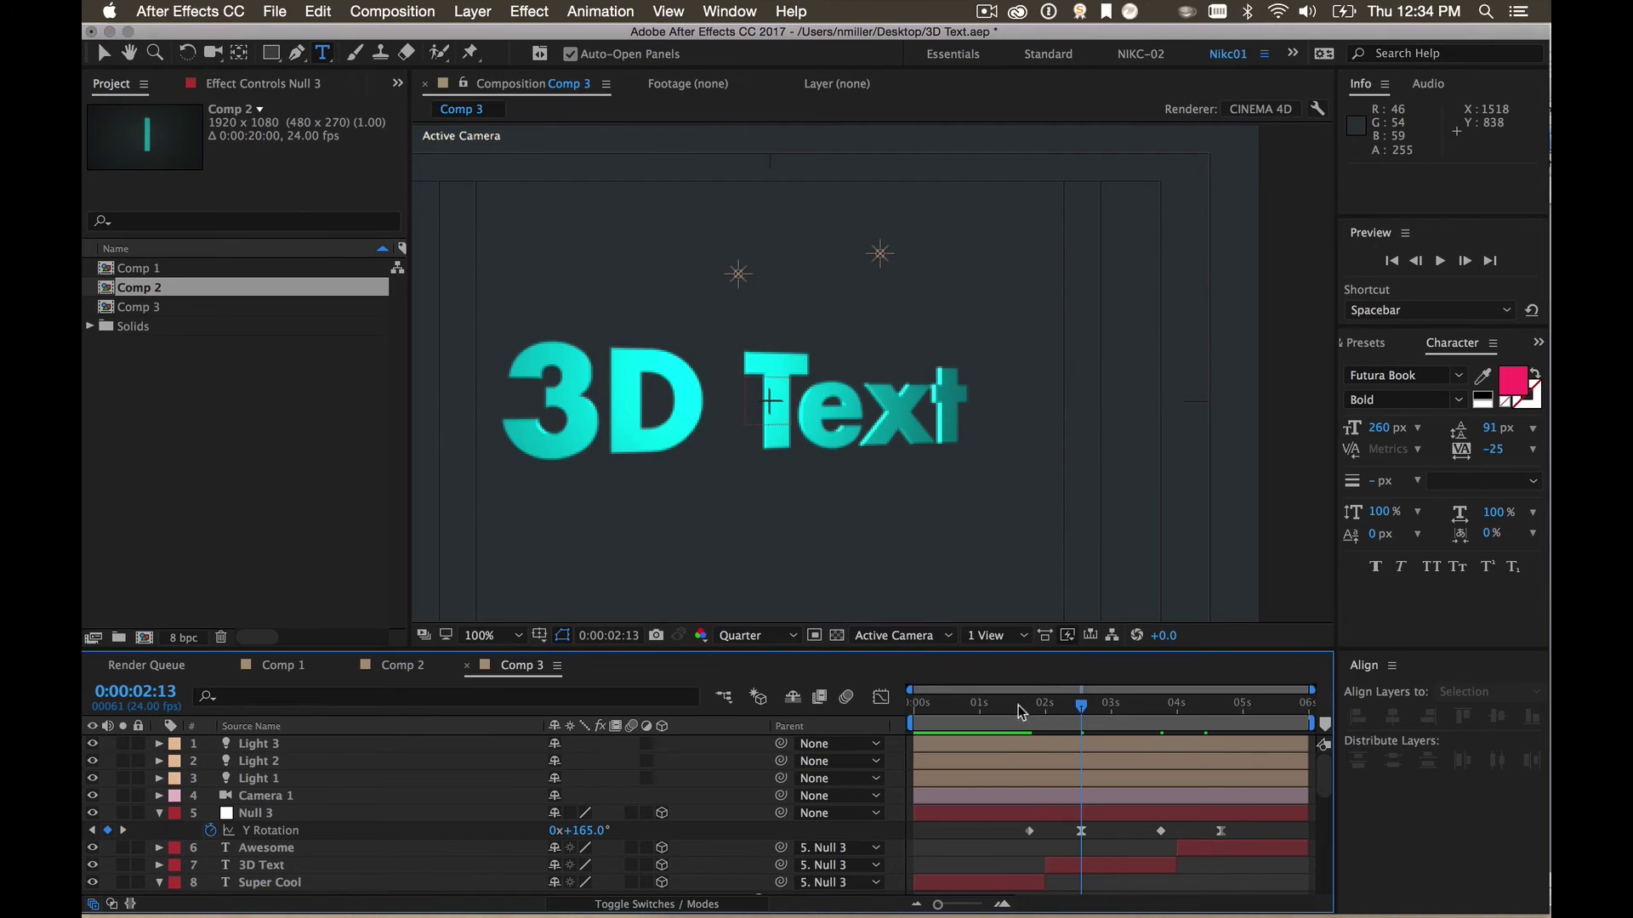
left_click(1031, 705)
key("space")
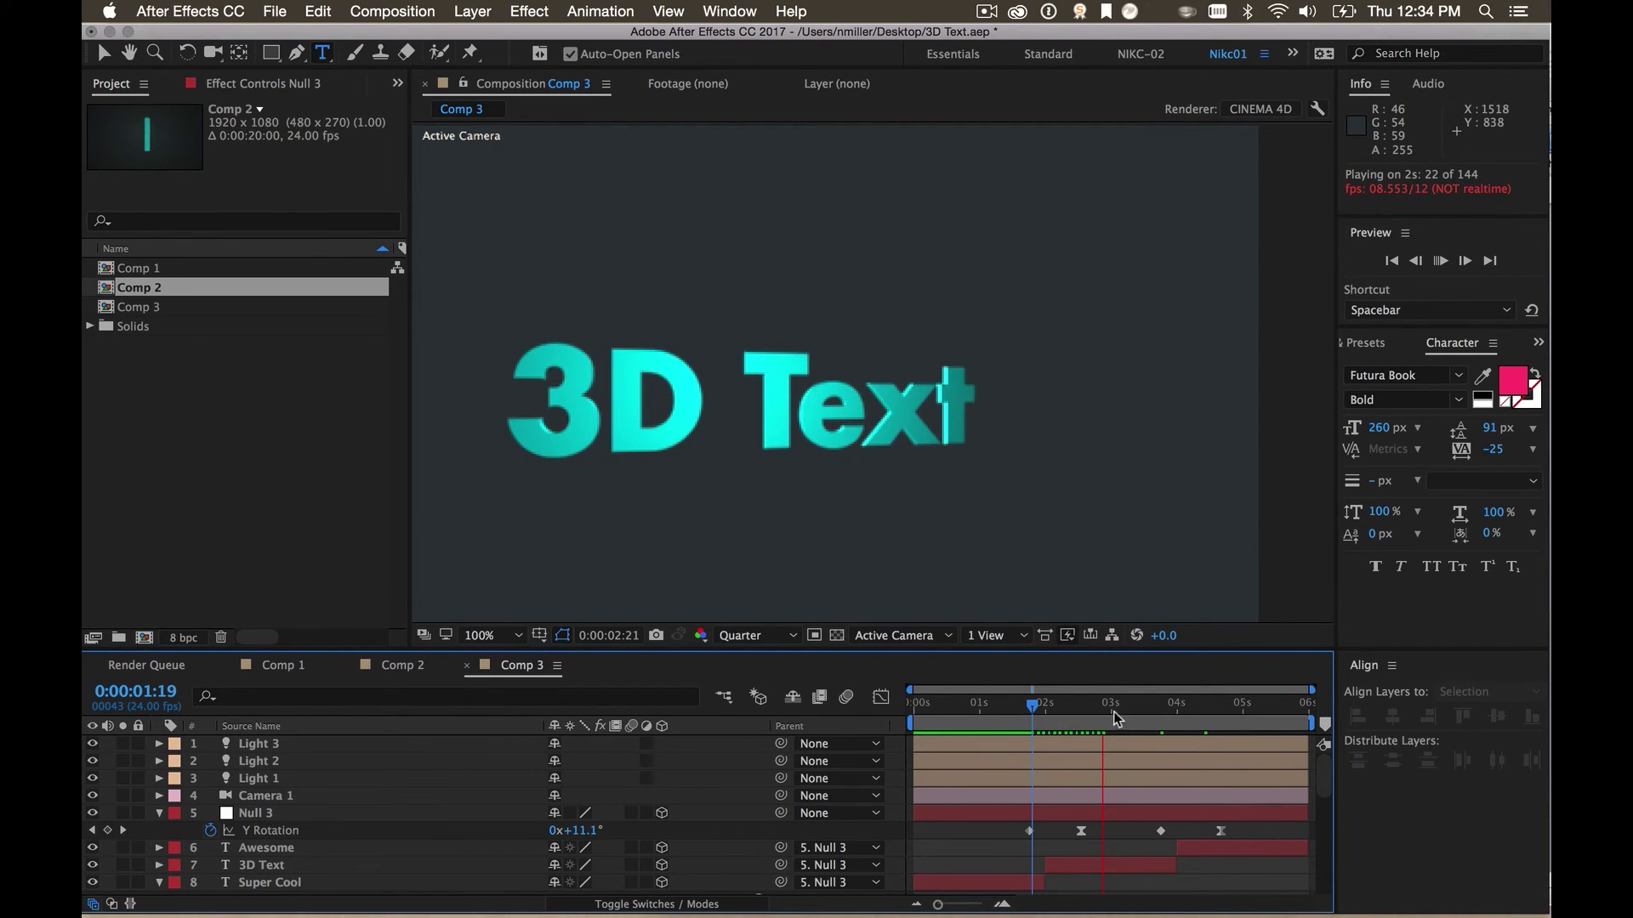
Set the 3:18 Y Rotation to 195° and preview the spin from about 2:04
left_click(1155, 709)
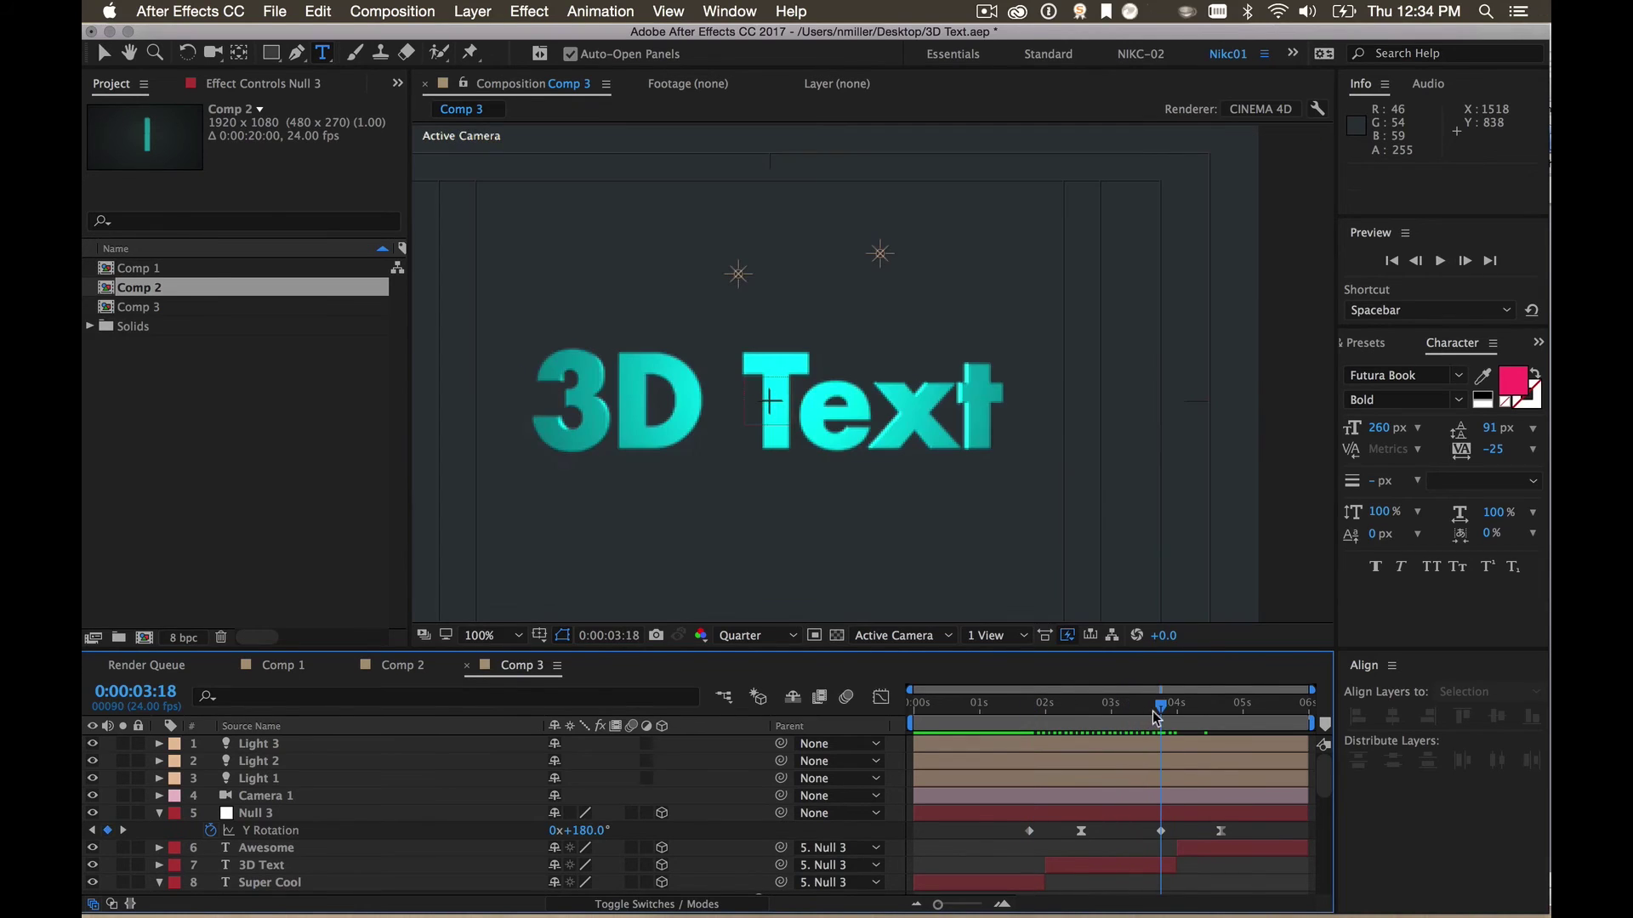
left_click(588, 833)
key("Return")
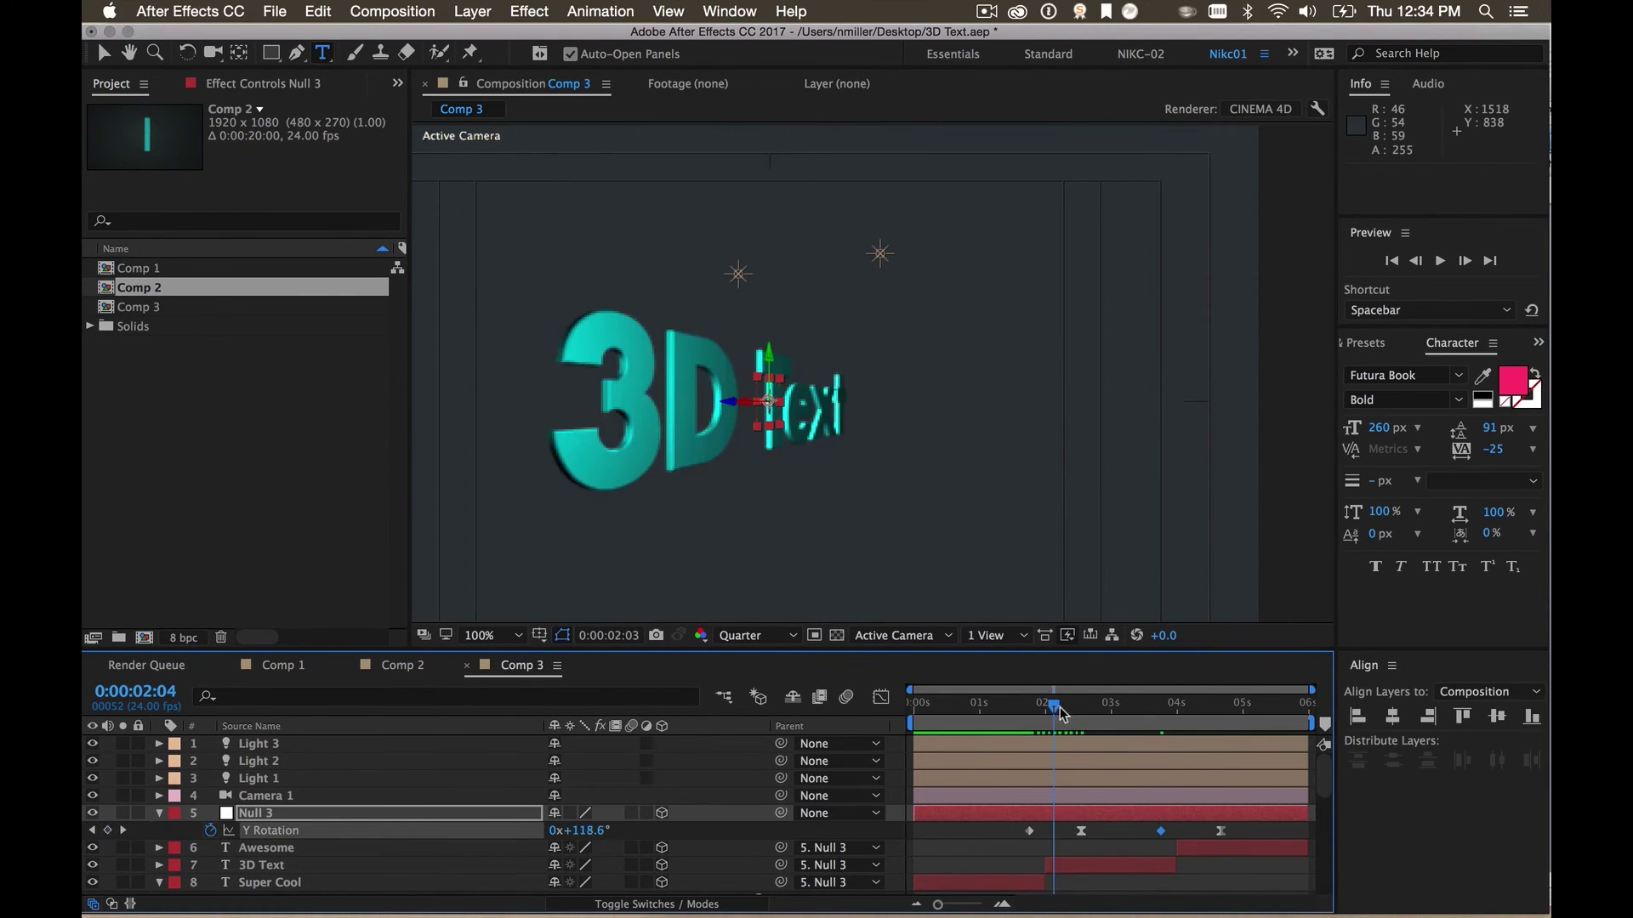
left_click_drag(1074, 715, 1056, 730)
key("space")
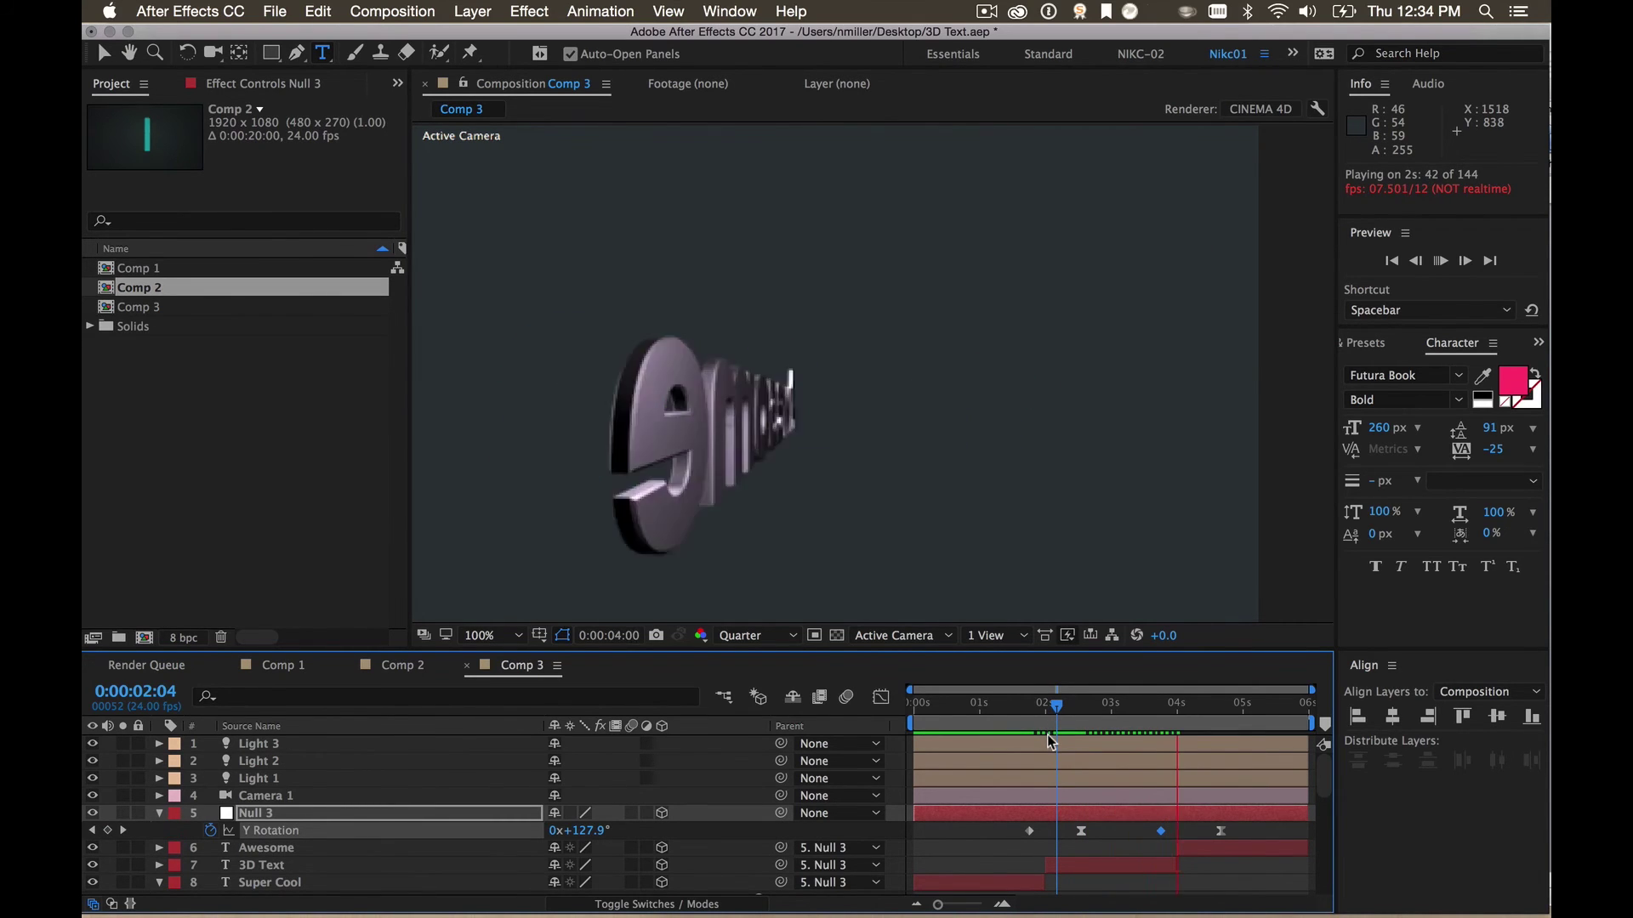
left_click_drag(1155, 710, 1220, 721)
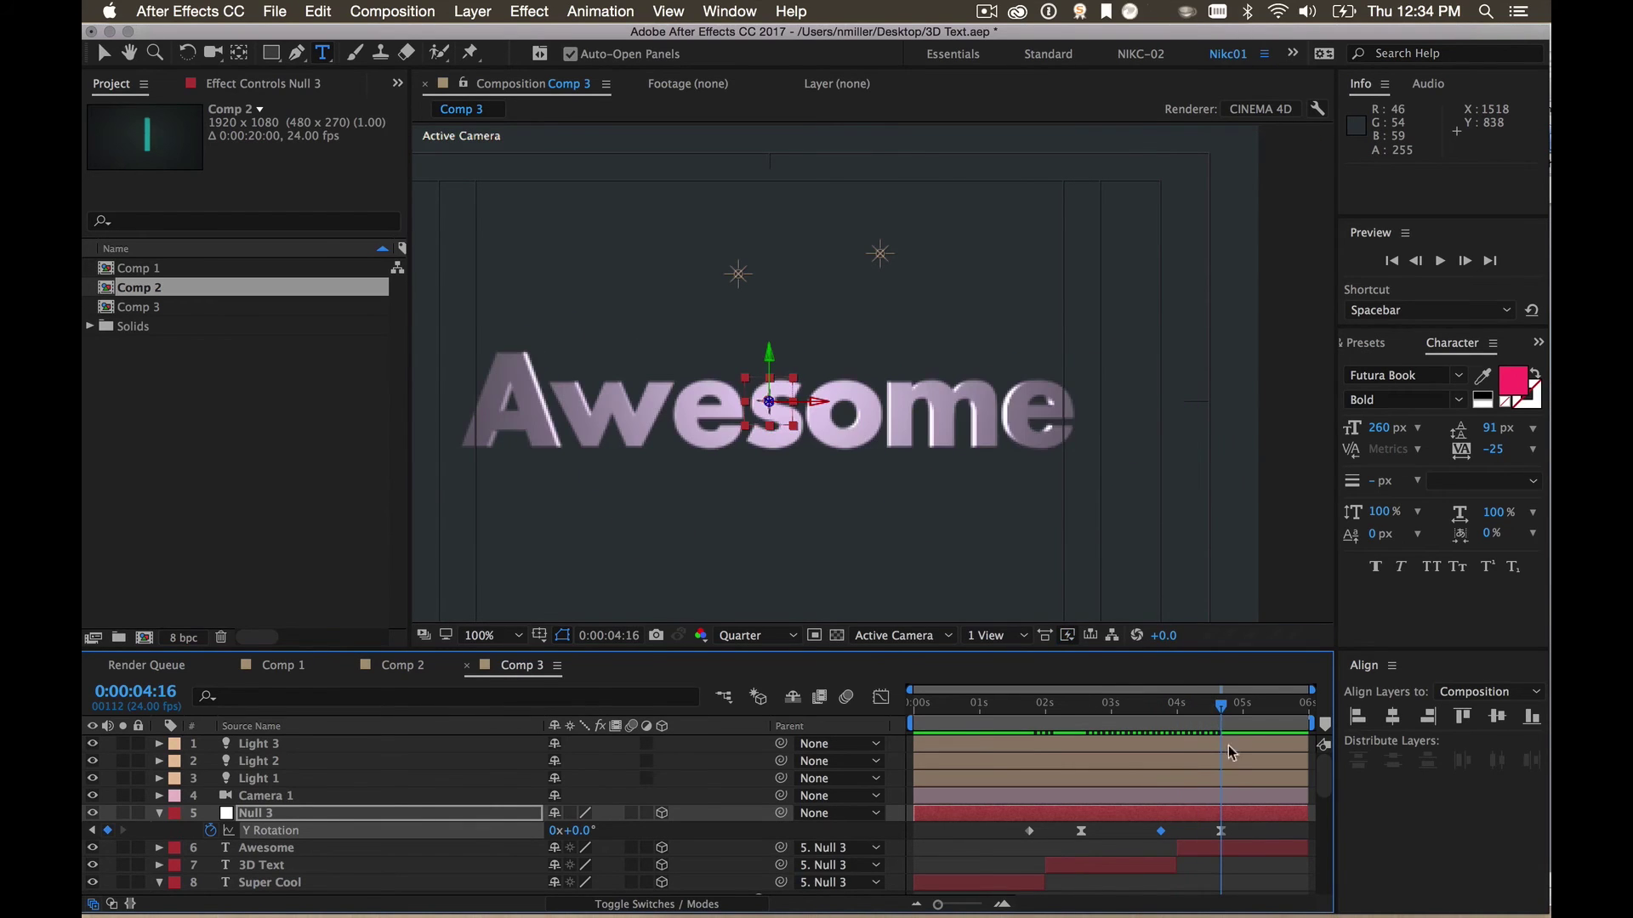
Set Null 3's Y Rotation keyframe at 4:16 to 15°
left_click(1233, 828)
left_click_drag(1153, 710, 1216, 716)
left_click(1225, 832)
type("15")
key("Return")
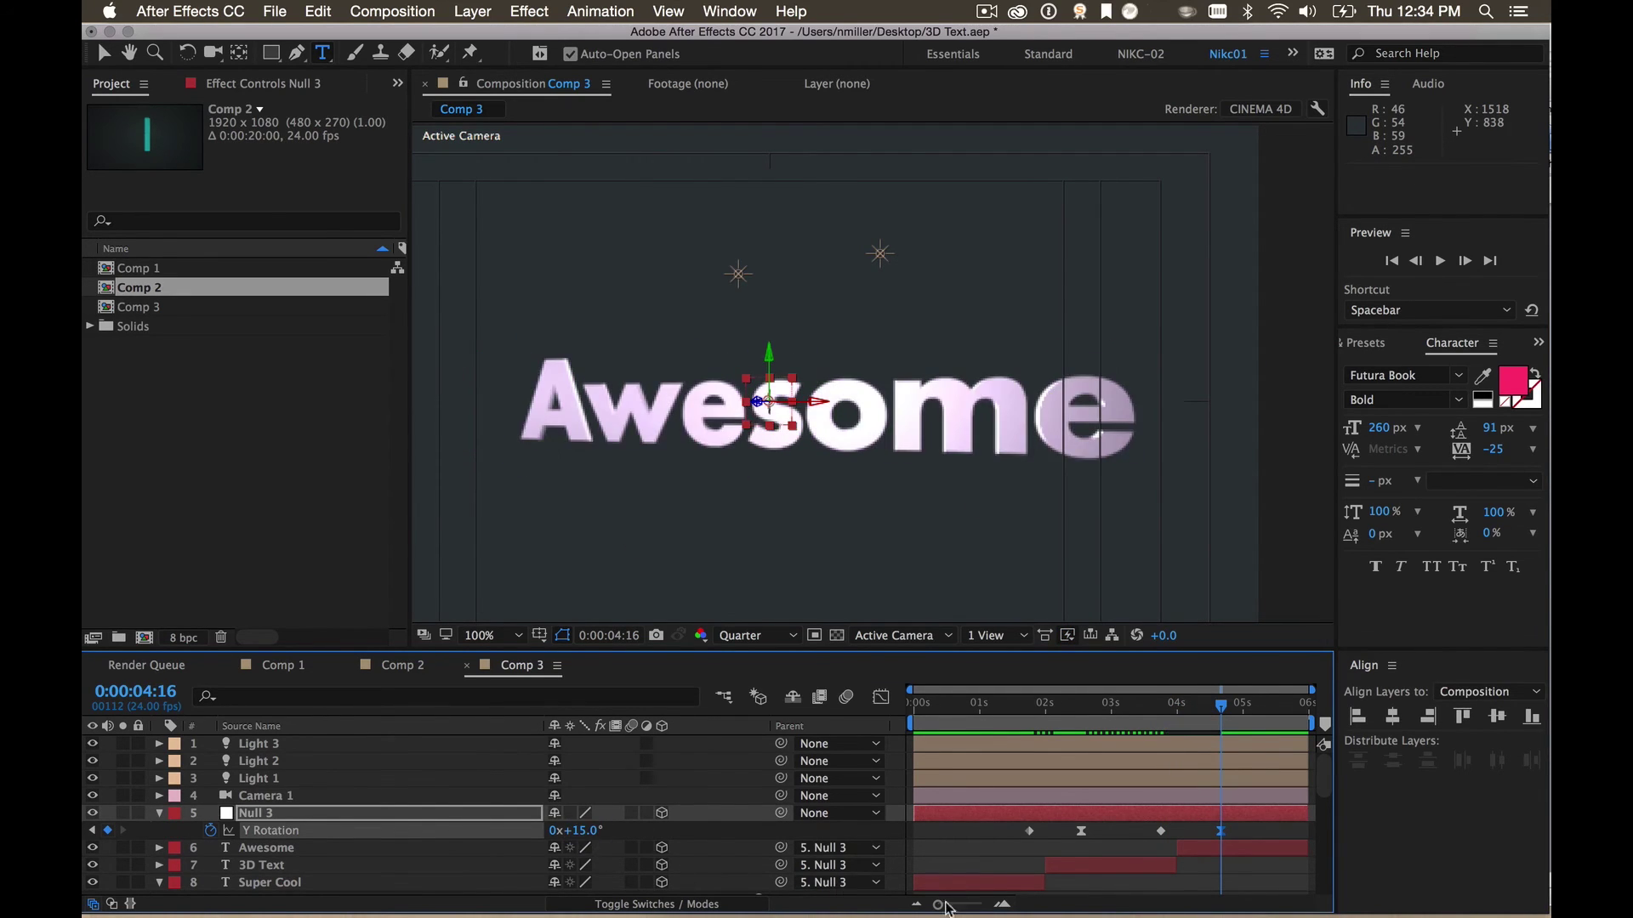
Add a −15° Y Rotation keyframe at 5:17, then scrub back to the first keyframe
left_click_drag(944, 905, 961, 906)
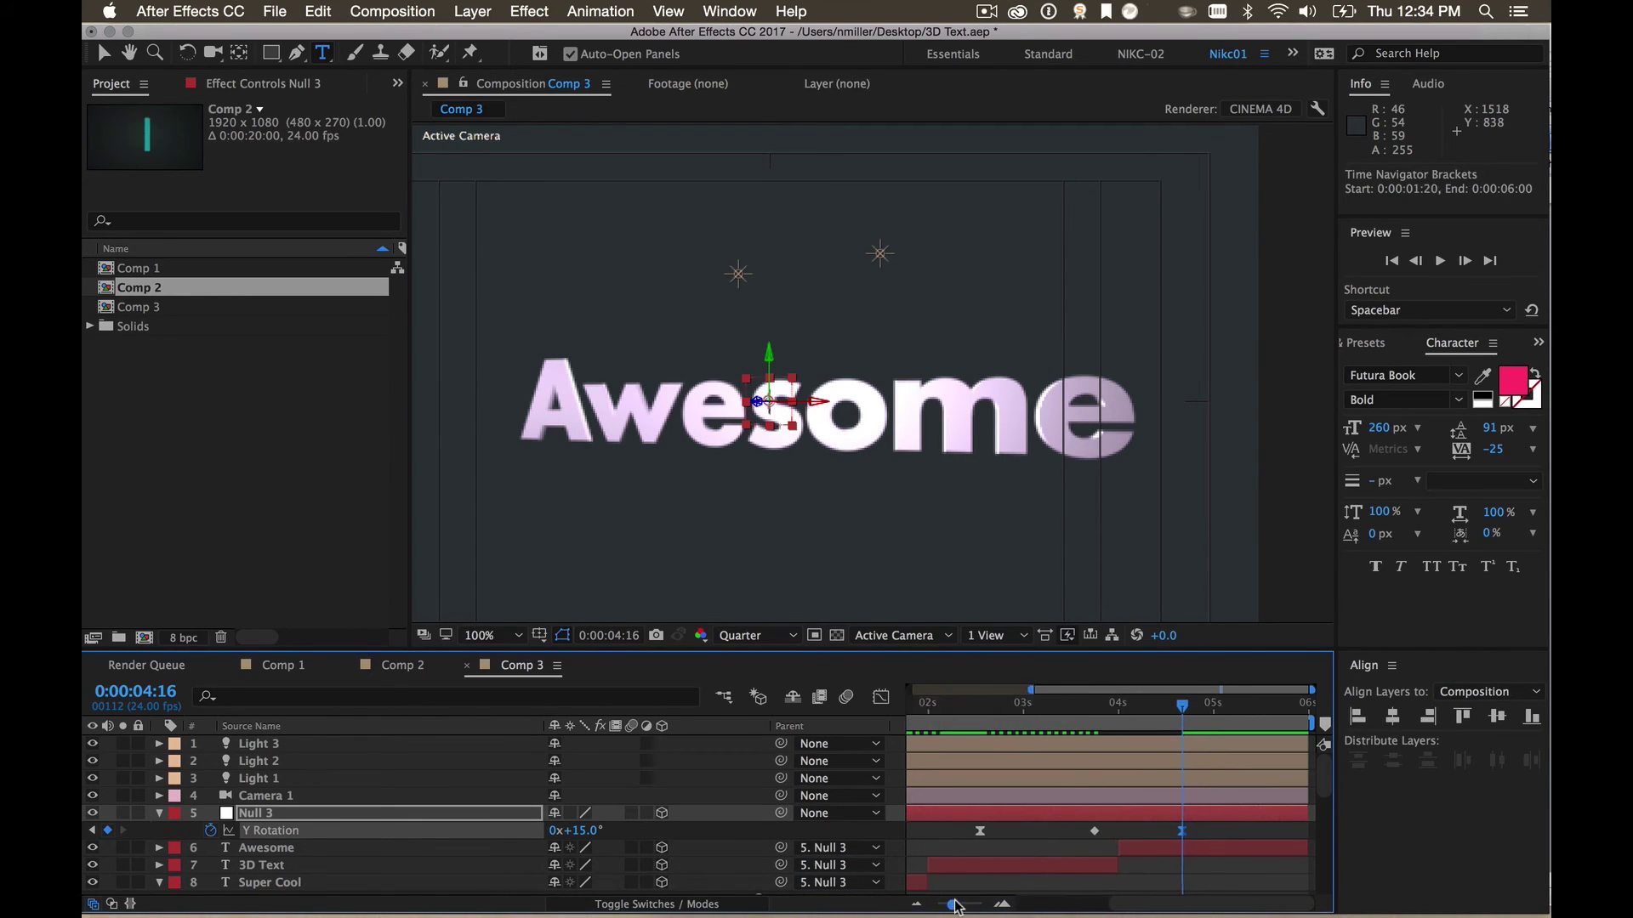
left_click(1288, 709)
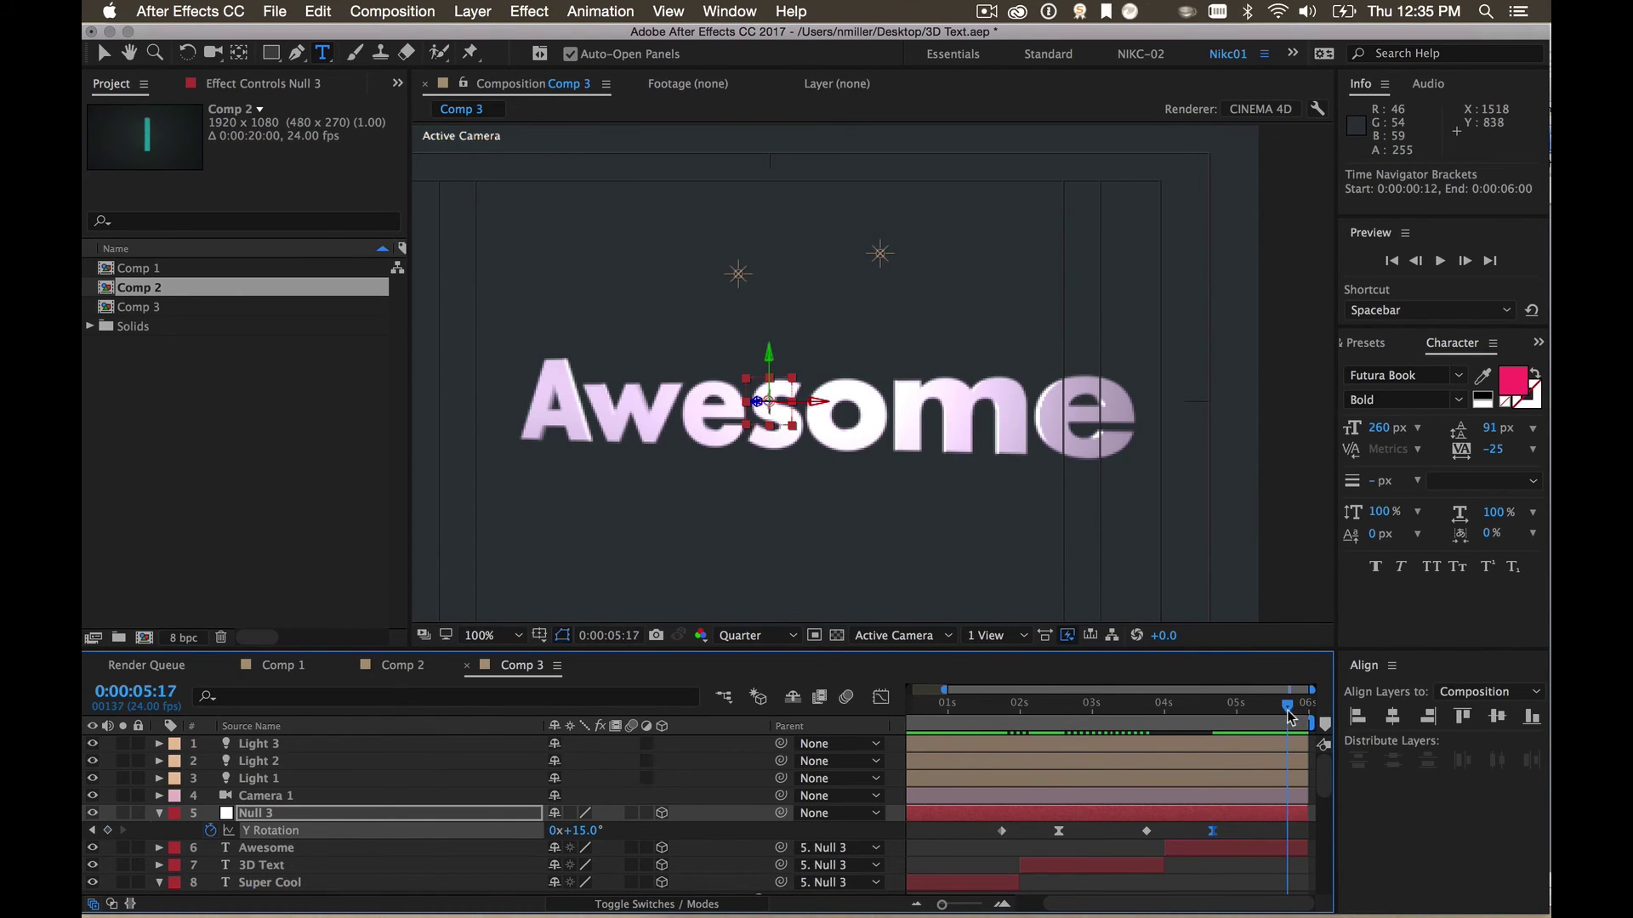
left_click(1253, 832)
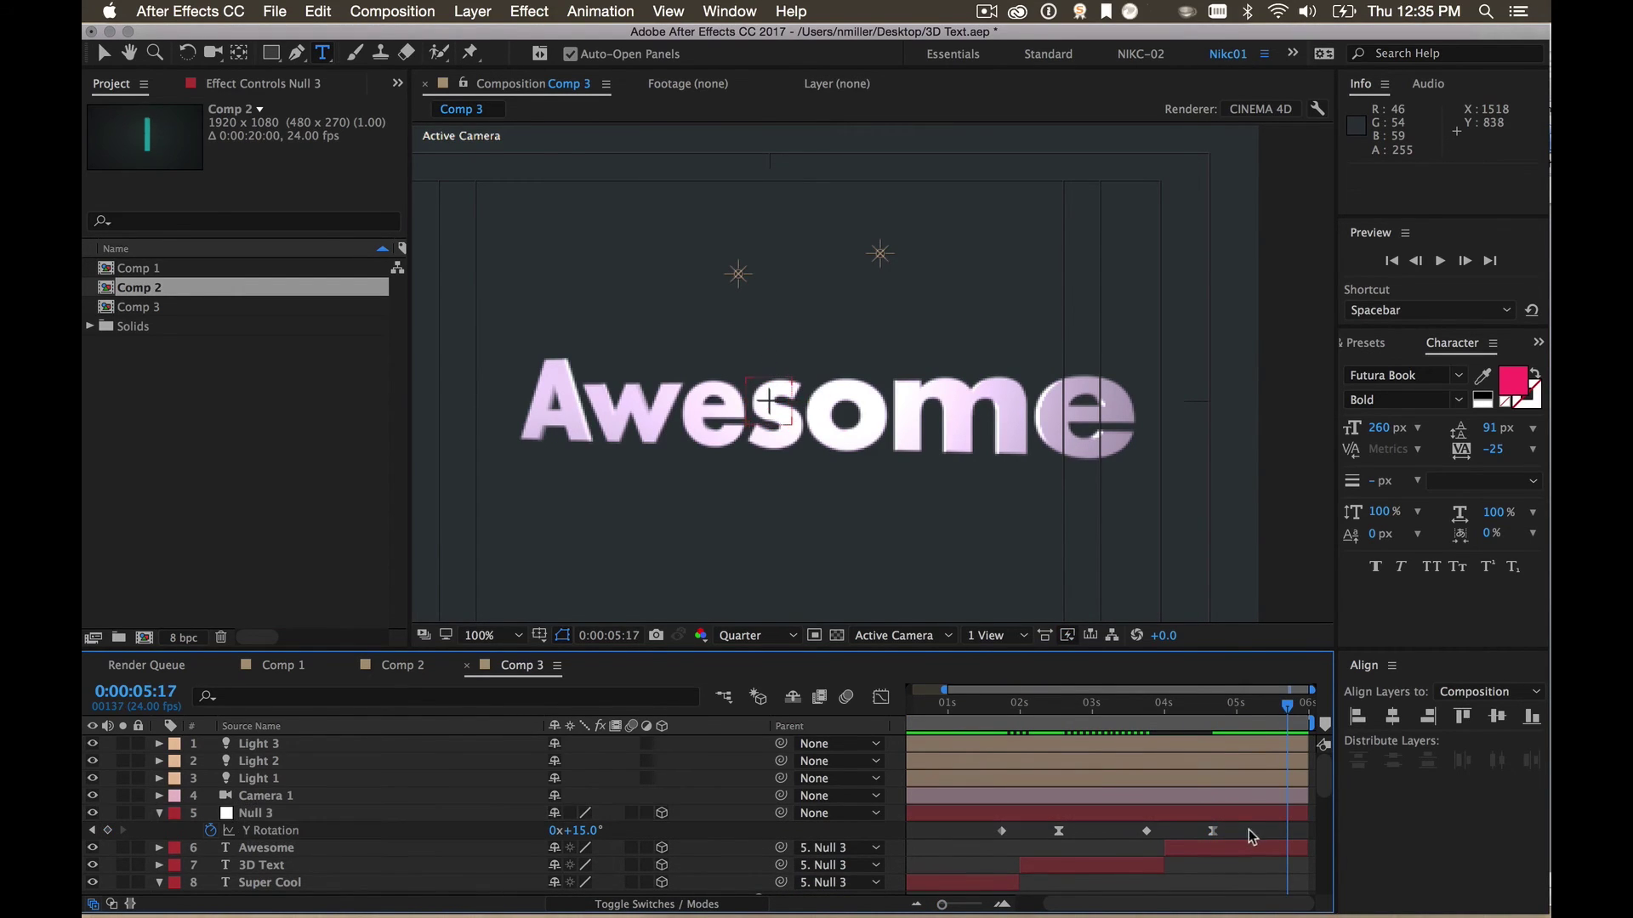
left_click(576, 830)
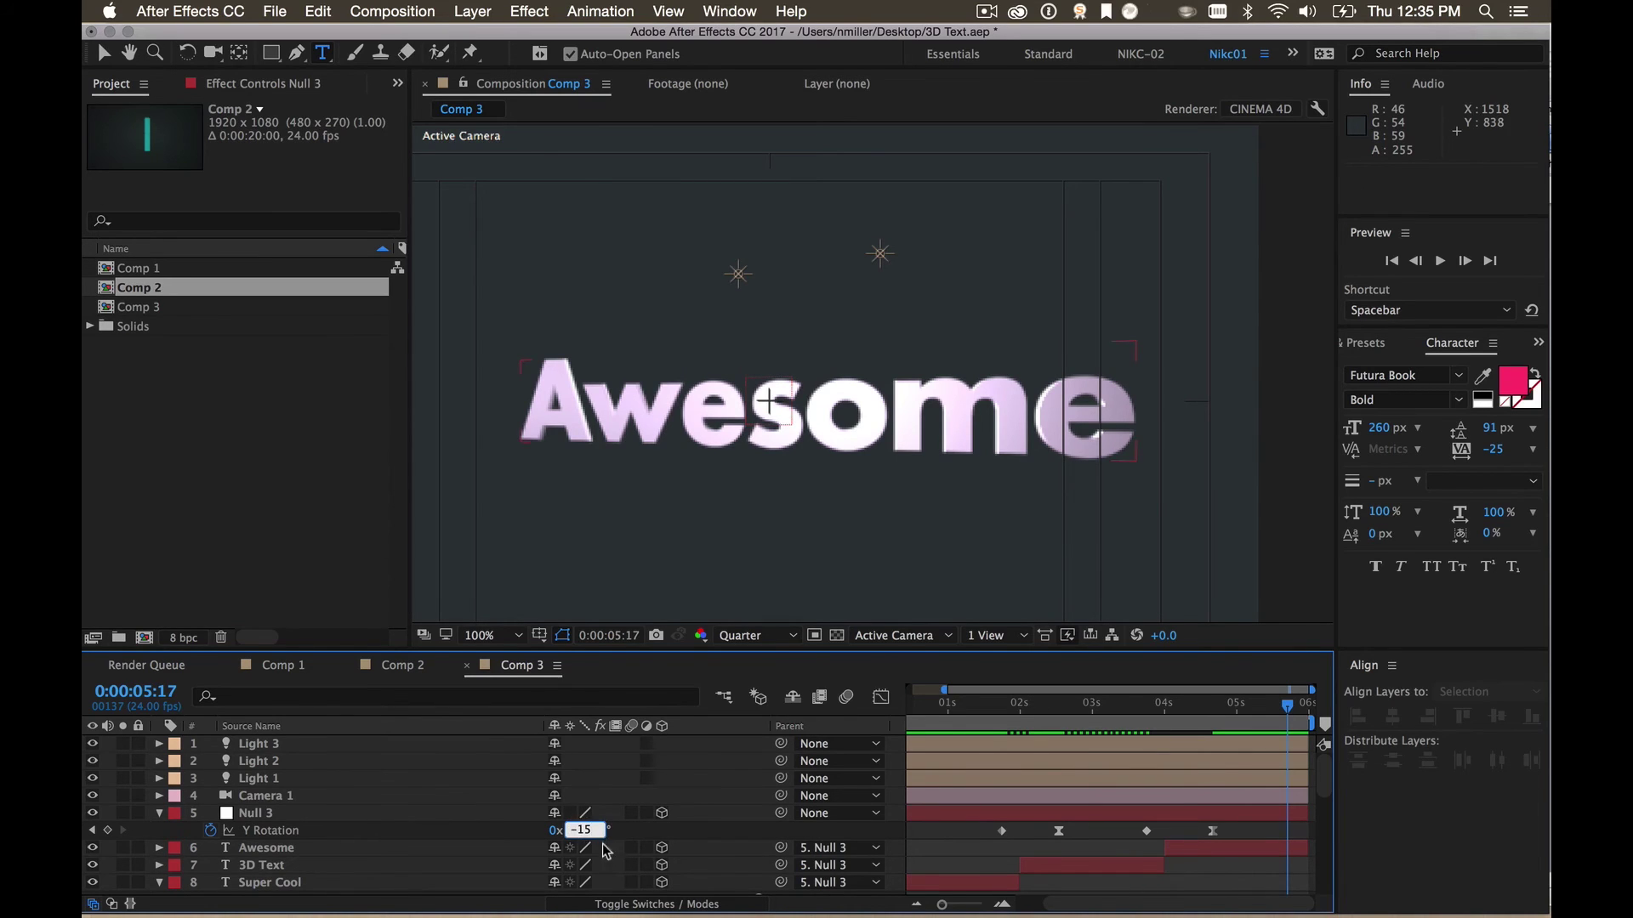
key("Return")
mouse_move(1287, 714)
left_mouse_down()
mouse_move(918, 742)
mouse_move(821, 719)
left_mouse_up()
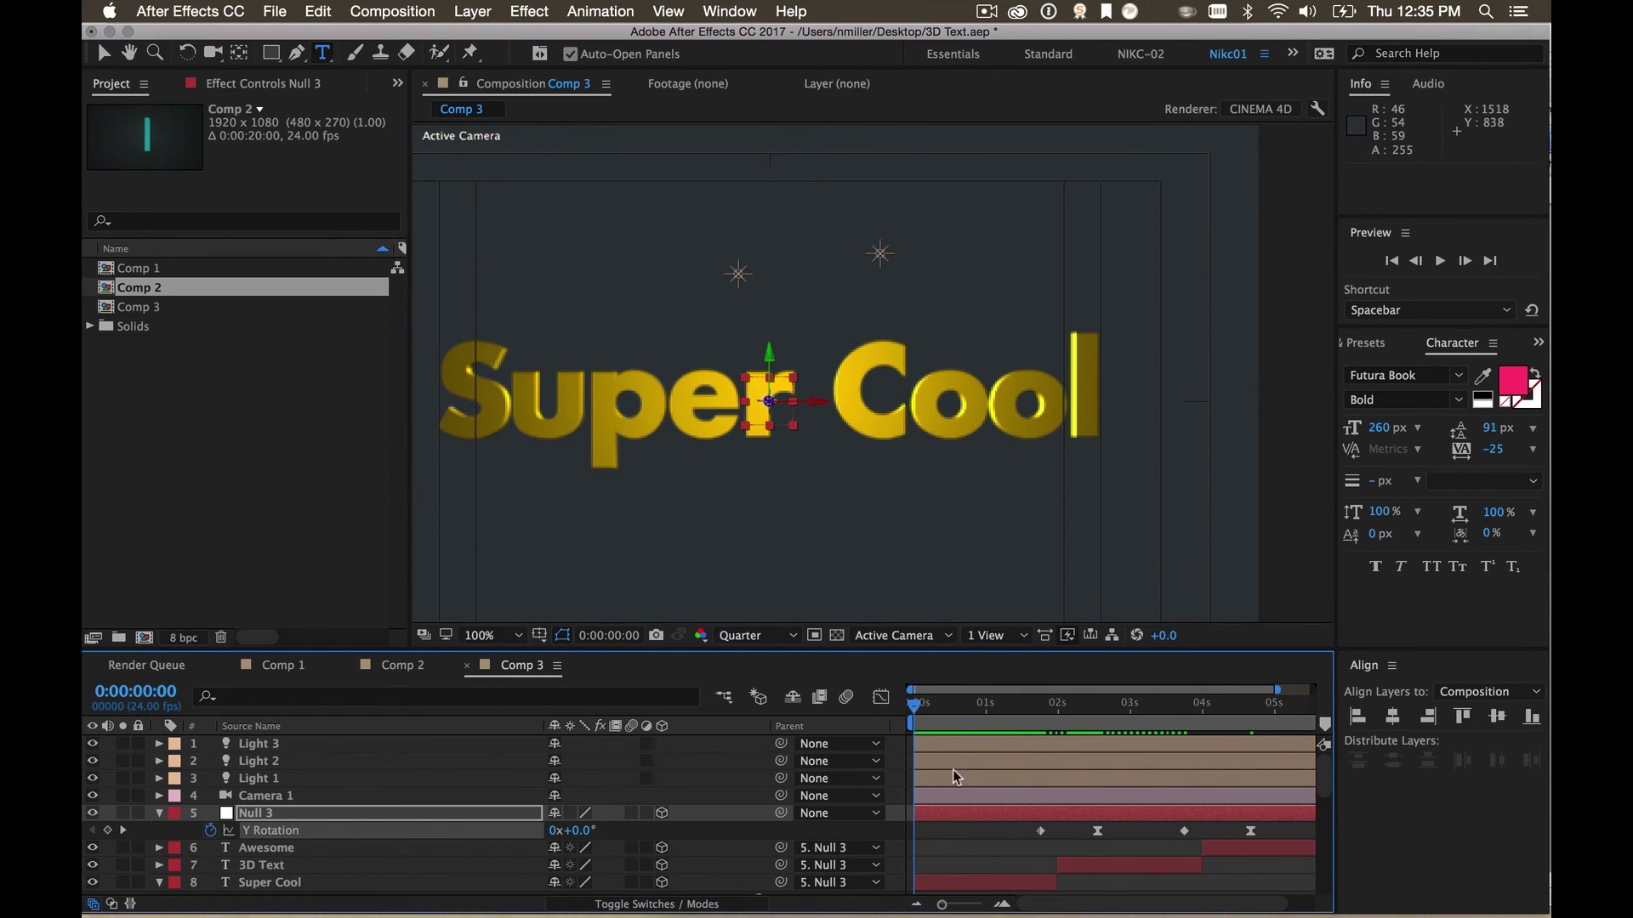
key("k")
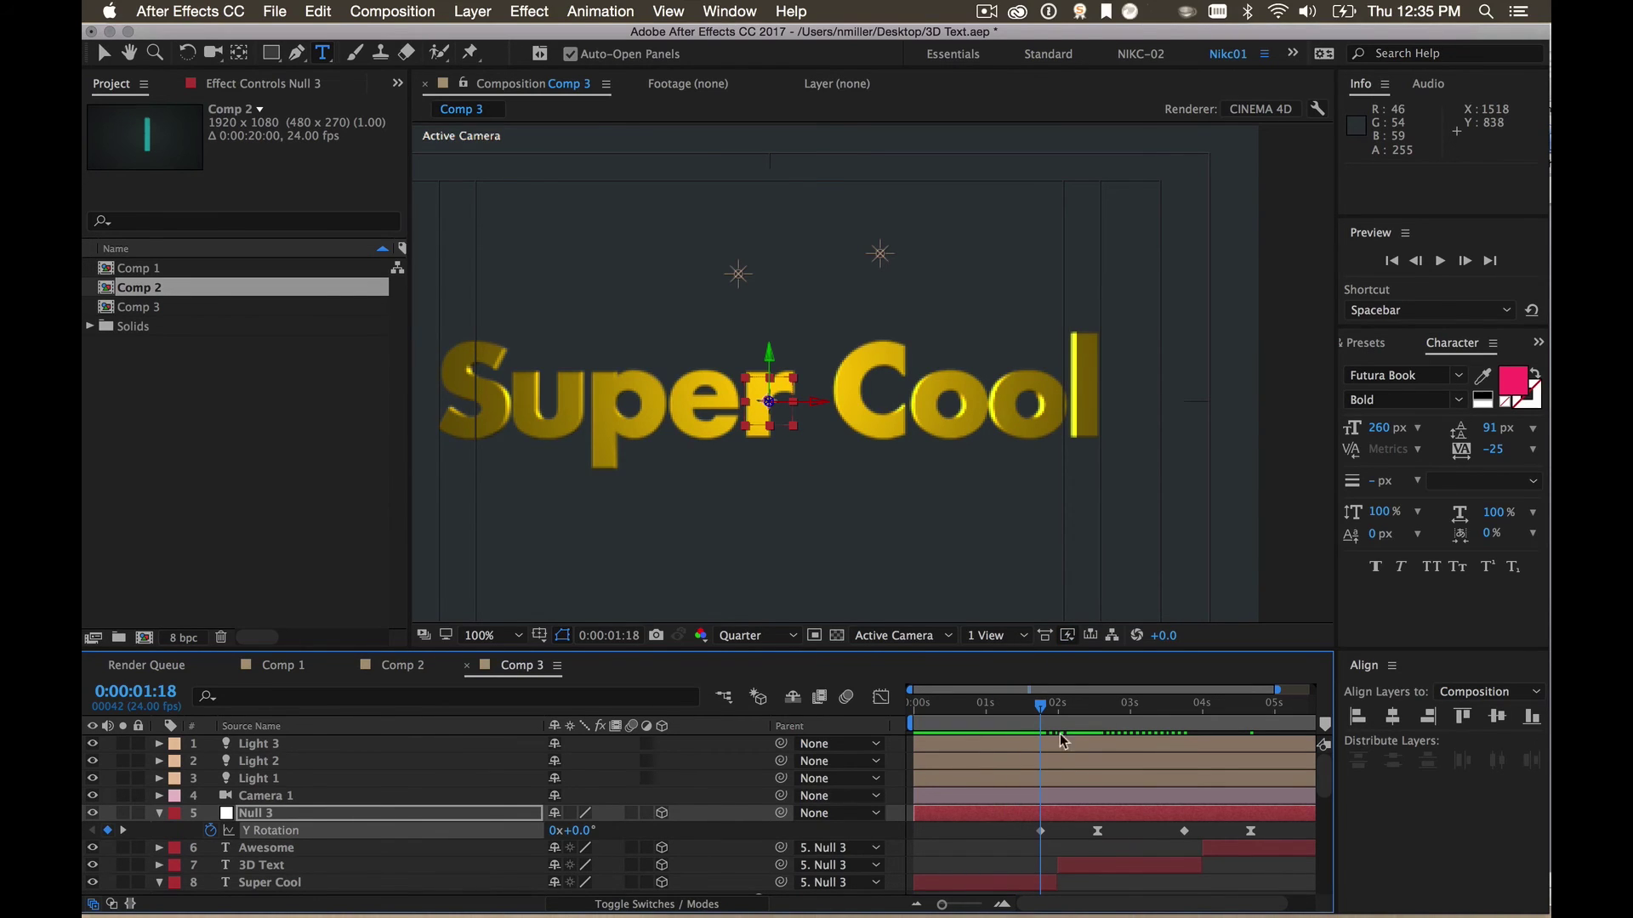
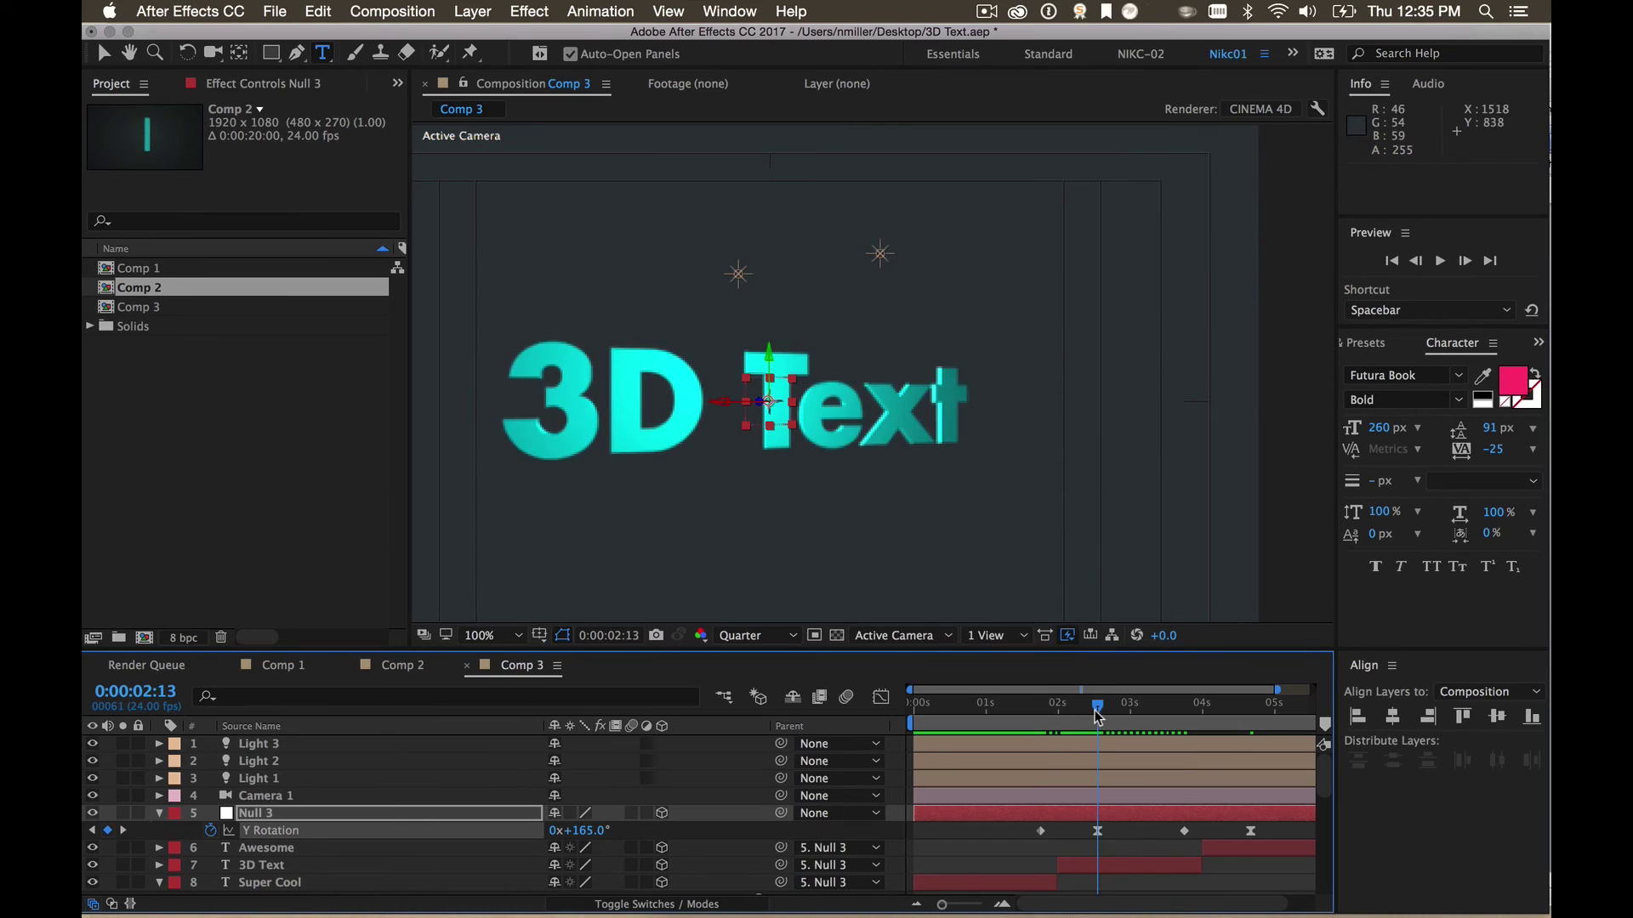
Key the null's Y rotation to 15° at 0:00 and preview the three text layers swinging
left_click_drag(1094, 718, 1047, 723)
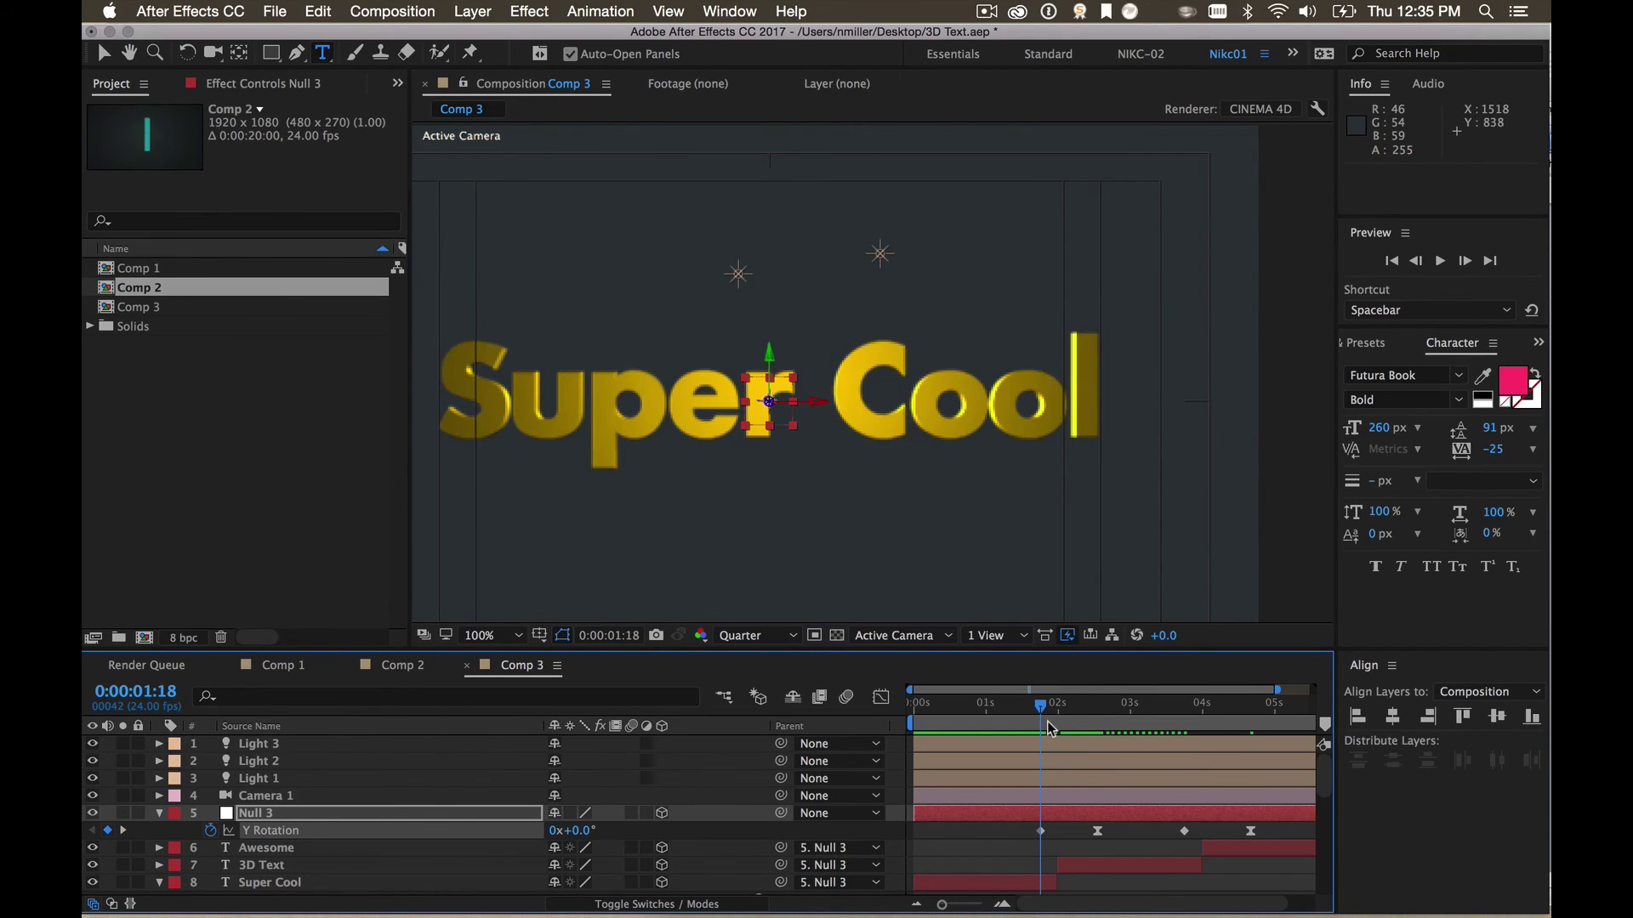
left_click(576, 831)
key("Return")
key("Home")
left_click(568, 829)
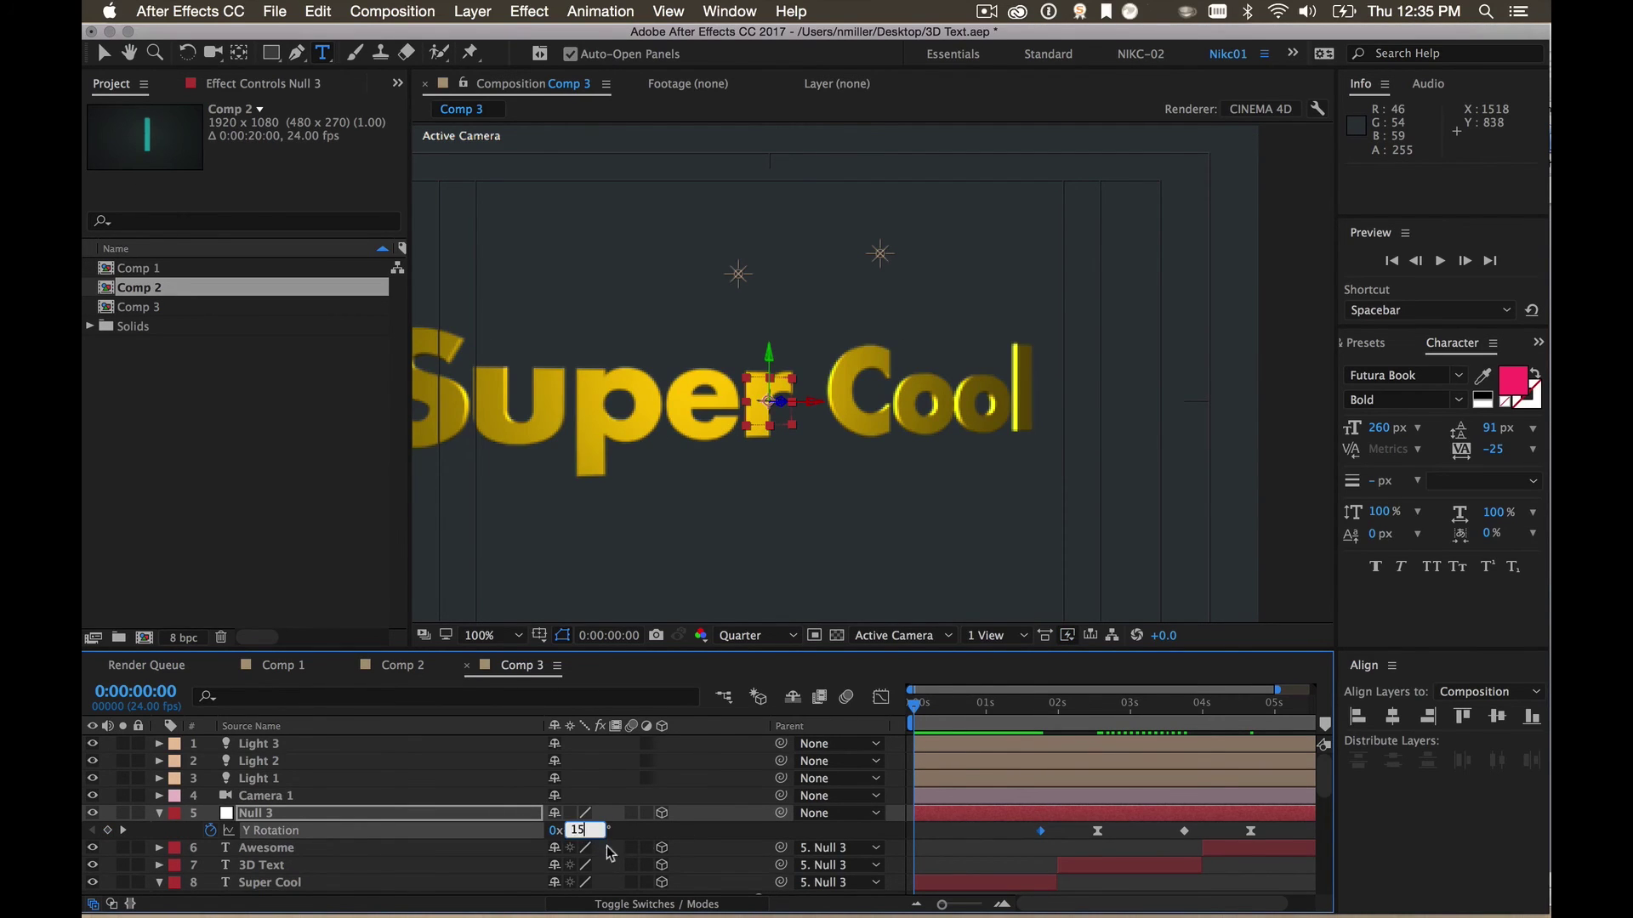
type("0x+15")
key("Return")
key("space")
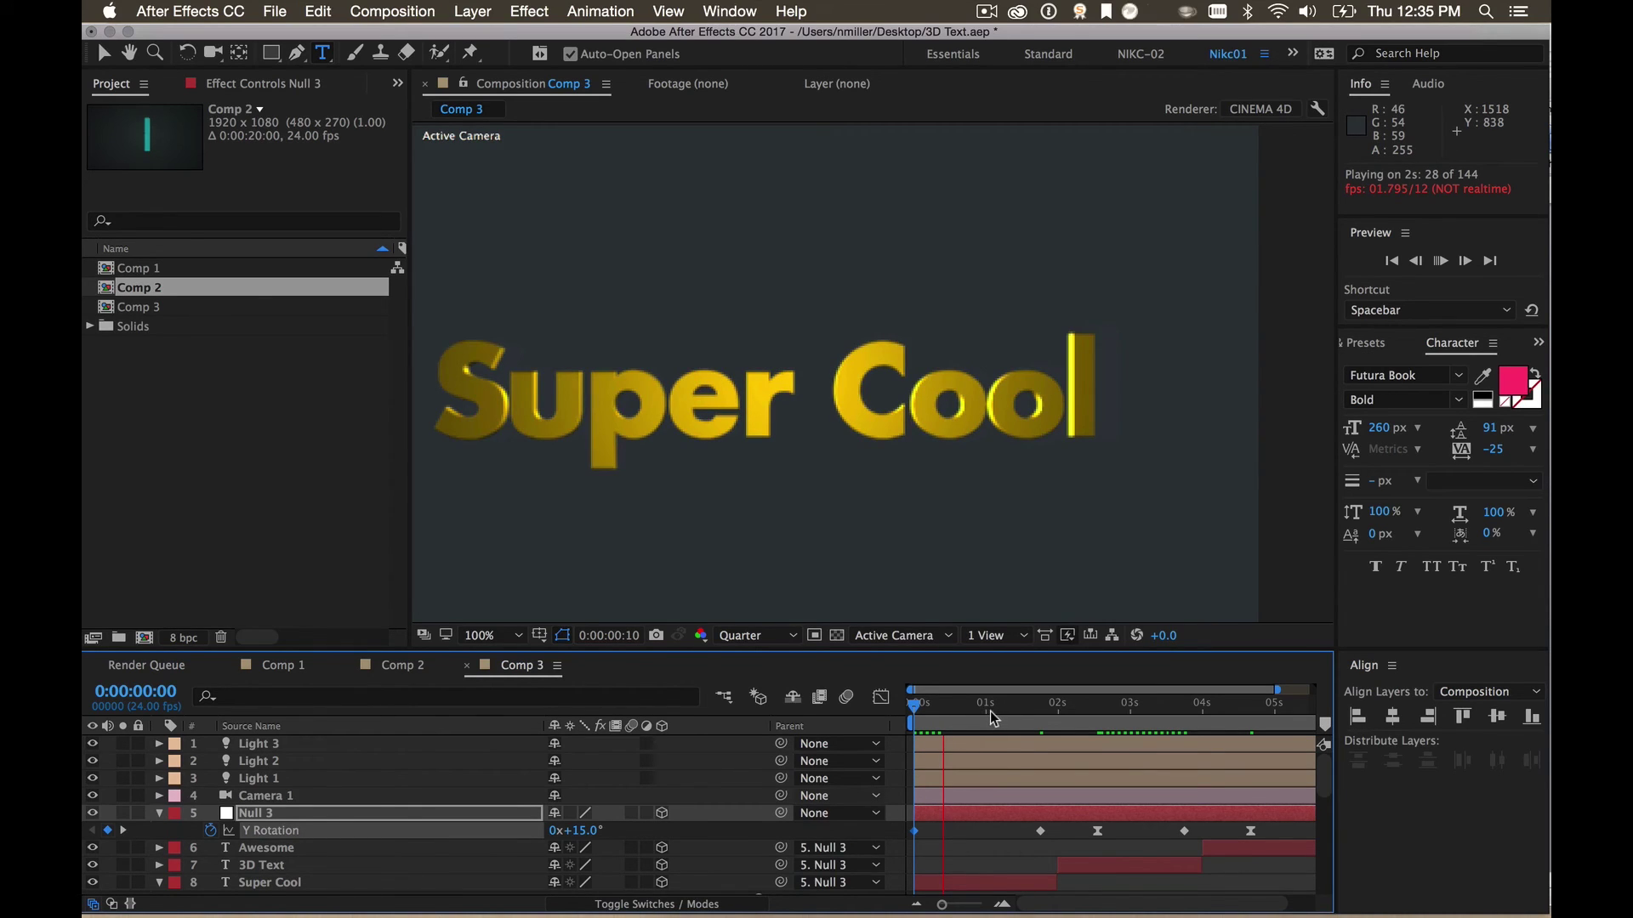
left_click_drag(950, 711, 978, 717)
key("space")
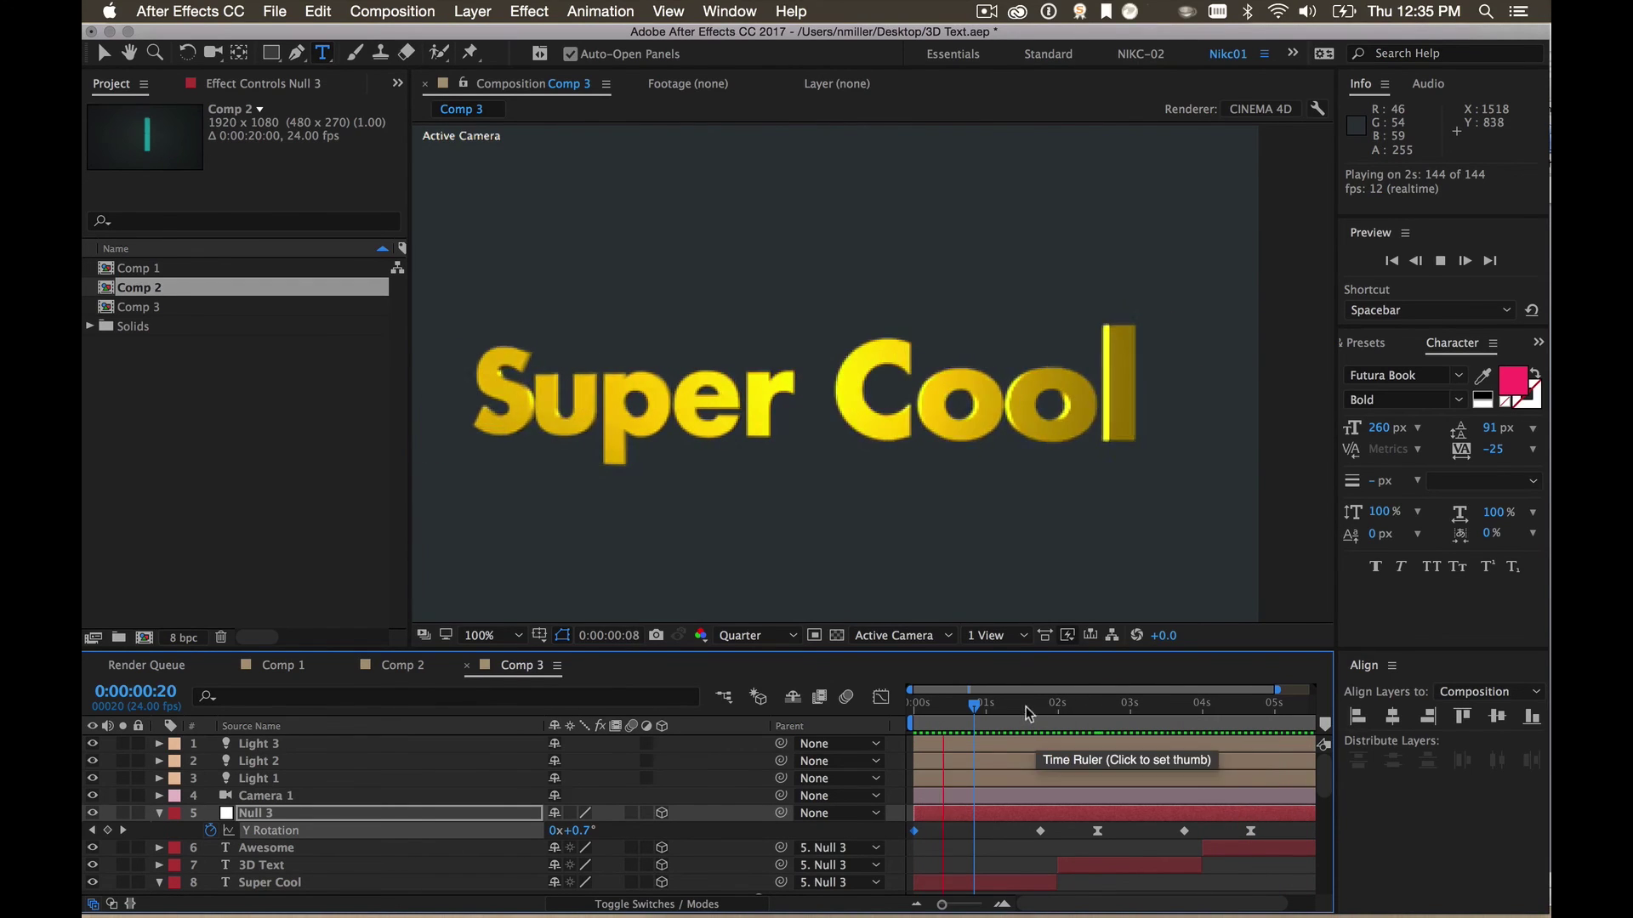
left_click(1039, 704)
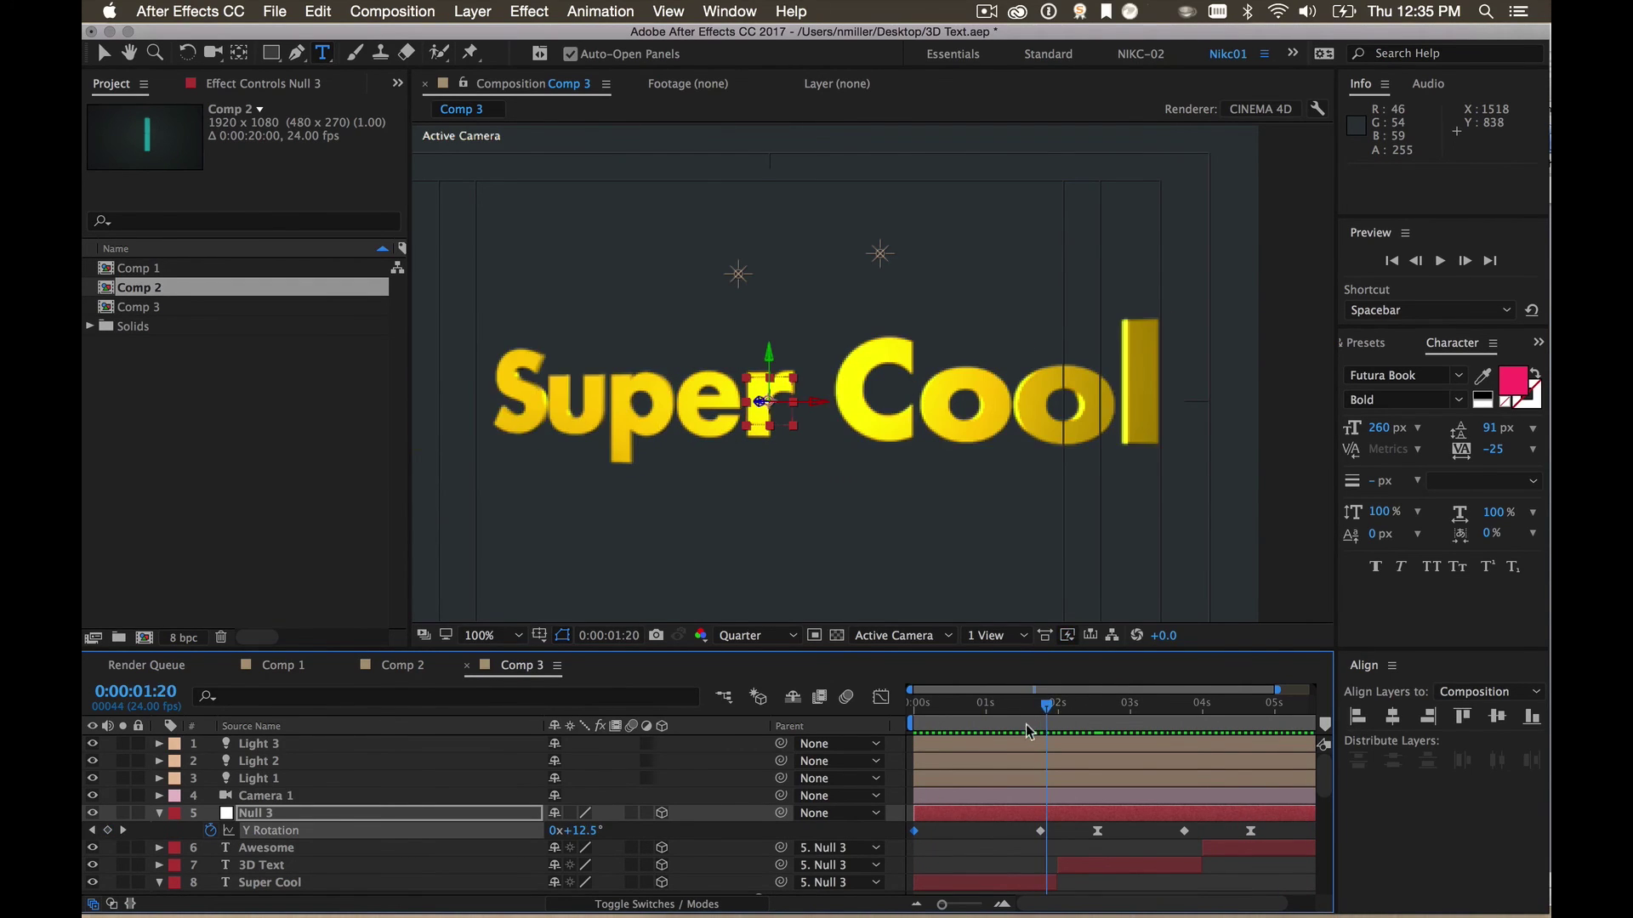
left_click_drag(1039, 705, 1054, 704)
key("Page_Down")
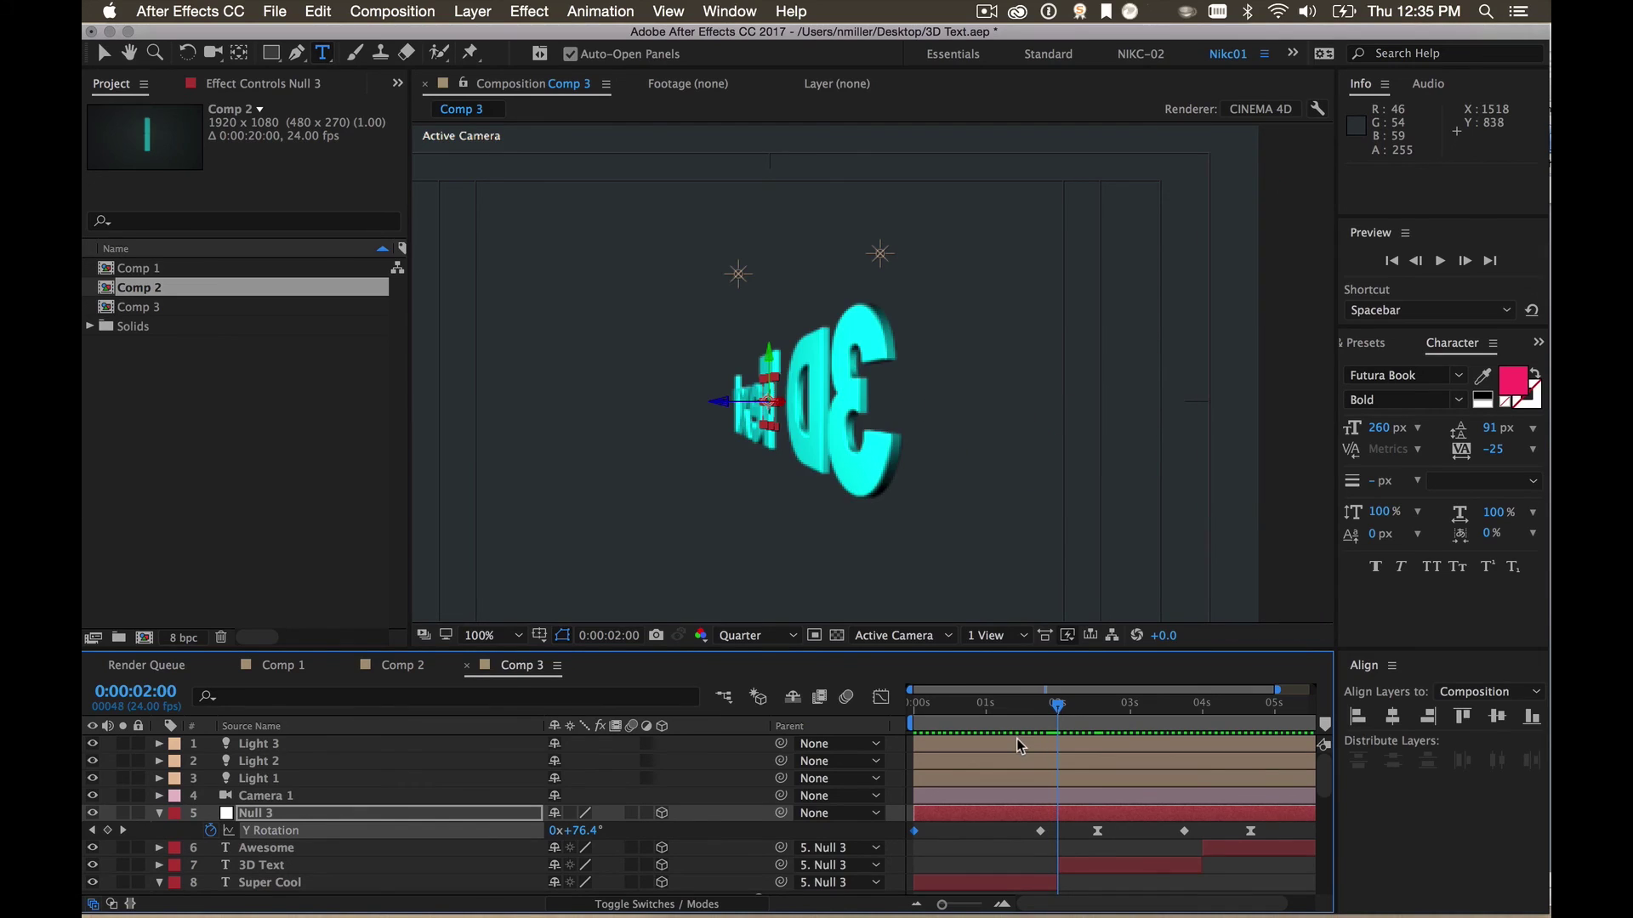
Move the null's 165° Y rotation keyframe earlier to about 0:00:02:10
left_click_drag(943, 905, 953, 904)
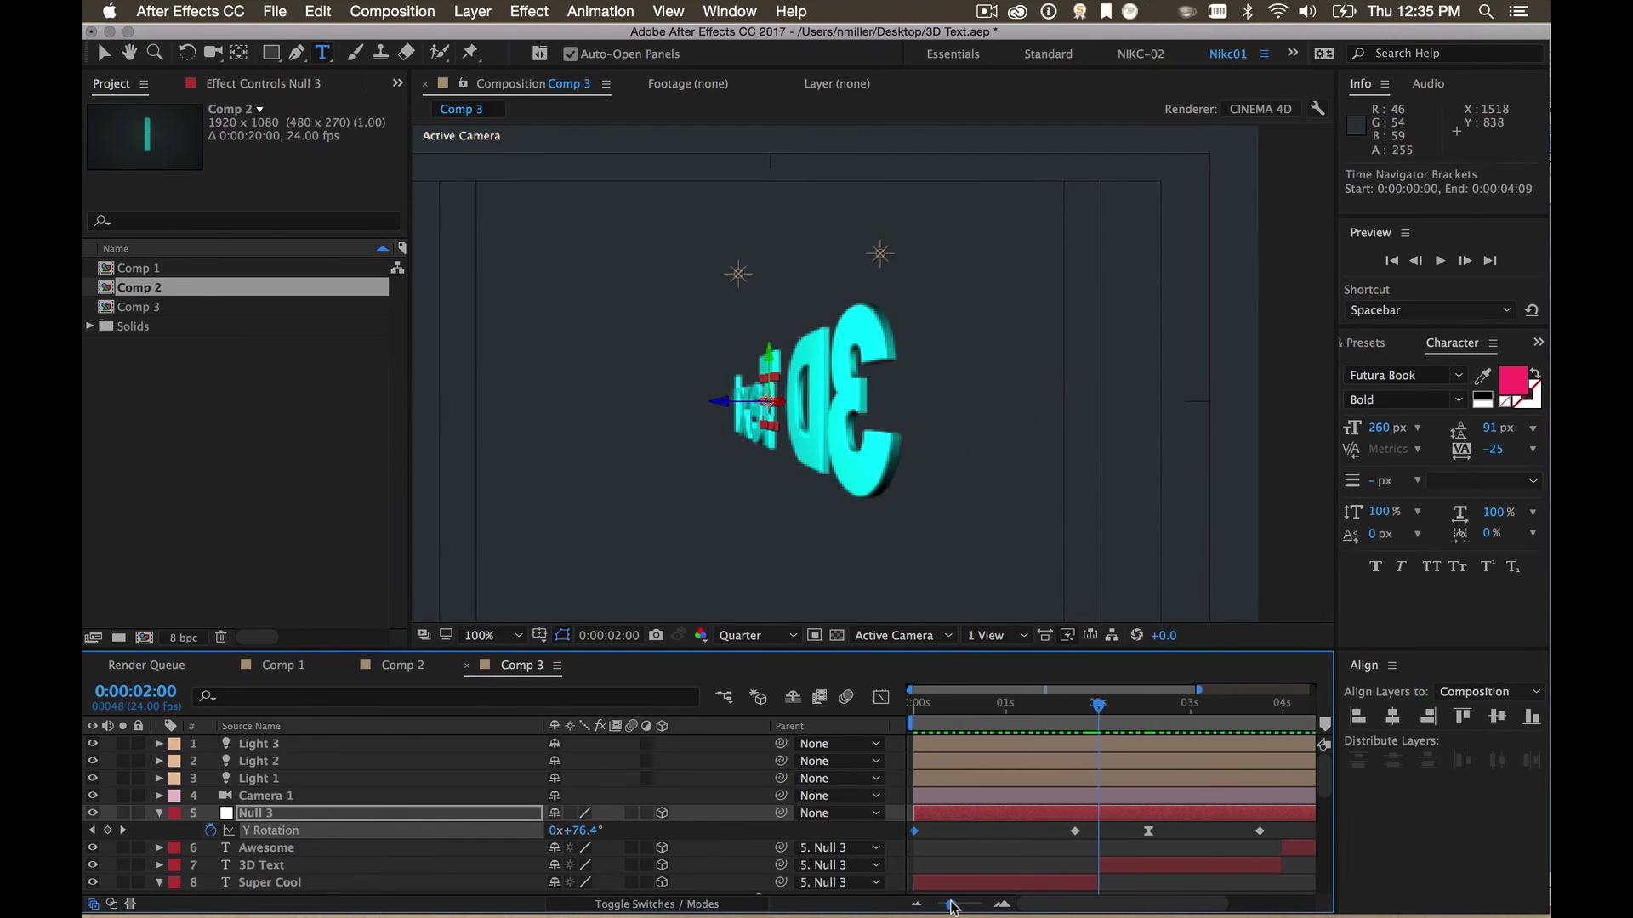
left_click_drag(1167, 835, 1158, 838)
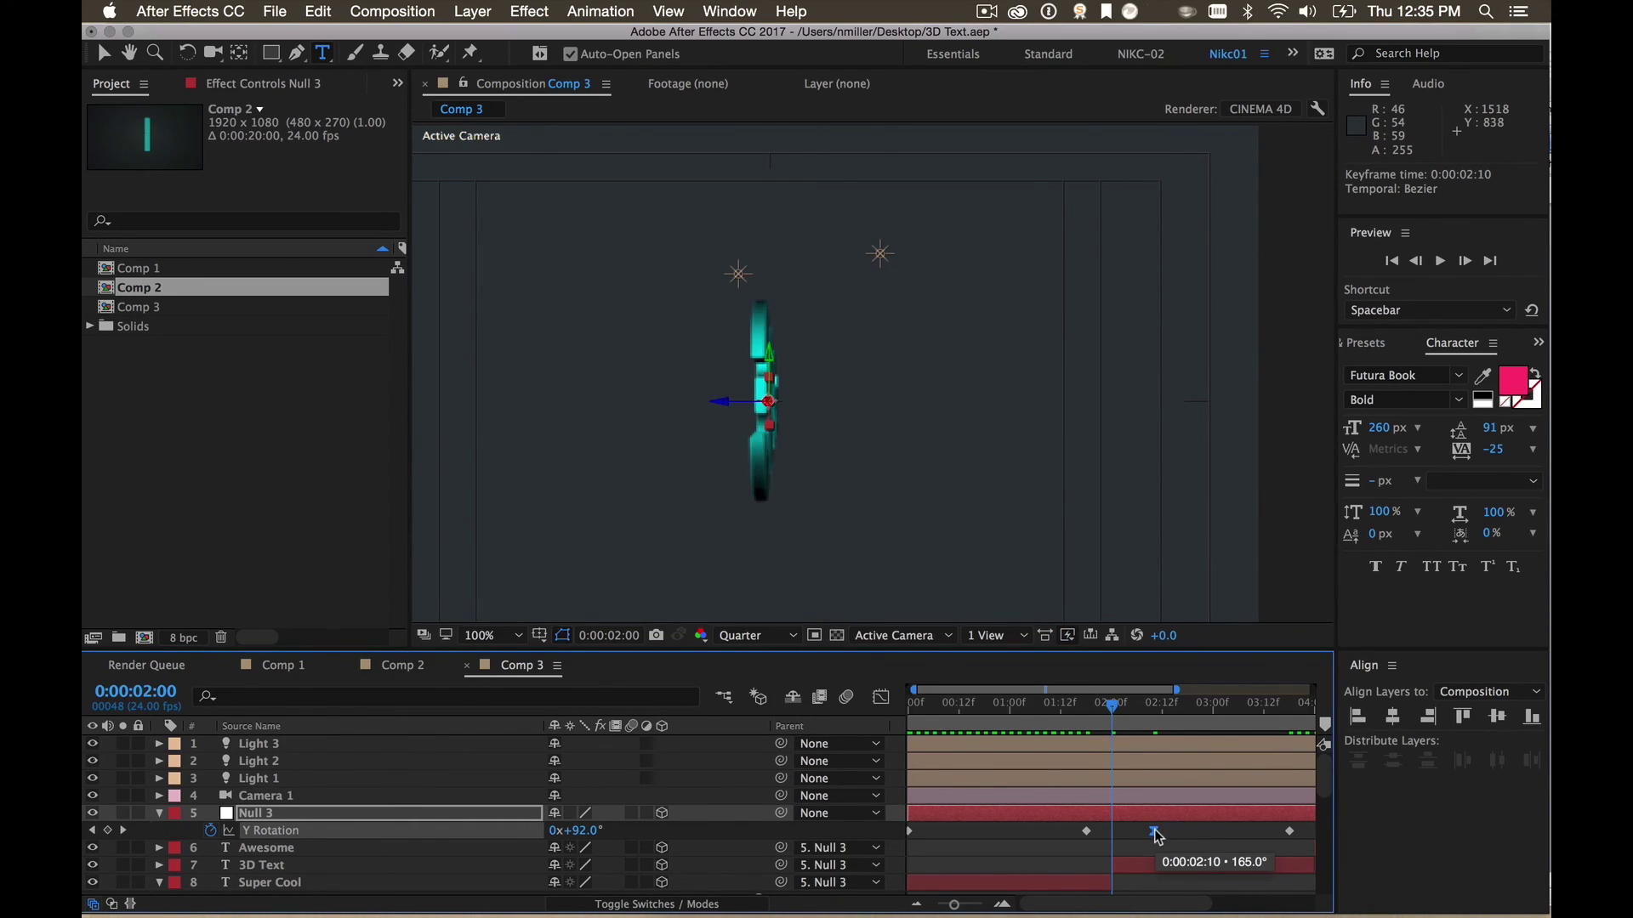
key("Page_Up")
key("Page_Down")
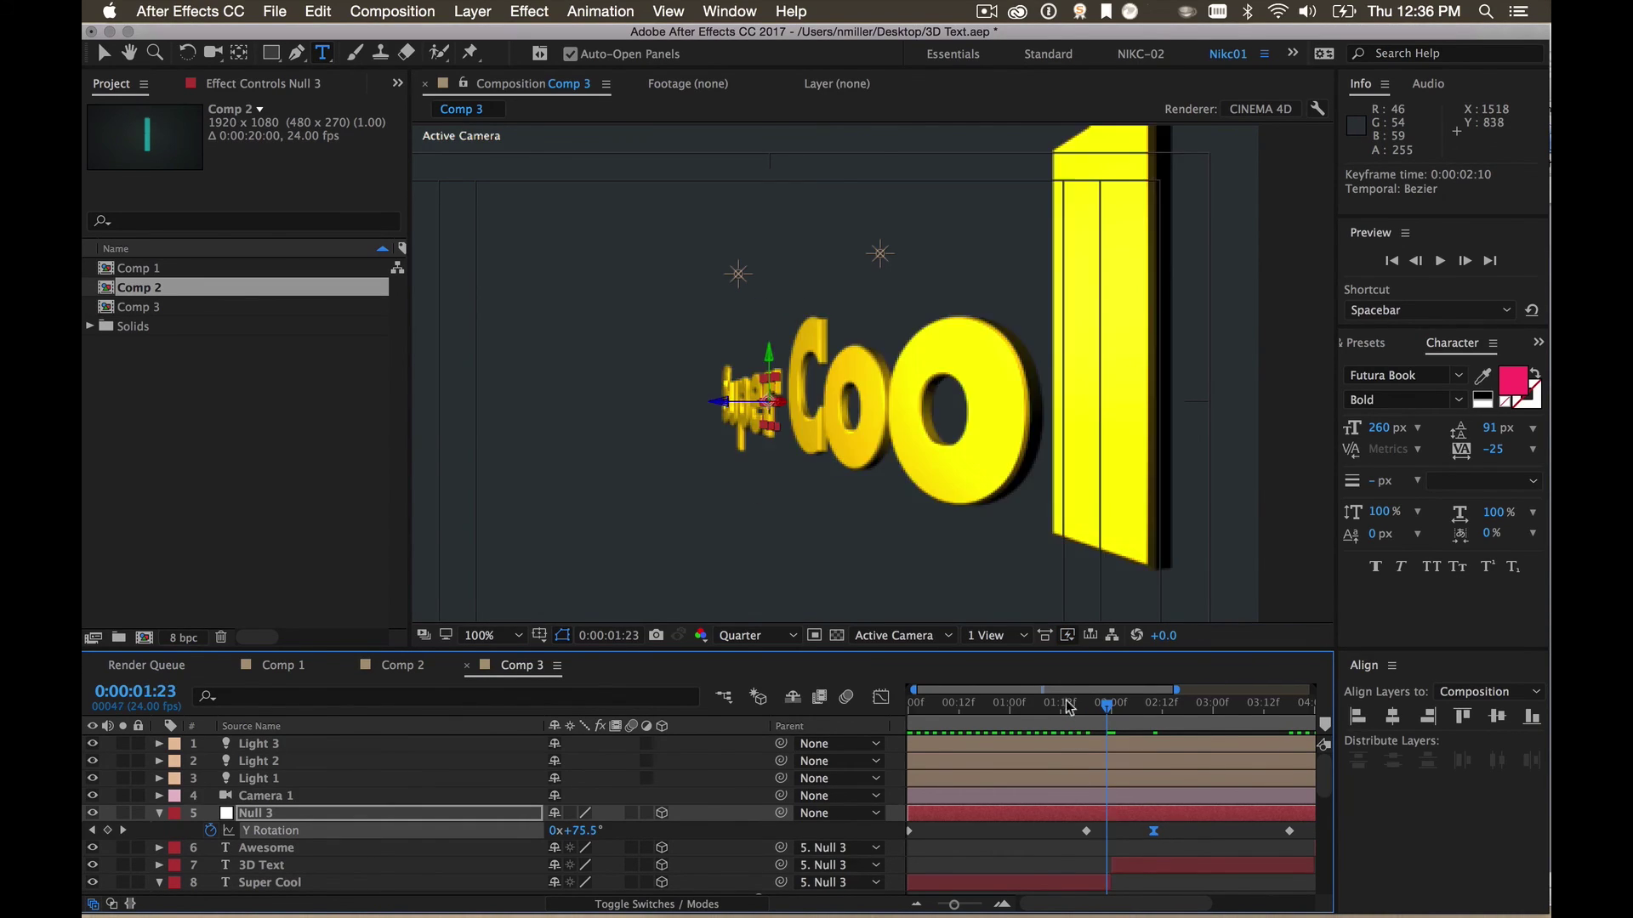
Preview the shortened flip and confirm it lands on 3D Text facing front
left_click(1065, 704)
key("space")
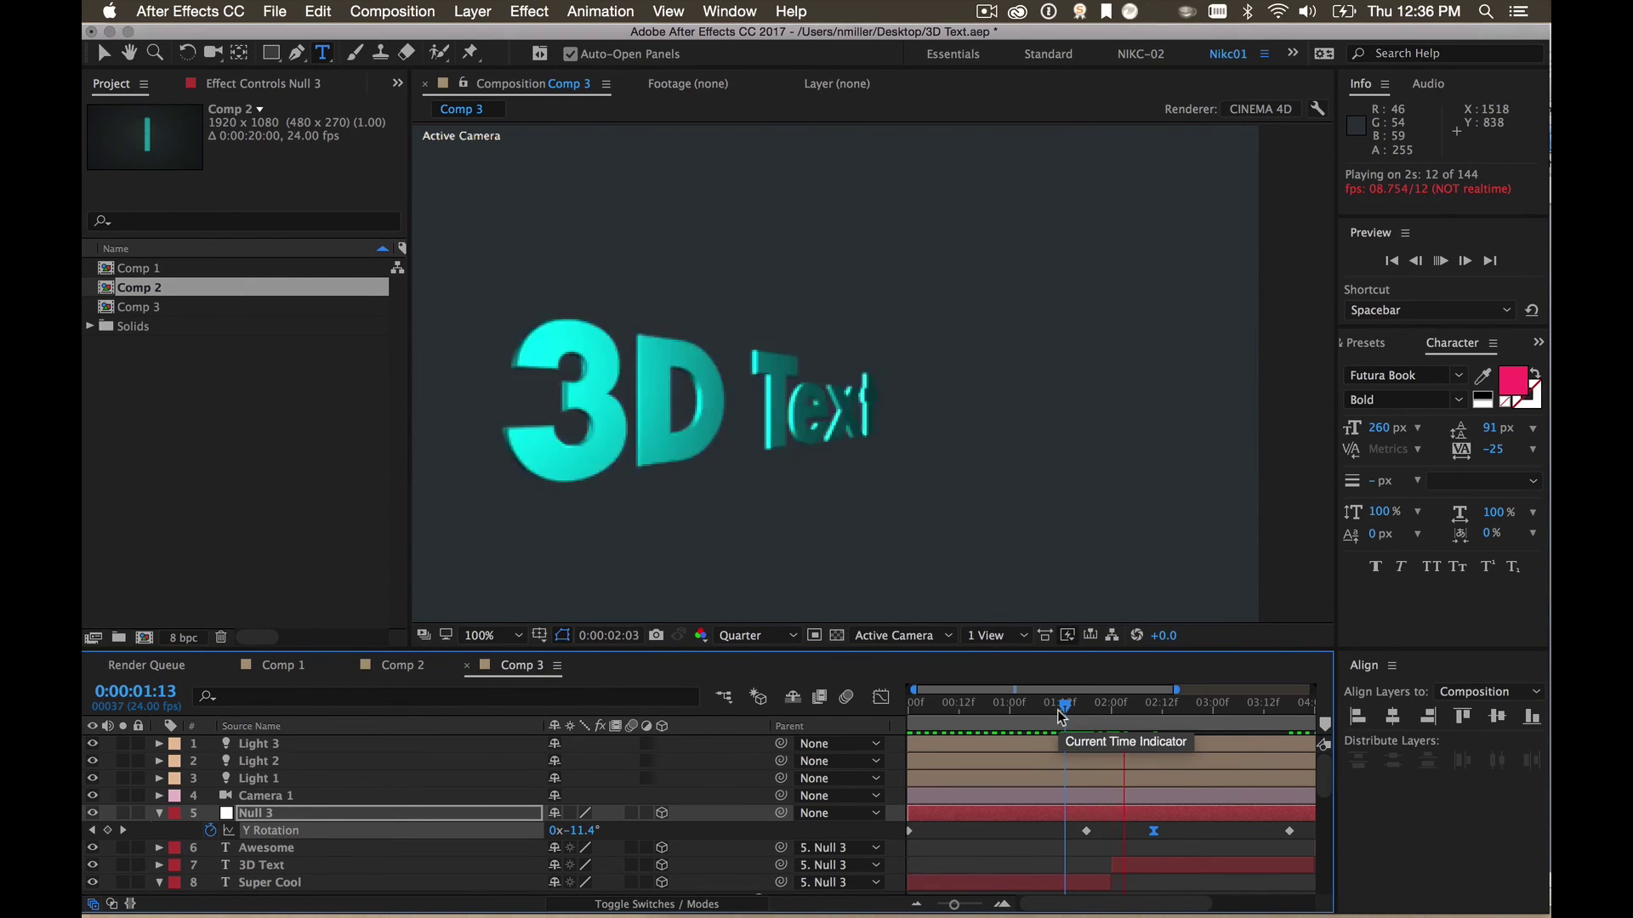
left_click(1069, 709)
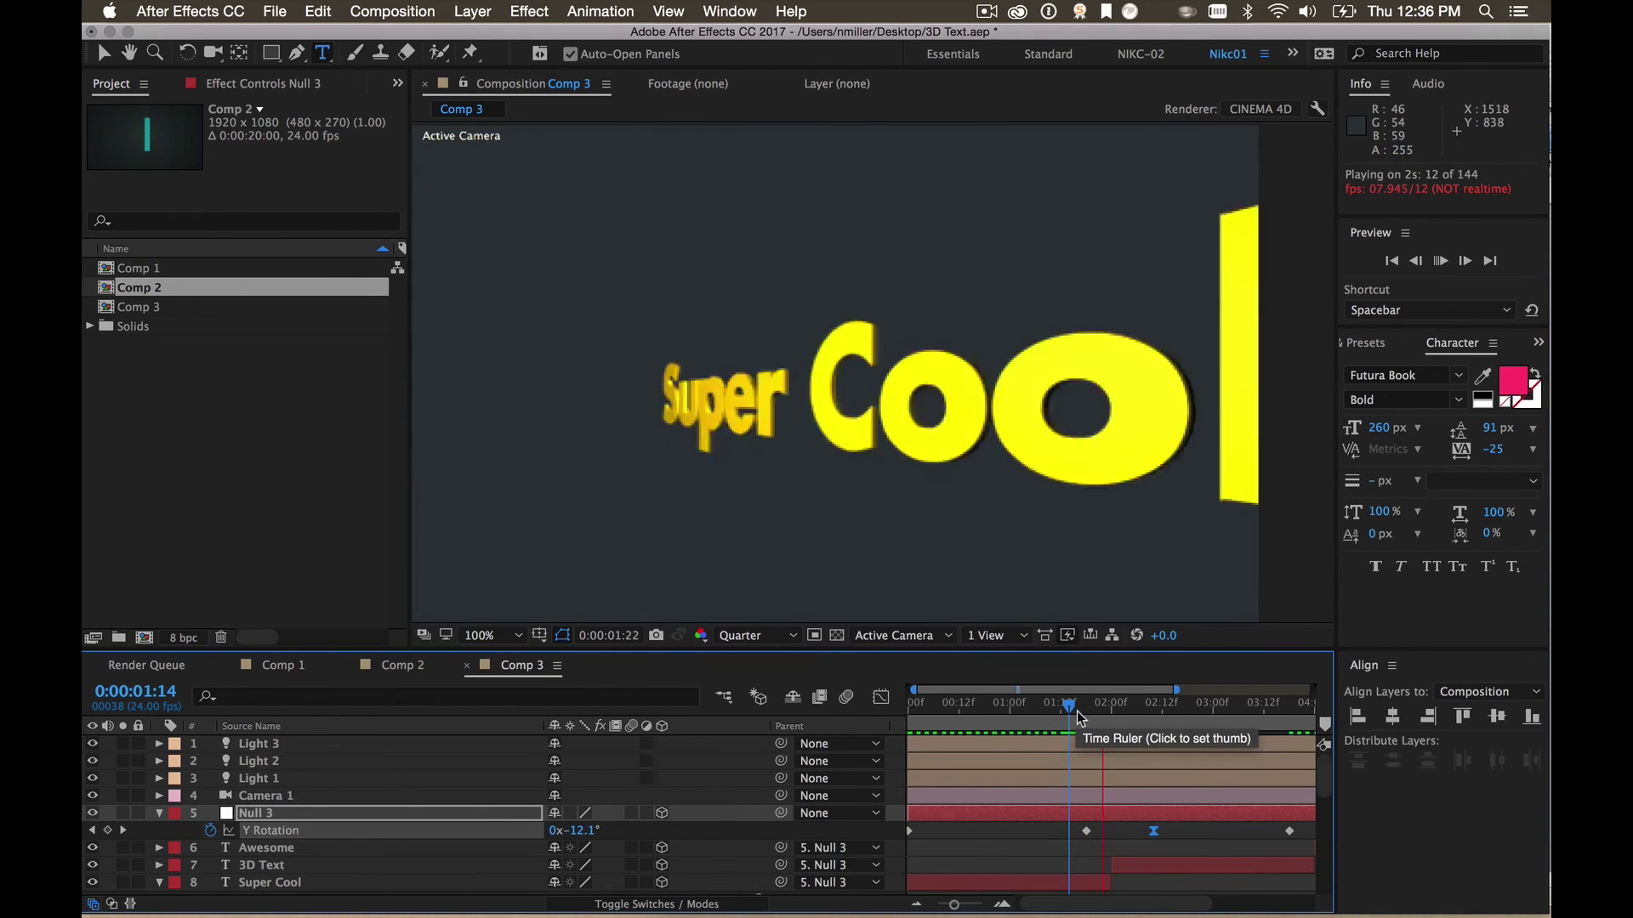
left_click(1078, 710)
key("space")
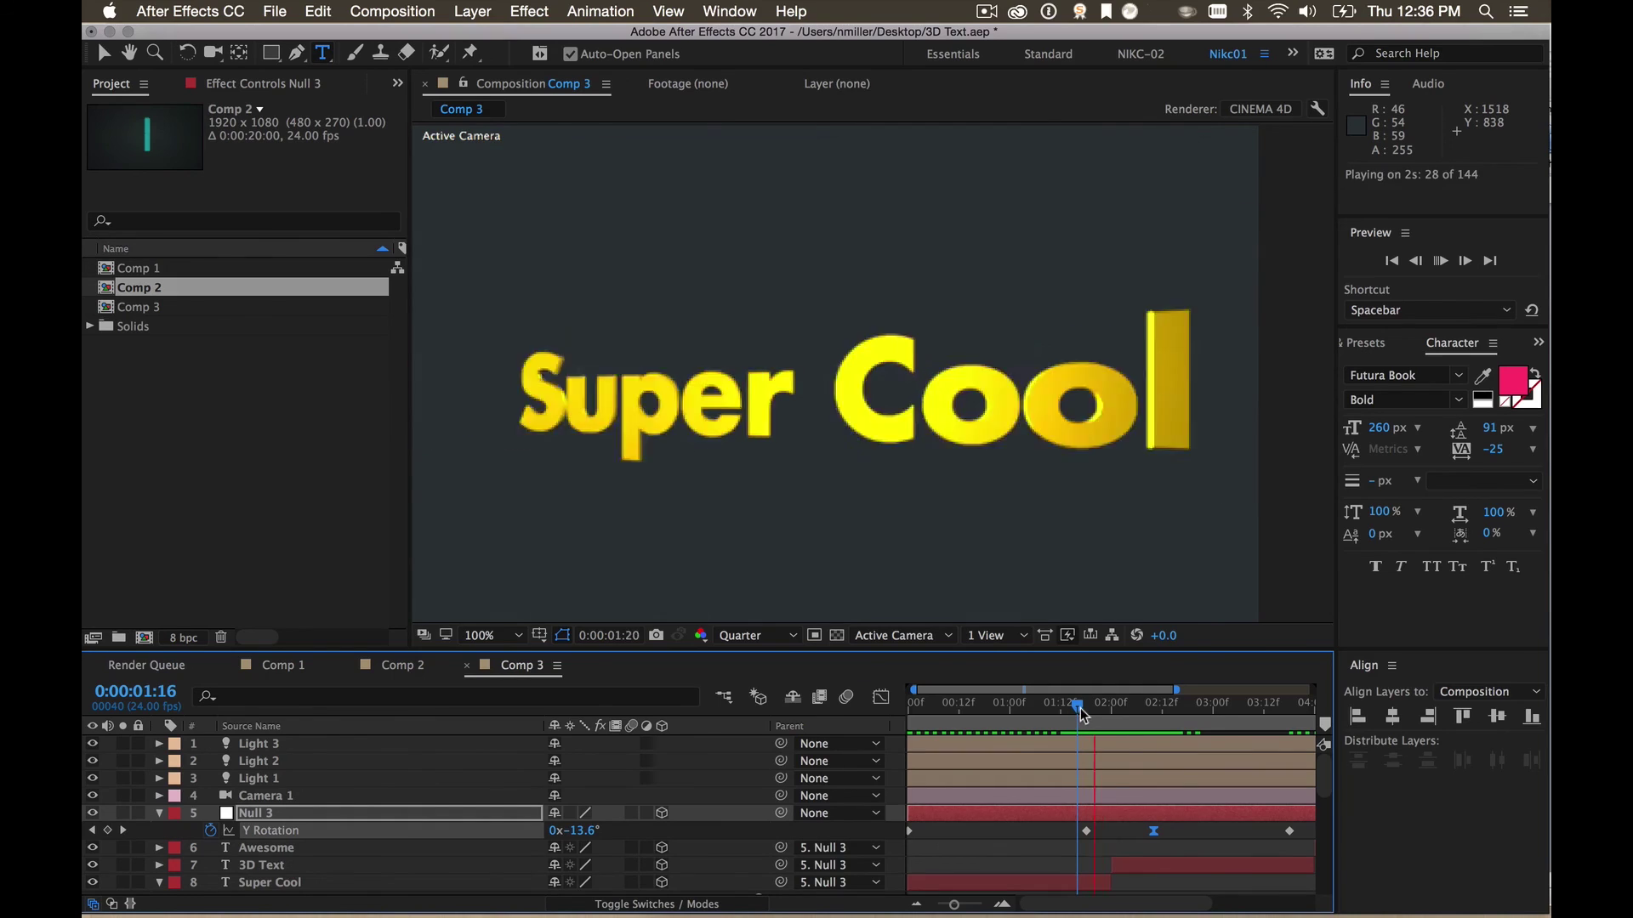
left_click(1085, 711)
left_click_drag(1107, 717, 1175, 716)
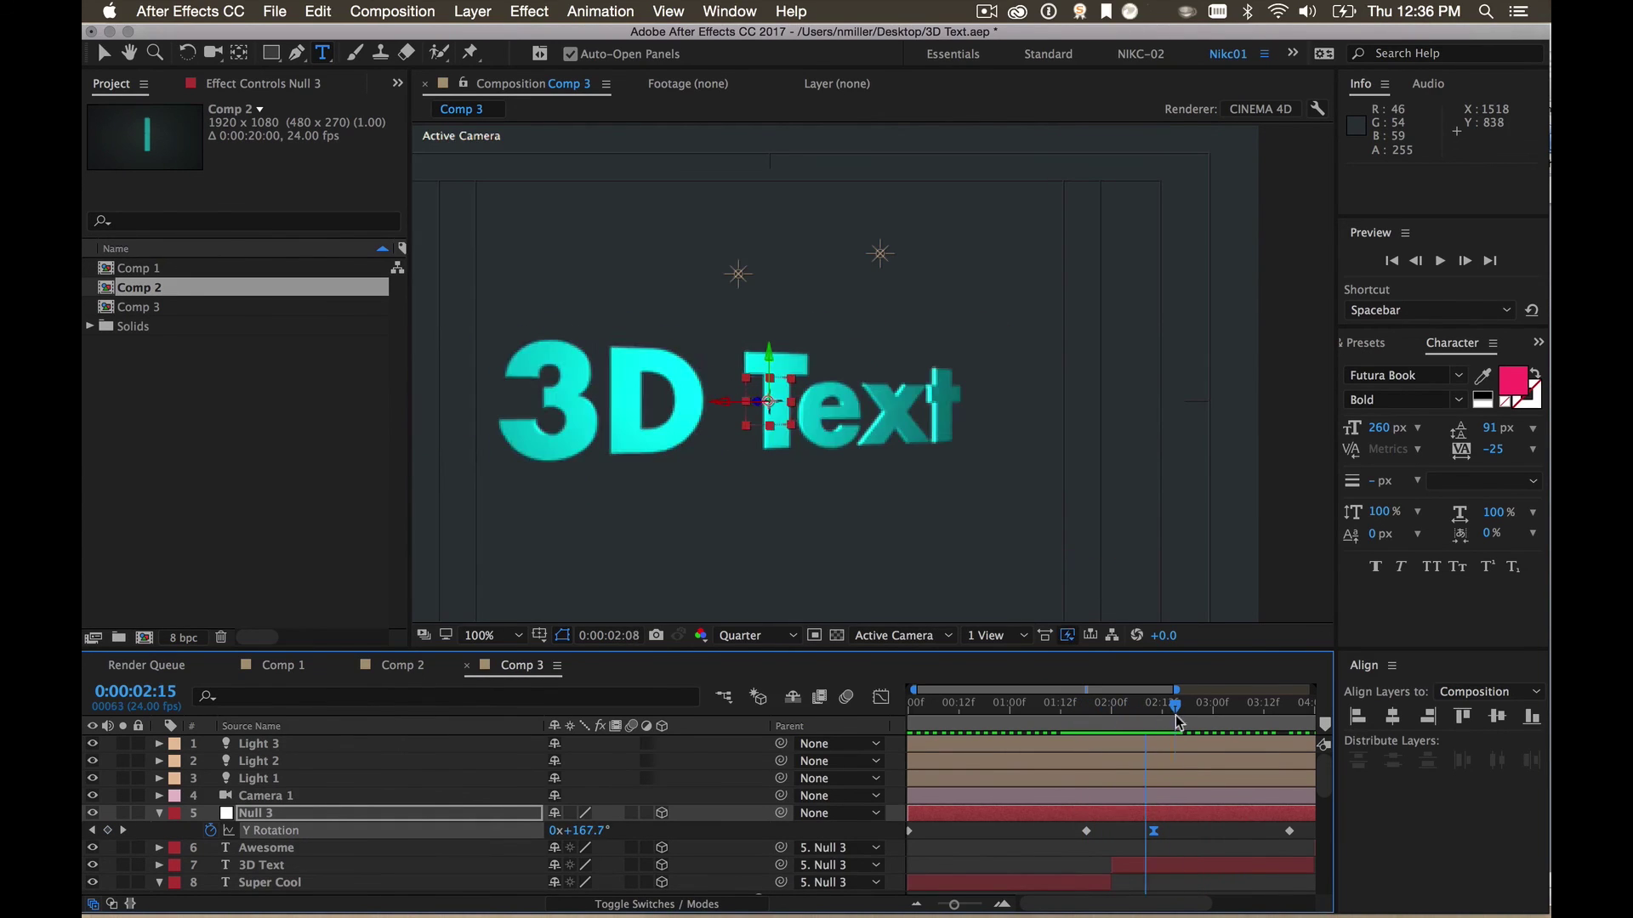
Move the null's final Y rotation keyframe earlier to 0:00:04:12, checking the flip into Awesome
left_click_drag(952, 904, 945, 904)
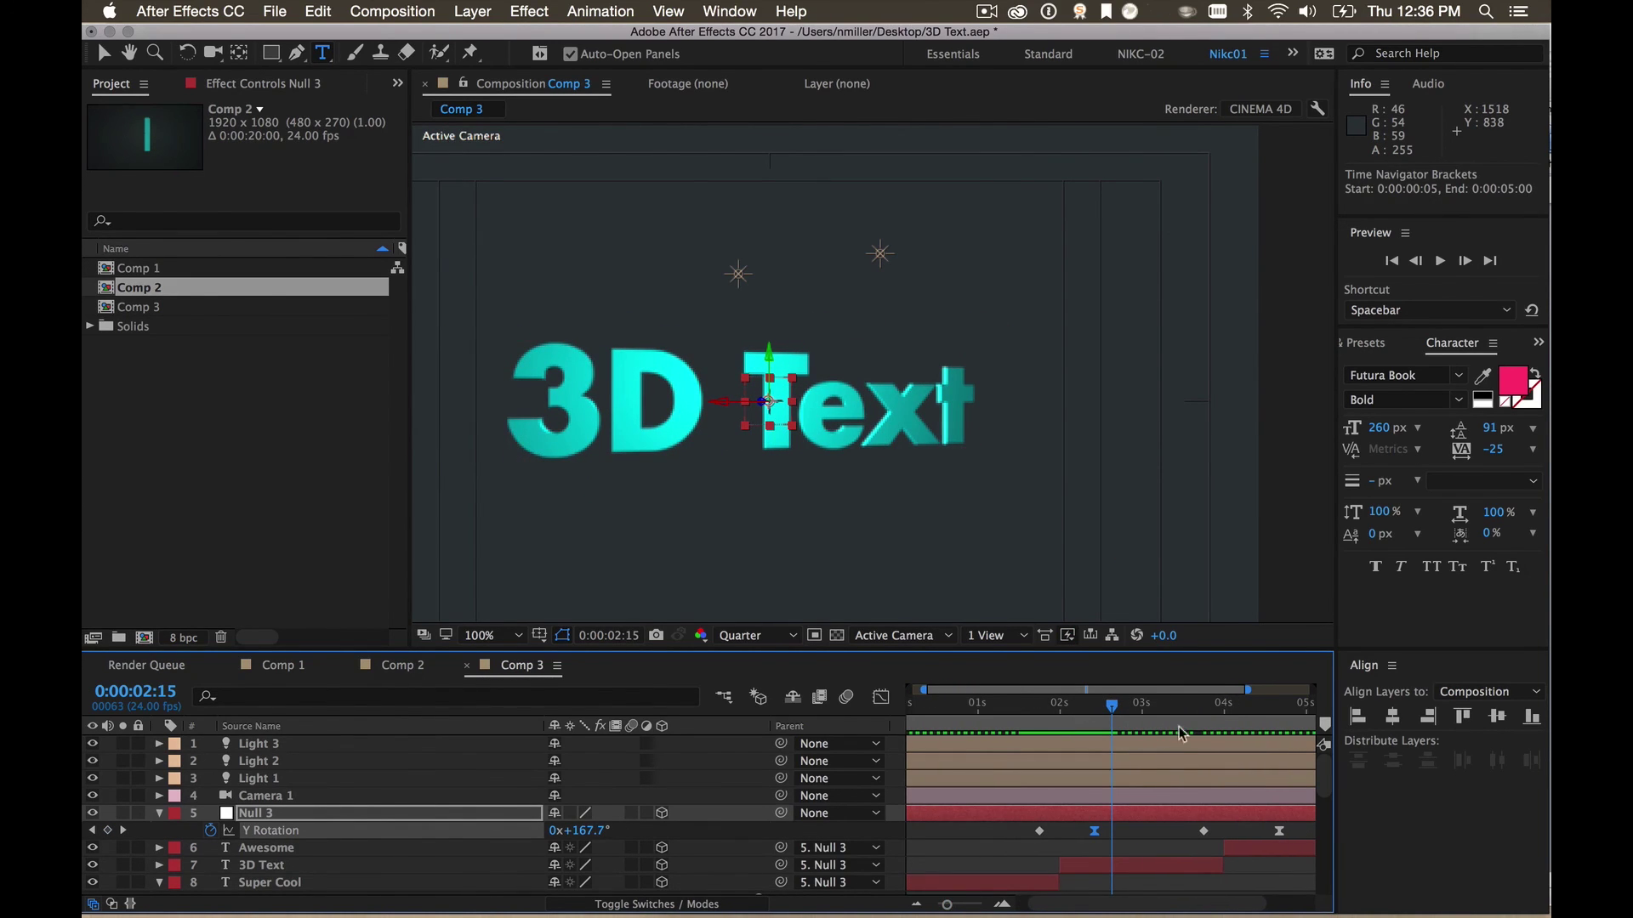
mouse_move(1125, 710)
left_mouse_down()
mouse_move(1215, 759)
mouse_move(1227, 710)
left_mouse_up()
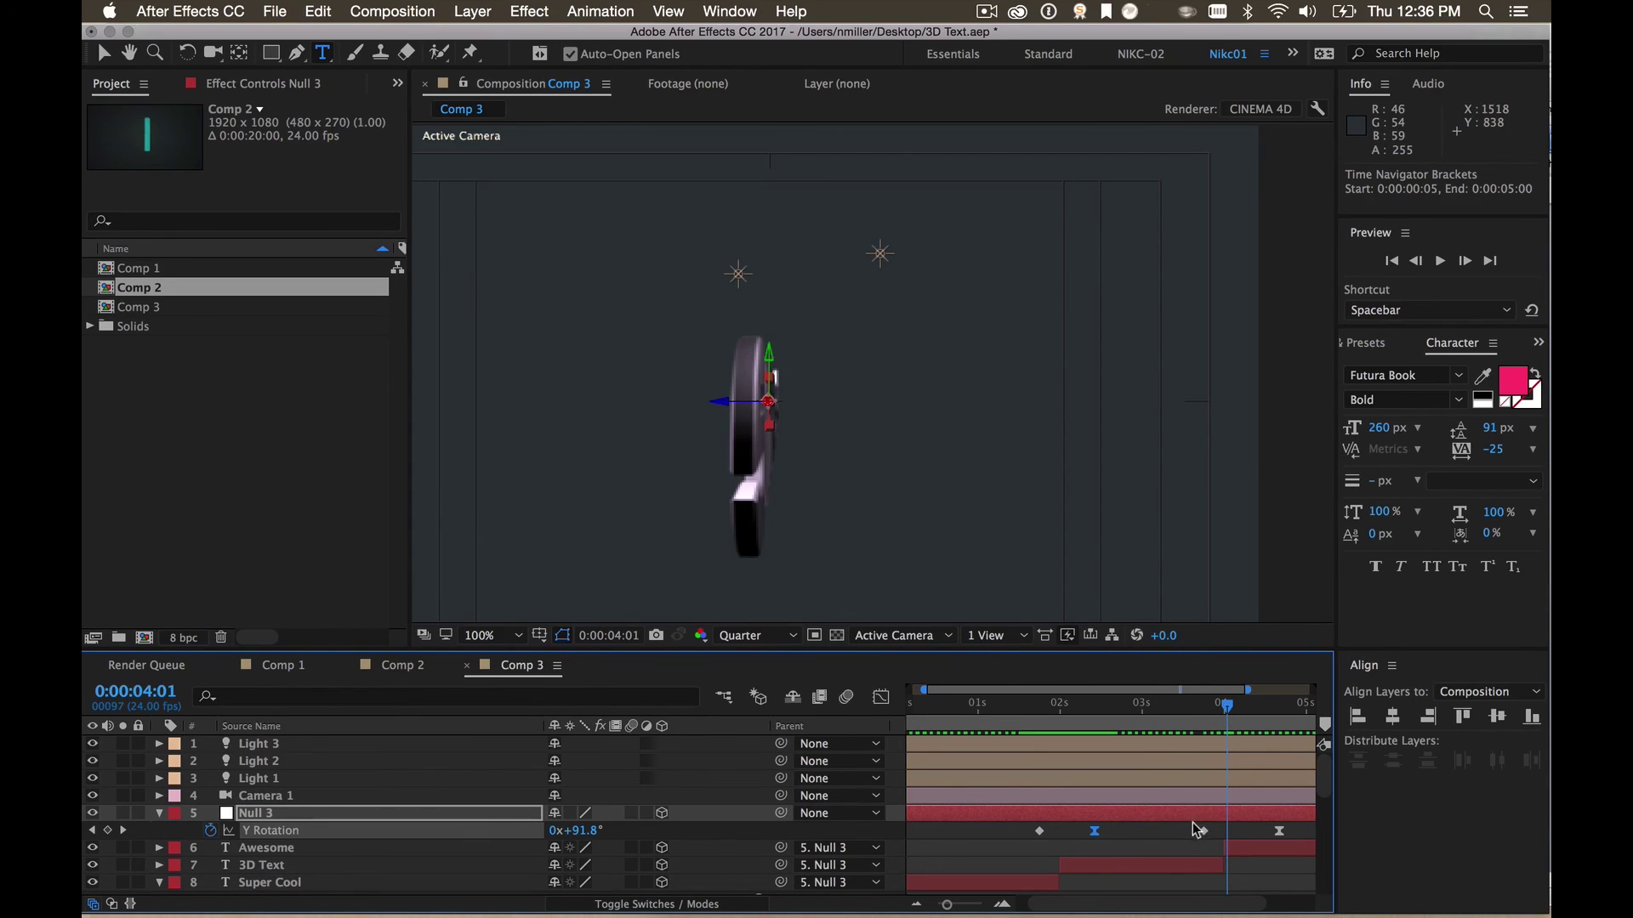
key("Page_Up")
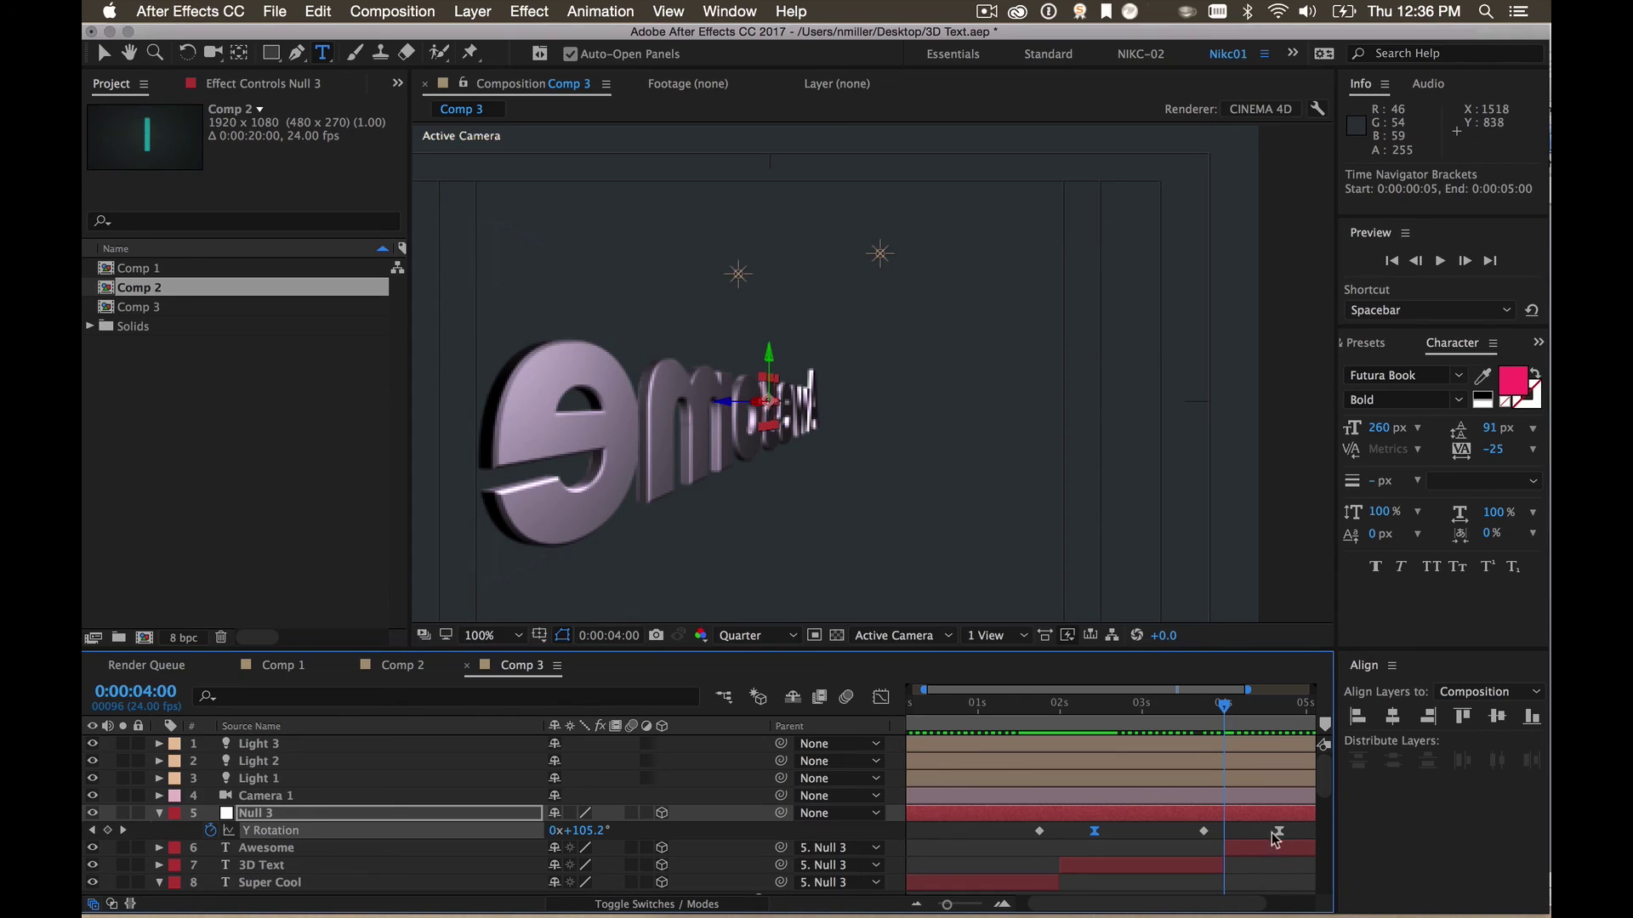
left_click_drag(1283, 835, 1260, 836)
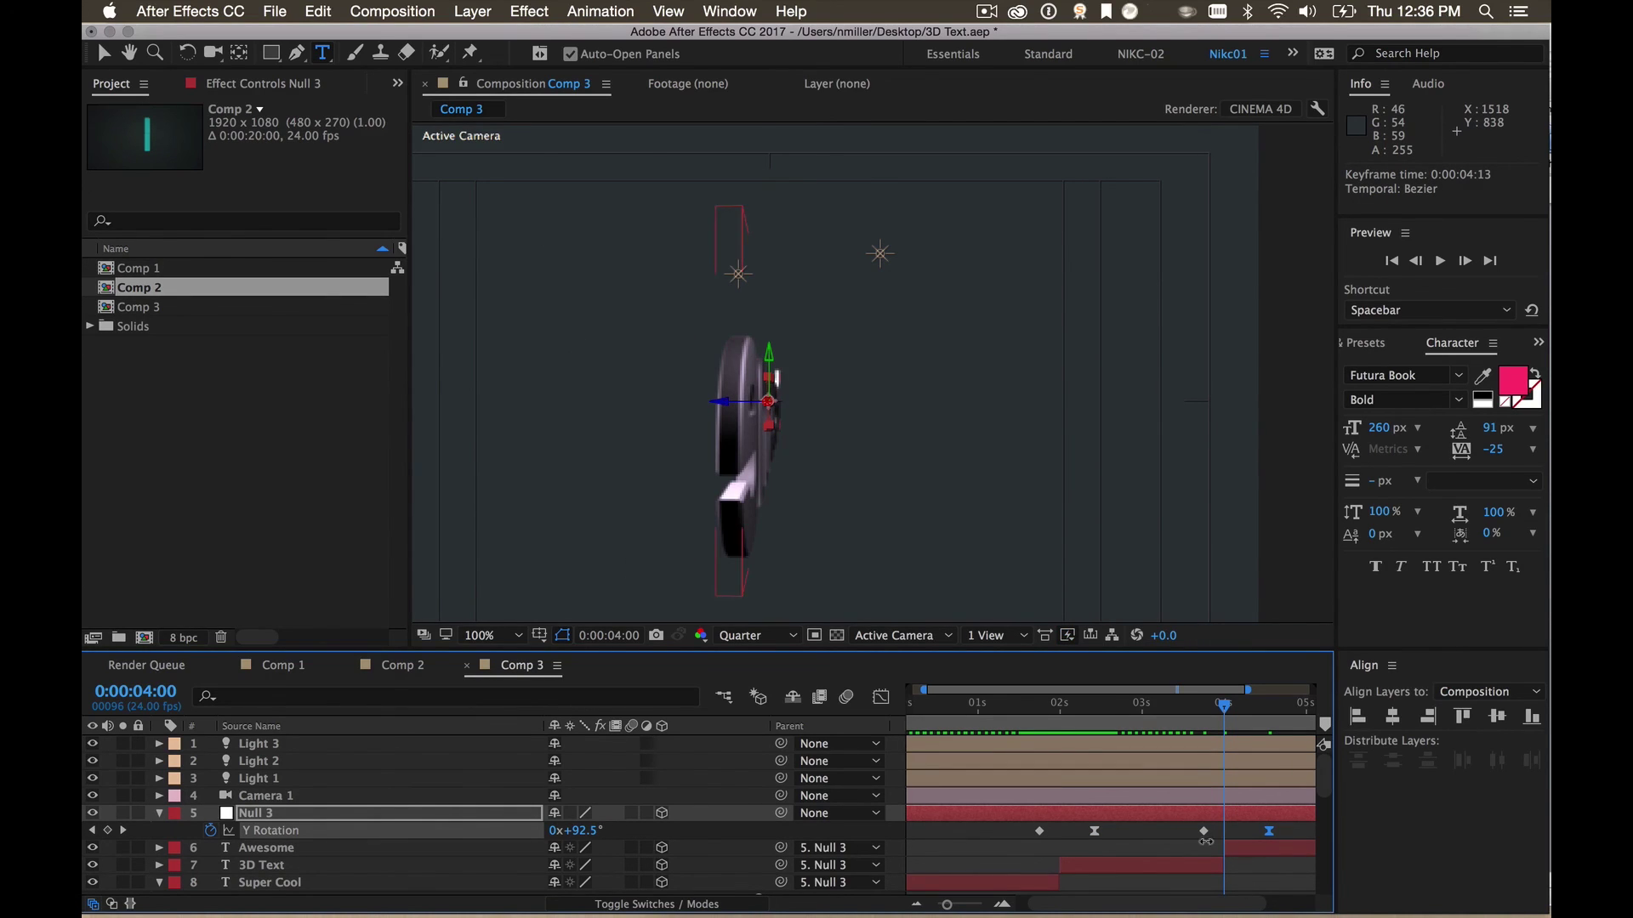
left_click_drag(1268, 836, 1267, 836)
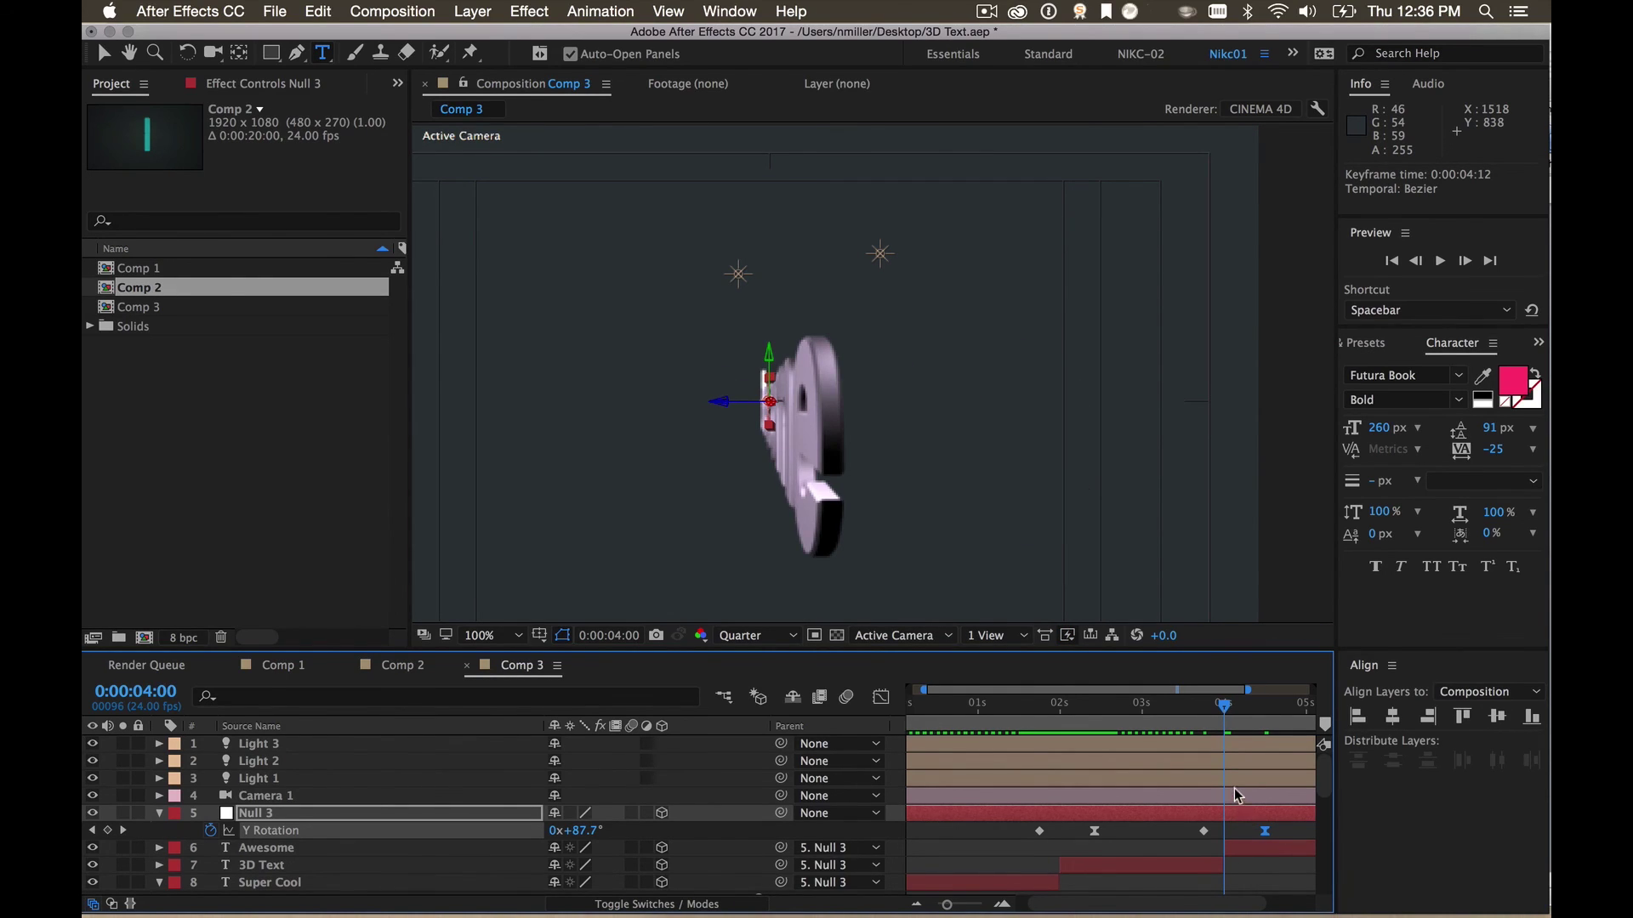
mouse_move(1222, 708)
left_mouse_down()
mouse_move(1233, 714)
mouse_move(943, 714)
left_mouse_up()
left_click_drag(949, 907, 938, 907)
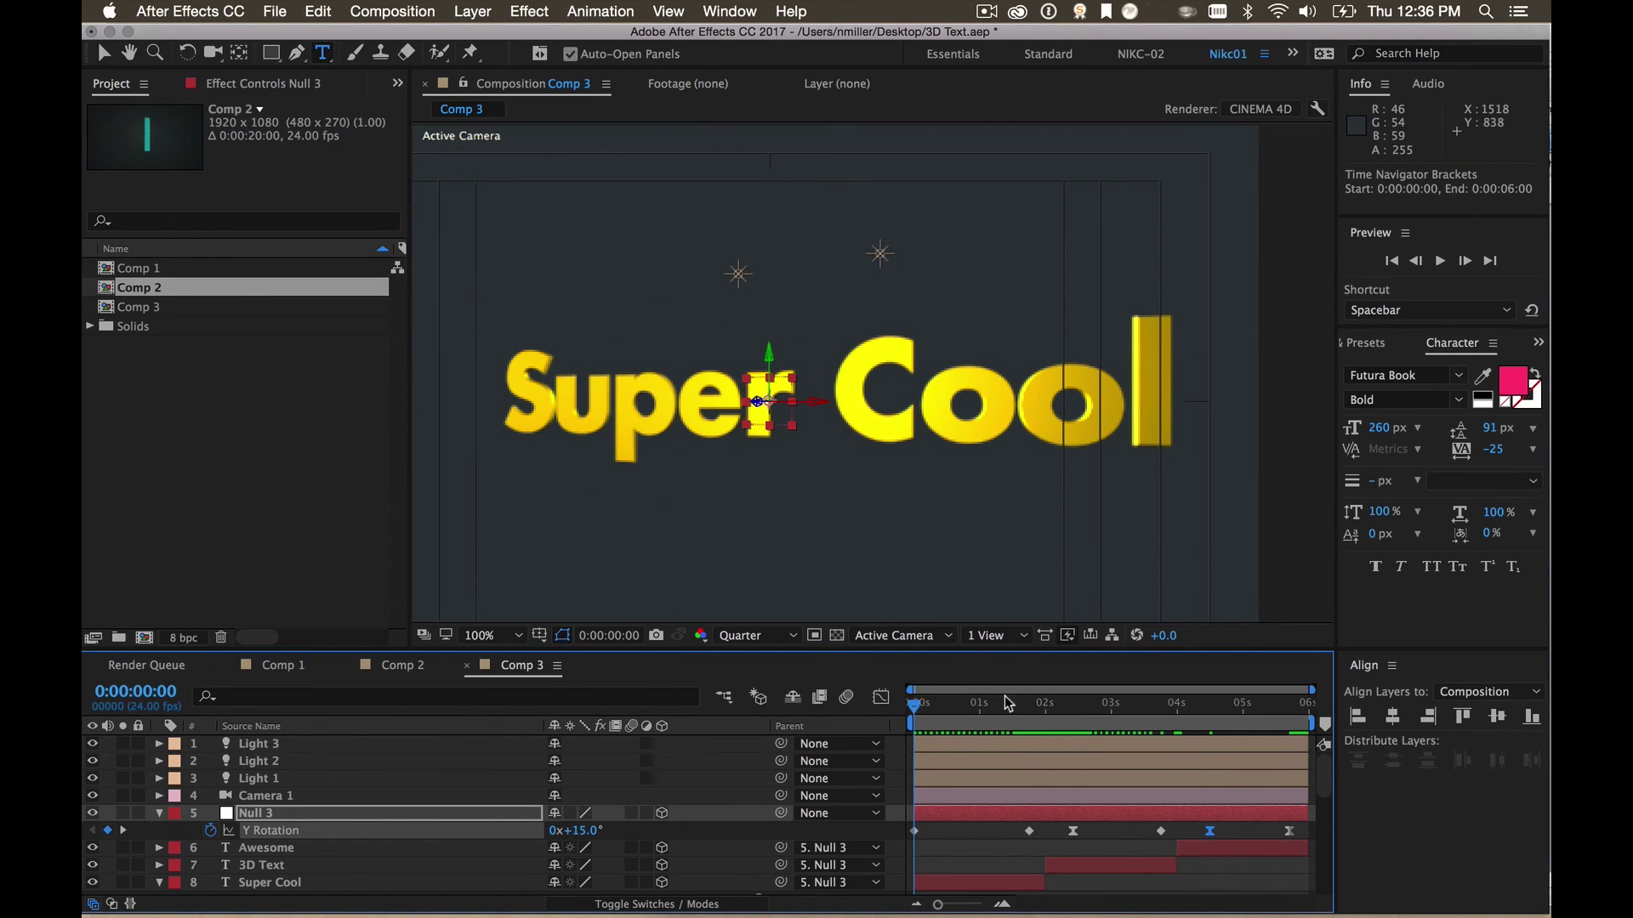
mouse_move(1002, 711)
left_mouse_down()
mouse_move(1066, 697)
mouse_move(913, 702)
left_mouse_up()
key("space")
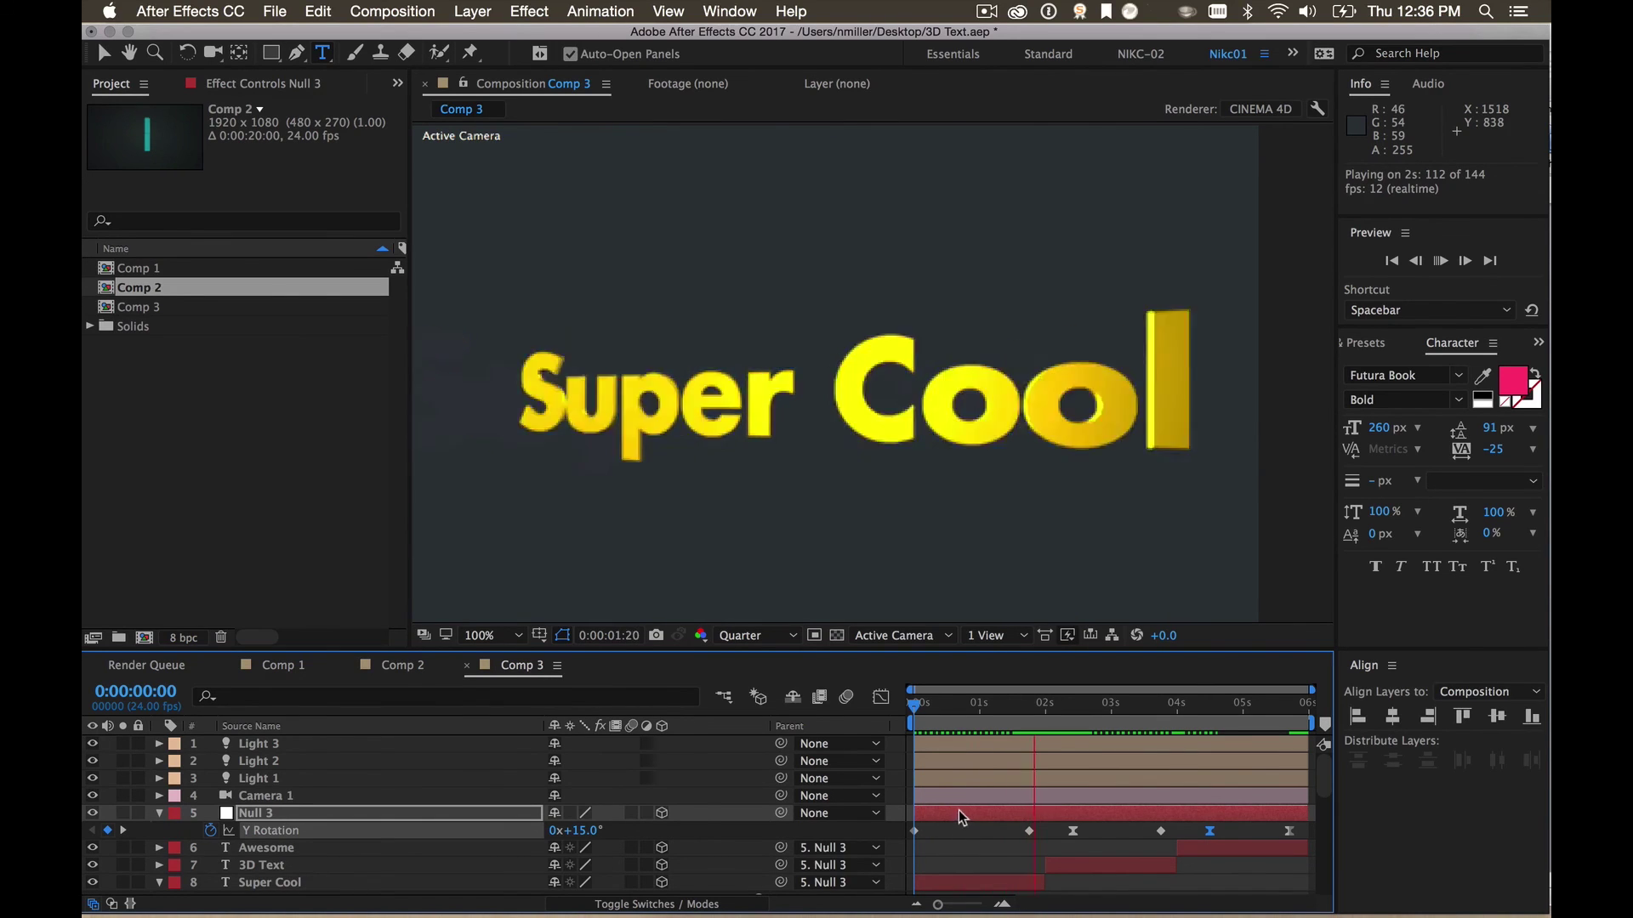
left_click(1031, 703)
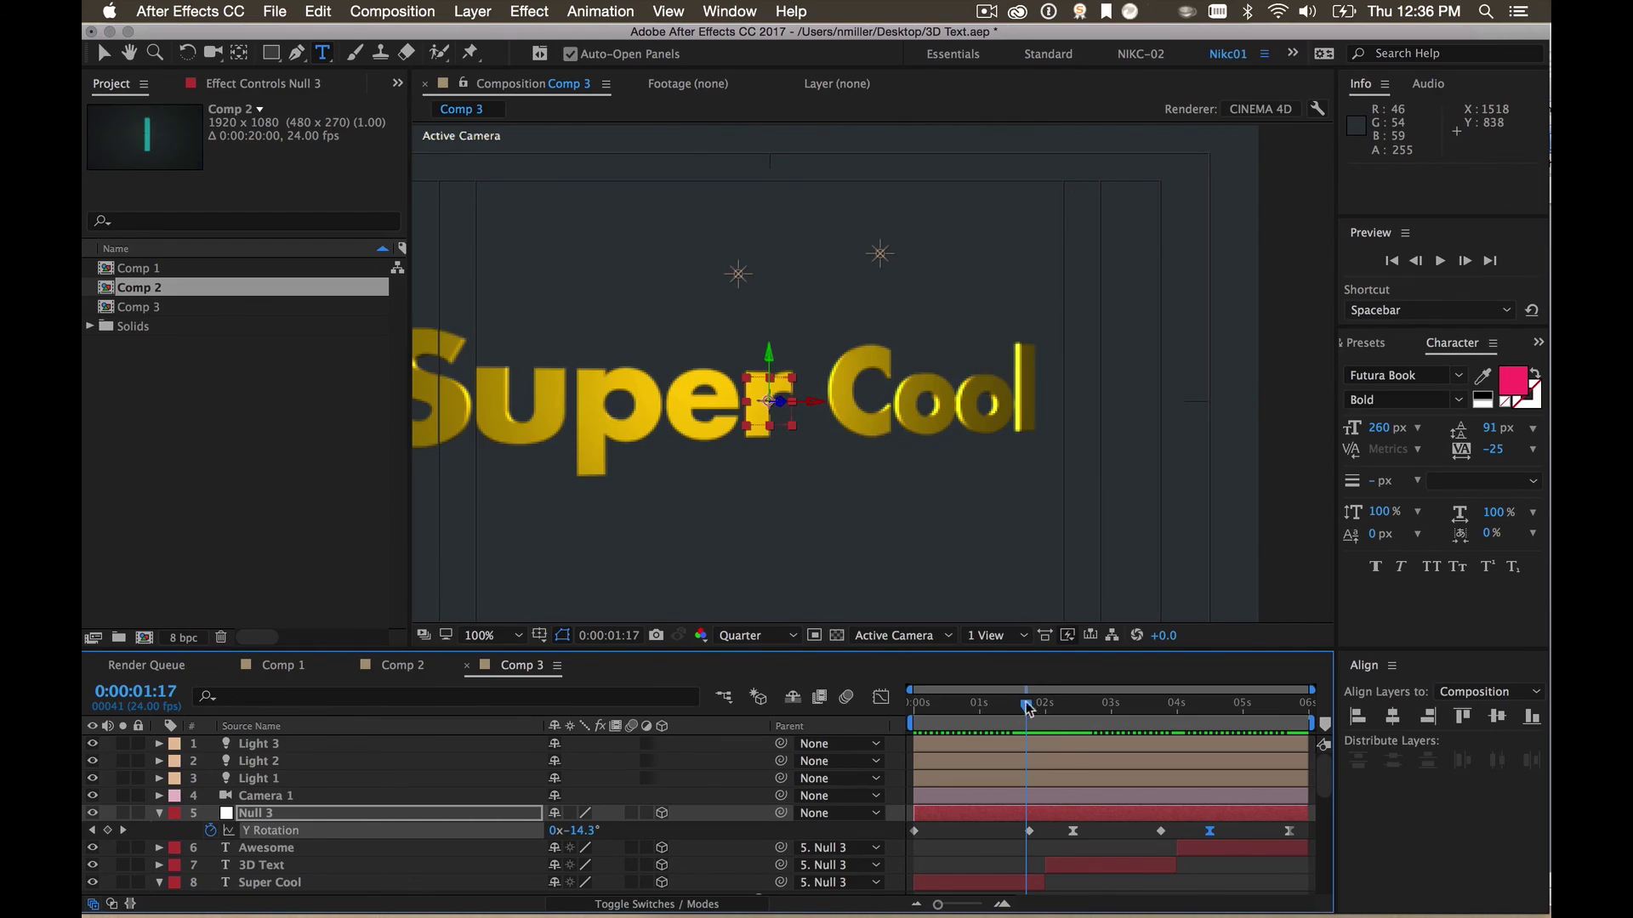
left_click_drag(1028, 707, 1032, 677)
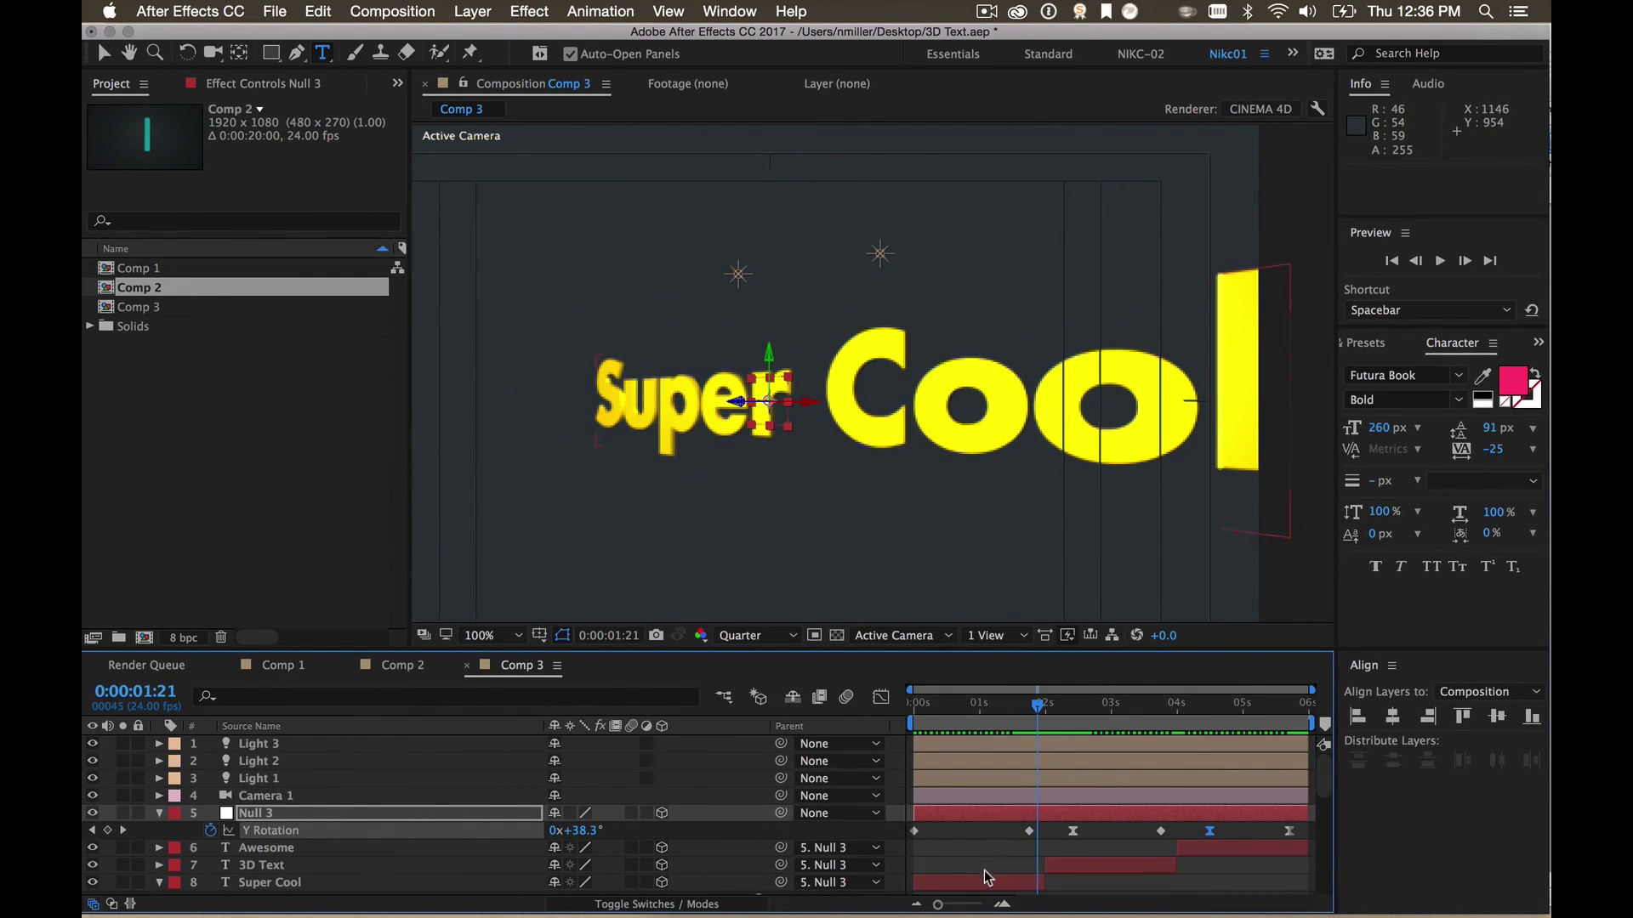
key("F2")
left_click(866, 395, "alt")
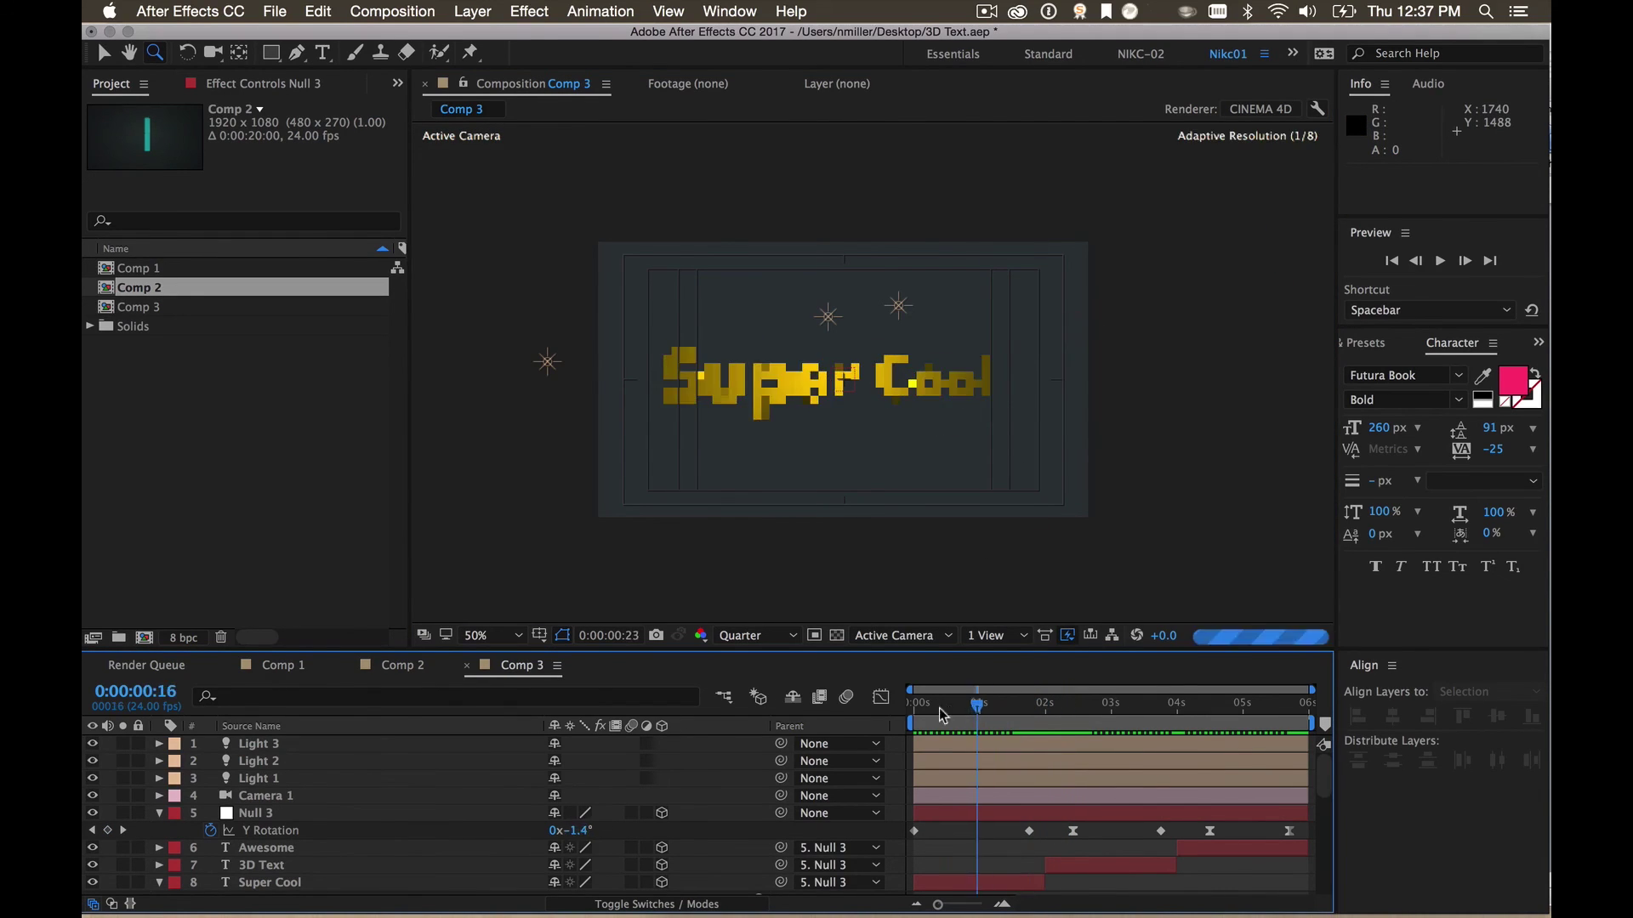
left_click_drag(1047, 713, 877, 711)
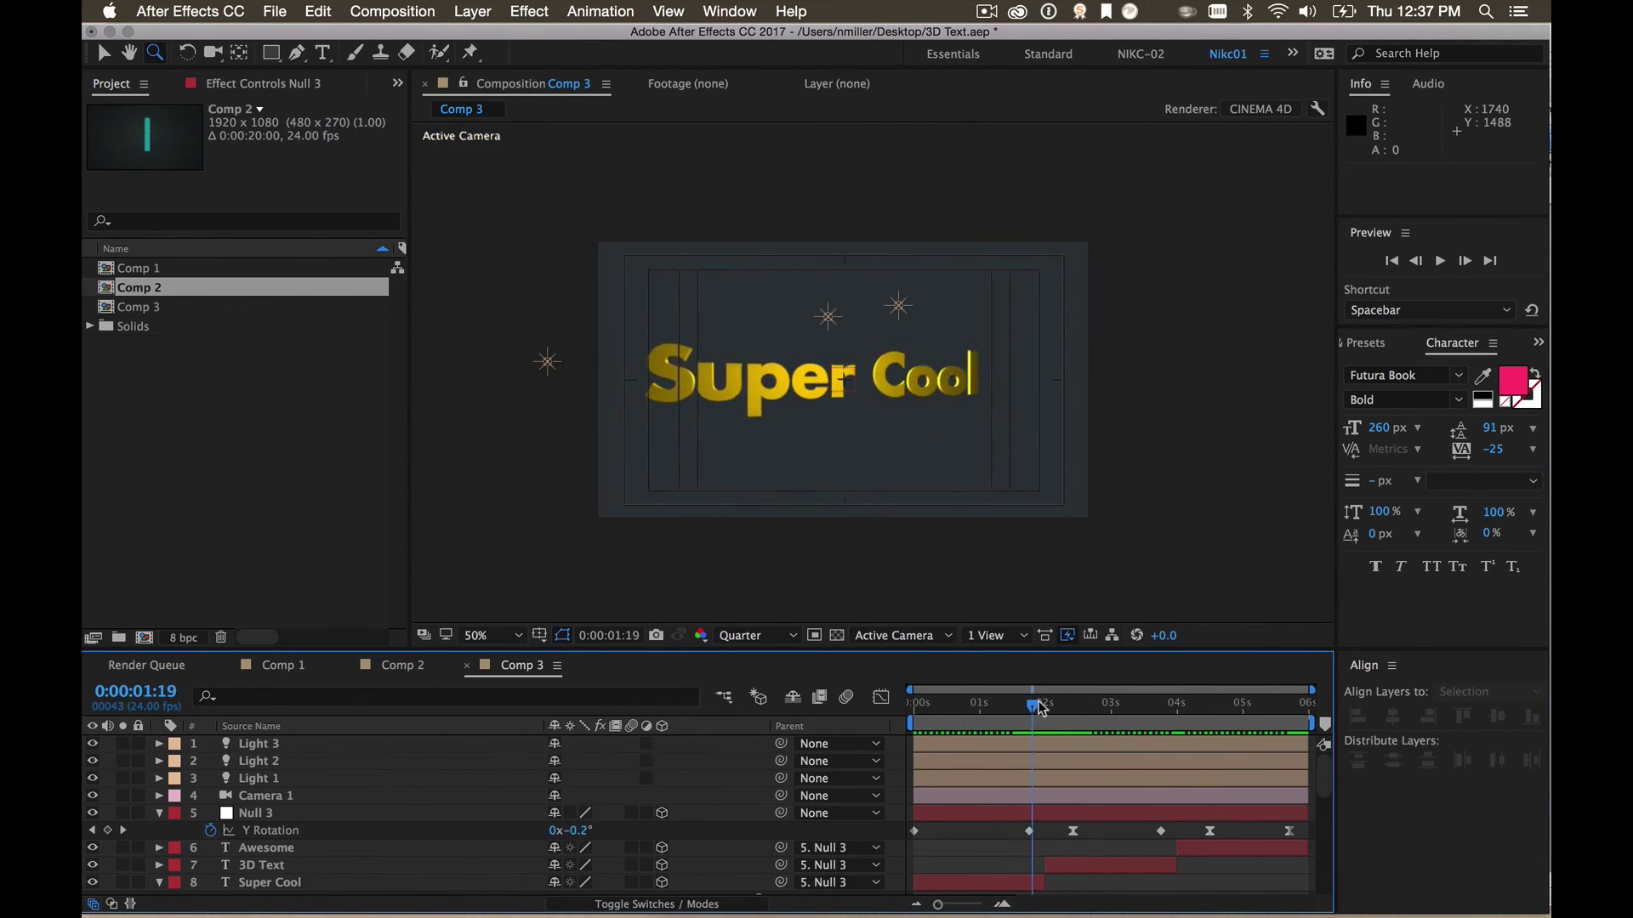
key("space")
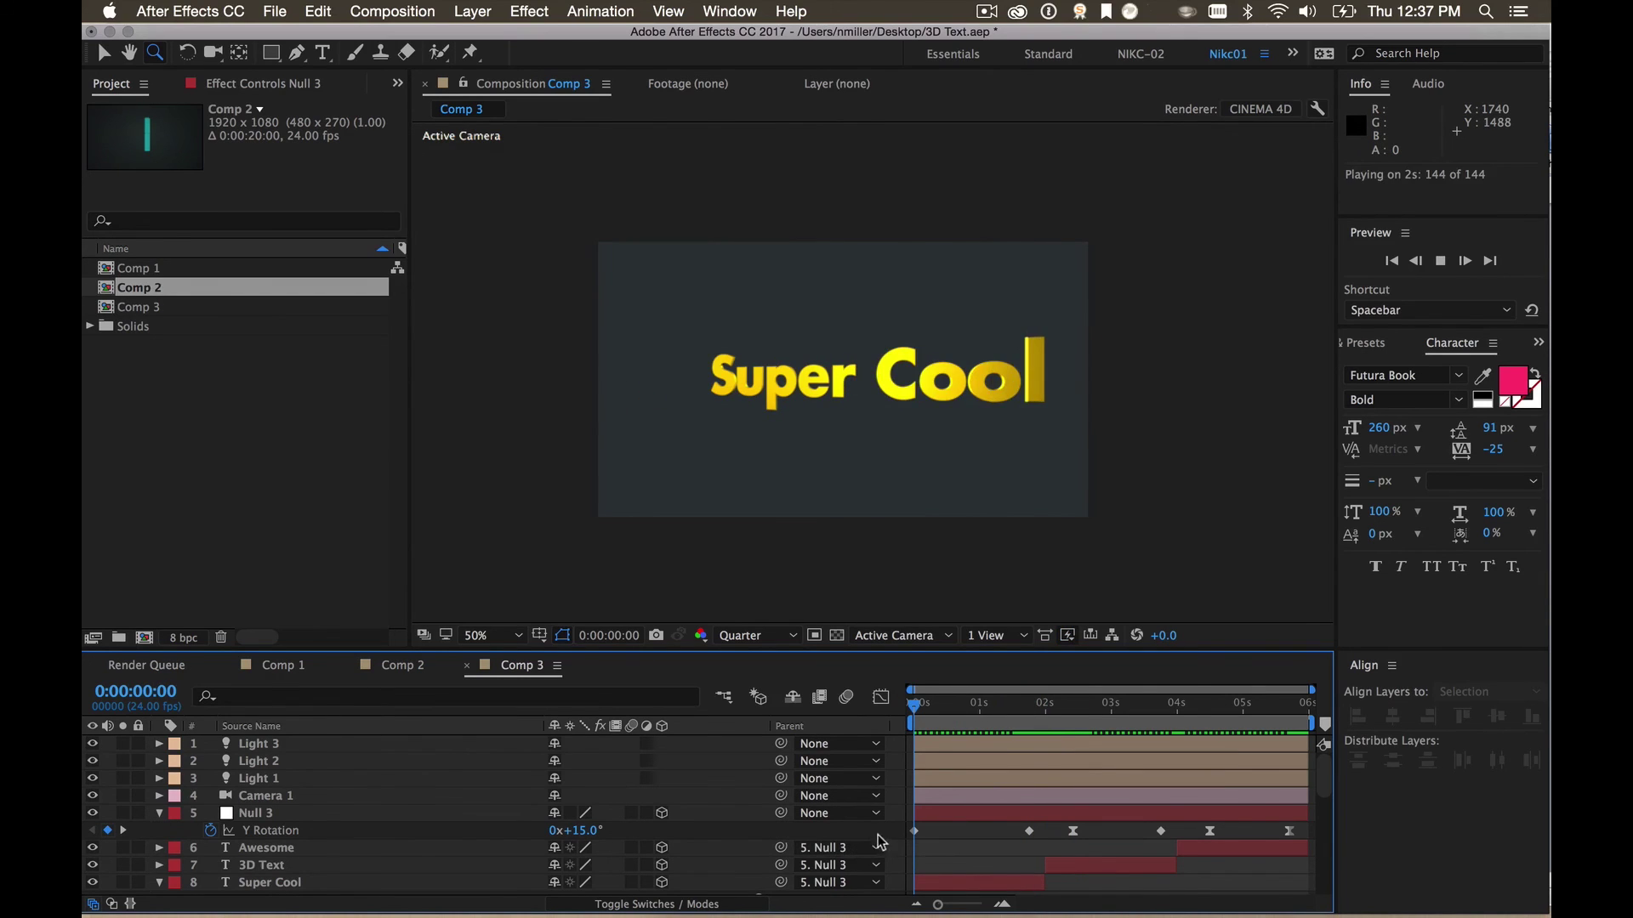